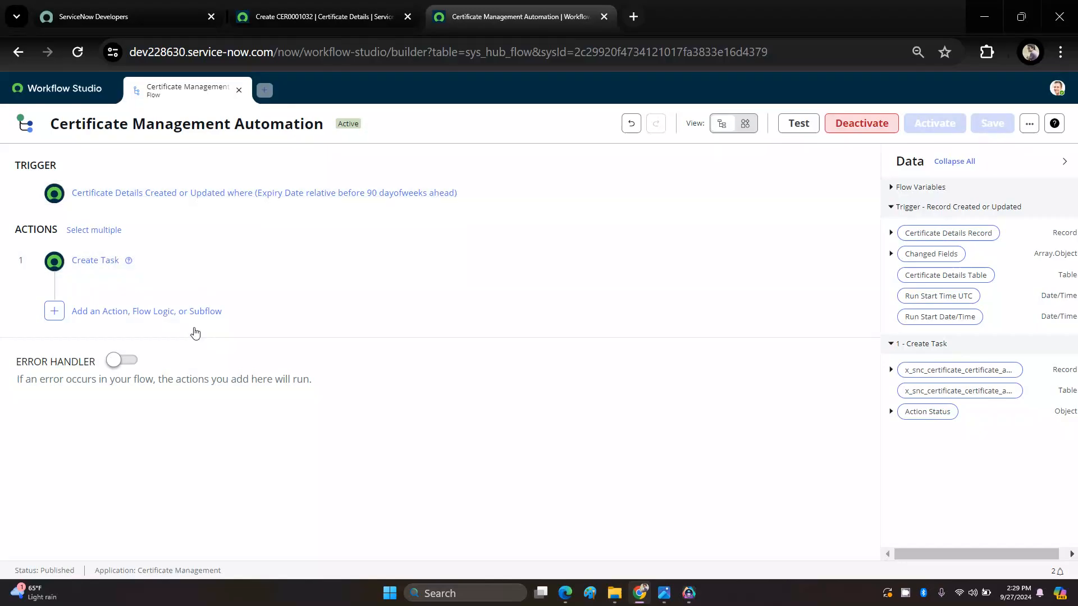
Step: Switch to the new Certificate Details record for Cert008 and save it, staying on the form
click(312, 12)
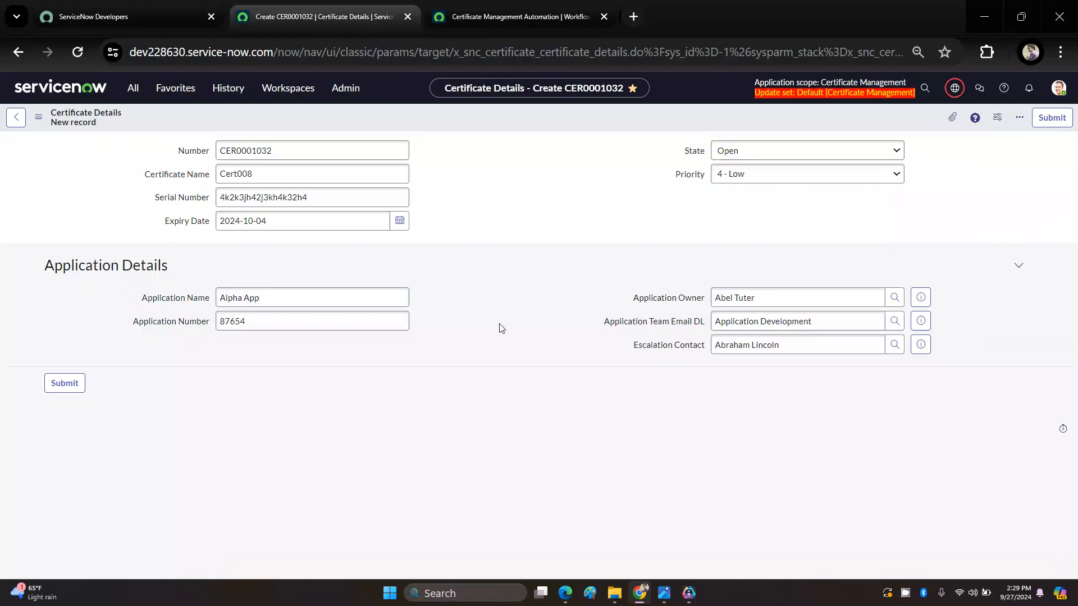
right_click(480, 121)
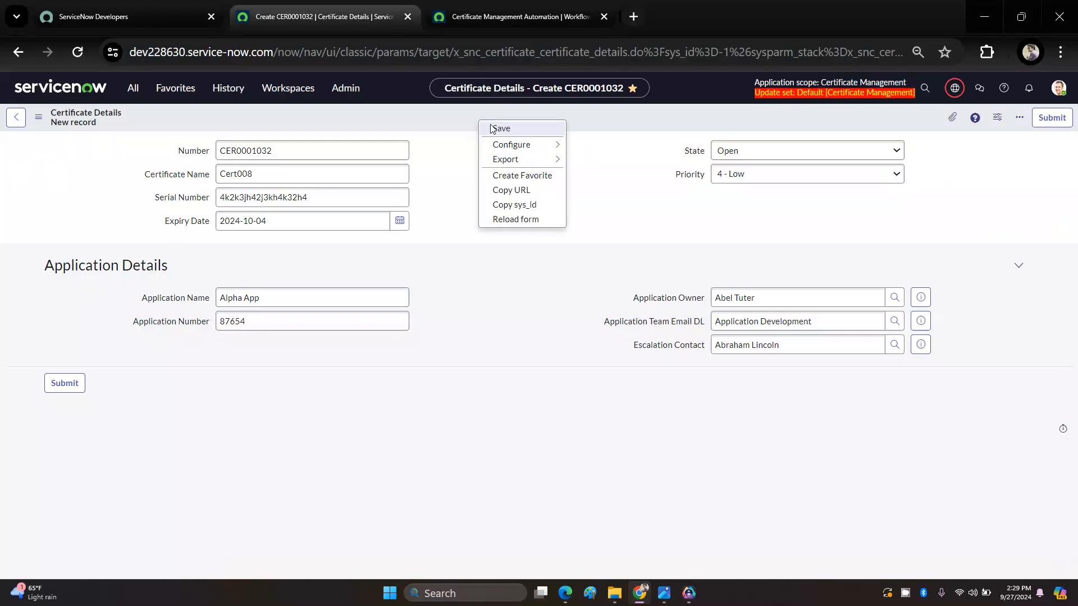
click(502, 129)
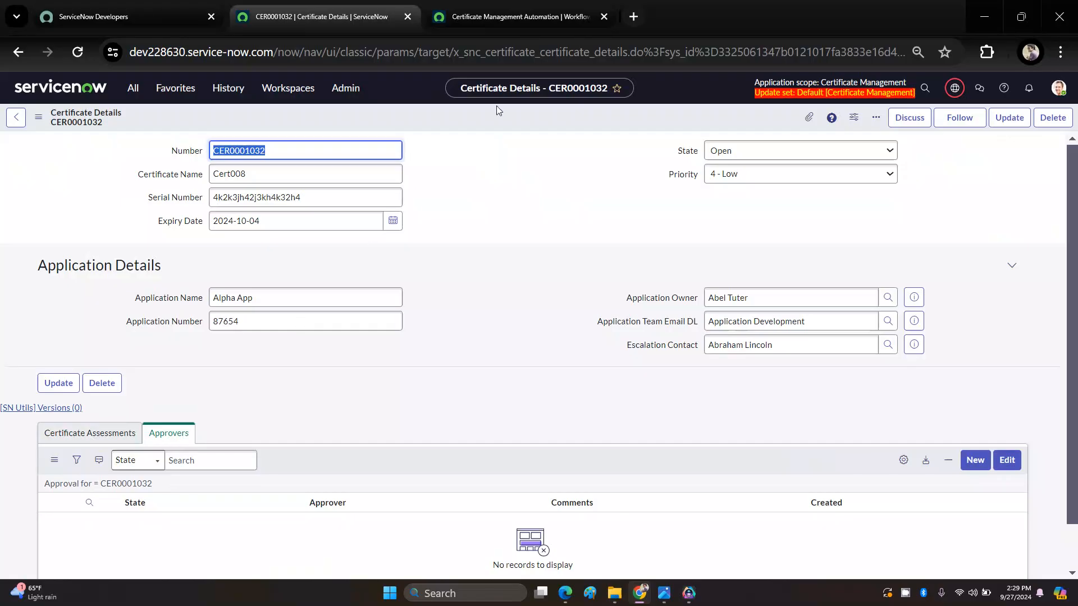
right_click(486, 119)
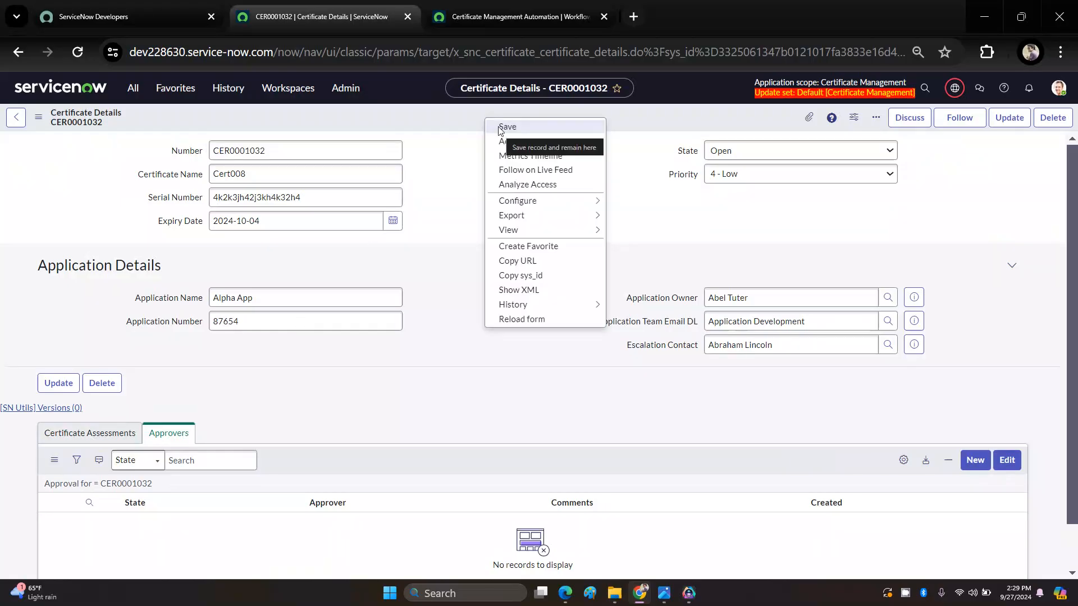
click(500, 129)
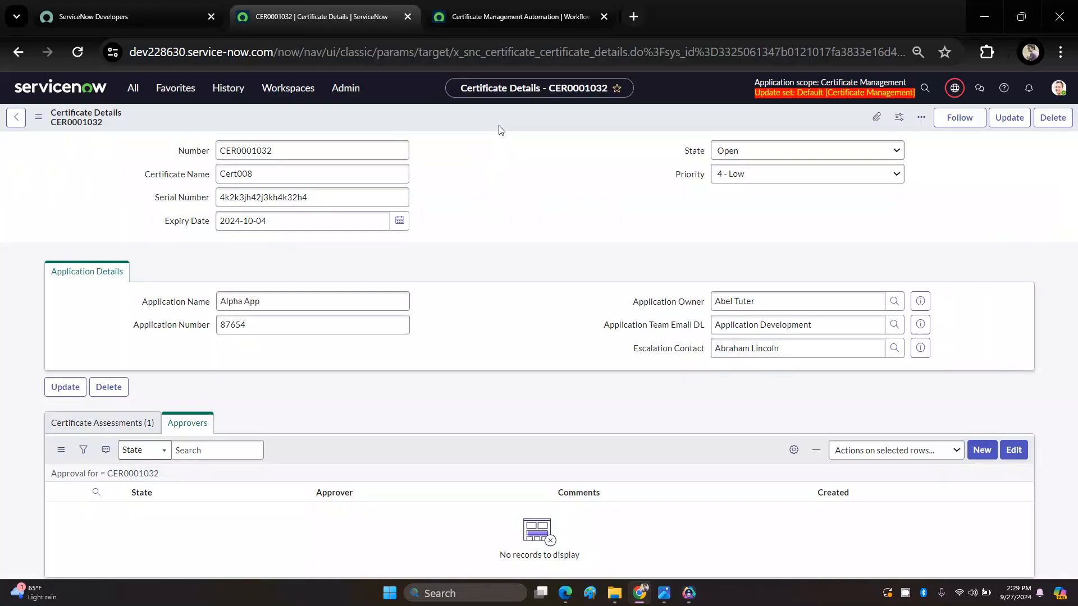
Step: Open the assessment record listed under the Cert008 record's Certificate Assessments
click(116, 442)
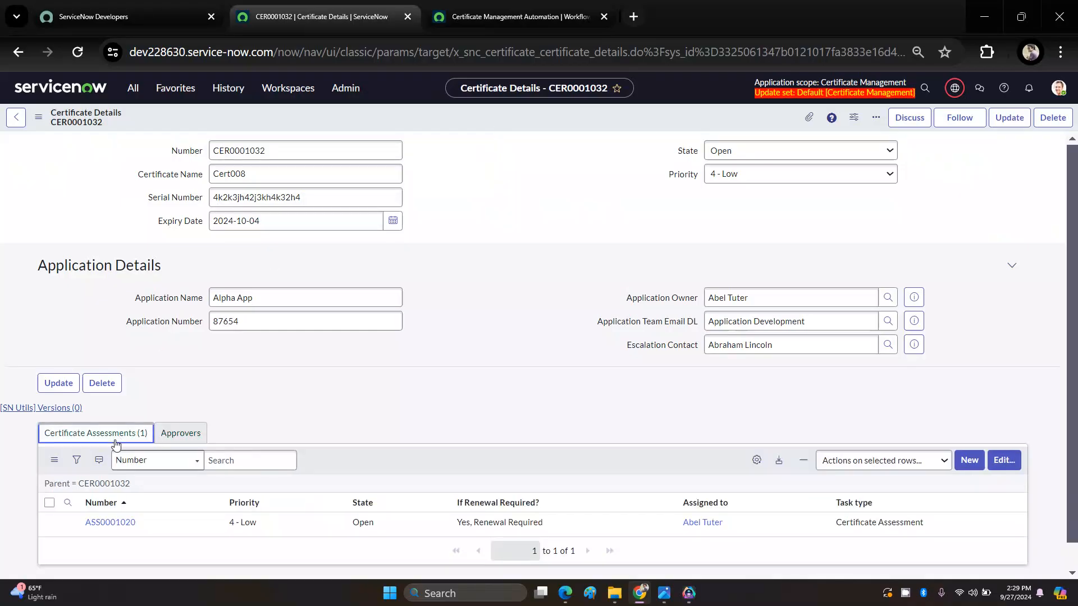
scroll(116, 445, down, 1)
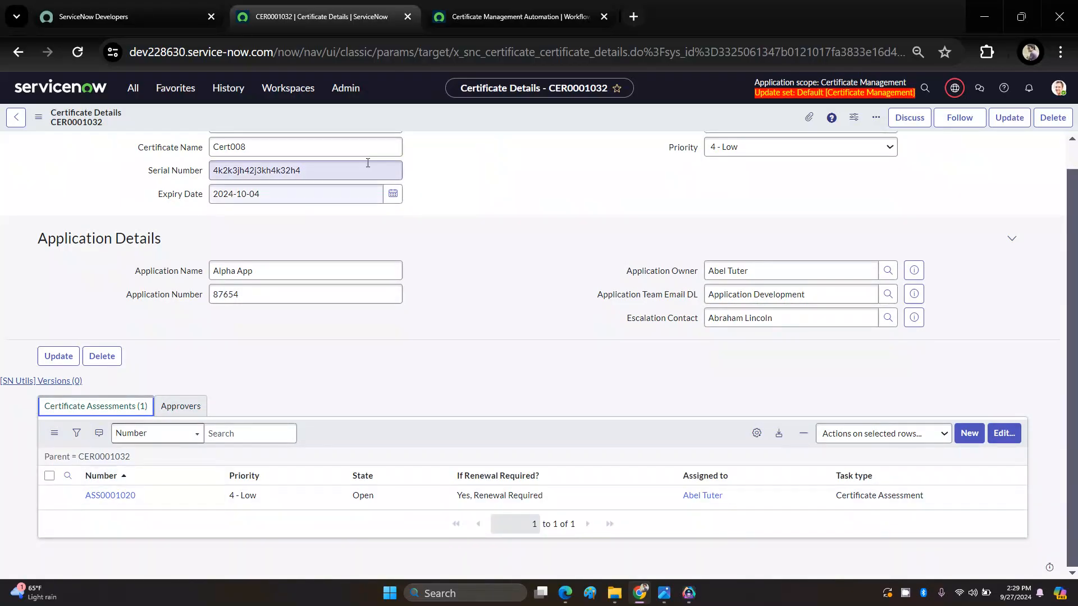
click(503, 19)
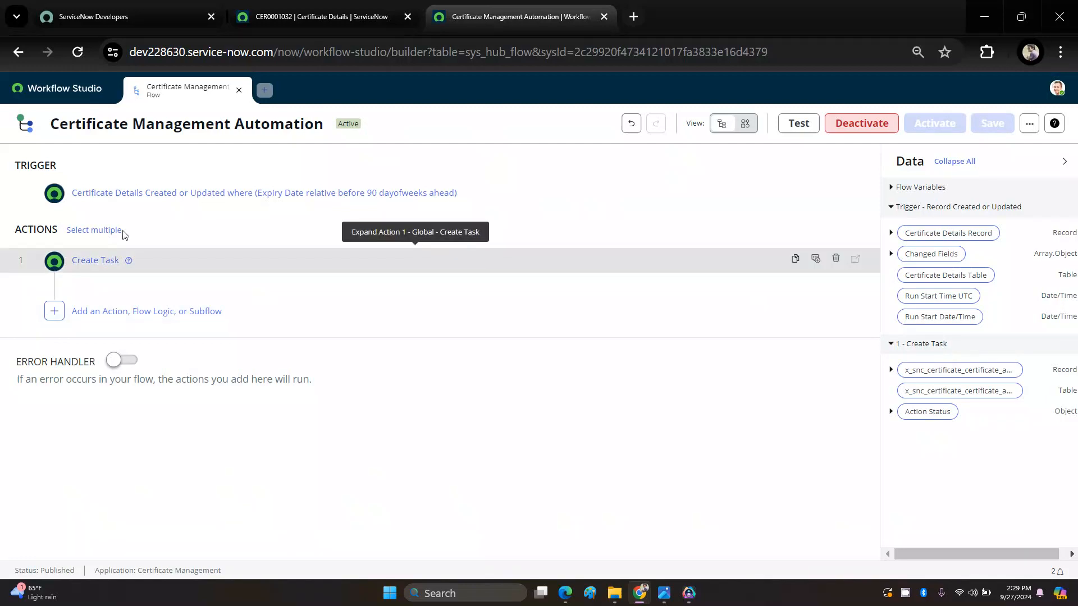
click(313, 17)
click(124, 496)
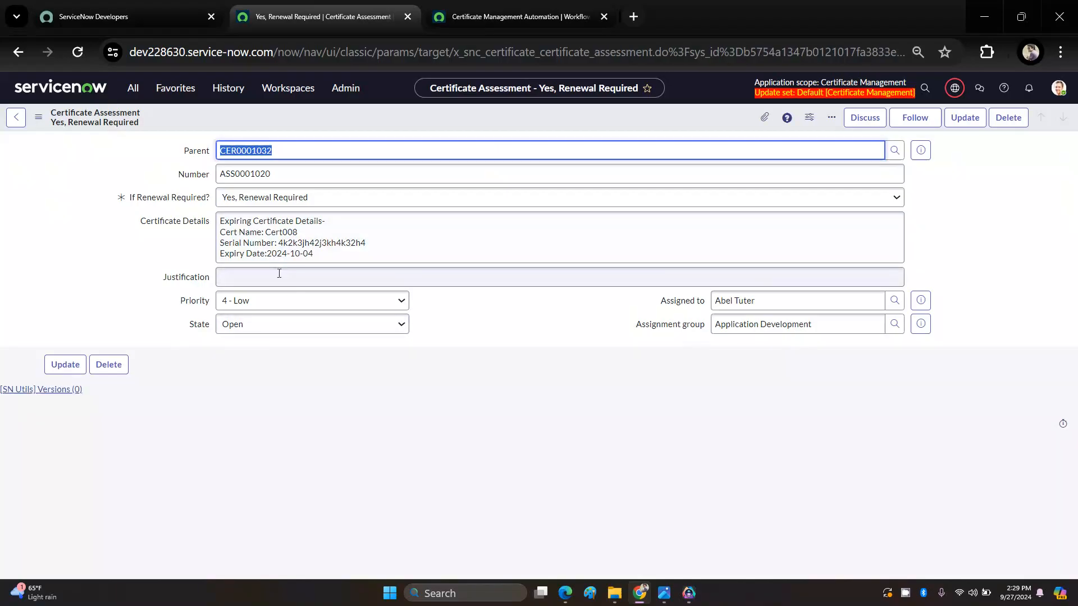
Step: Set the assessment's If Renewal Required? field to No, Renewal Not Required and its State to Closed Complete
click(268, 202)
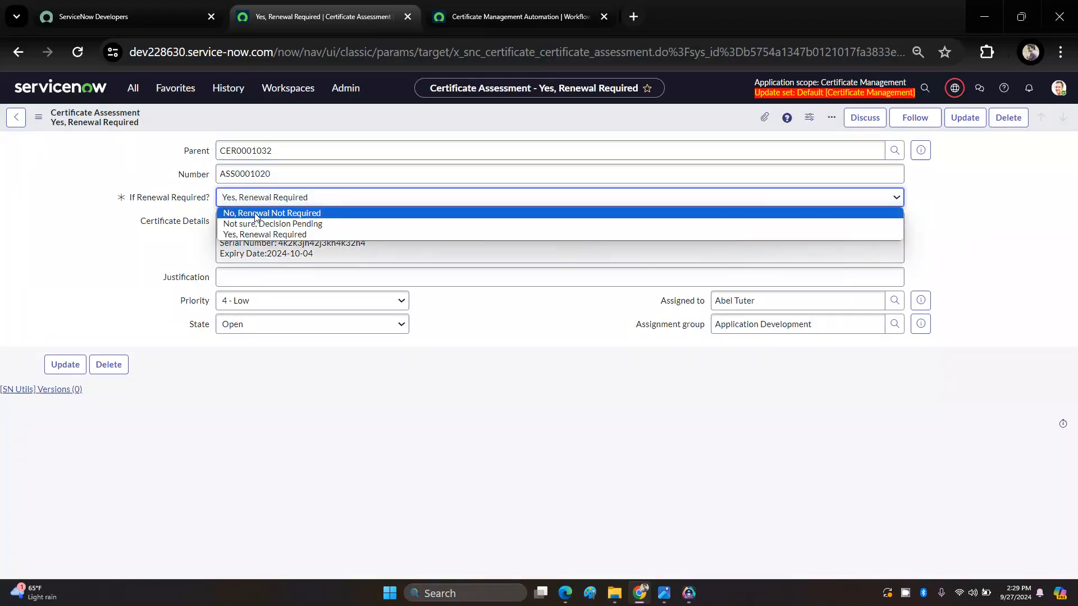
click(256, 214)
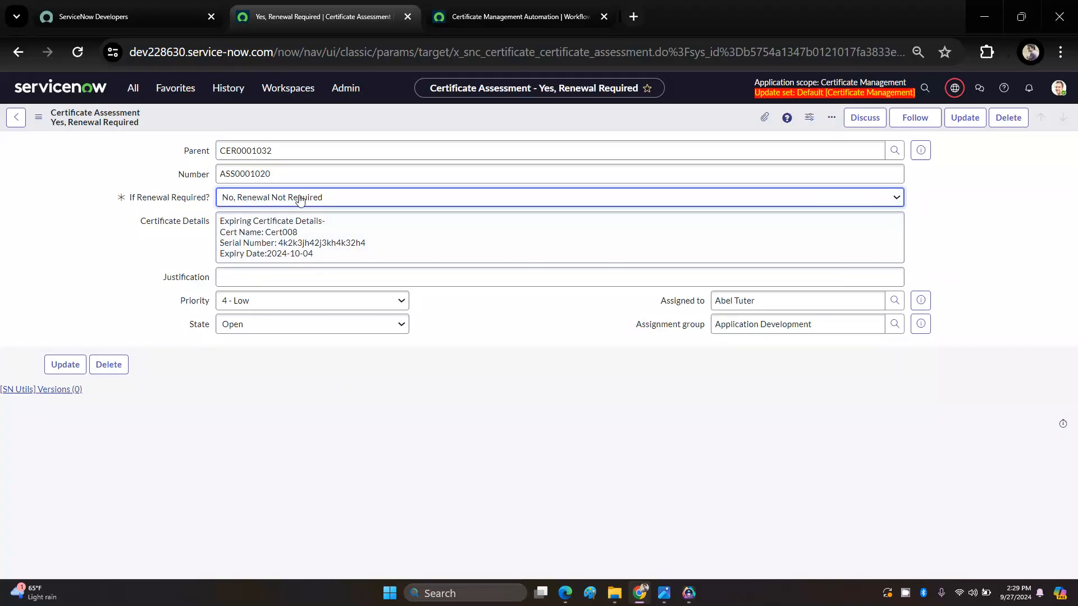
click(241, 329)
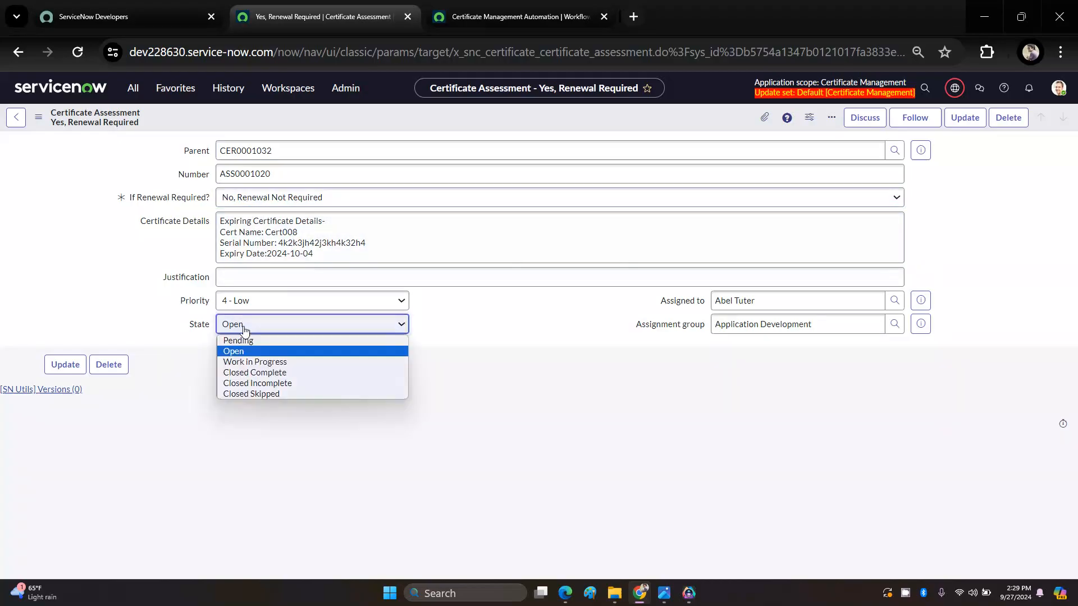
click(255, 372)
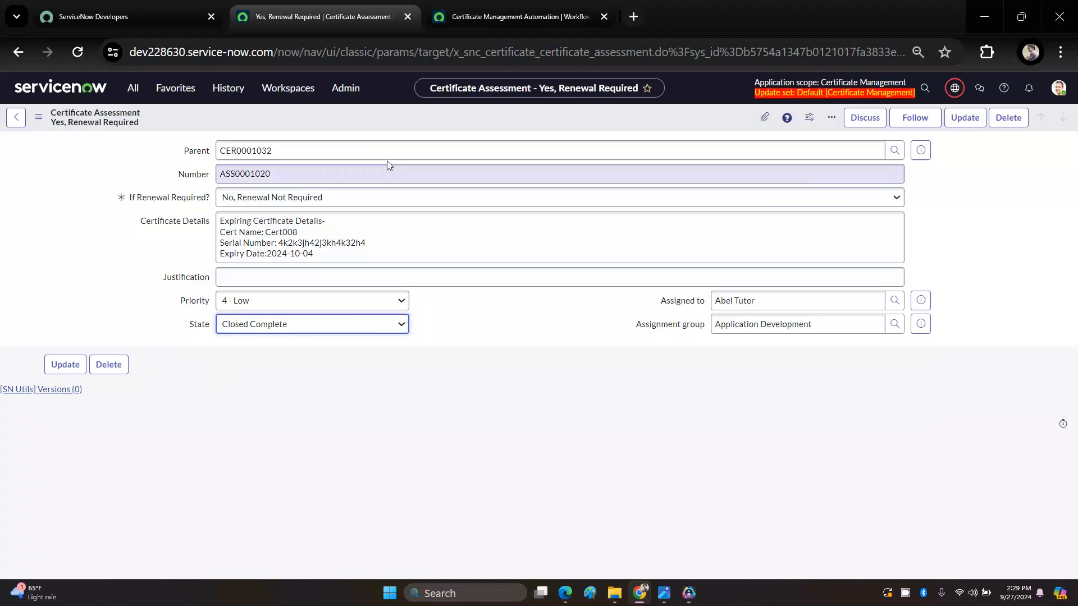
right_click(411, 122)
click(372, 126)
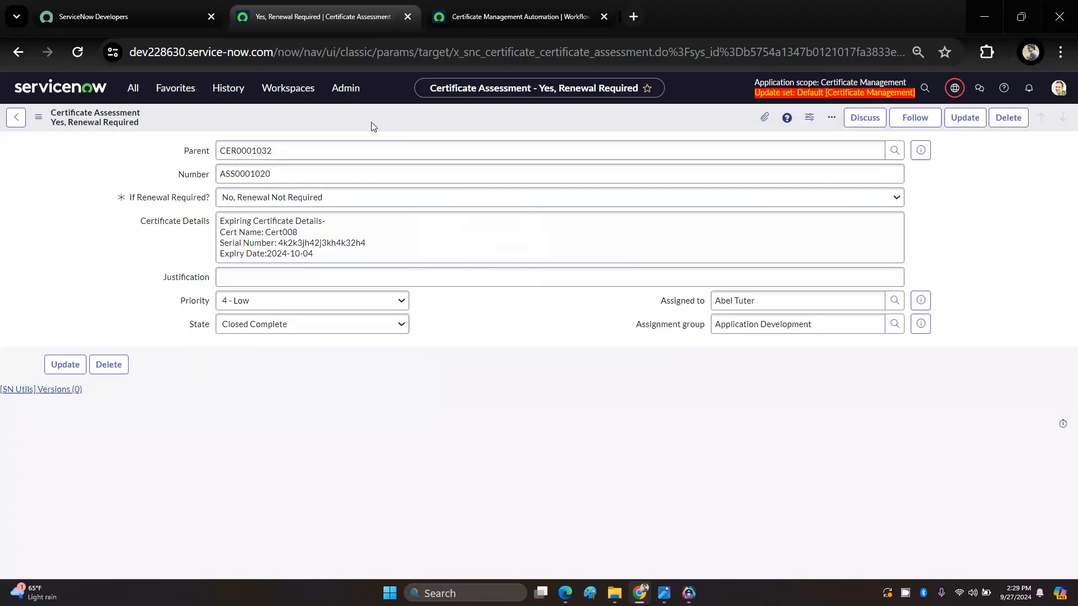
Step: Add an If flow logic step after Create Task in the Certificate Management Automation flow
click(487, 21)
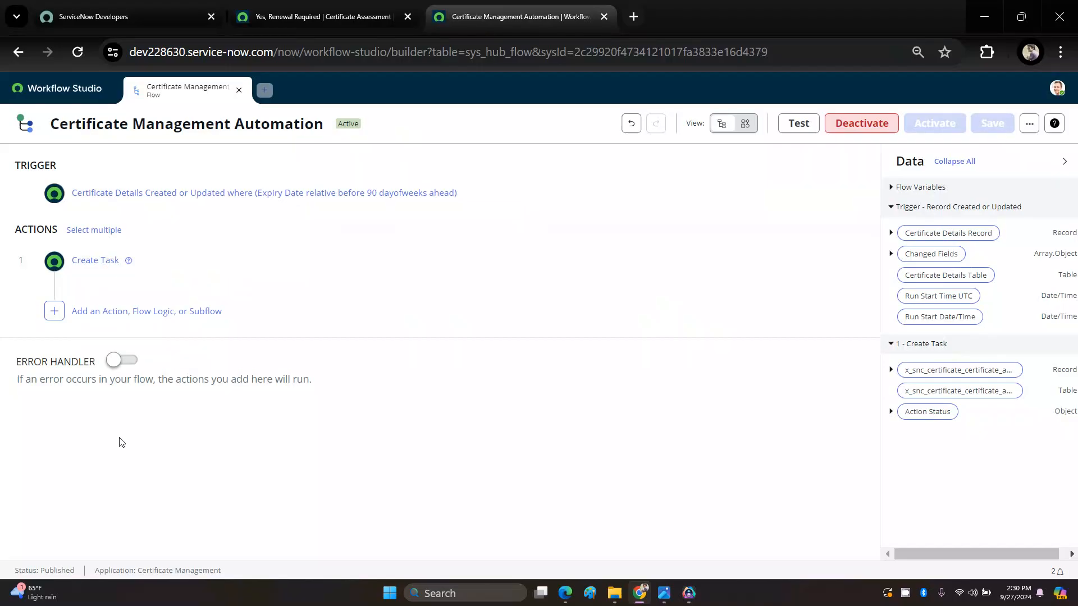
click(126, 312)
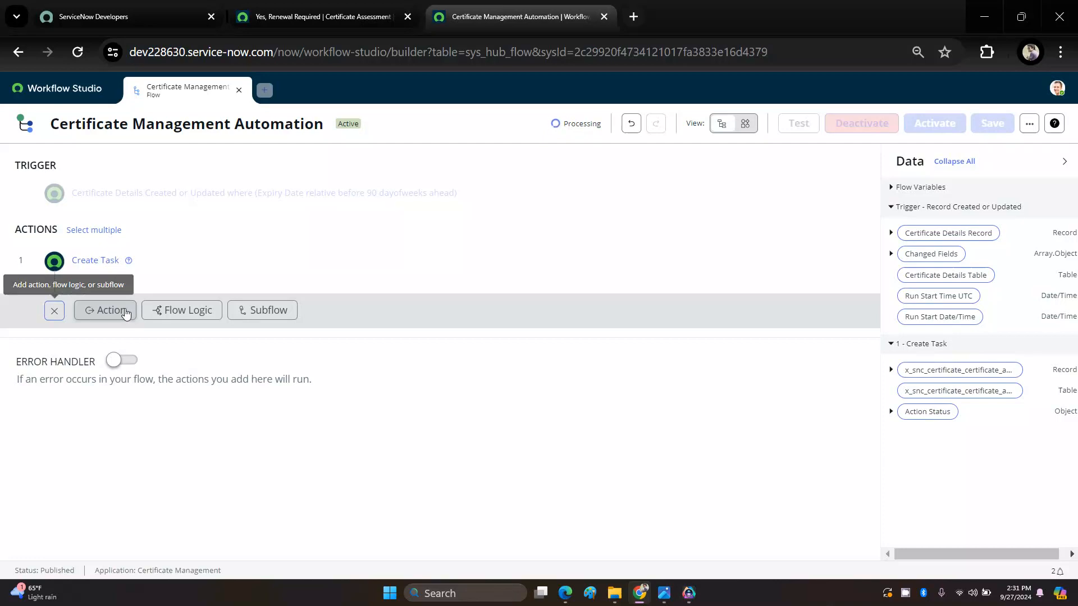
click(193, 312)
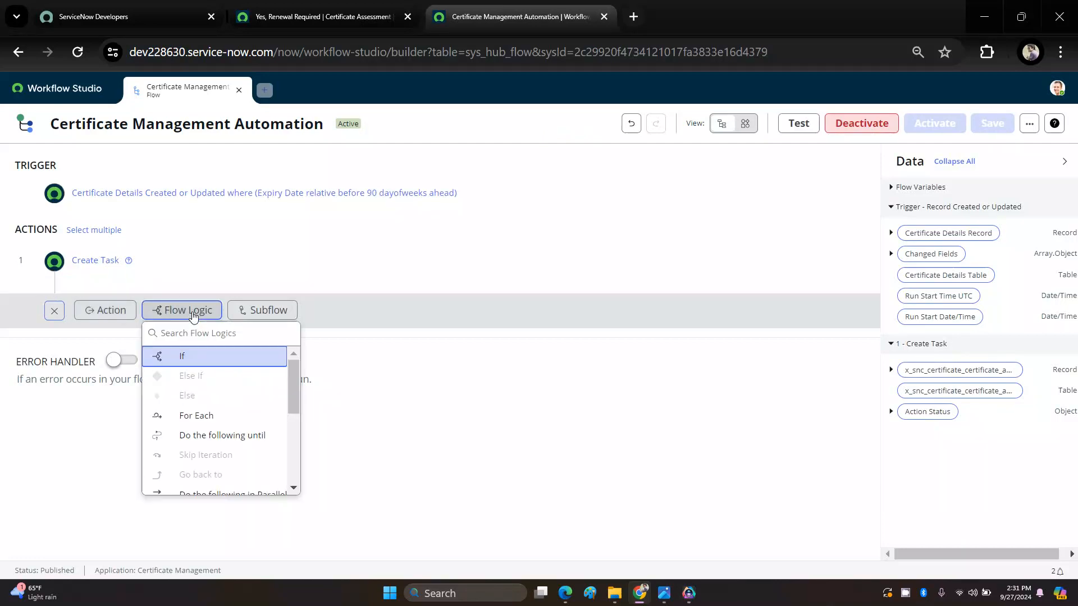
click(186, 357)
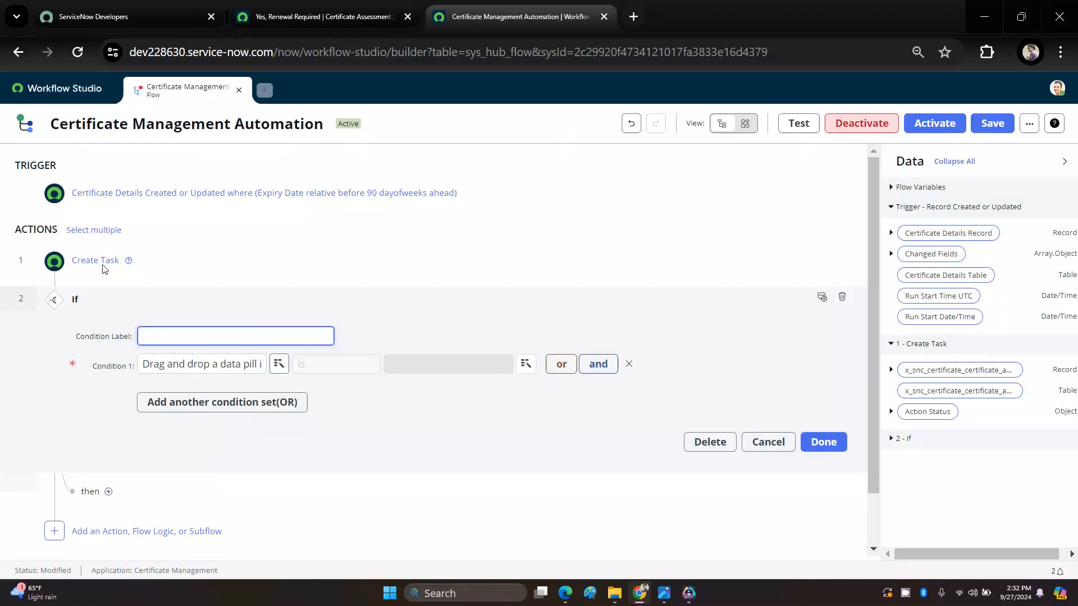
Step: Set the first If condition so that the State of the Create Task certificate assessment record is Closed Complete
click(280, 365)
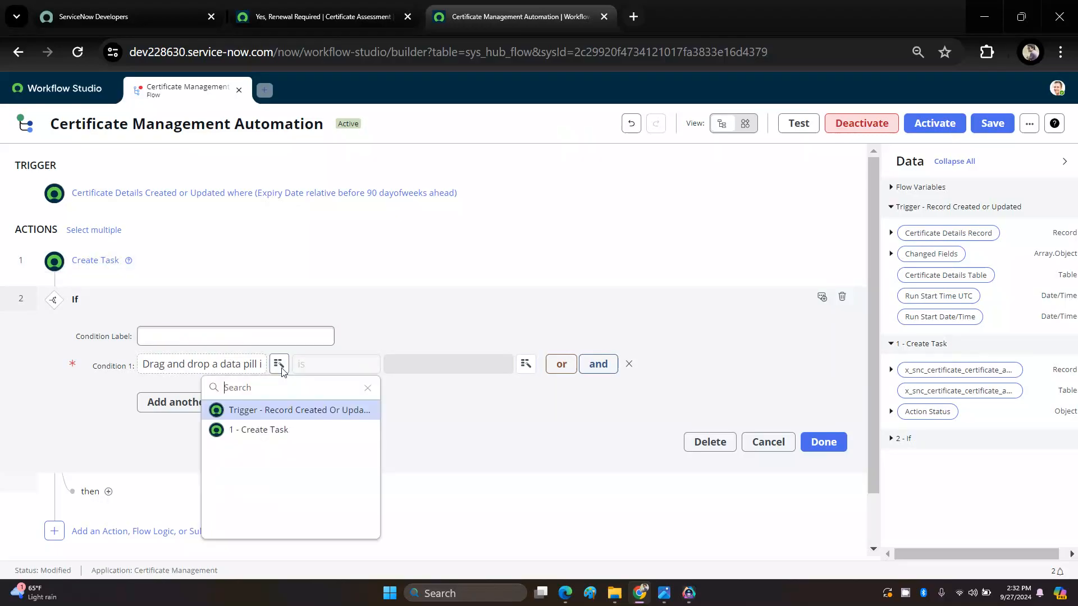
click(254, 431)
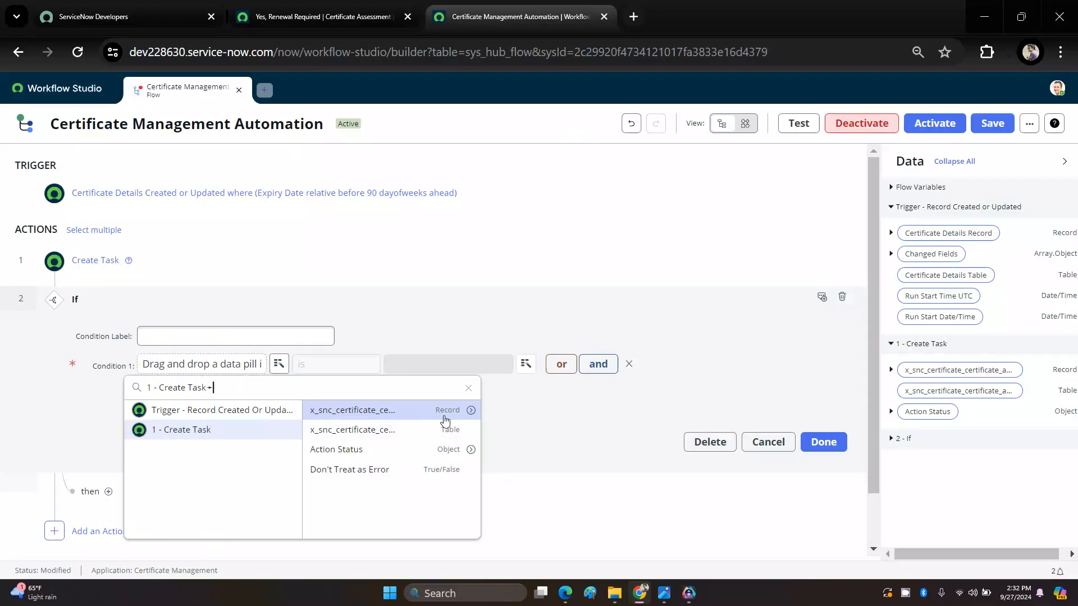
click(471, 412)
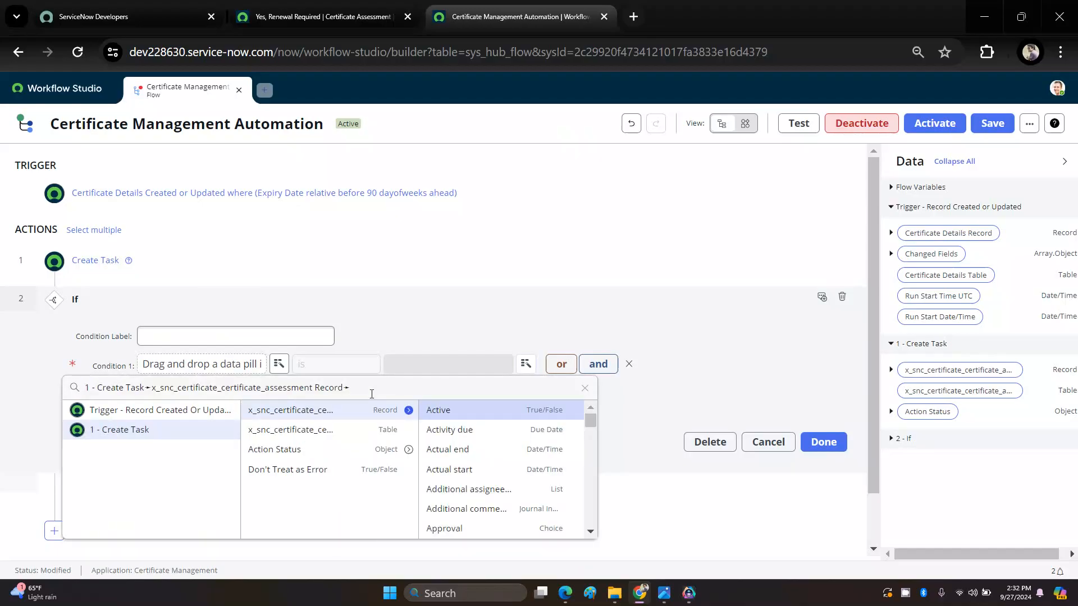
text(STAT)
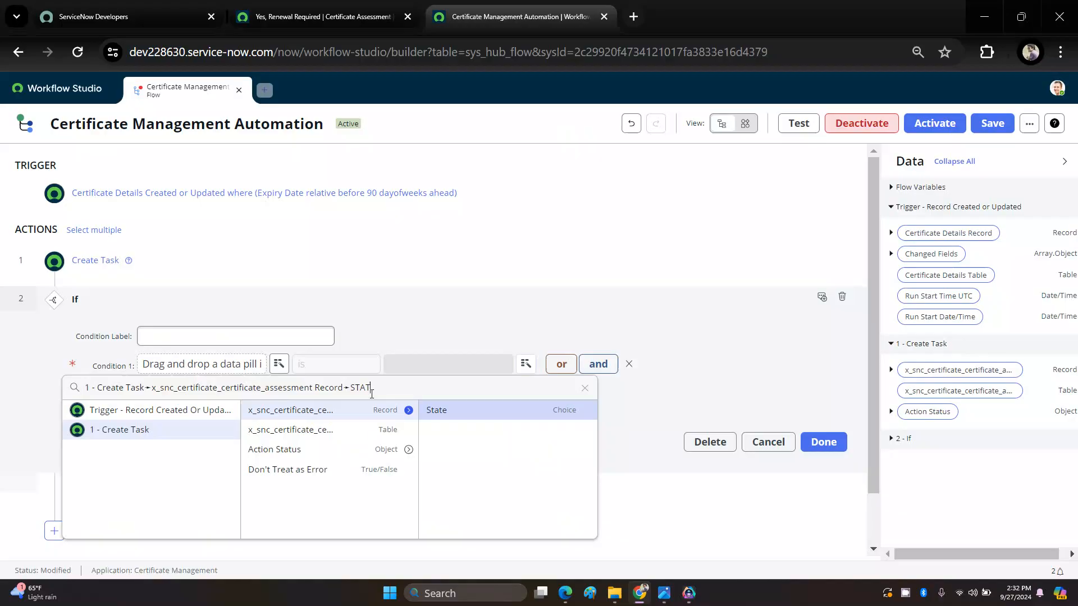
click(435, 410)
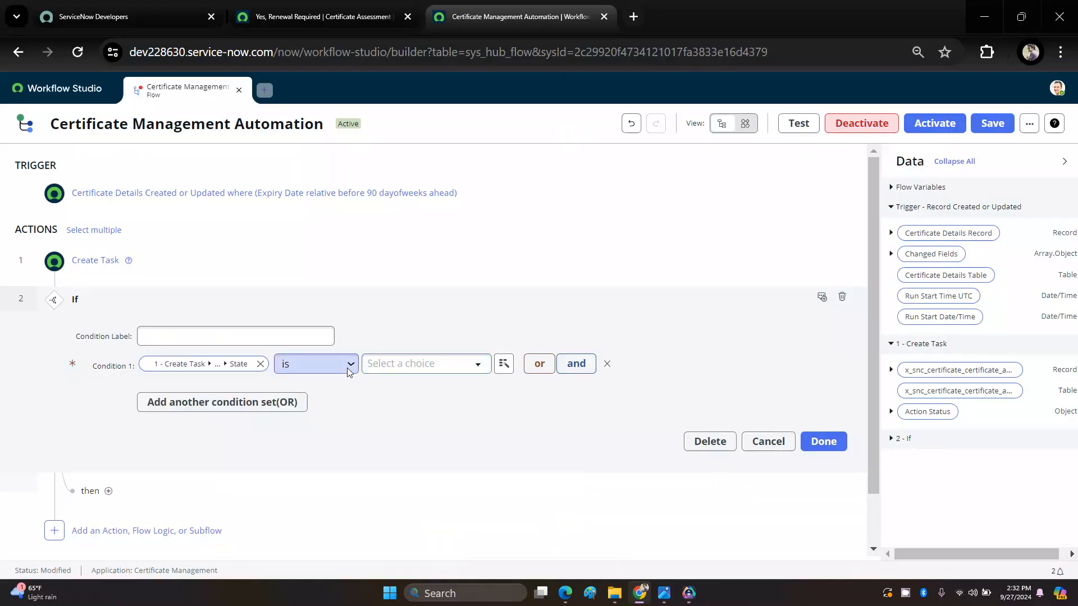
click(374, 365)
click(415, 459)
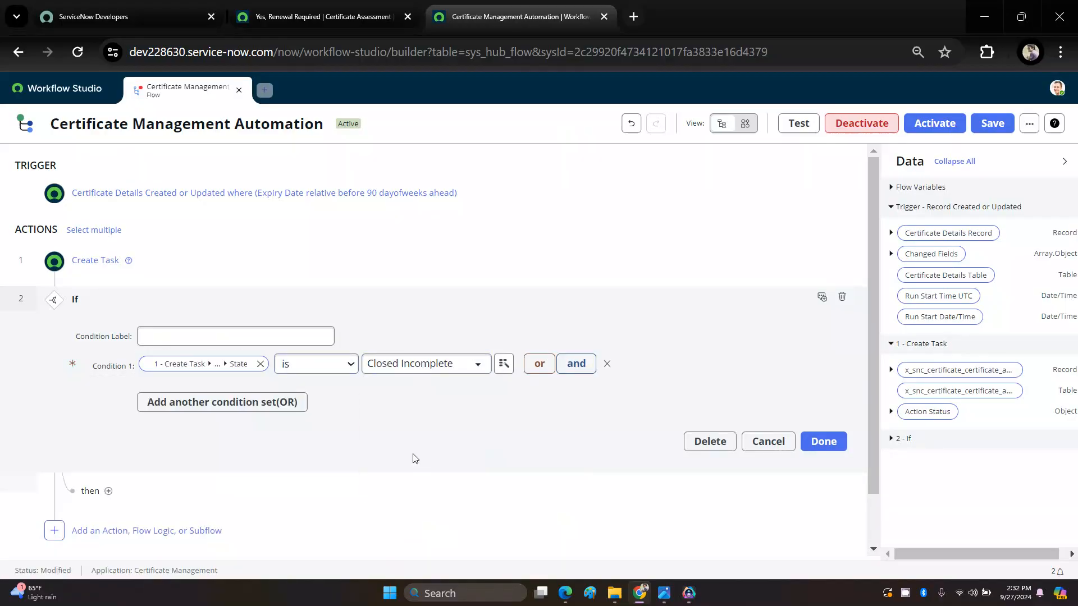
click(414, 365)
click(414, 443)
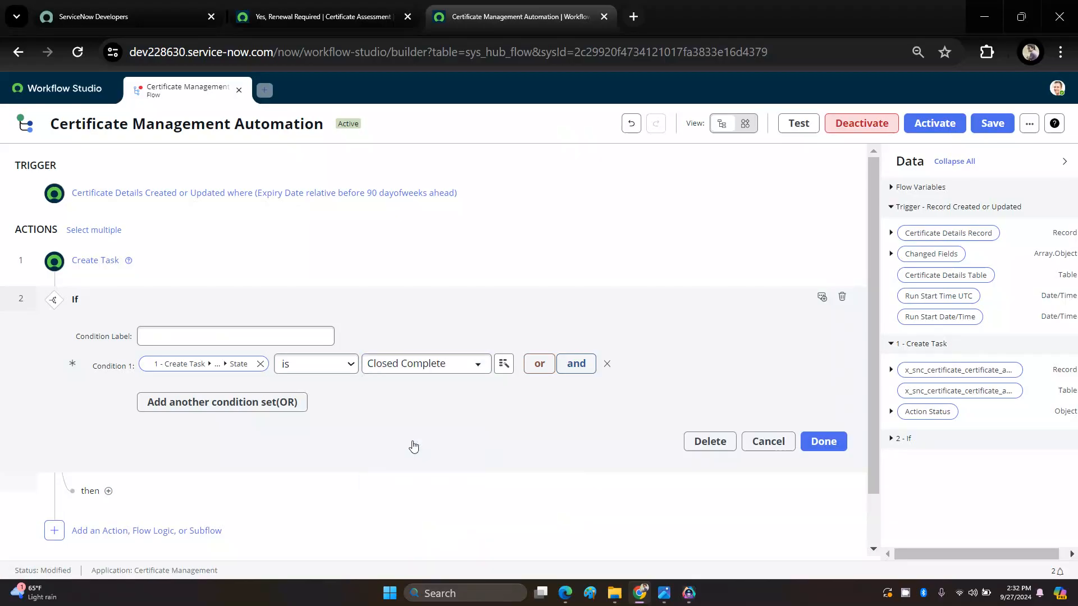
Step: Add an AND condition that the assessment record's If Renewal Required? is No, Renewal Not Required, and finish the If block
click(574, 364)
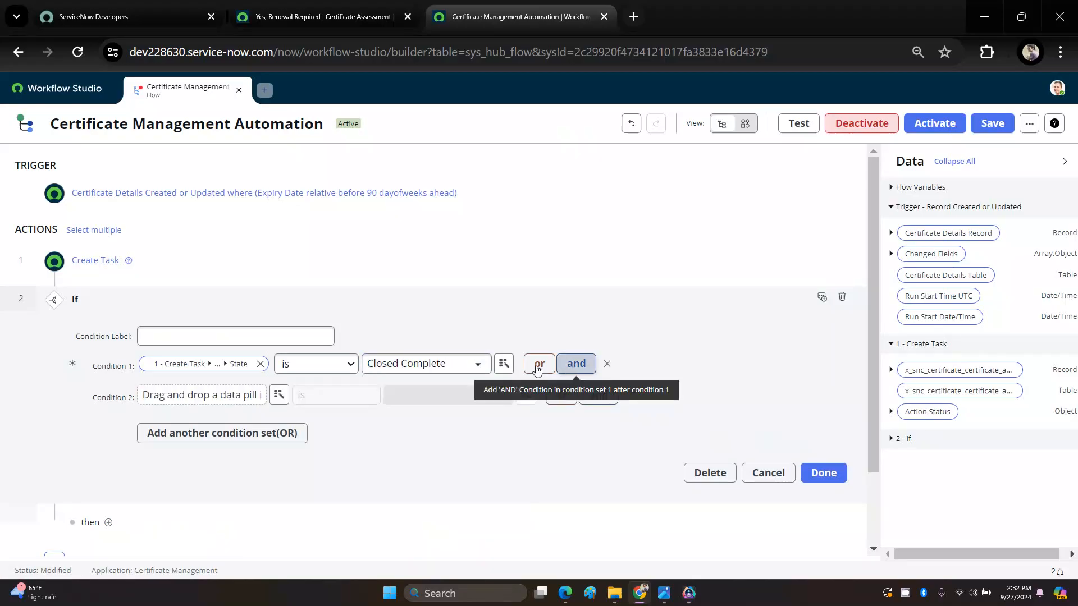
click(279, 395)
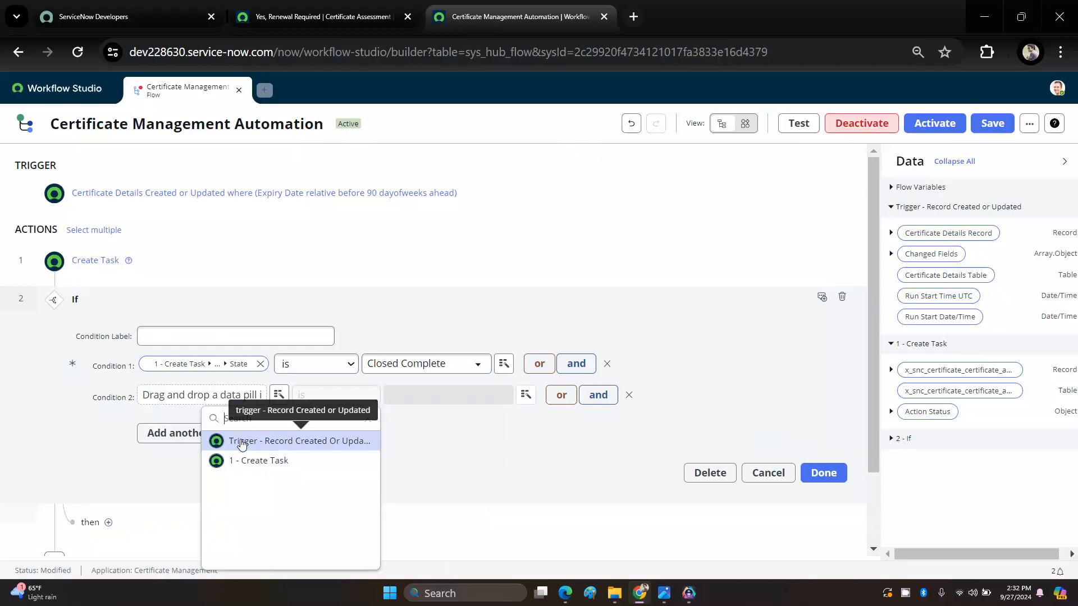
click(259, 461)
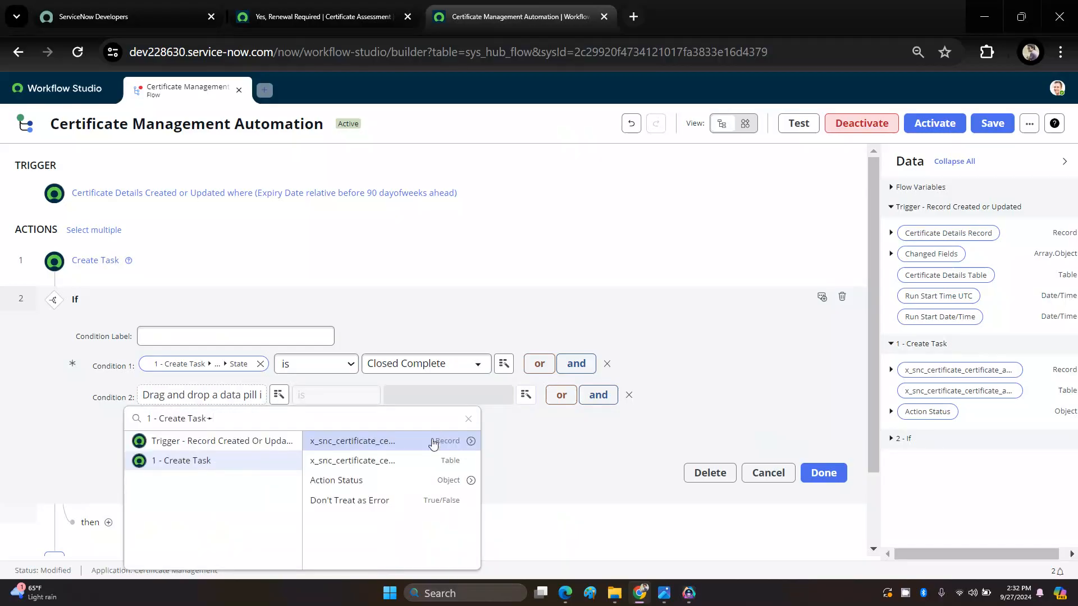
click(471, 441)
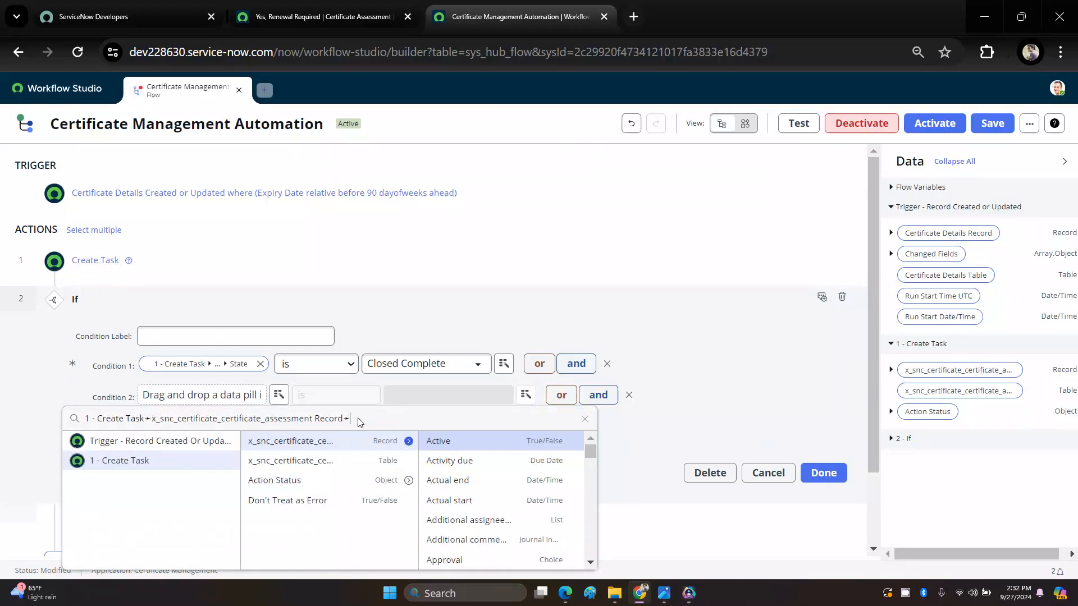
text(If)
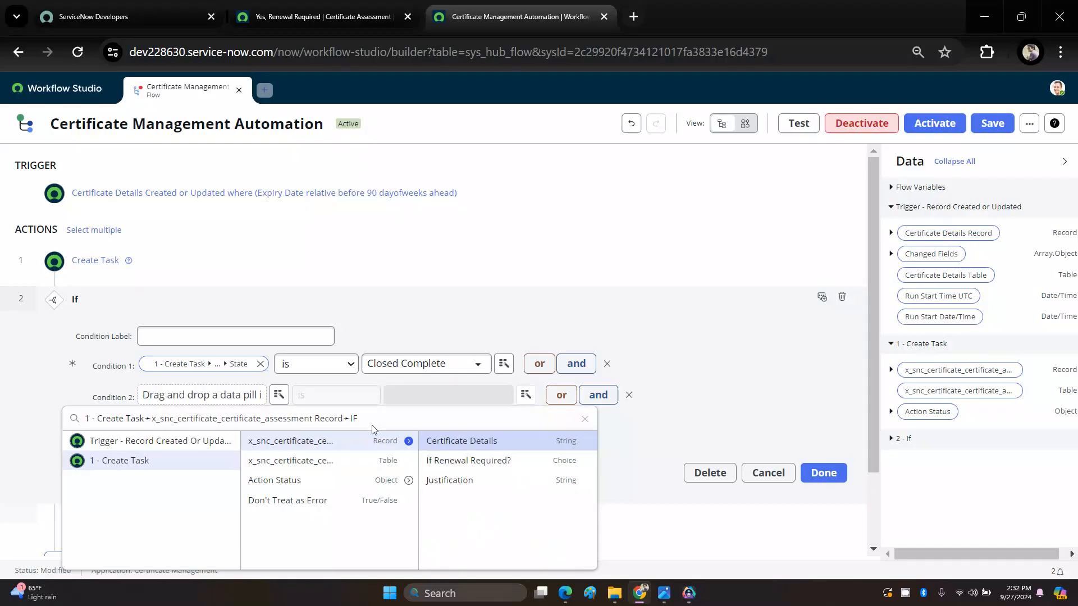
click(452, 461)
click(420, 398)
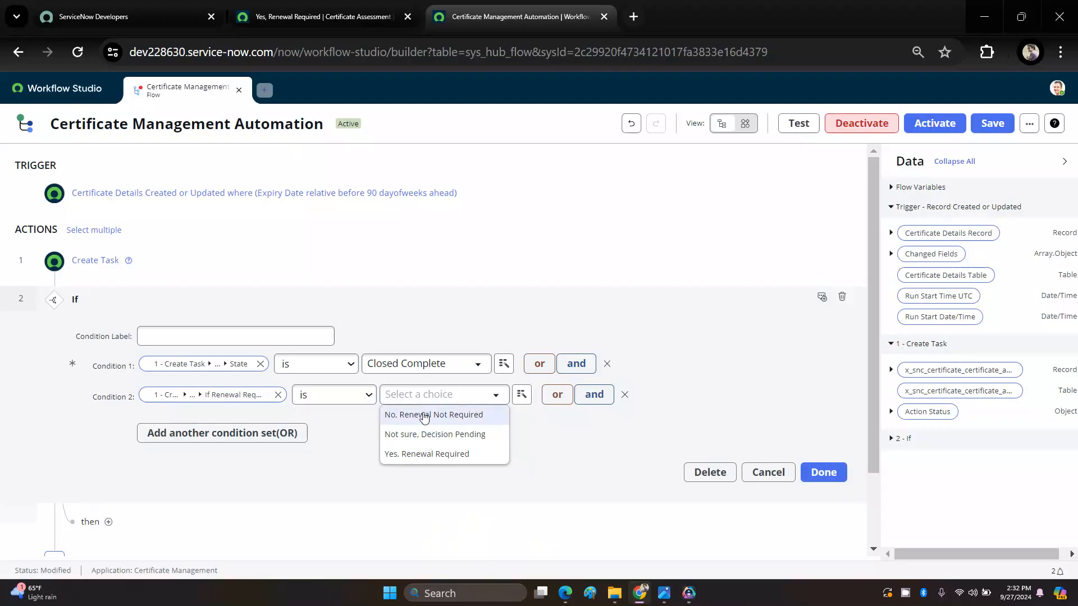
click(425, 416)
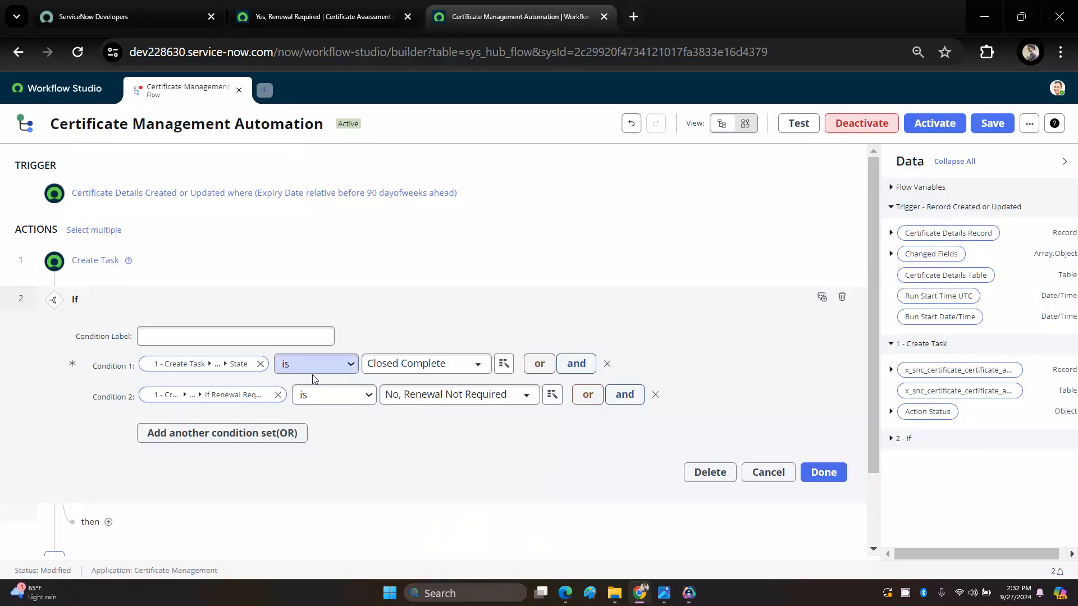
click(820, 475)
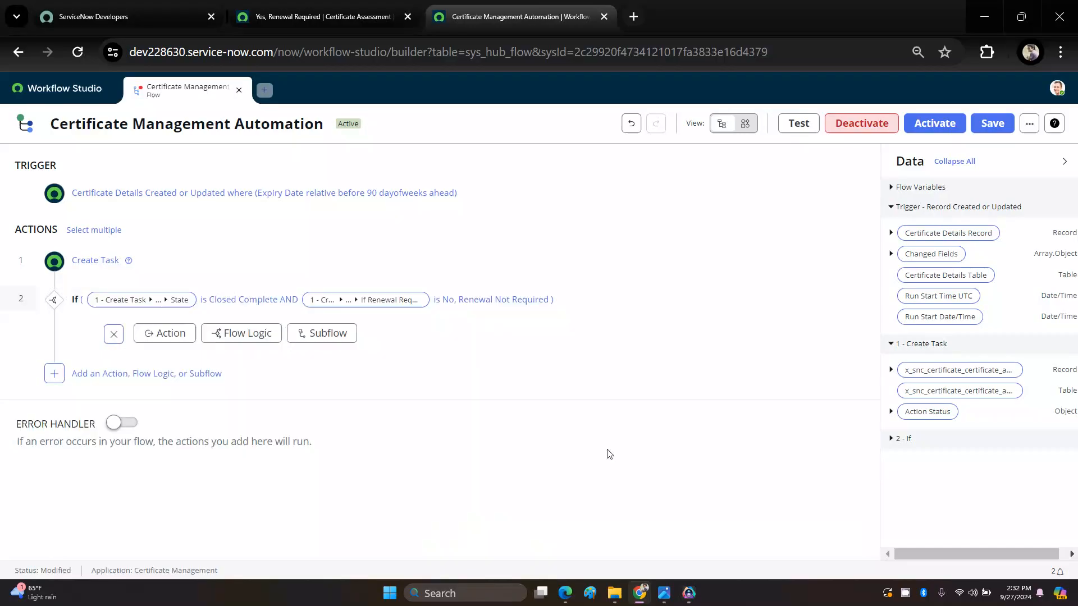
Step: Add an Ask For Approval action inside the If branch of the Certificate Management Automation flow
click(165, 335)
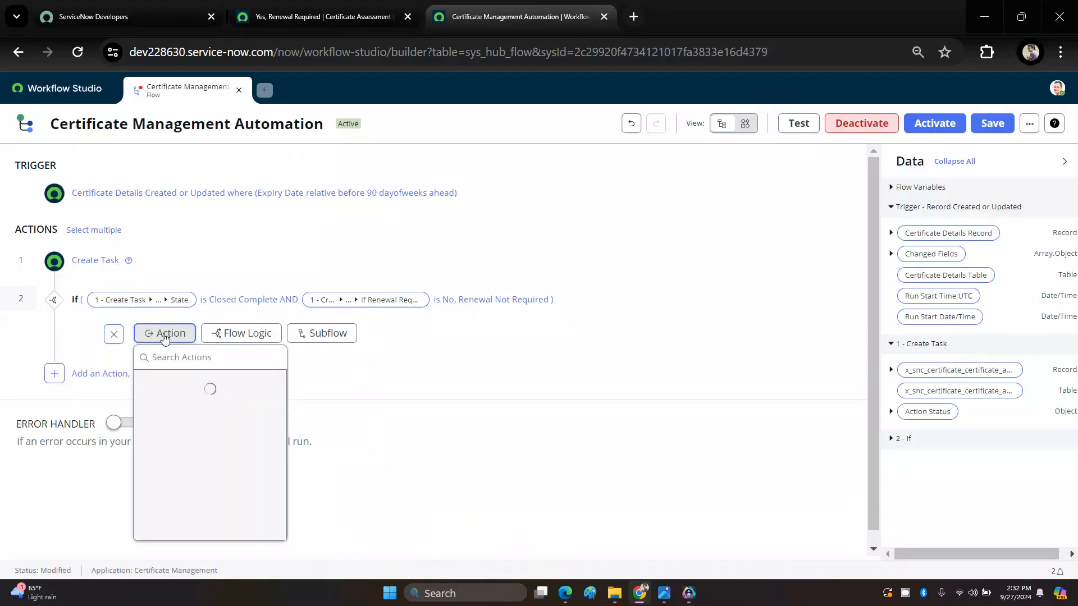
click(238, 360)
text(APP)
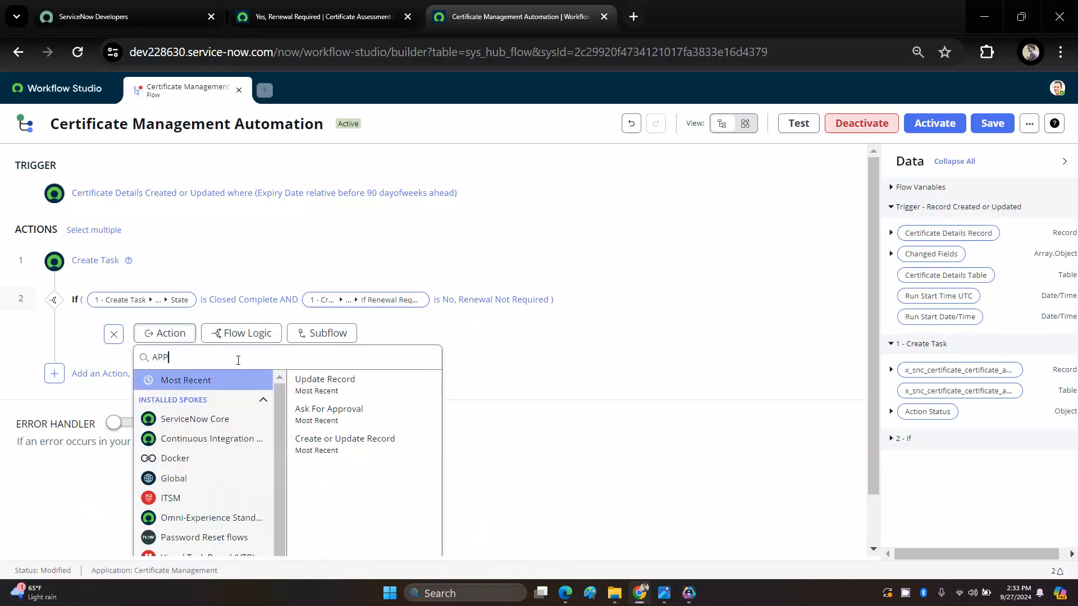
click(337, 414)
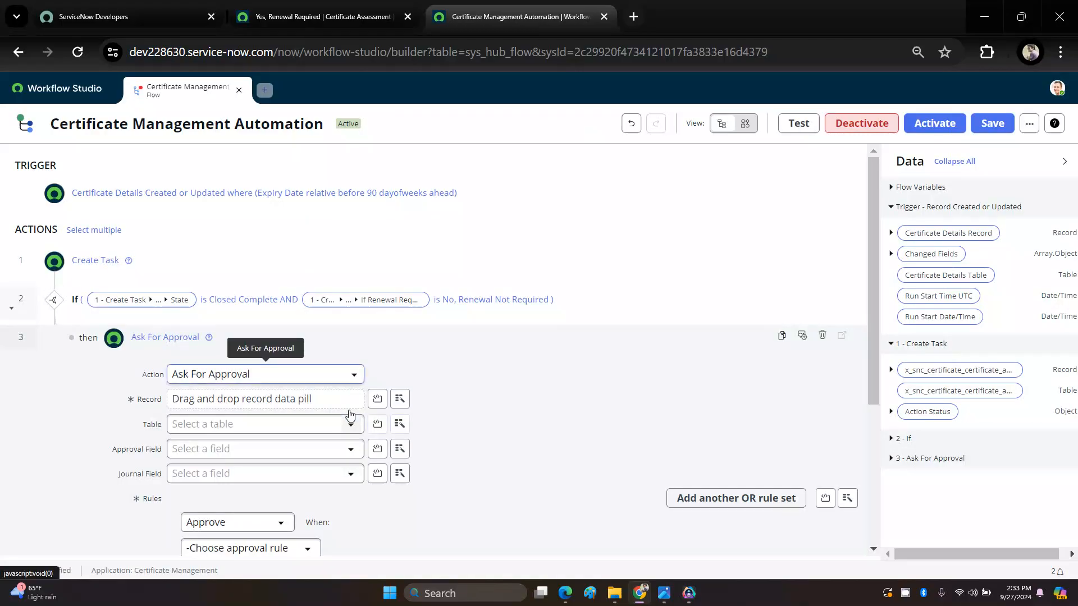
Step: Set the Ask For Approval action's Record to the trigger's Certificate Details Record
click(399, 400)
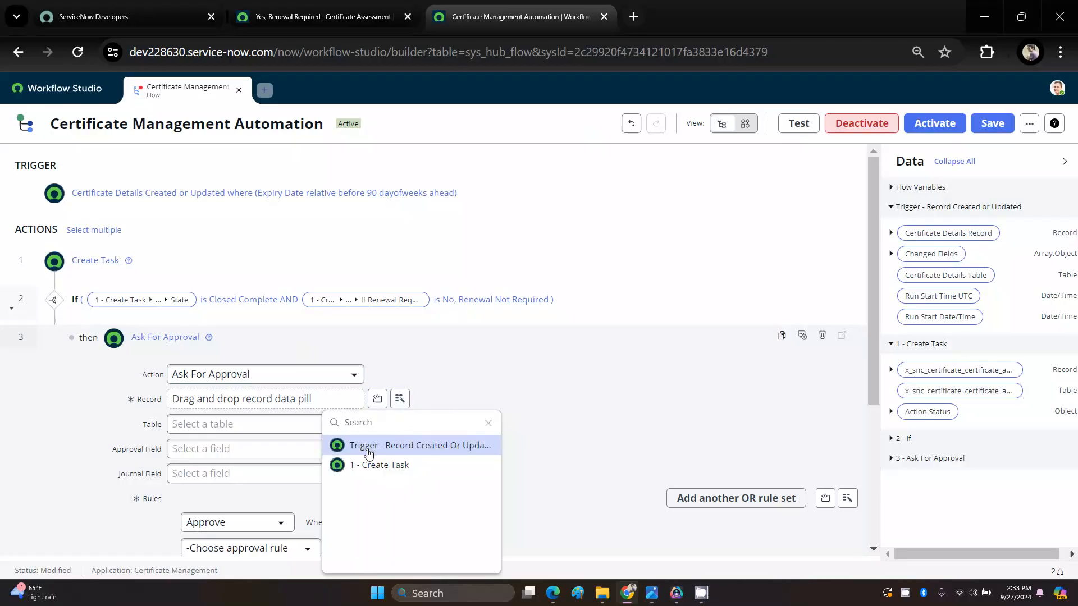
click(424, 450)
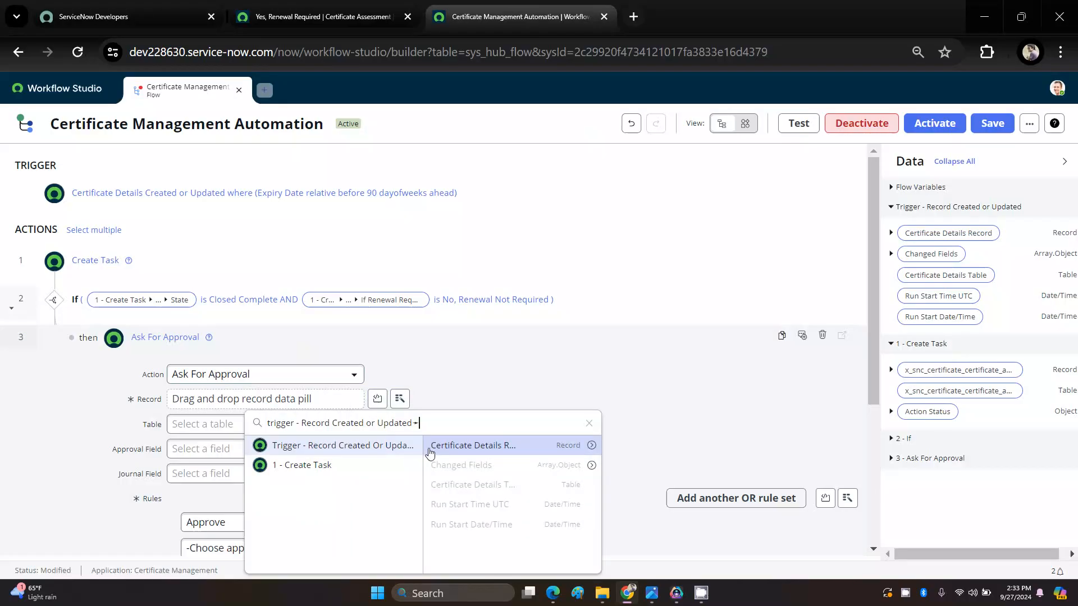
click(591, 445)
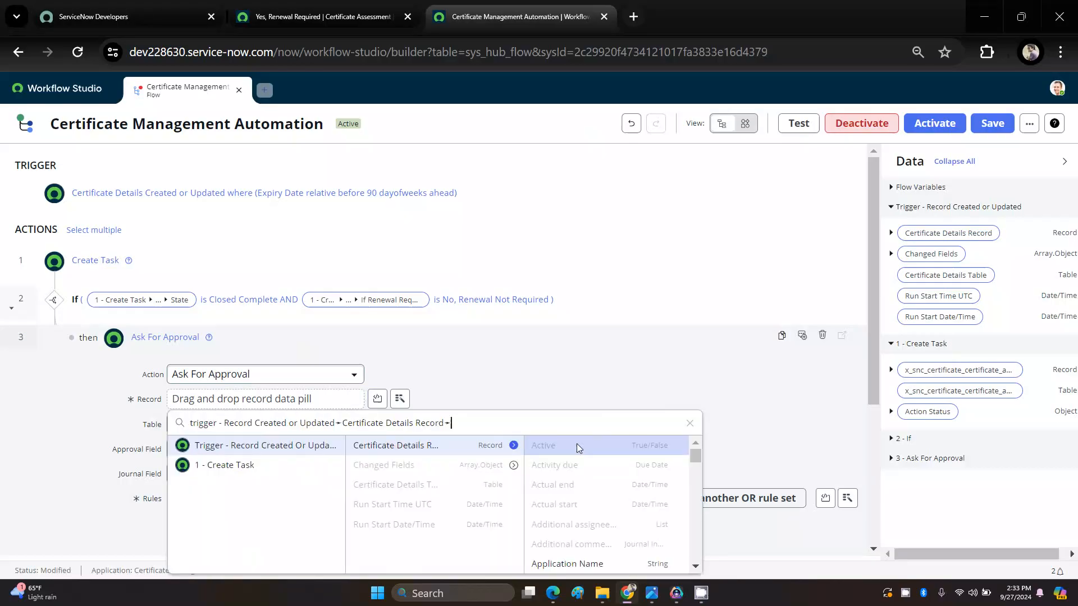
click(490, 449)
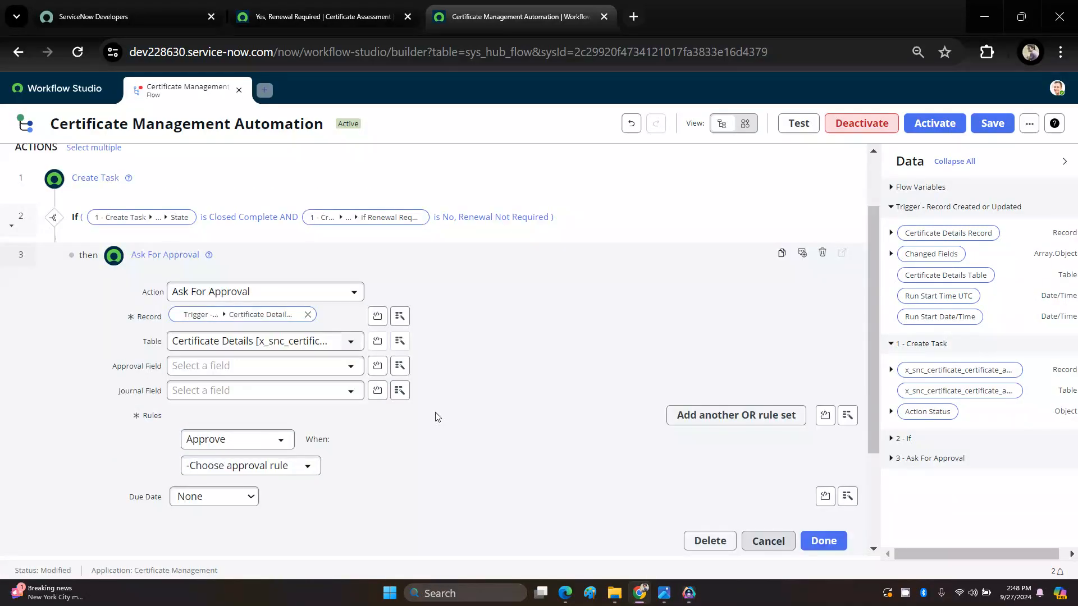
Step: Set the action's Approval Field to Approval and its Journal Field to Approval history
click(350, 367)
text(A)
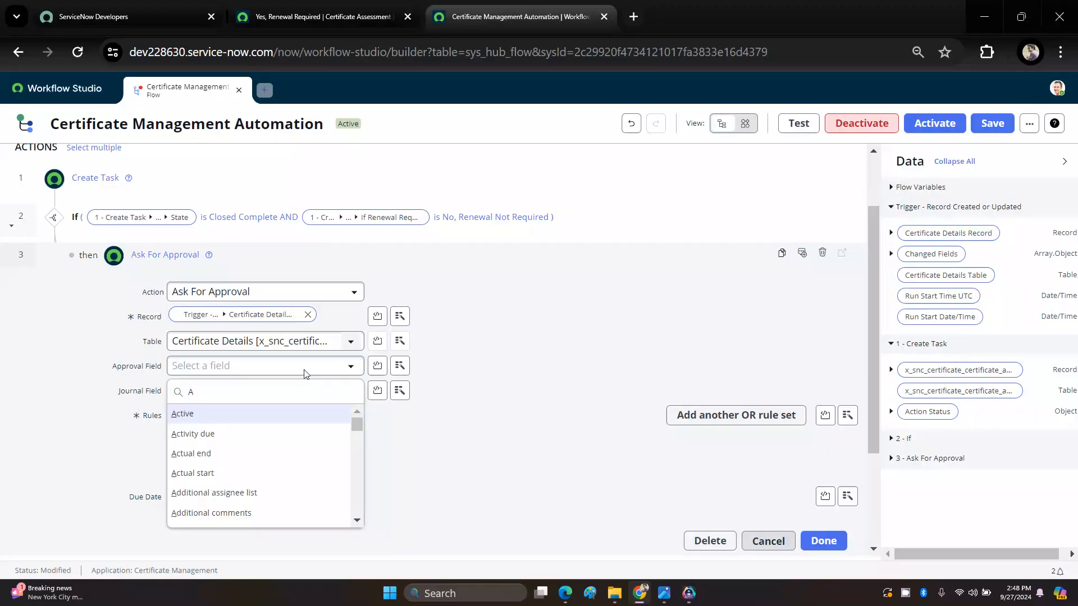
text(PP)
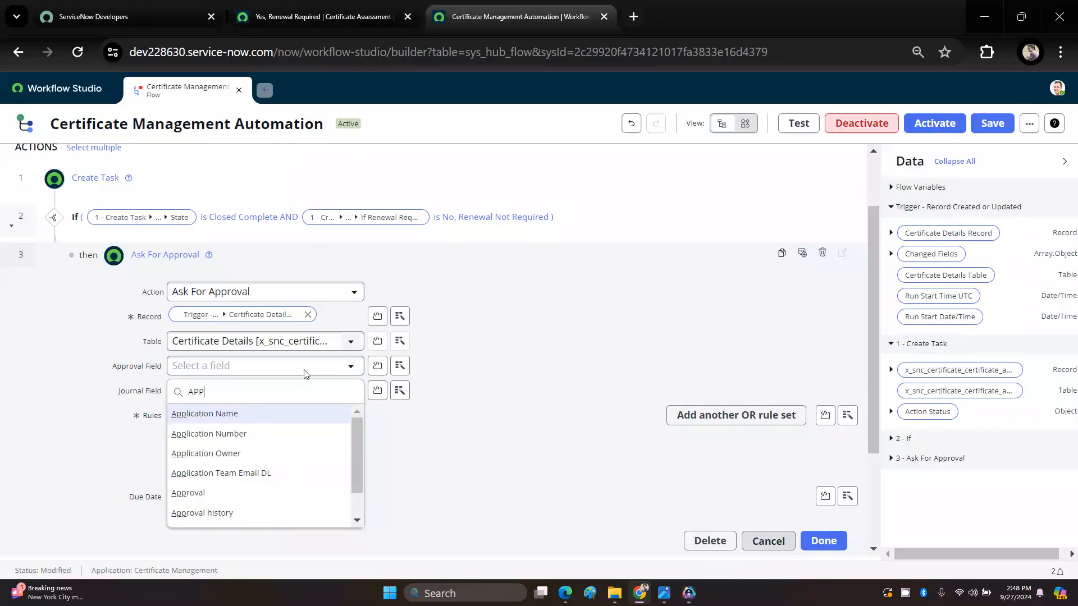
click(207, 493)
click(239, 391)
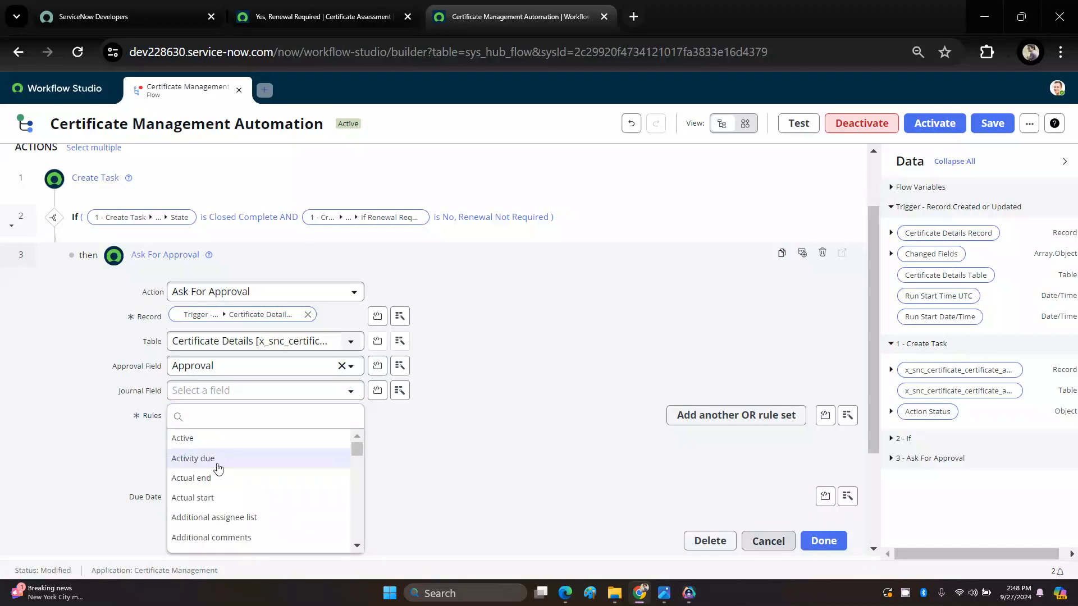
text(APP)
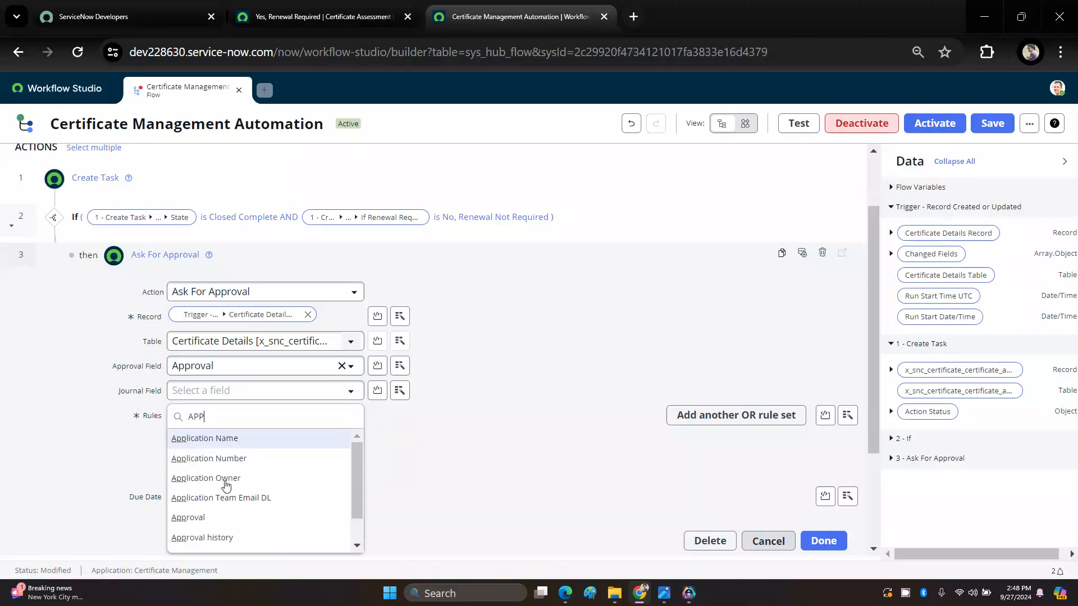
click(216, 539)
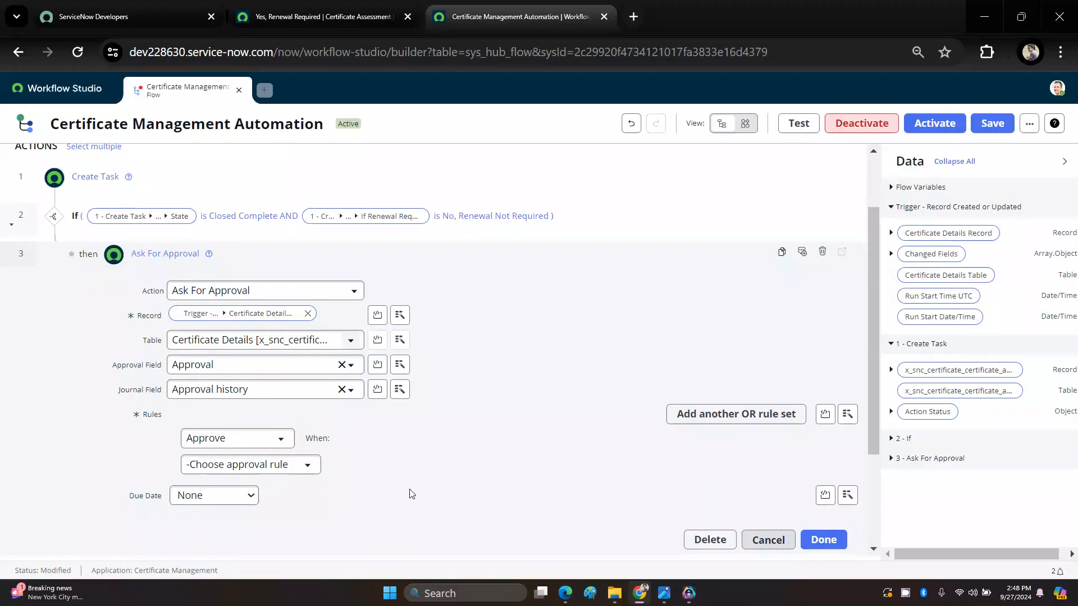
Step: Set the approval rule to Approve when Anyone approves
scroll(413, 493, down, 2)
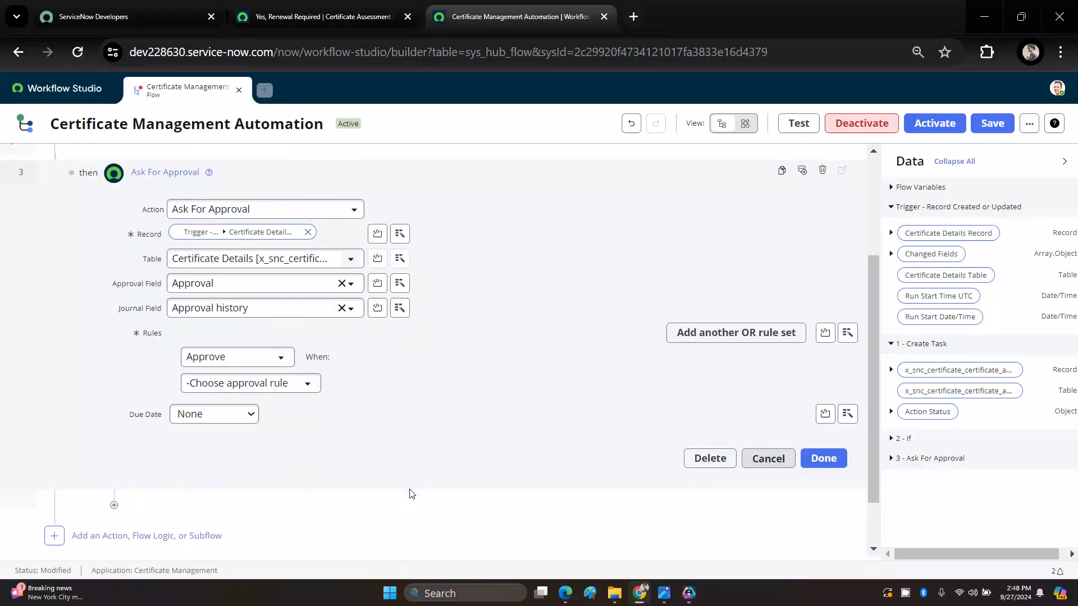
click(223, 359)
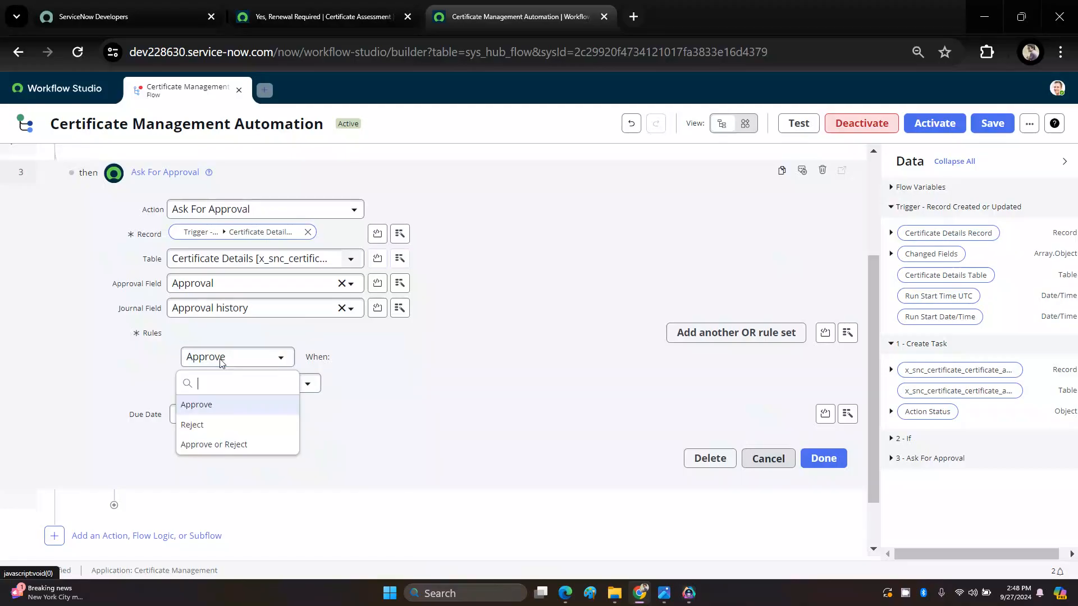
click(211, 415)
click(240, 388)
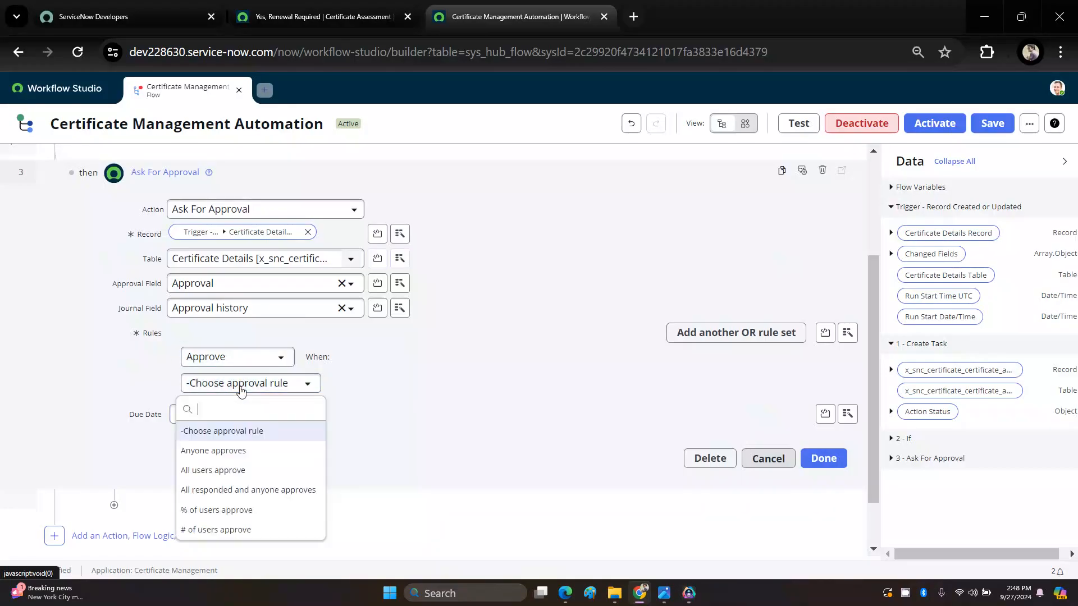
click(227, 452)
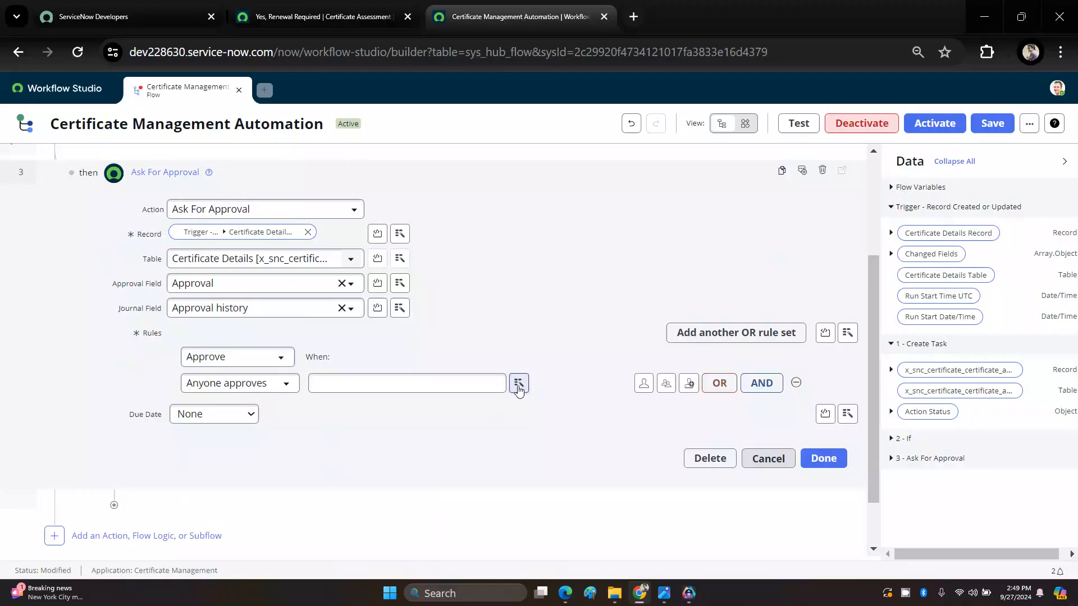
Step: Set the rule's approver to Application Team Email DL from the trigger's Certificate Details Record, and finish the Ask For Approval action
click(519, 386)
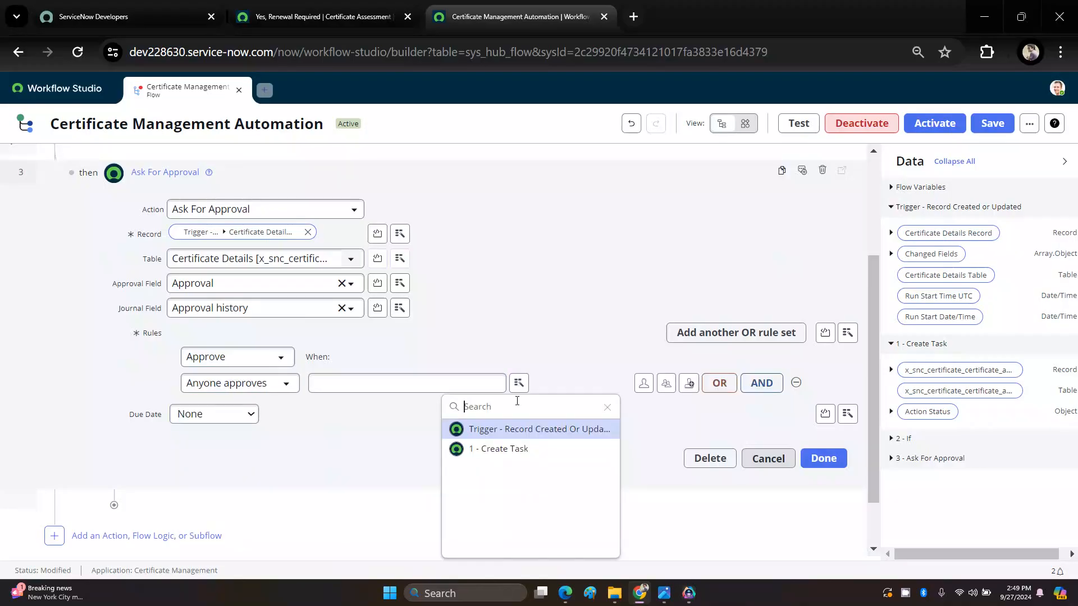
click(521, 433)
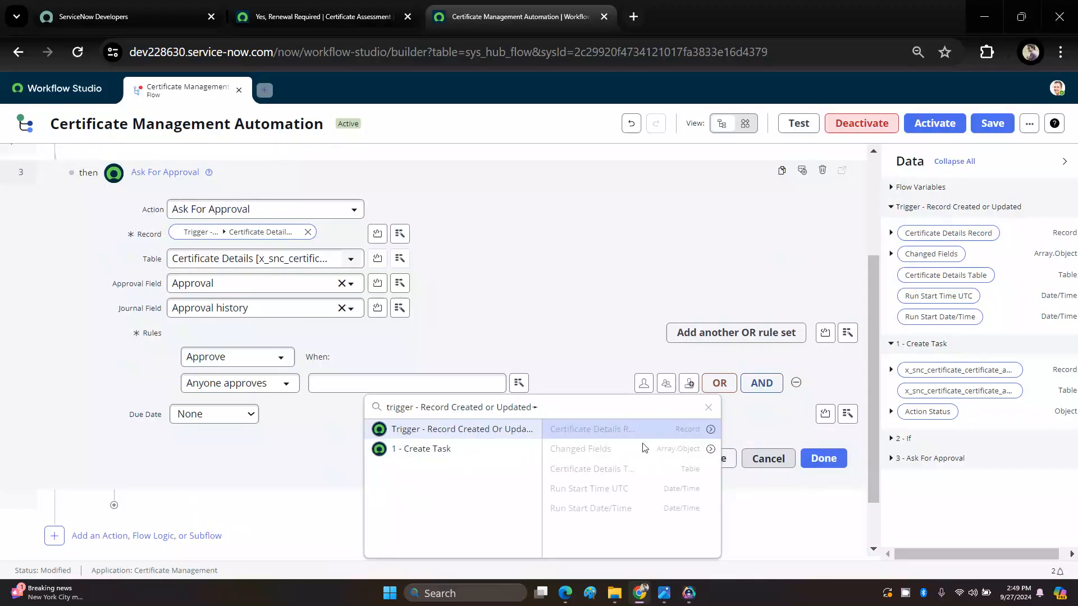
click(711, 430)
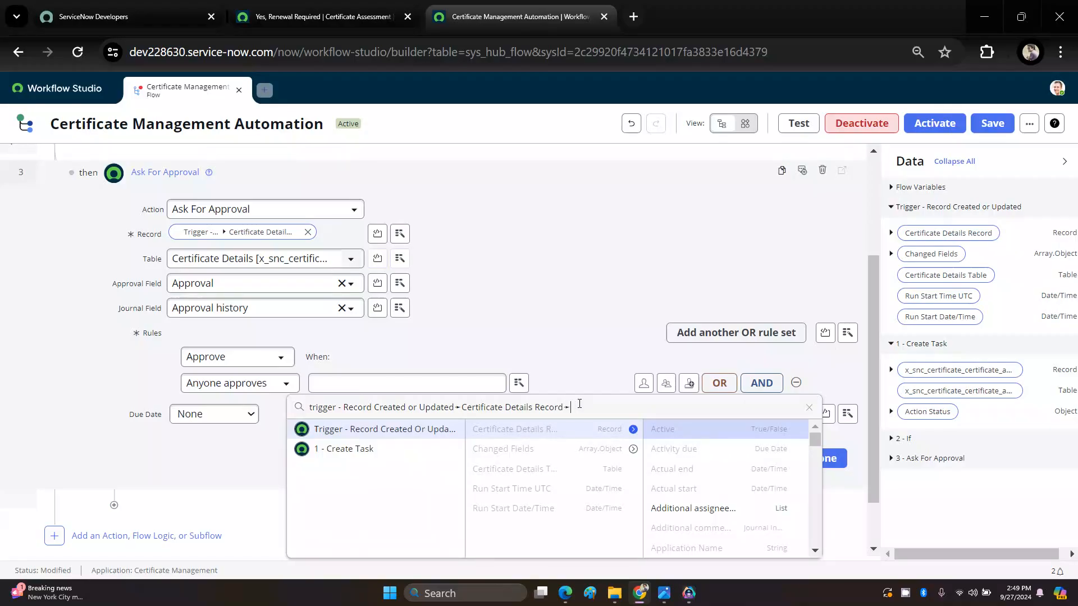
text(L)
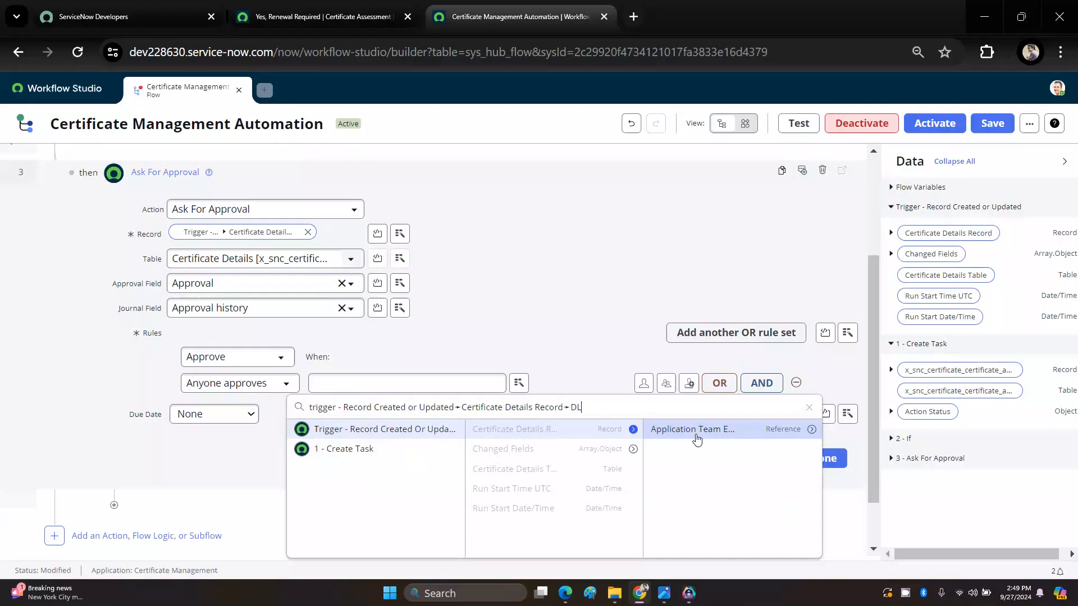
click(693, 430)
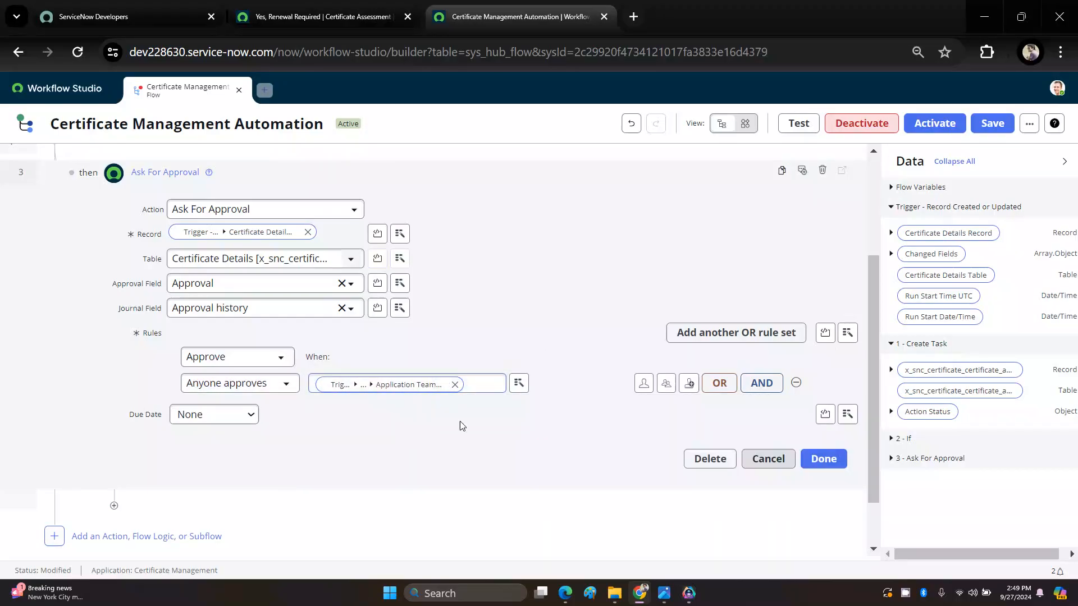
scroll(460, 427, up, 2)
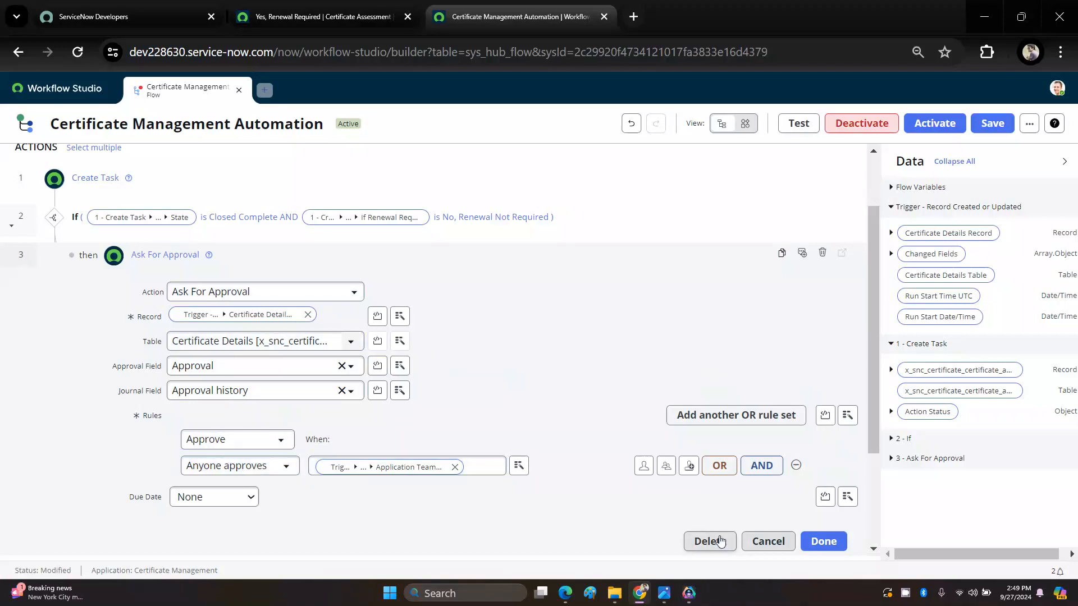
click(815, 543)
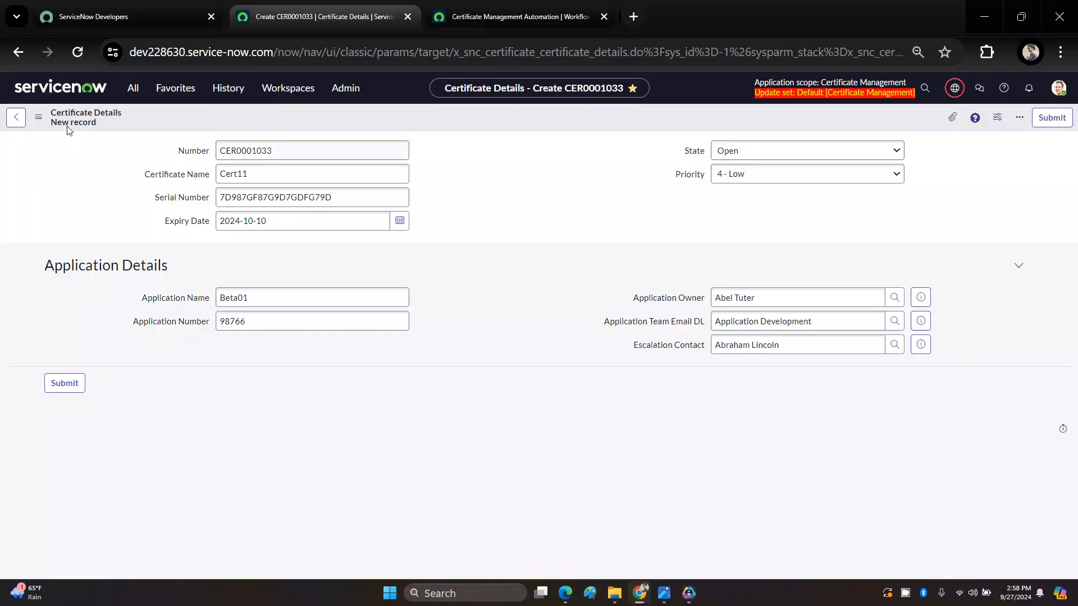
Step: Save the new Cert11 Certificate Details record, and save it again to refresh its Certificate Assessments list
right_click(459, 116)
click(480, 124)
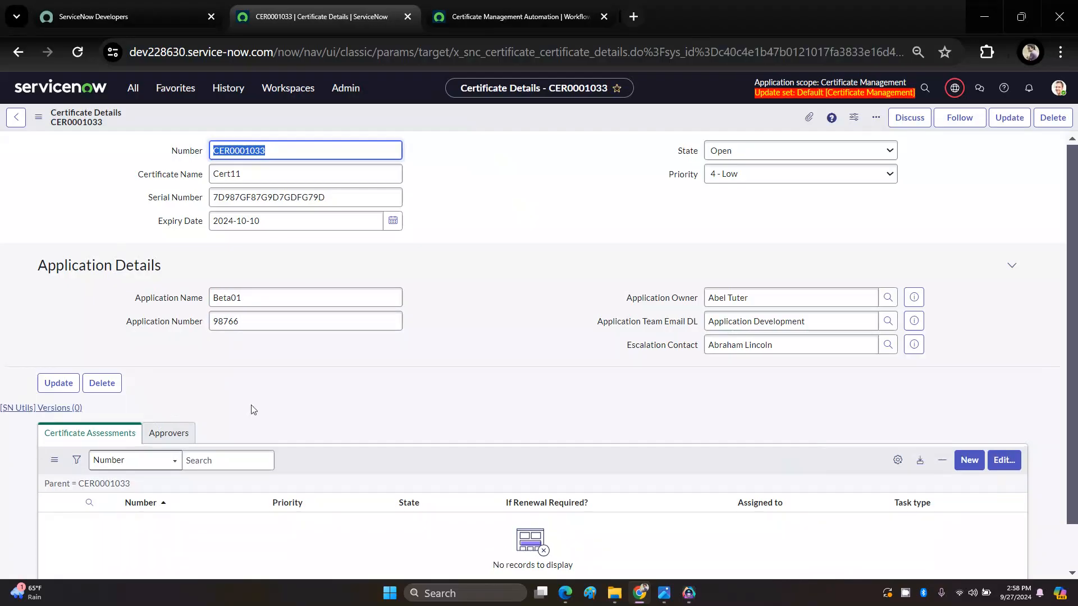
scroll(370, 302, down, 1)
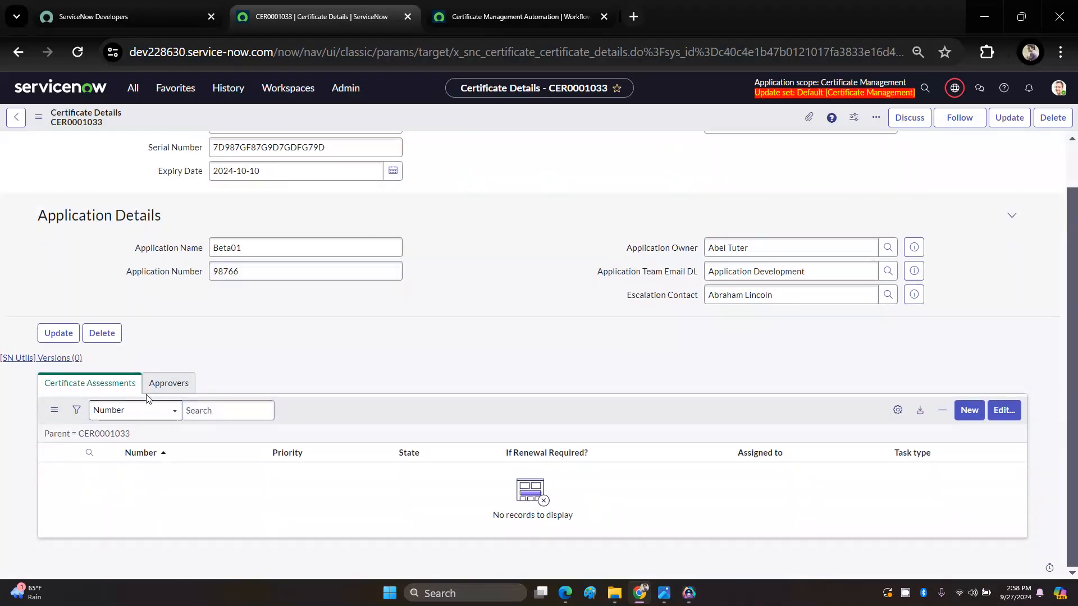
scroll(287, 381, up, 1)
right_click(489, 124)
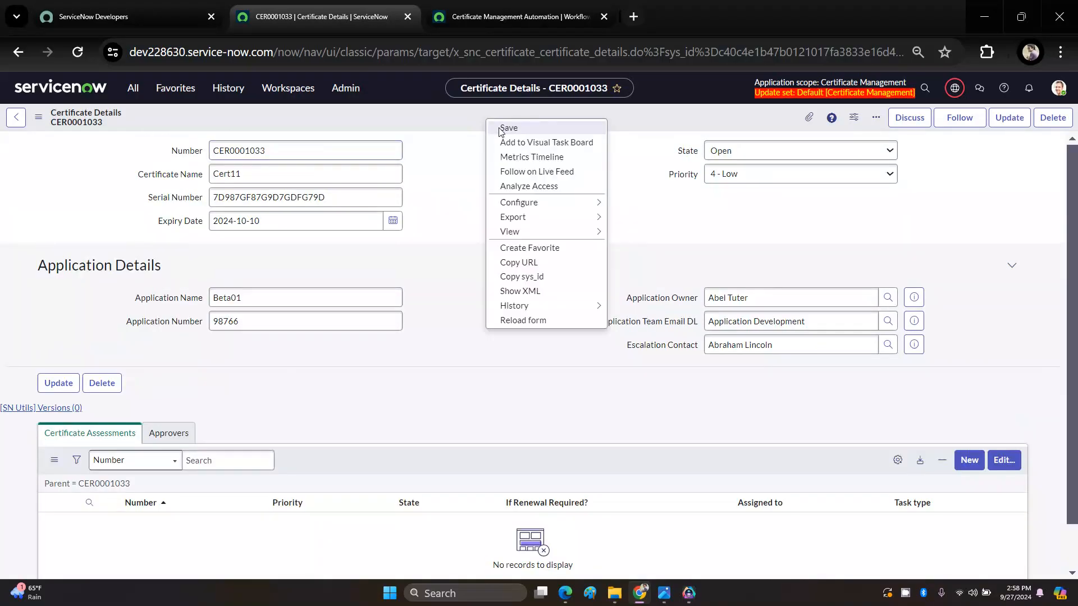
click(508, 128)
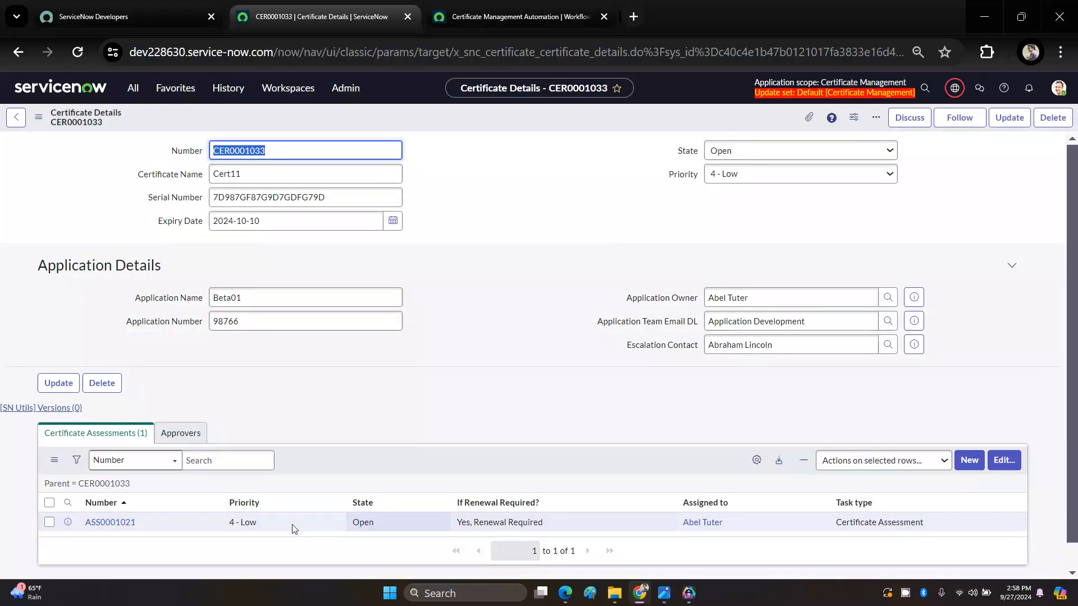
Step: Open Cert11's certificate assessment and set If Renewal Required? to No, Renewal Not Required and State to Closed Complete
click(131, 525)
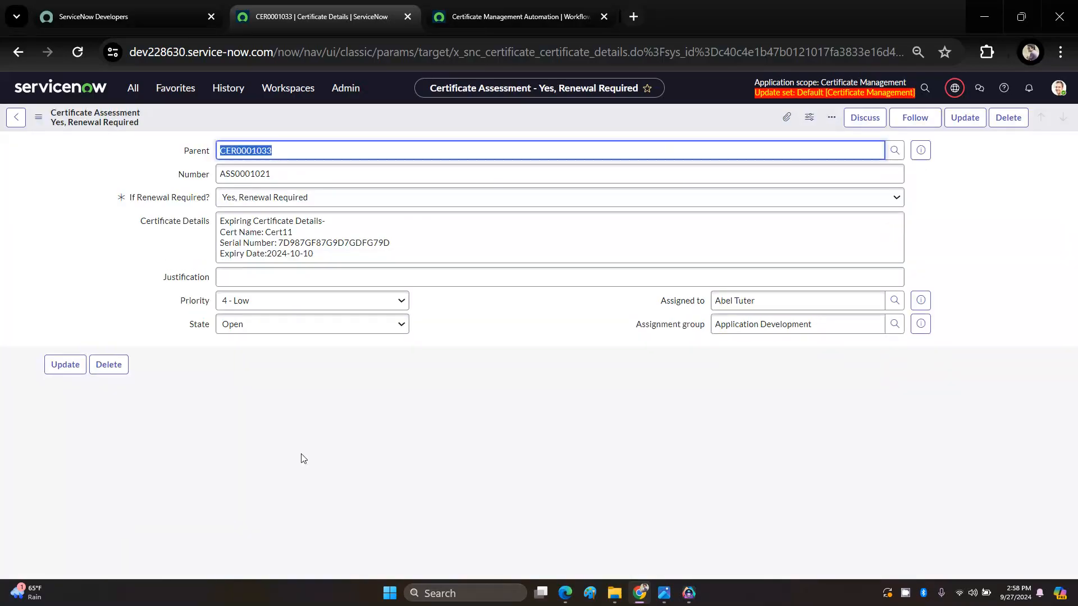
click(255, 197)
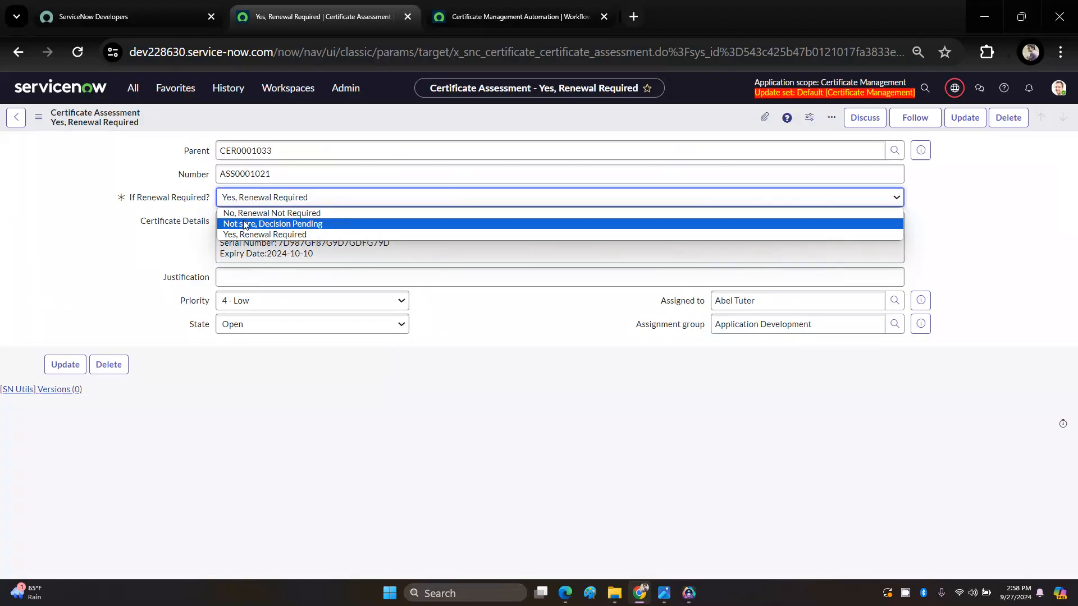
click(246, 213)
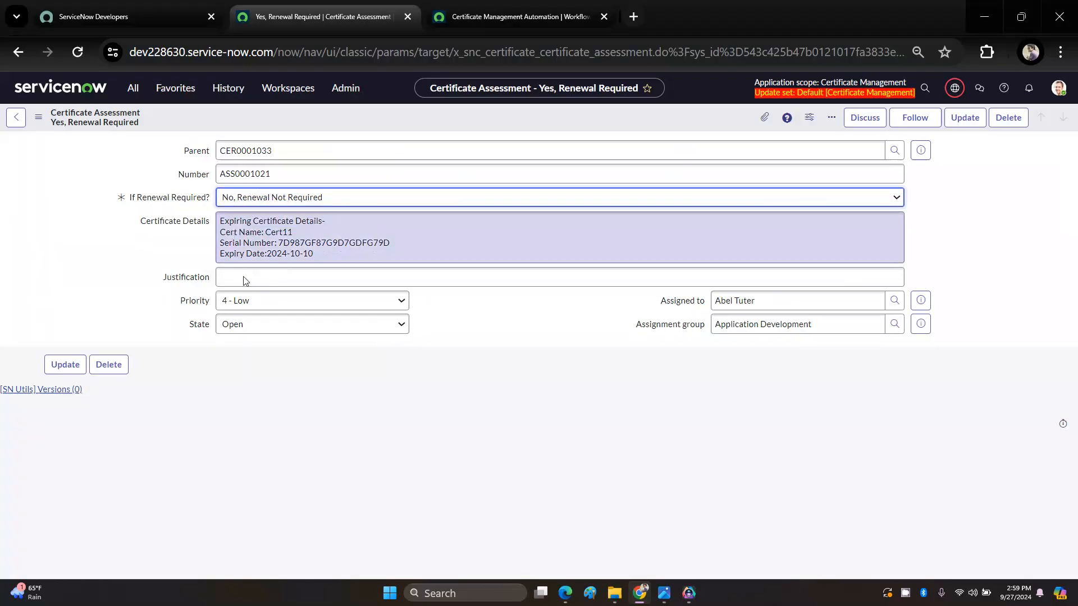
click(247, 324)
click(255, 372)
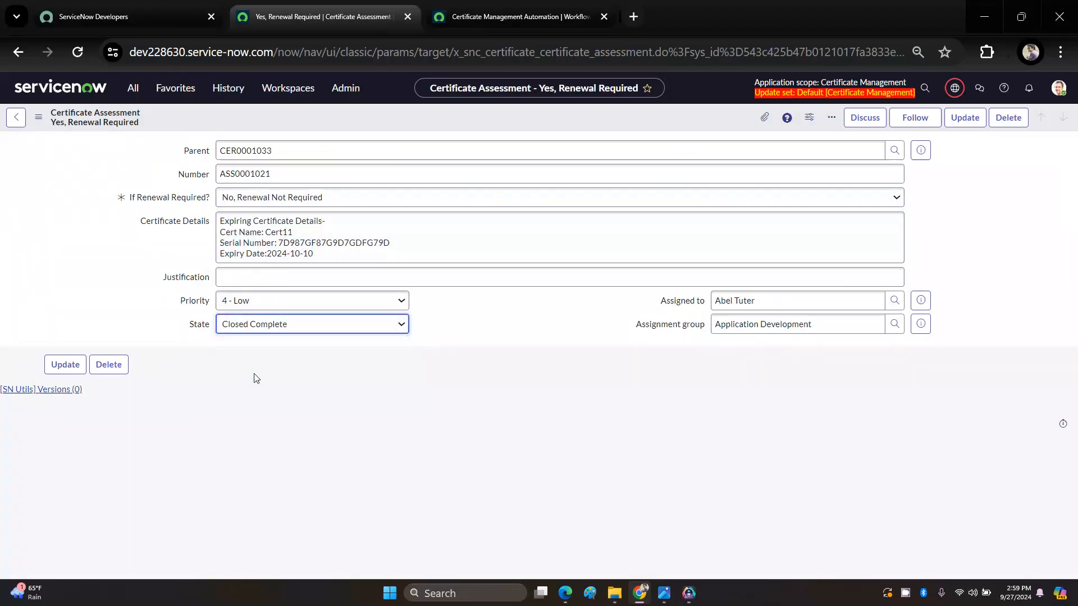
click(279, 389)
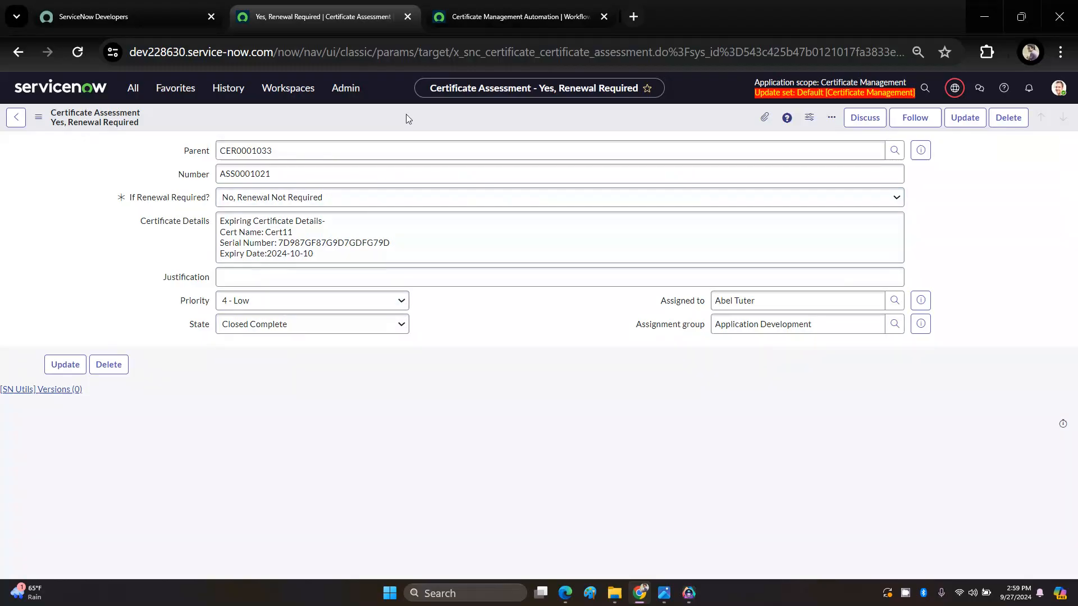
Step: Compare the assessment's values with the If condition and Ask For Approval action in the Certificate Management Automation flow
click(493, 18)
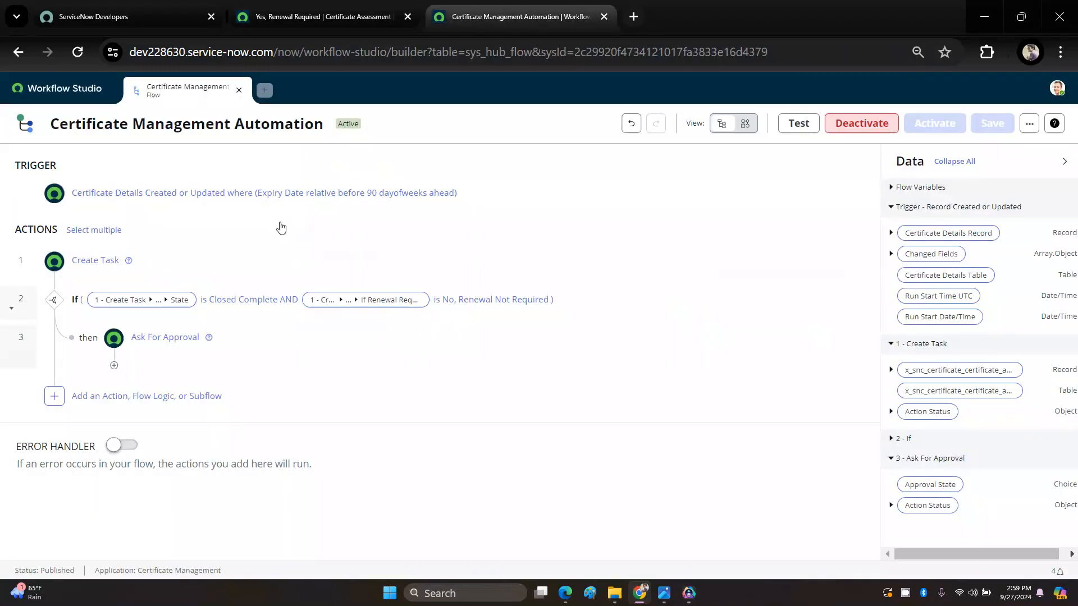
click(335, 17)
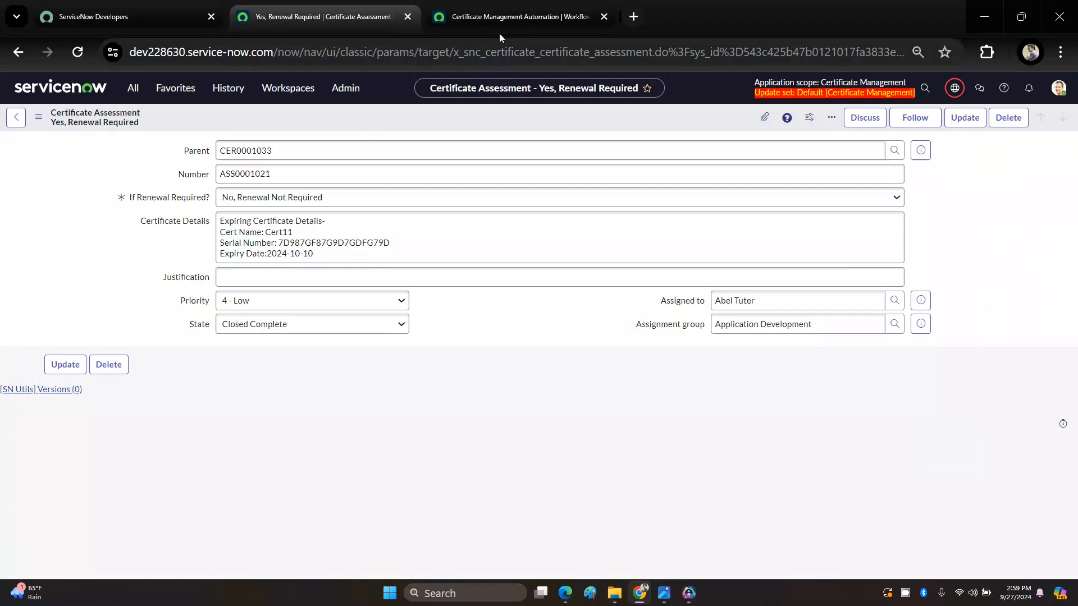
click(503, 16)
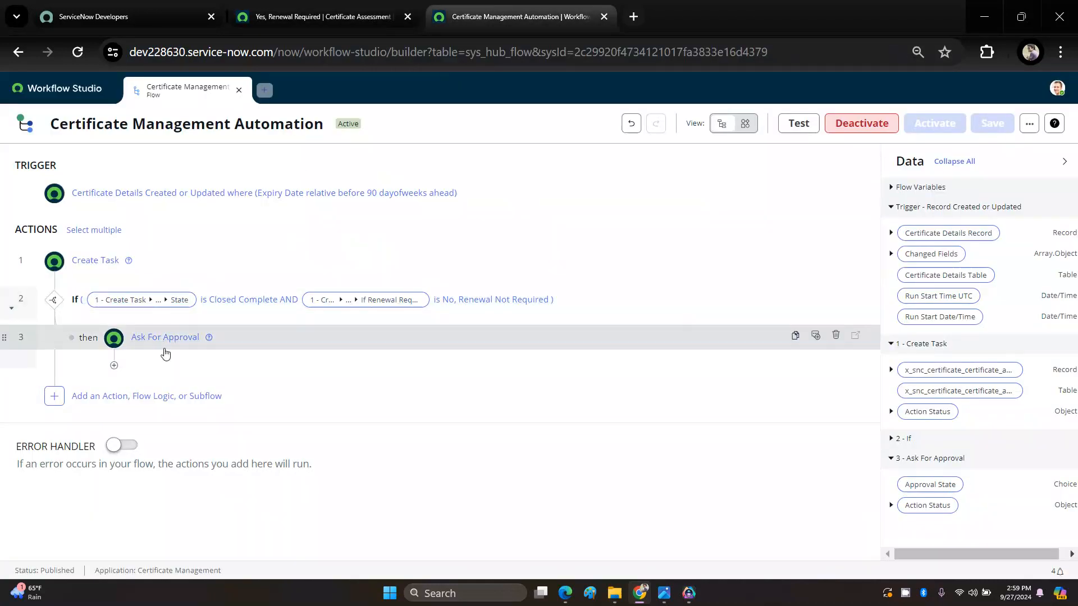
Step: Save Cert11's certificate assessment and open its parent Certificate Details record
click(314, 8)
right_click(376, 120)
click(385, 130)
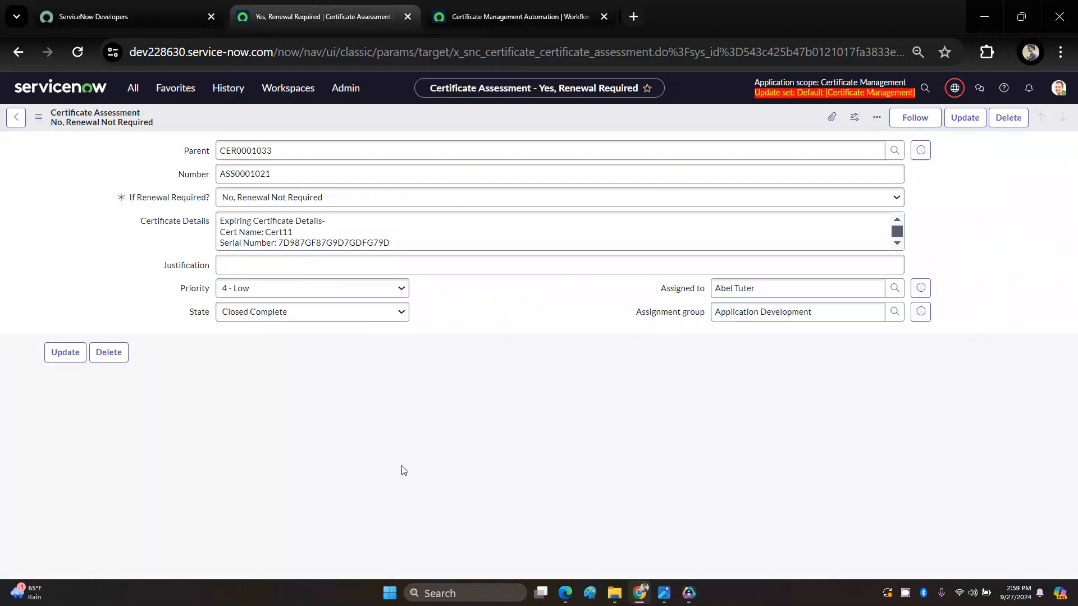
click(921, 150)
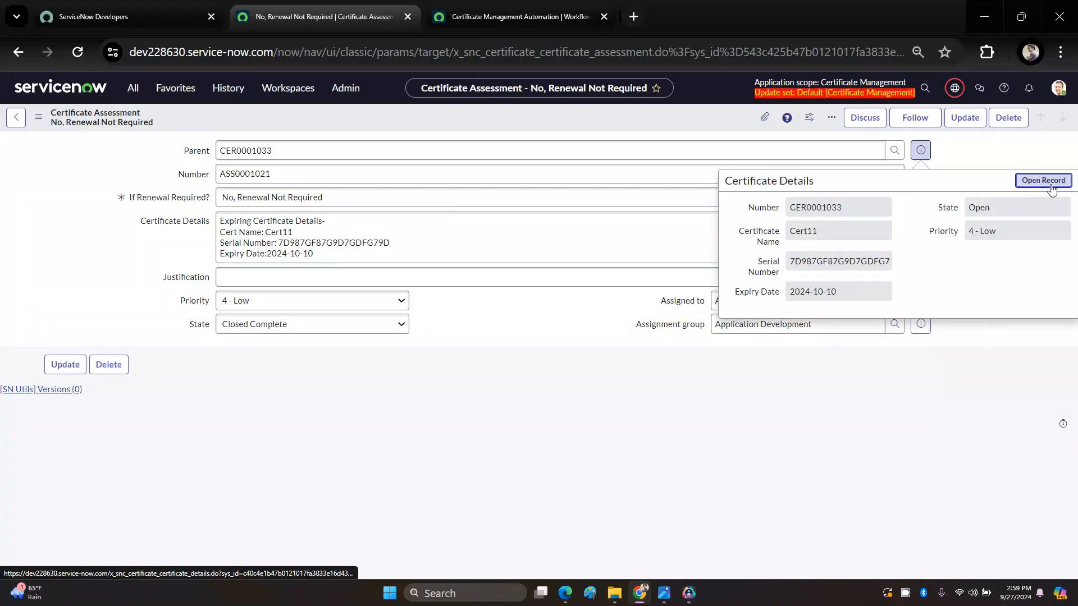
click(1044, 180)
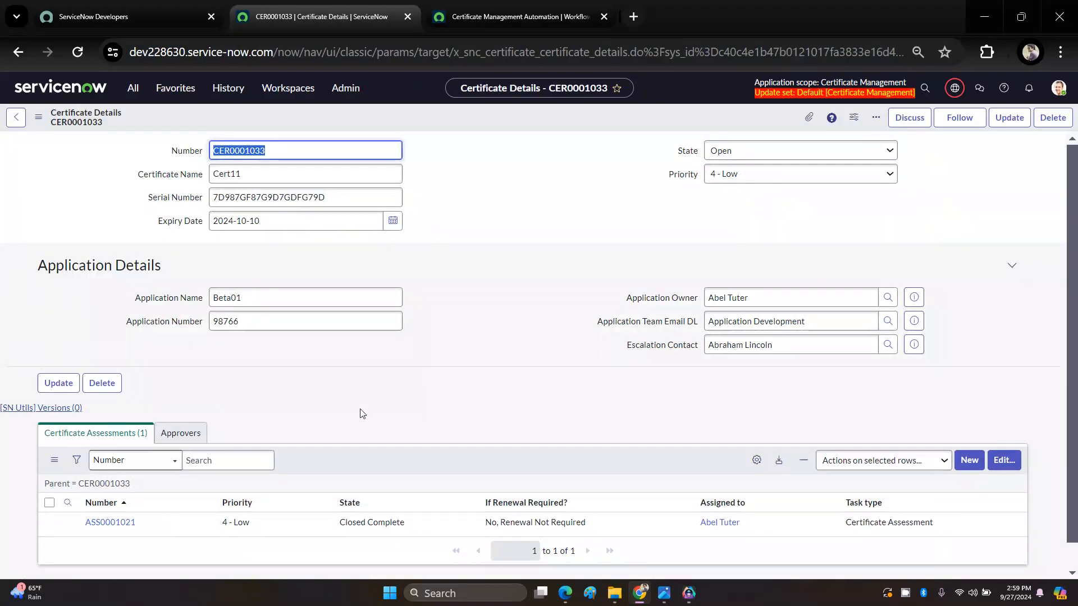
Step: Check the Approvers related list on Cert11's Certificate Details record, reloading the record to refresh it
click(178, 410)
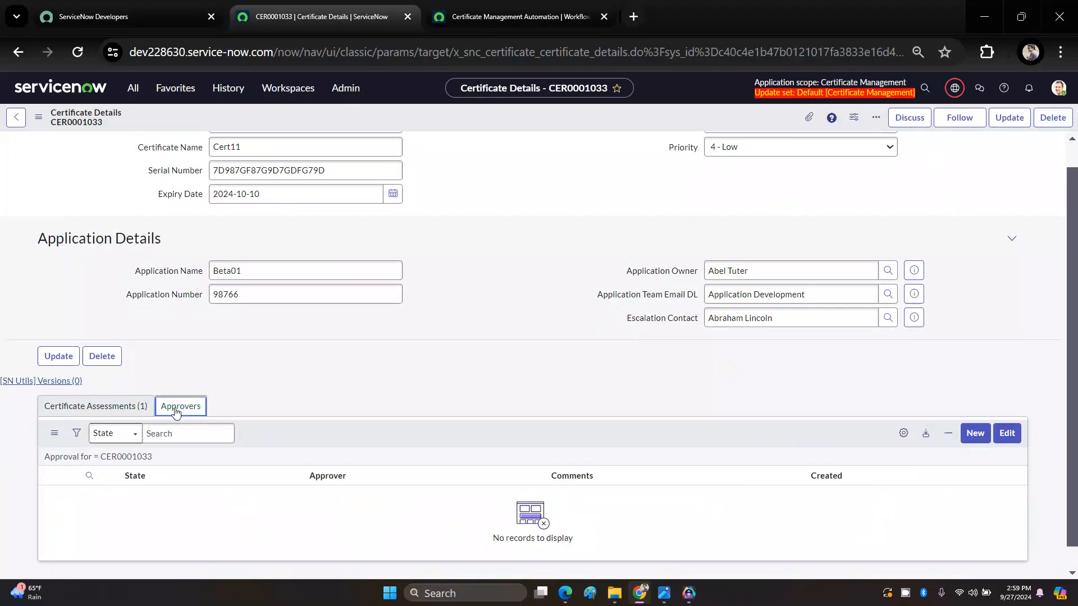
click(112, 409)
click(174, 406)
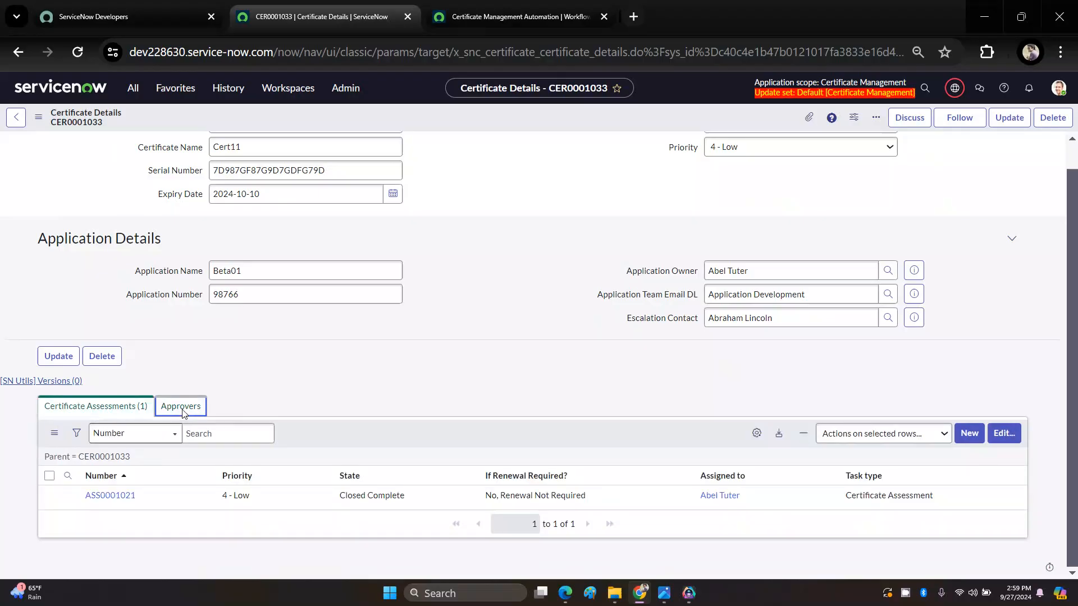
click(77, 52)
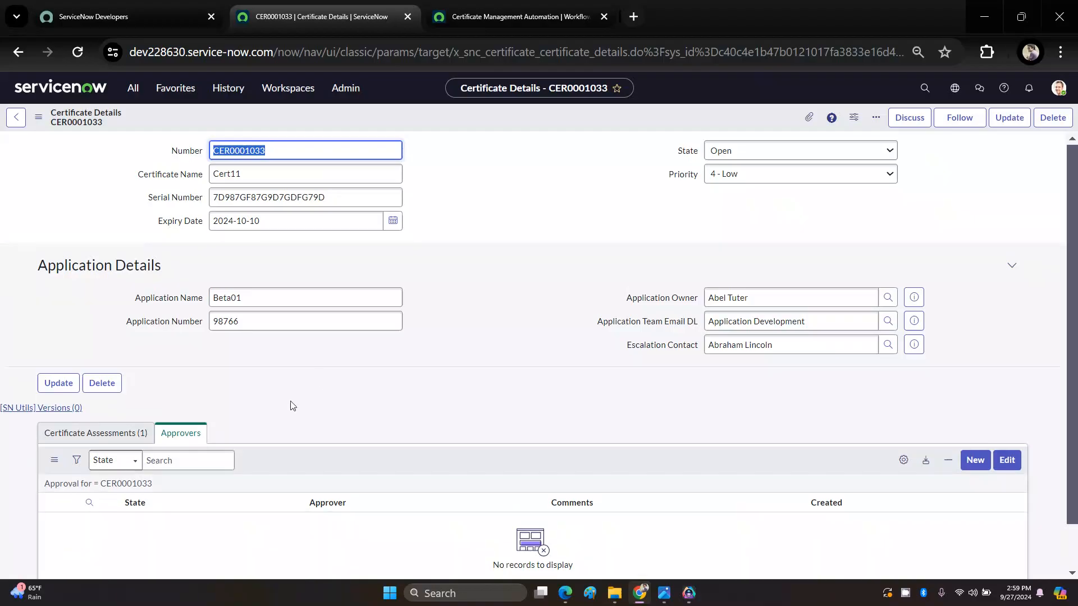
scroll(197, 492, down, 1)
scroll(198, 493, up, 1)
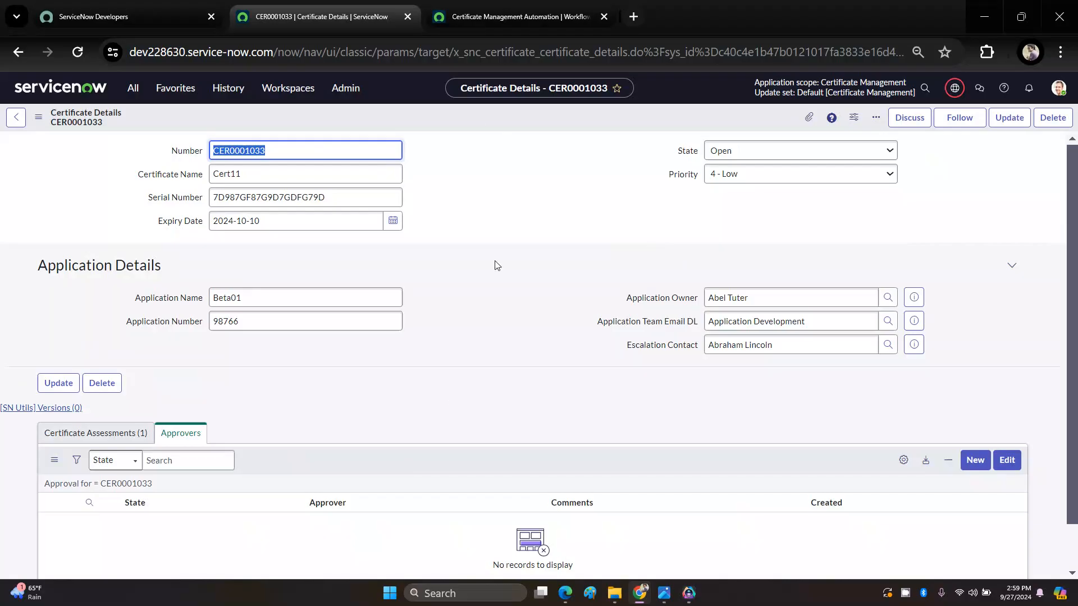
Step: Run a test of the Certificate Management Automation flow on Cert11's Certificate Details record, CER0001033
click(504, 17)
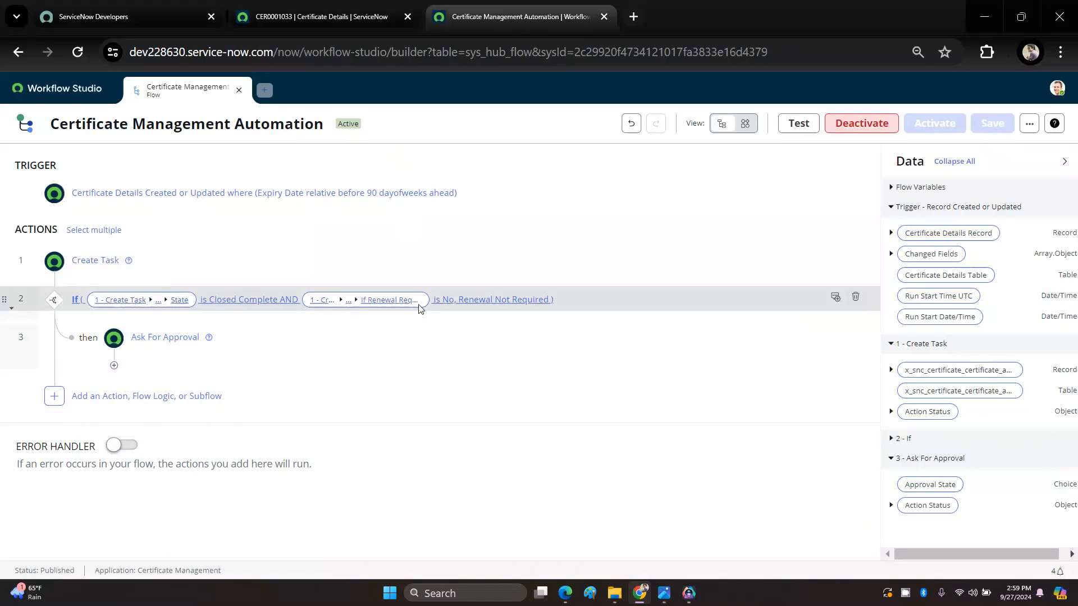
click(347, 13)
drag(268, 150, 205, 146)
click(266, 152)
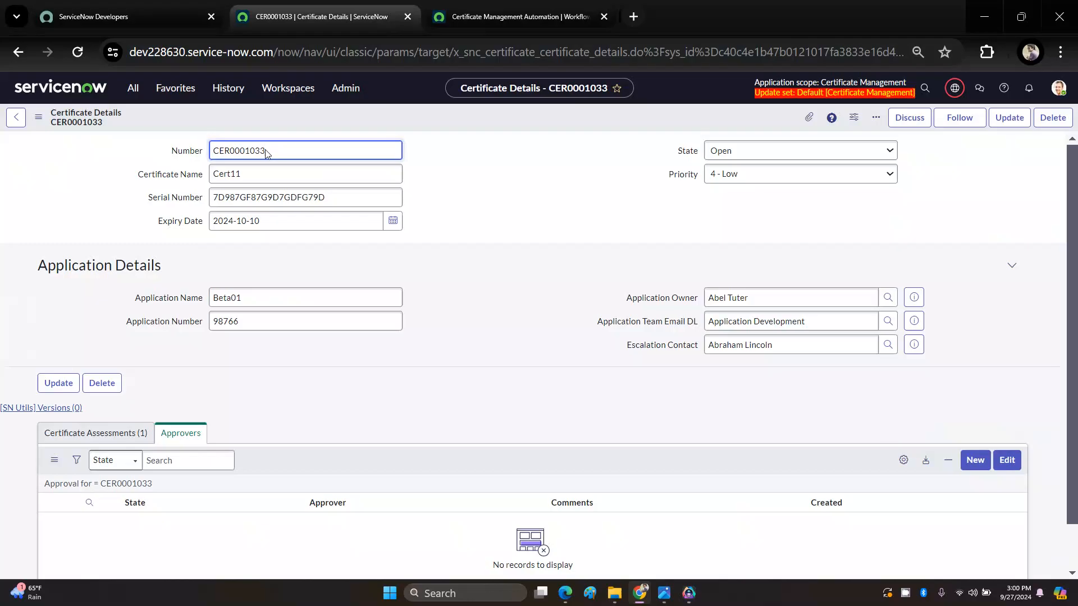
drag(222, 147, 197, 150)
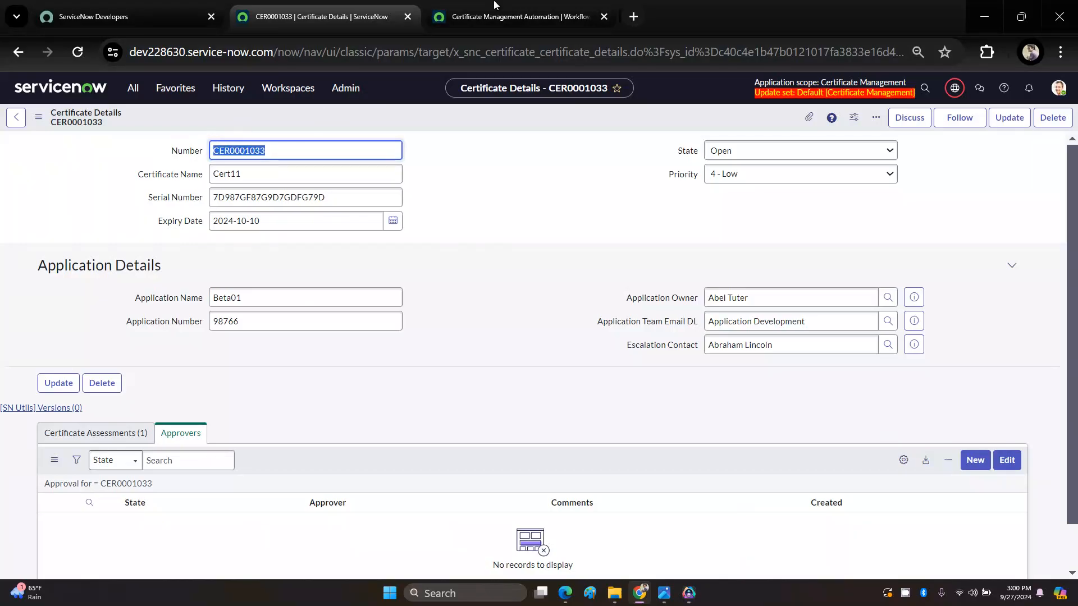
click(520, 17)
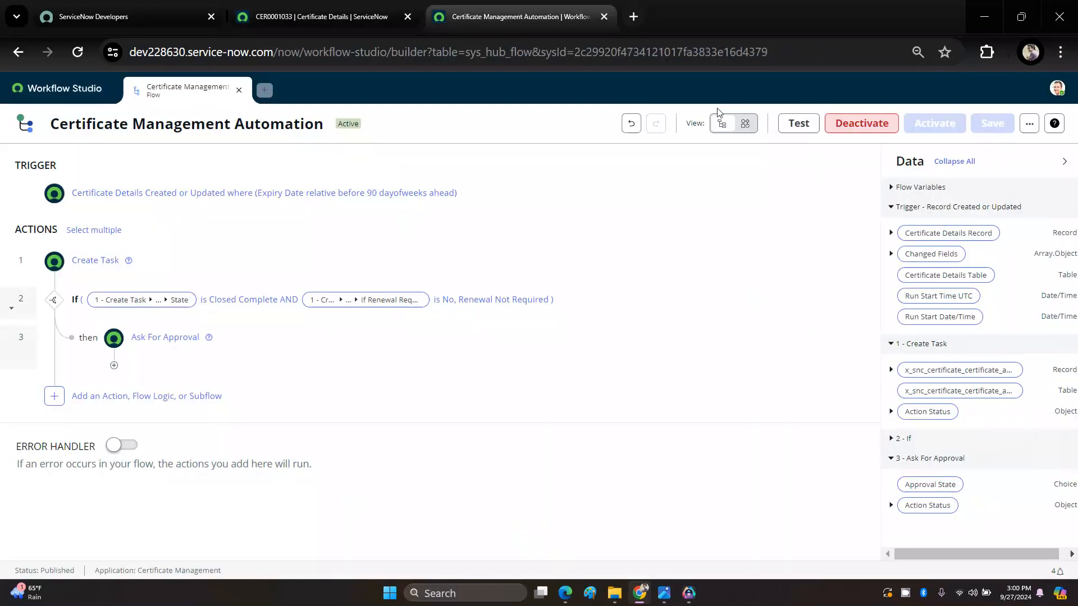
click(799, 123)
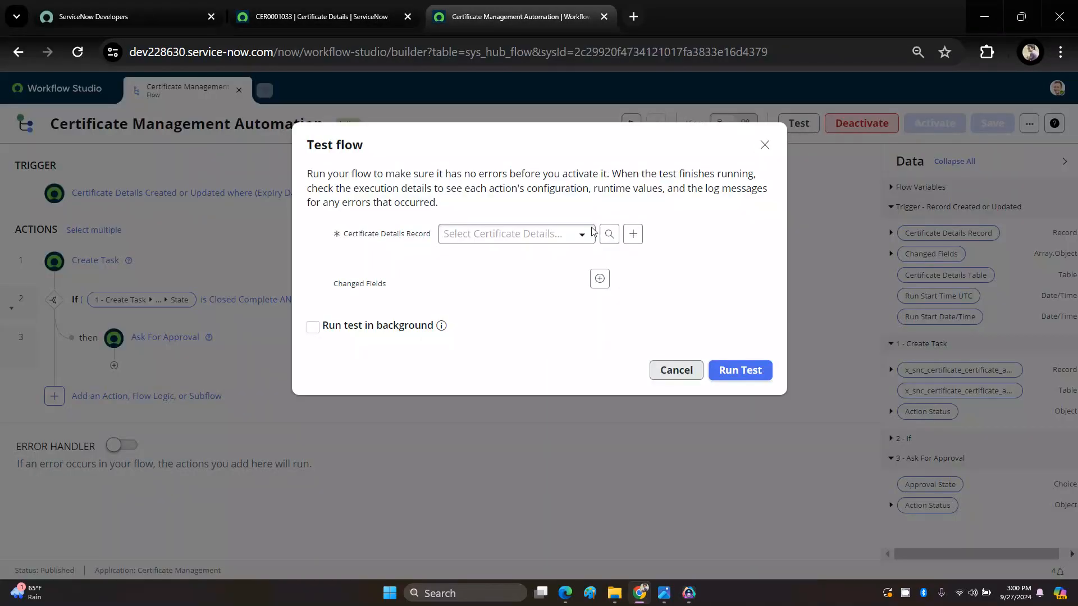
click(576, 235)
scroll(544, 344, down, 3)
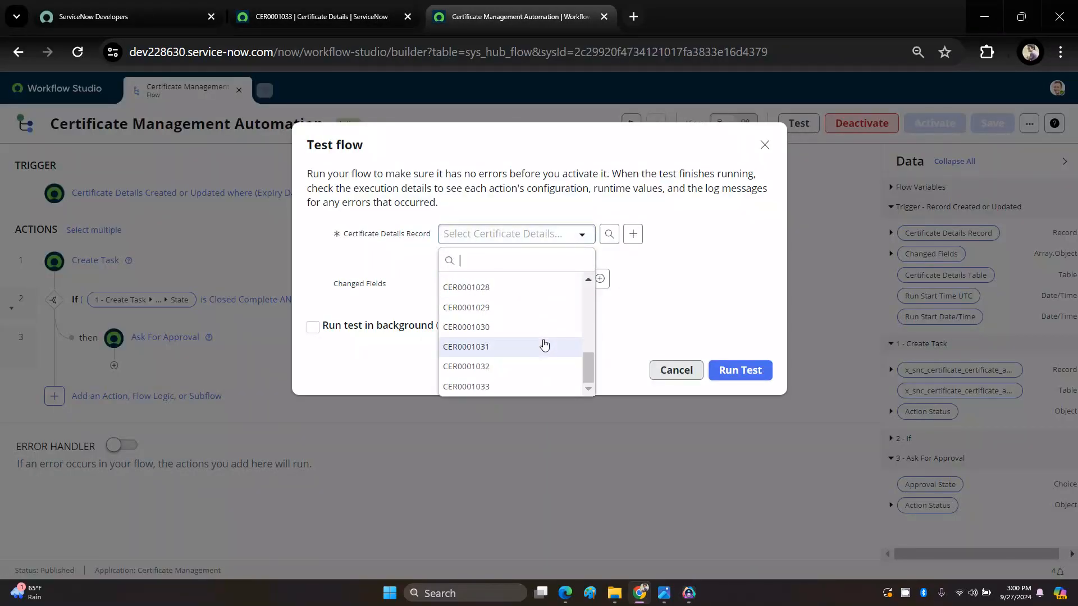
click(486, 387)
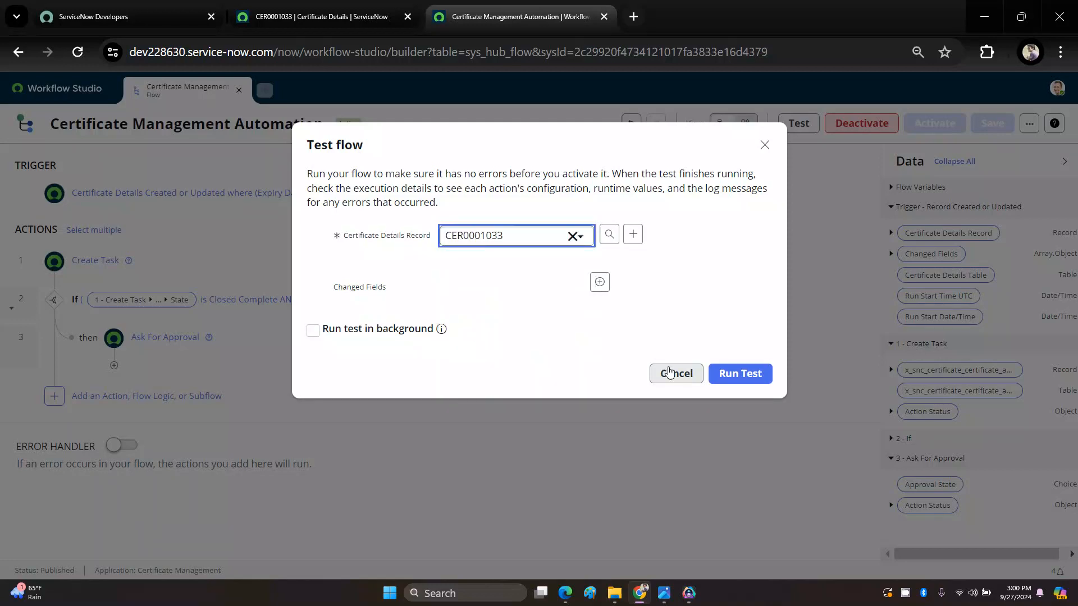
click(732, 374)
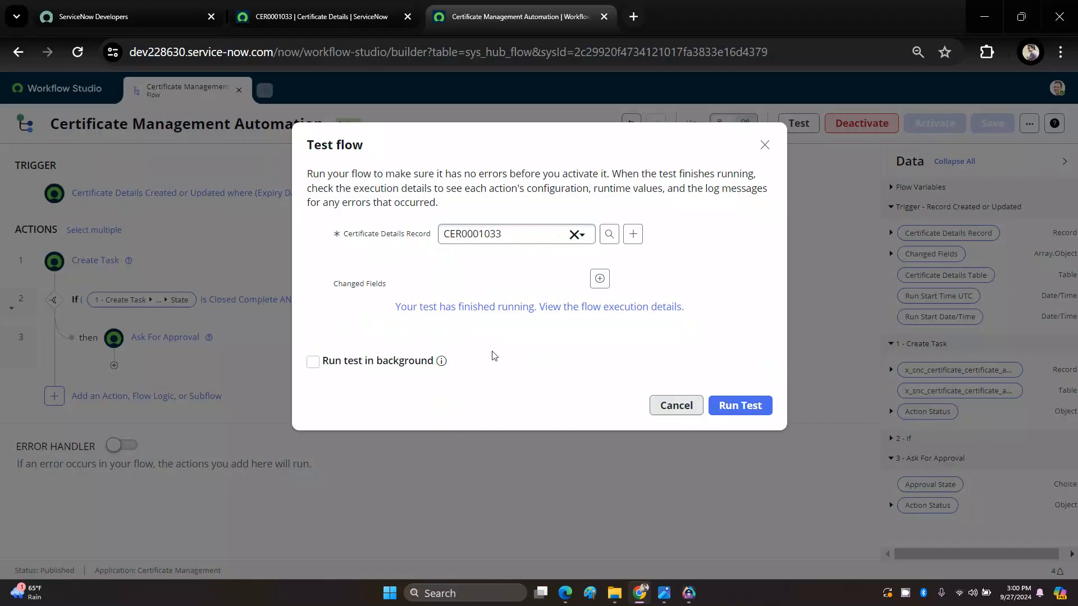
Step: Examine the test run's execution details for the If condition and Ask For Approval states, and dismiss the flow's test dialog
click(496, 307)
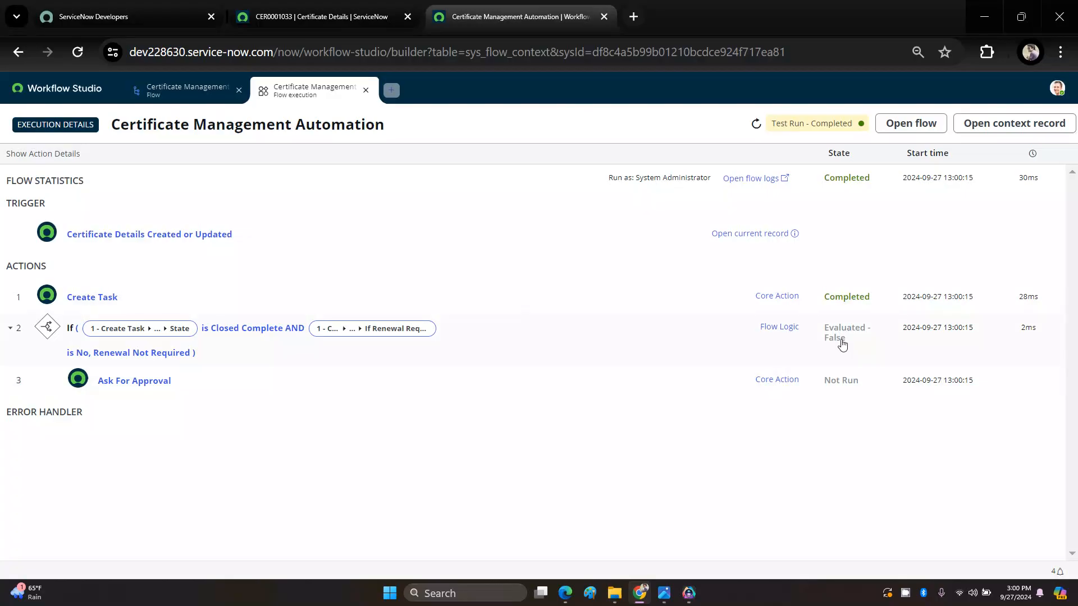
click(173, 94)
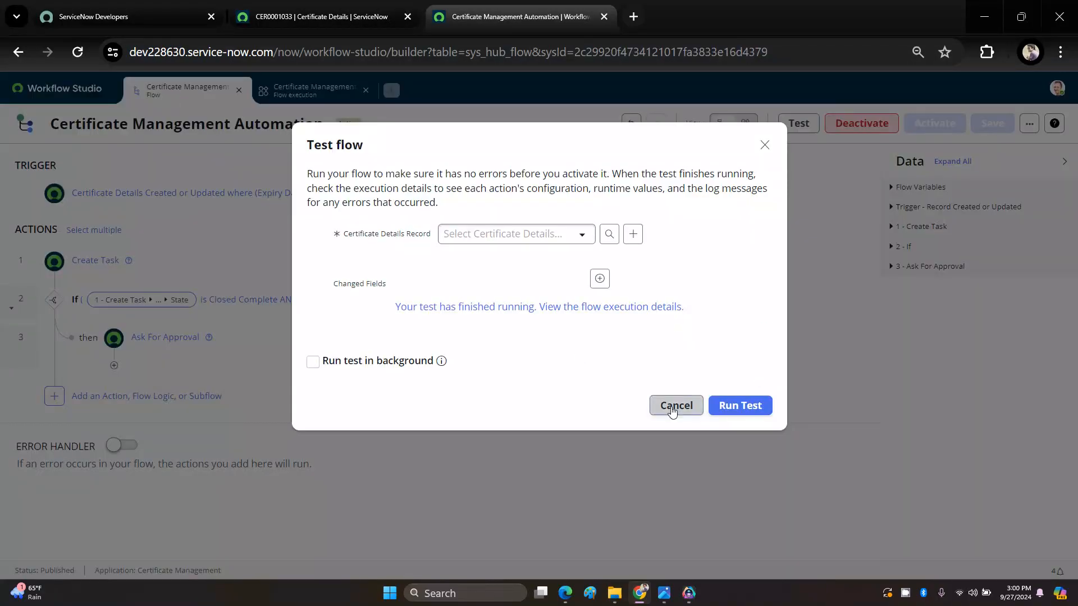
click(676, 406)
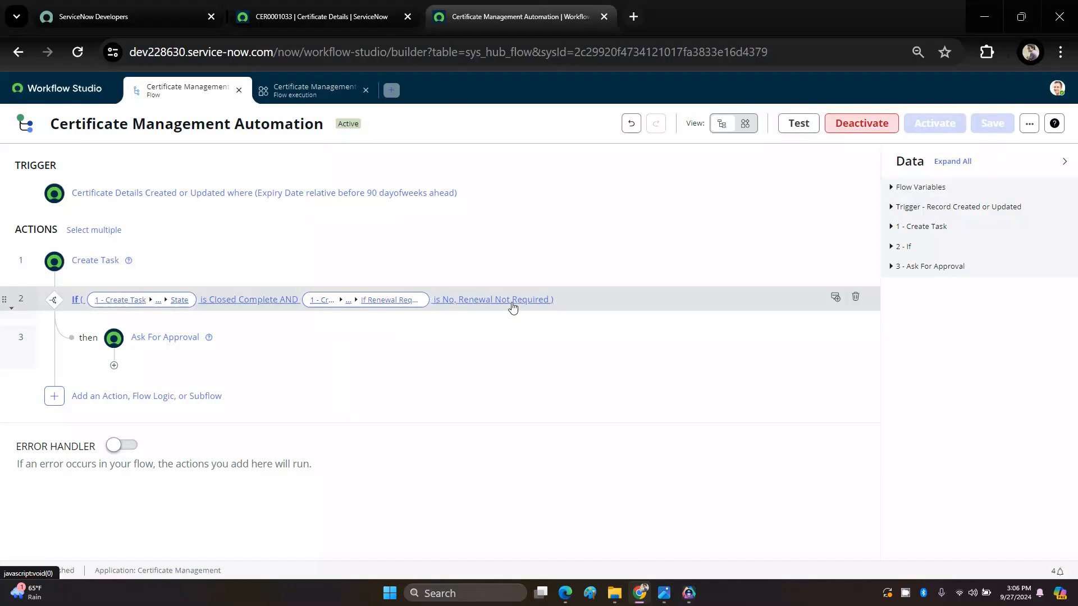
click(326, 91)
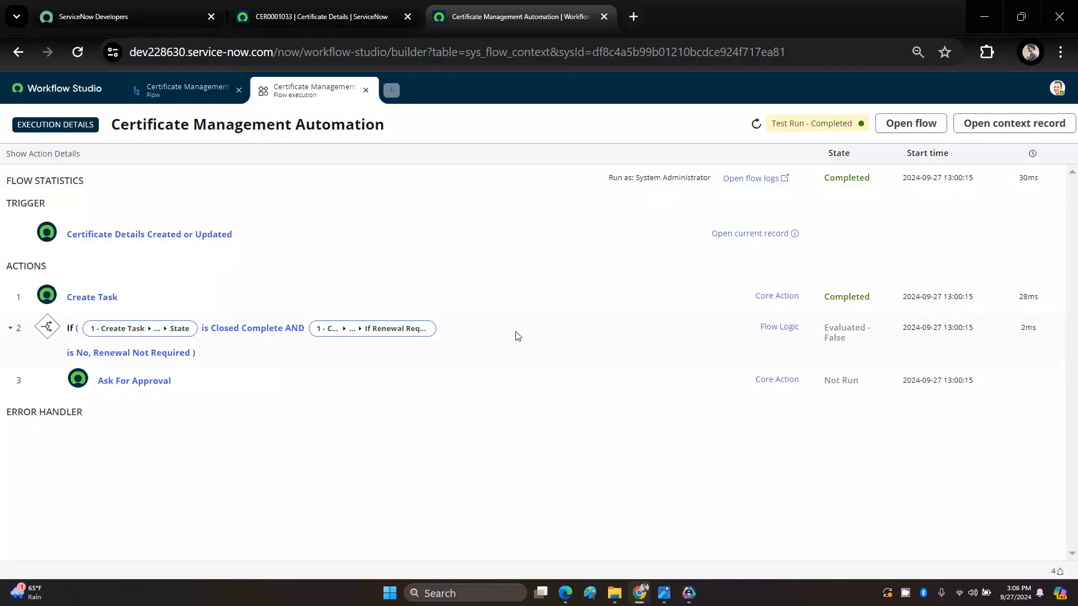
Step: Delete the If logic and its nested Ask For Approval action from the Certificate Management Automation flow
click(177, 93)
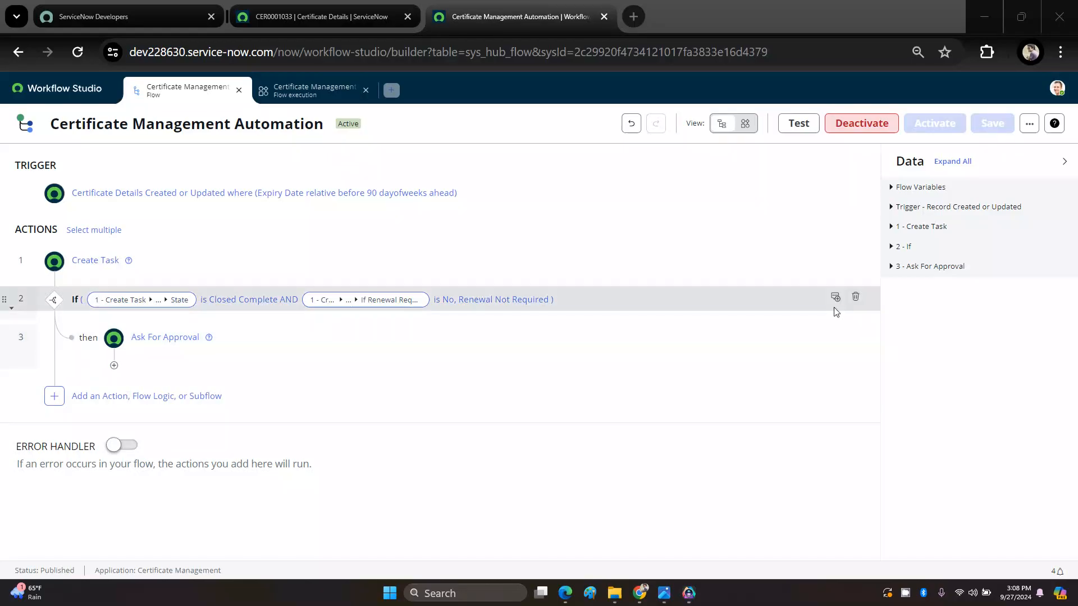
click(856, 299)
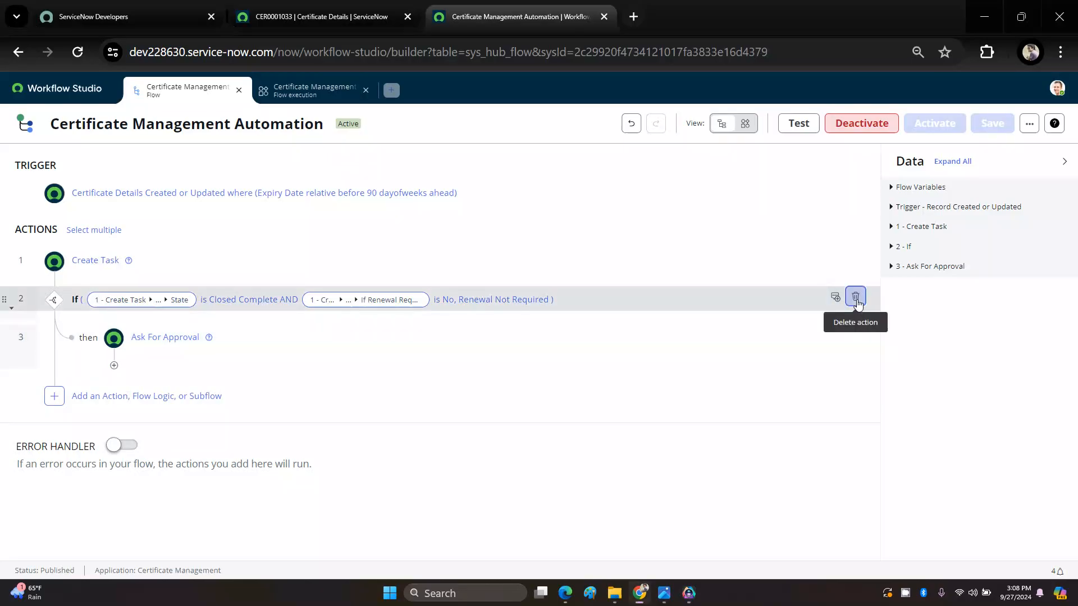
click(684, 247)
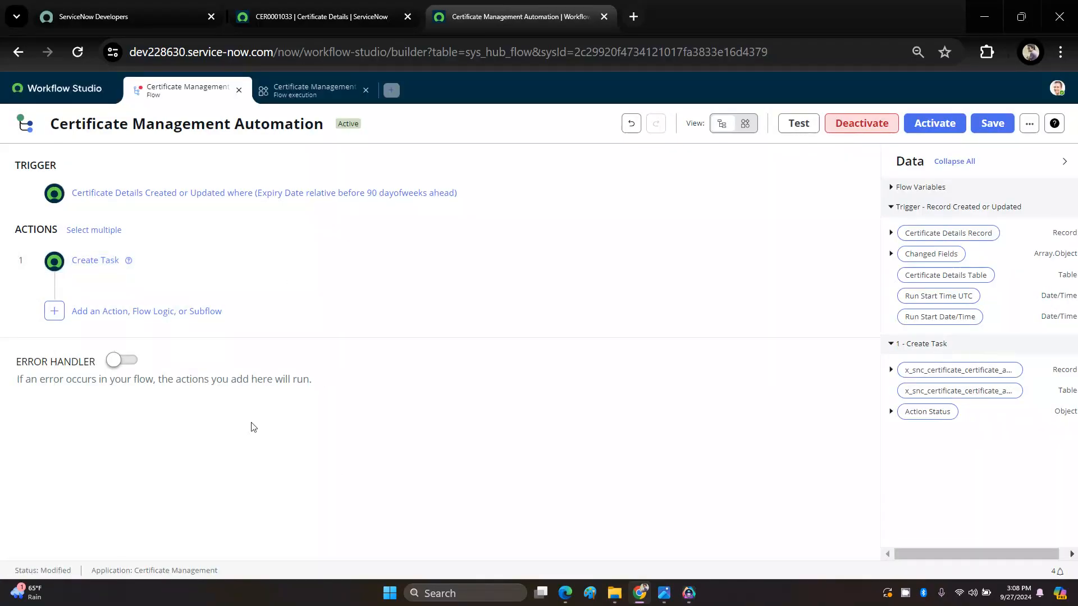
Step: Add a Wait For Condition action after Create Task, using the Certificate Assessment record from Create Task as its record
click(54, 313)
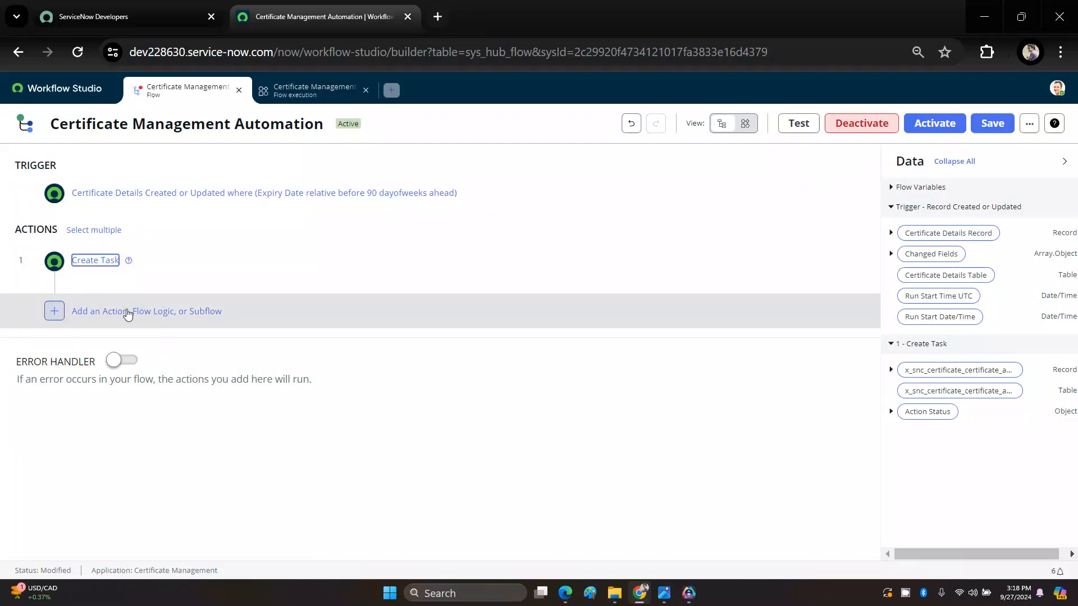
click(103, 311)
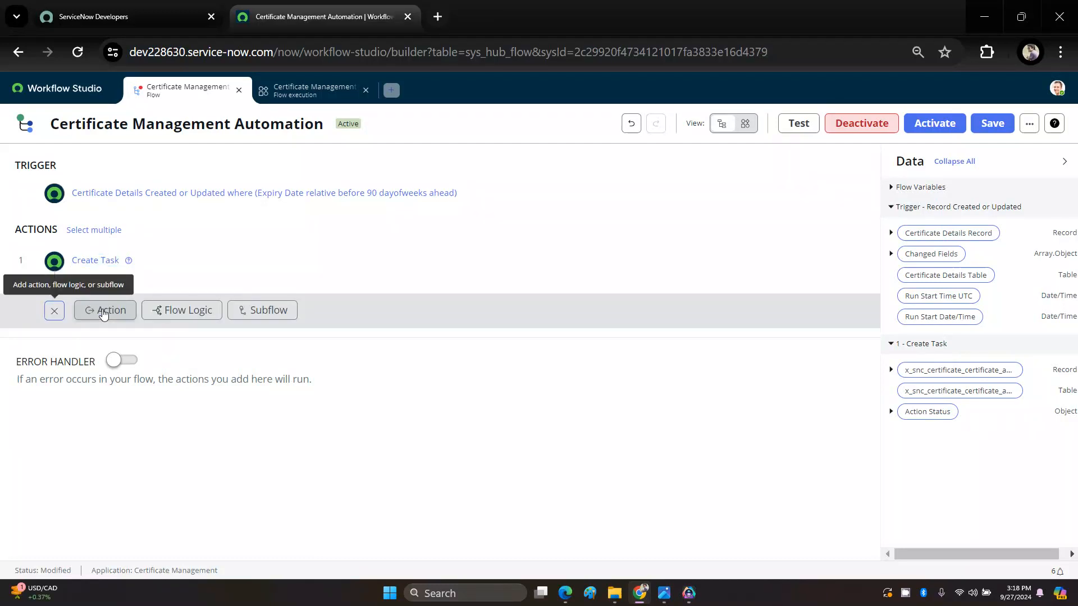
click(104, 312)
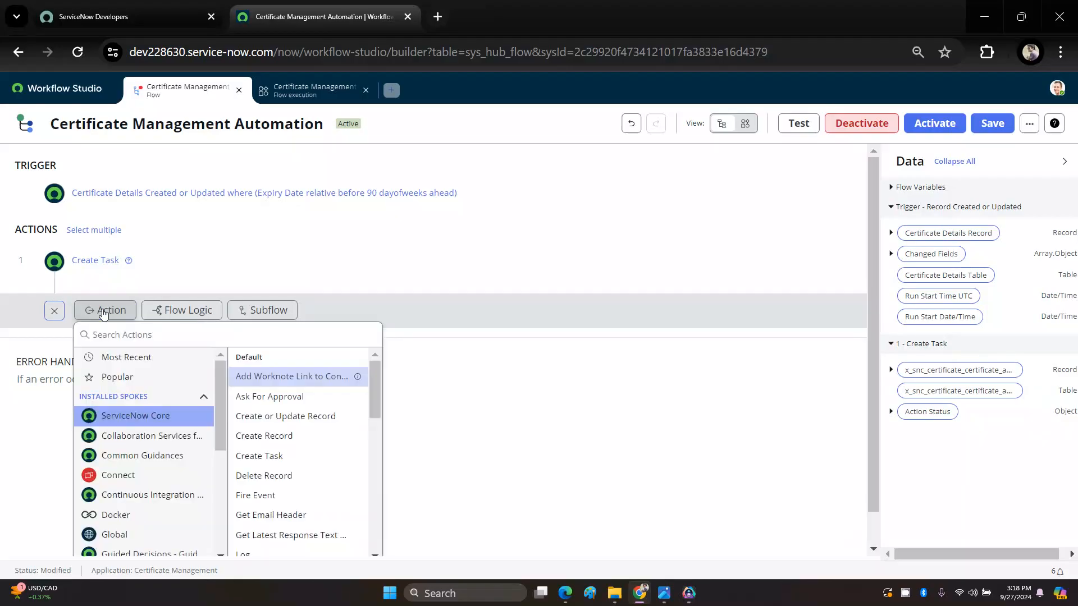
text(WAIT)
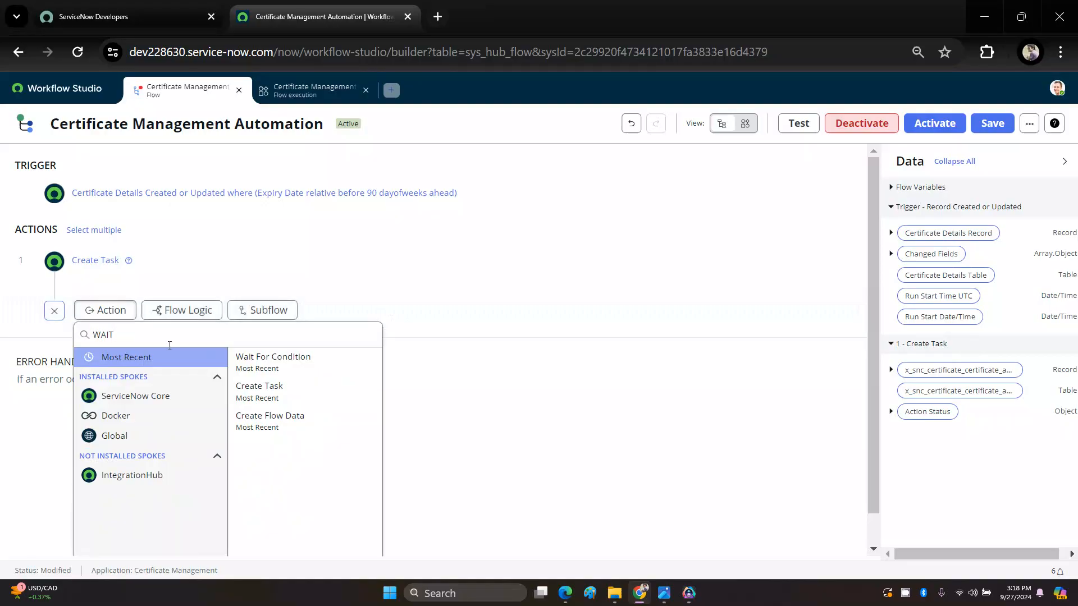
click(254, 362)
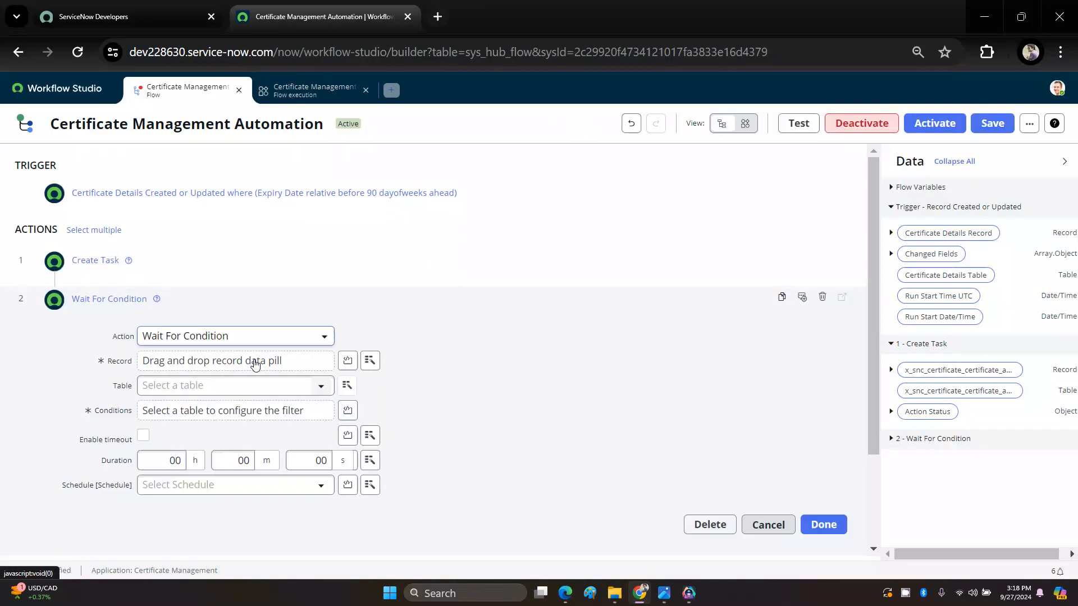
click(370, 361)
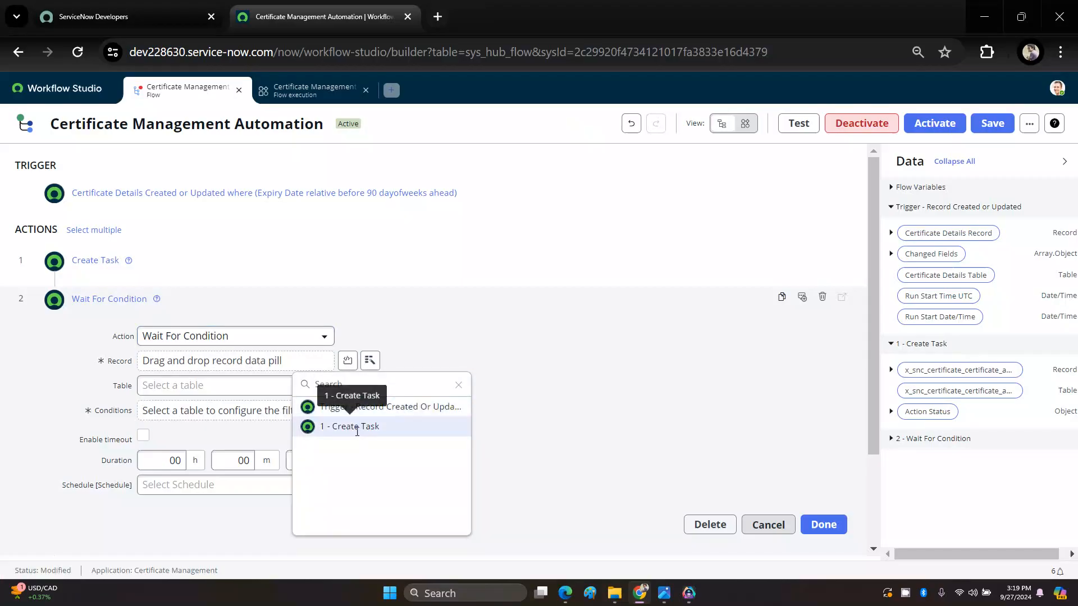
click(356, 427)
click(526, 413)
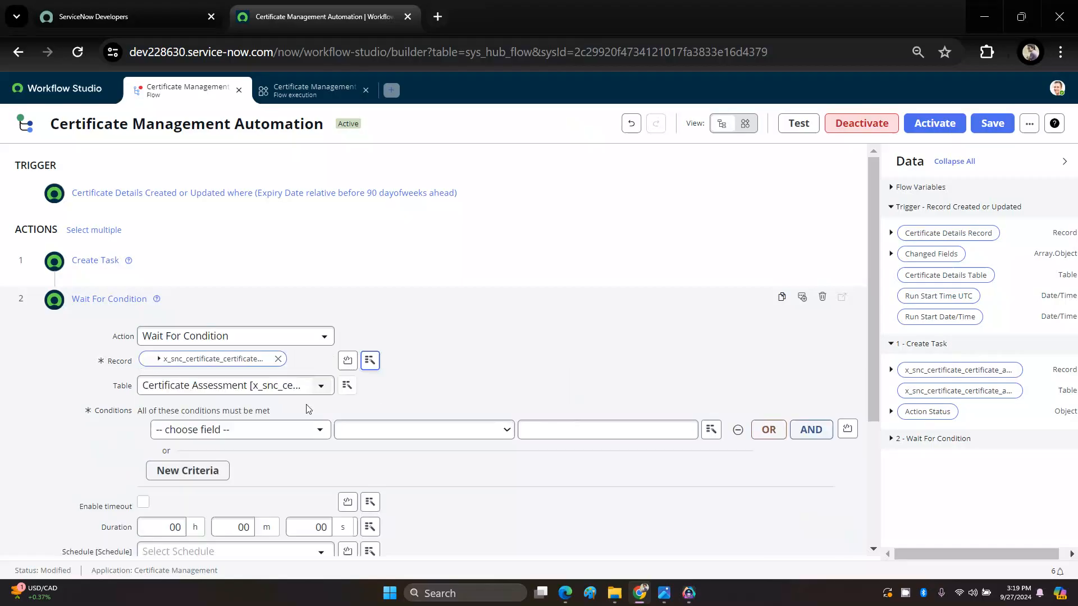
Step: Set the wait condition to State is Closed Complete and finish the Wait For Condition action
click(219, 438)
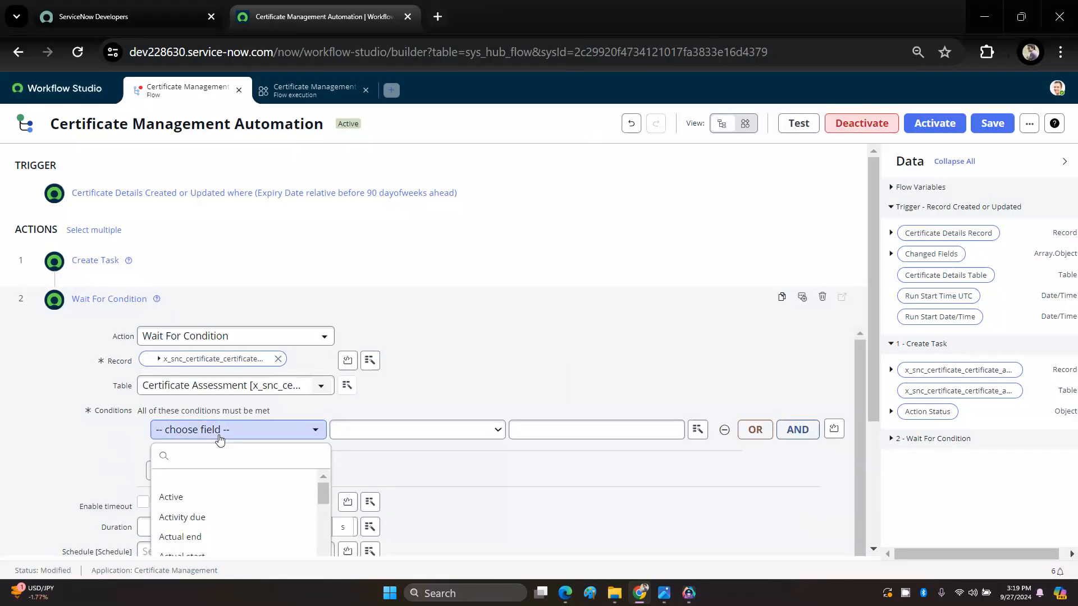
text(STA)
click(191, 536)
click(555, 434)
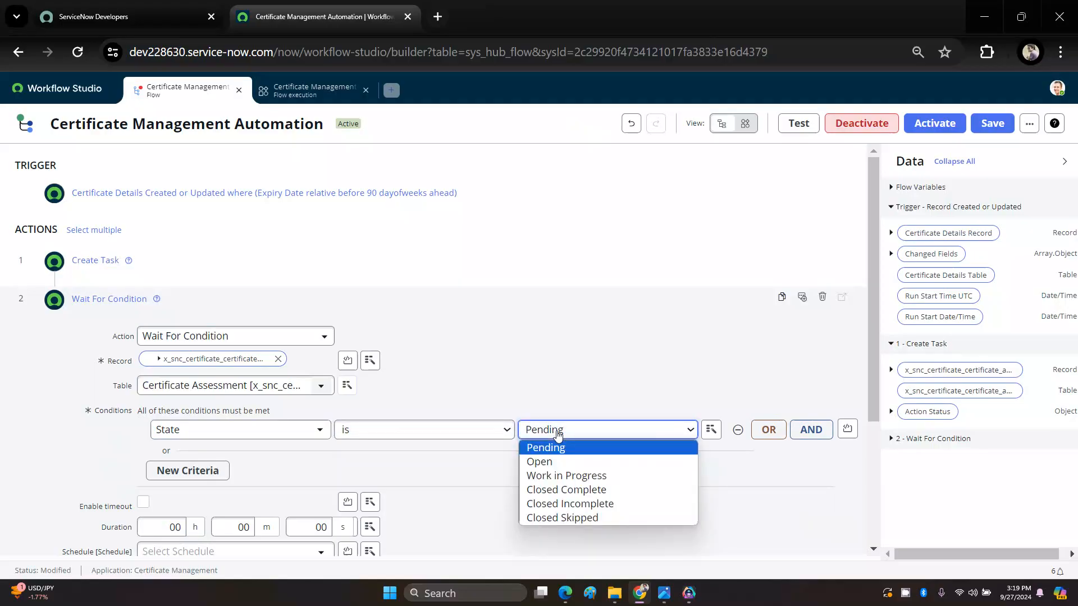
click(567, 491)
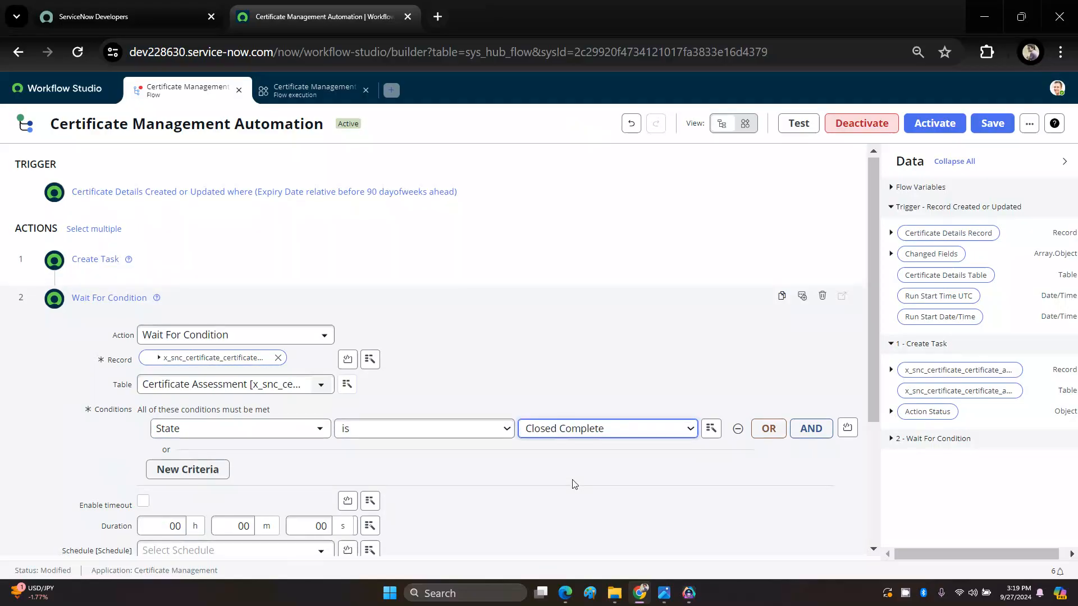
scroll(574, 484, down, 3)
click(823, 427)
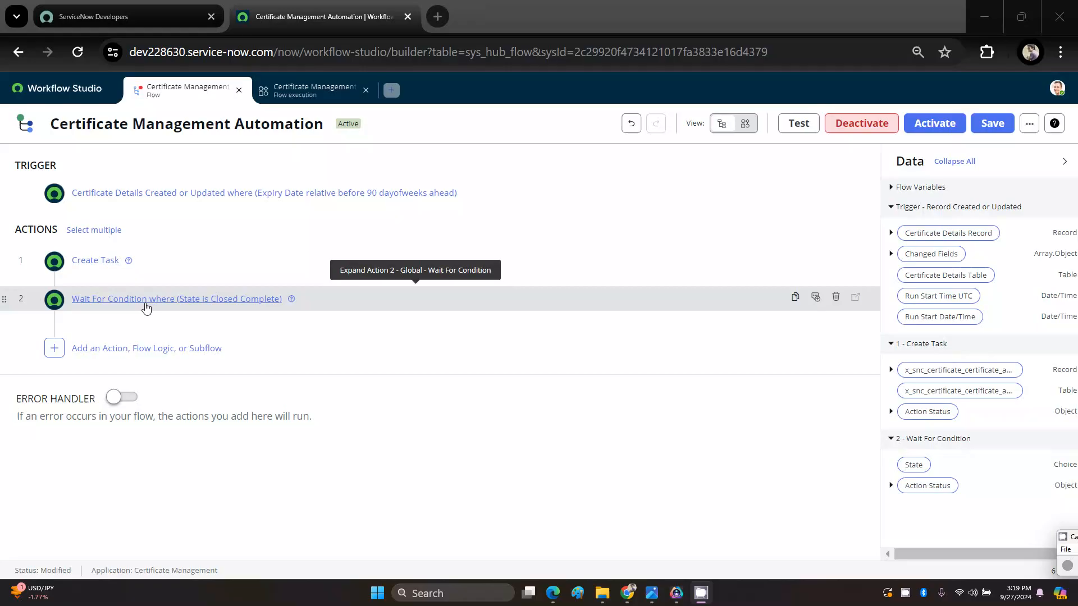
Step: Add If flow logic after Wait For Condition, testing If Renewal Required? from the Certificate Assessment record of Create Task
click(55, 349)
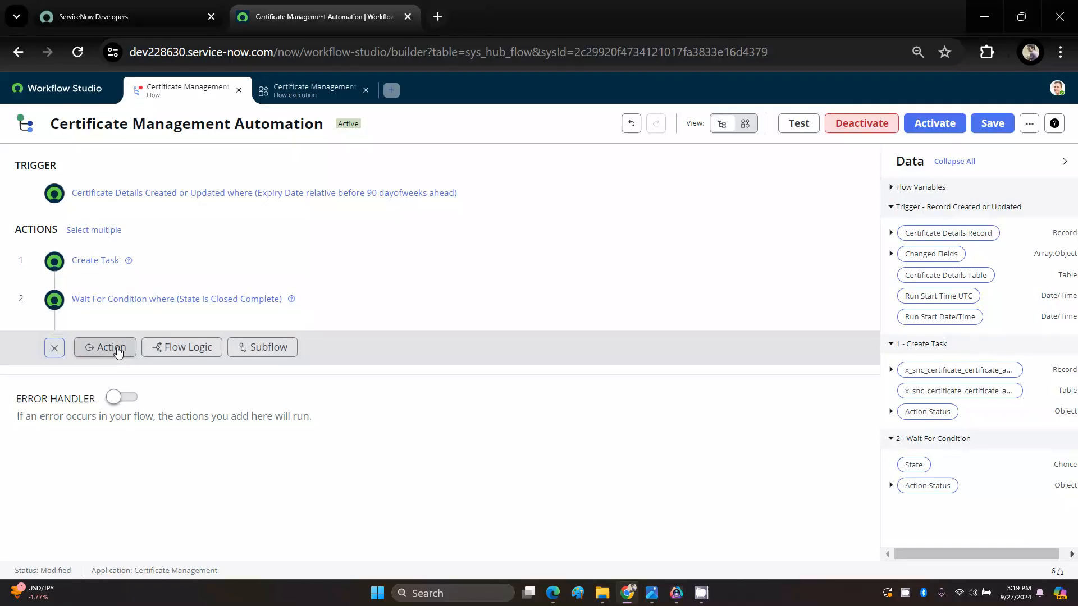
click(185, 348)
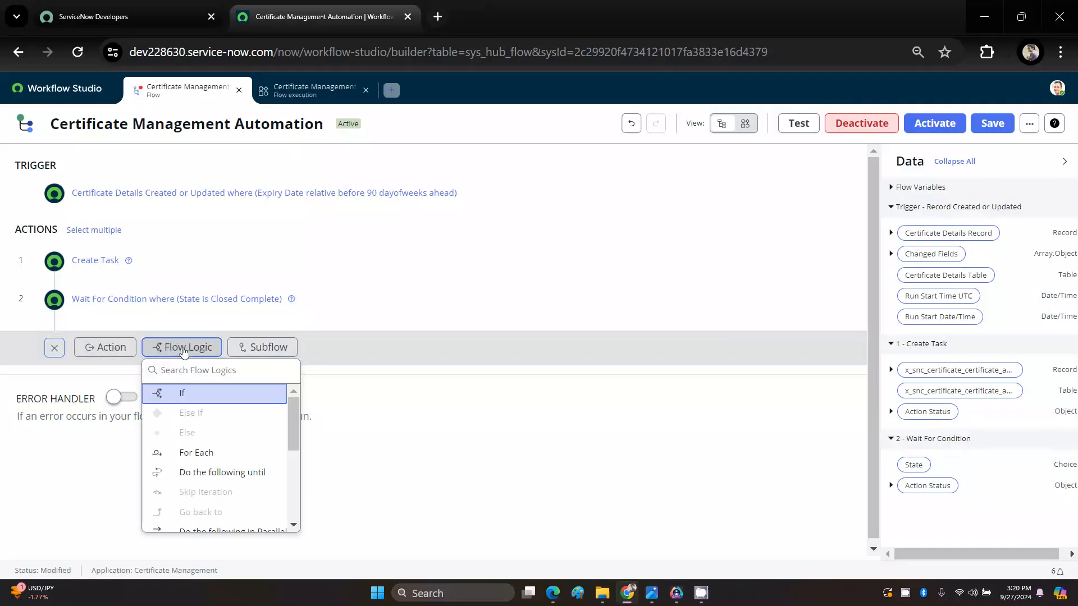
click(188, 394)
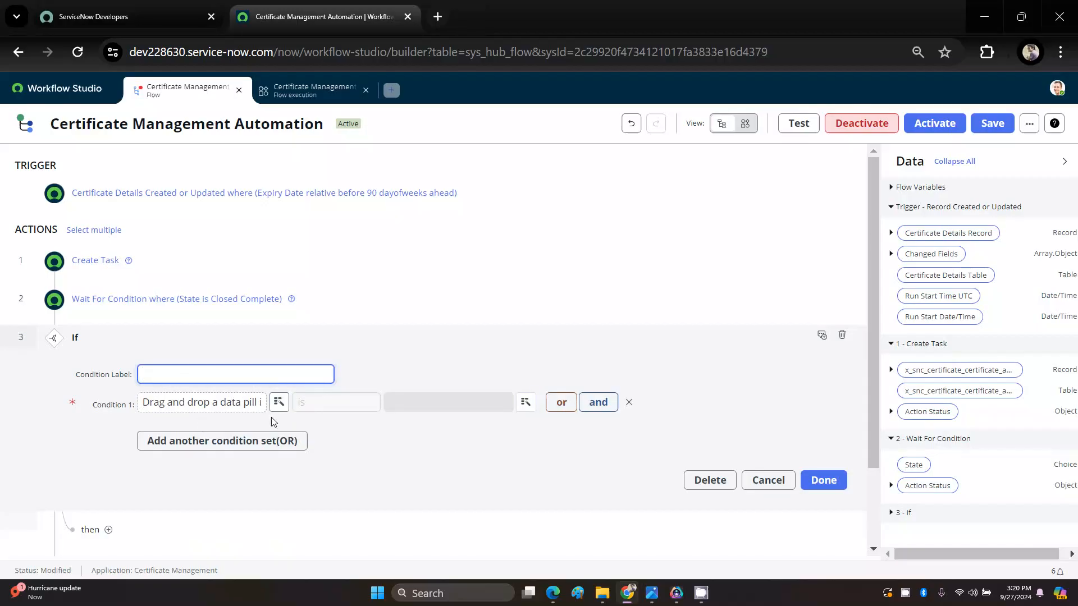
click(287, 410)
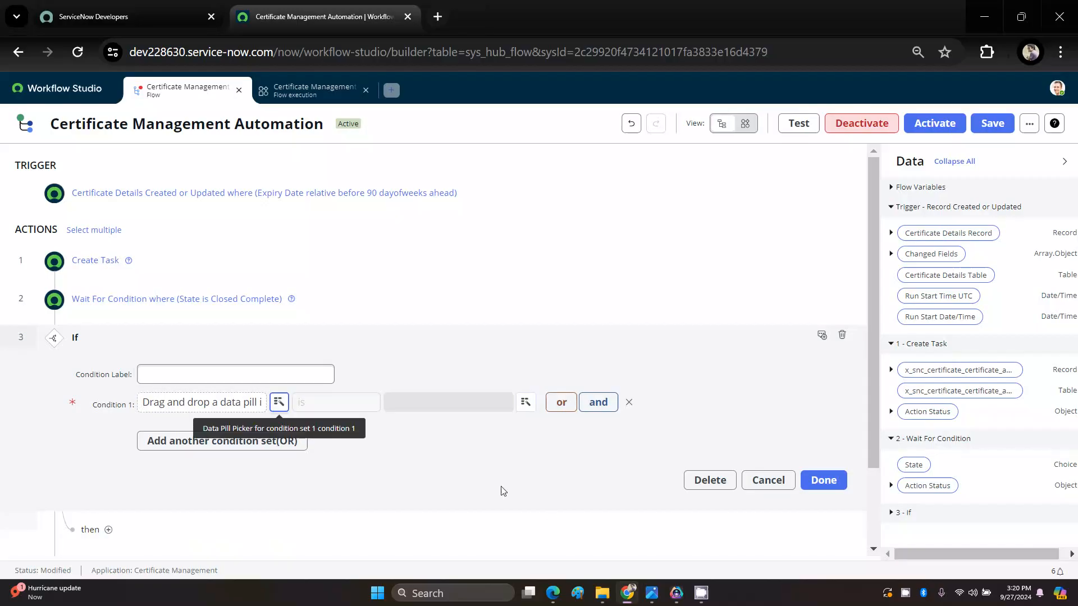
click(278, 403)
click(283, 474)
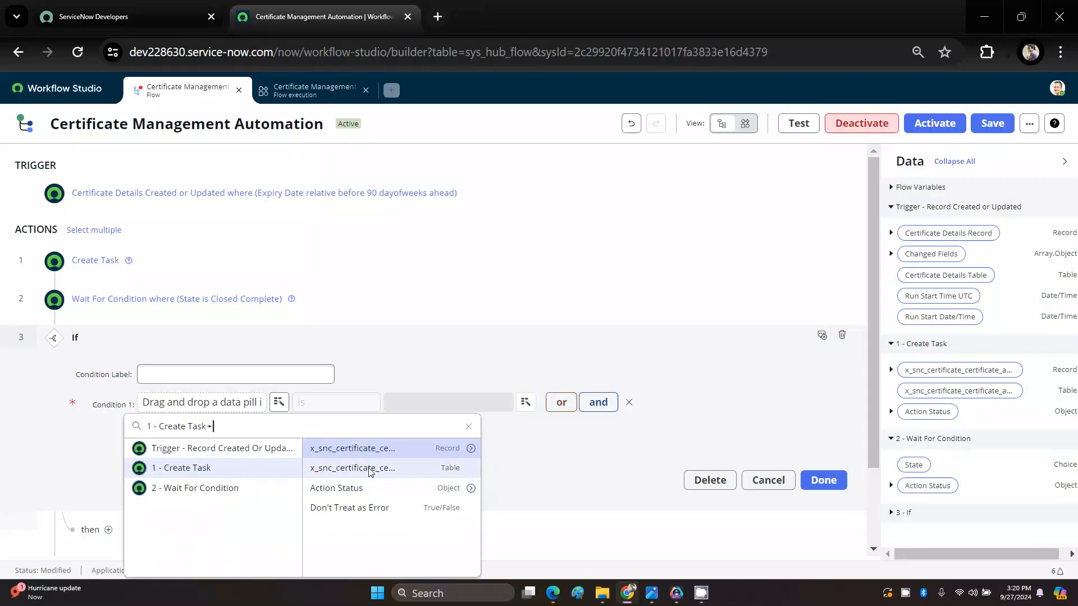
click(471, 450)
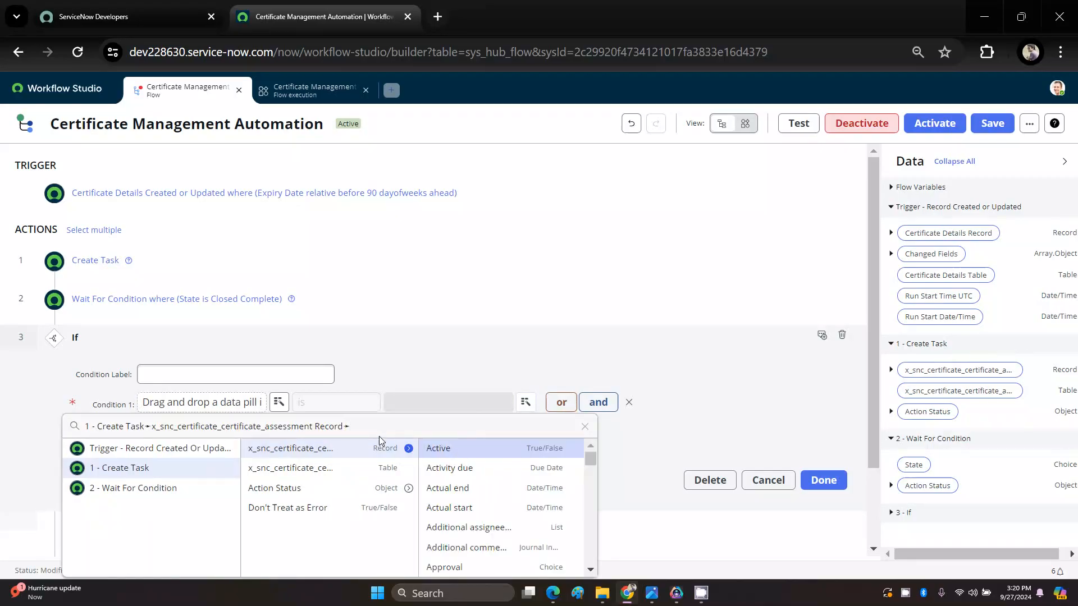
text(IF)
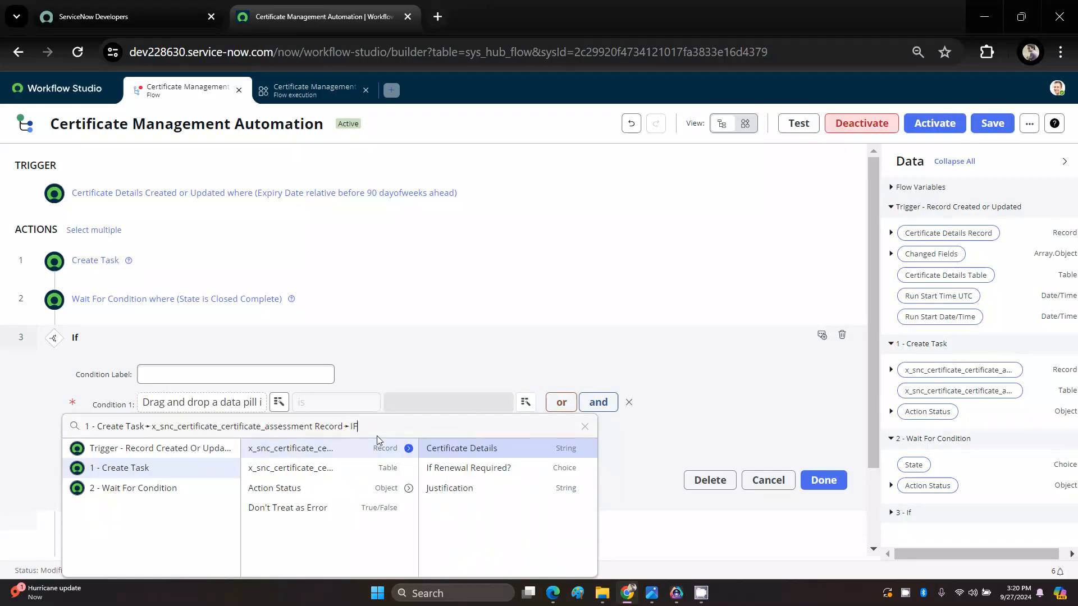
click(468, 468)
Step: Set the If condition to is No, Renewal Not Required and finish the If logic
click(416, 403)
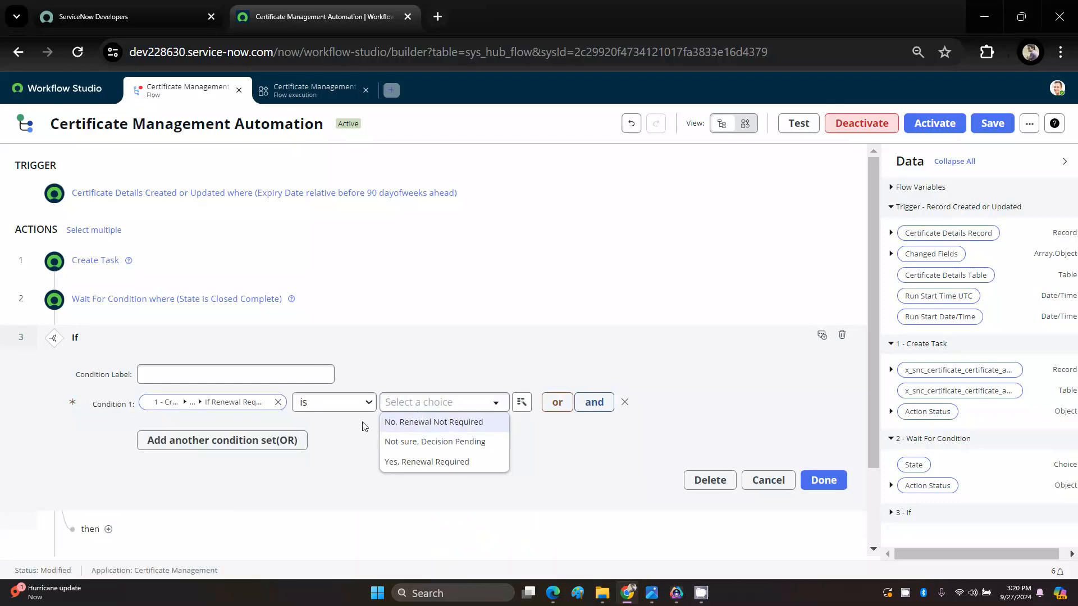
click(415, 428)
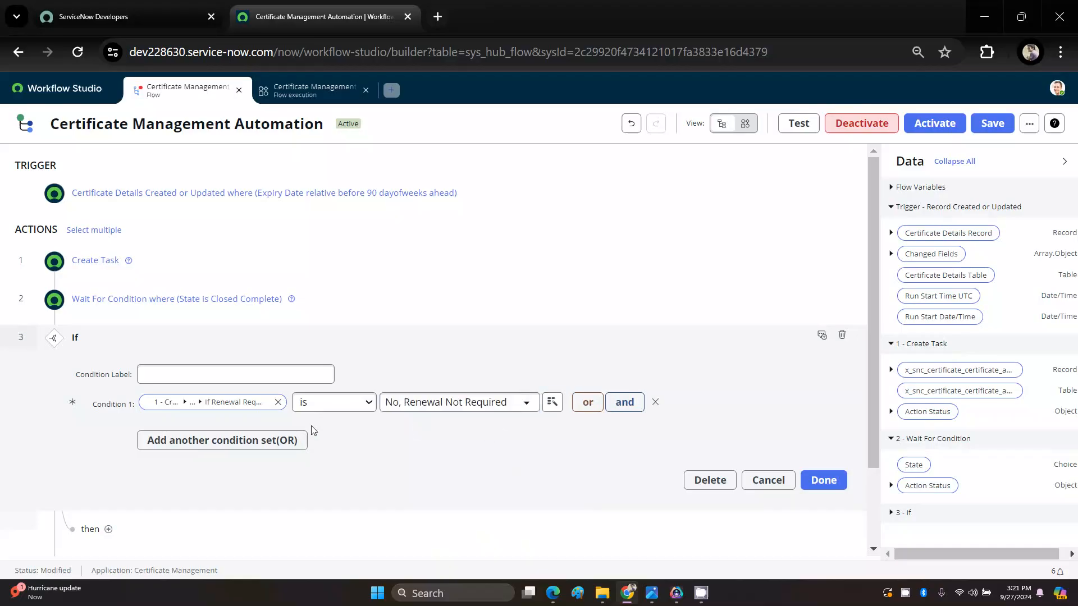
click(823, 482)
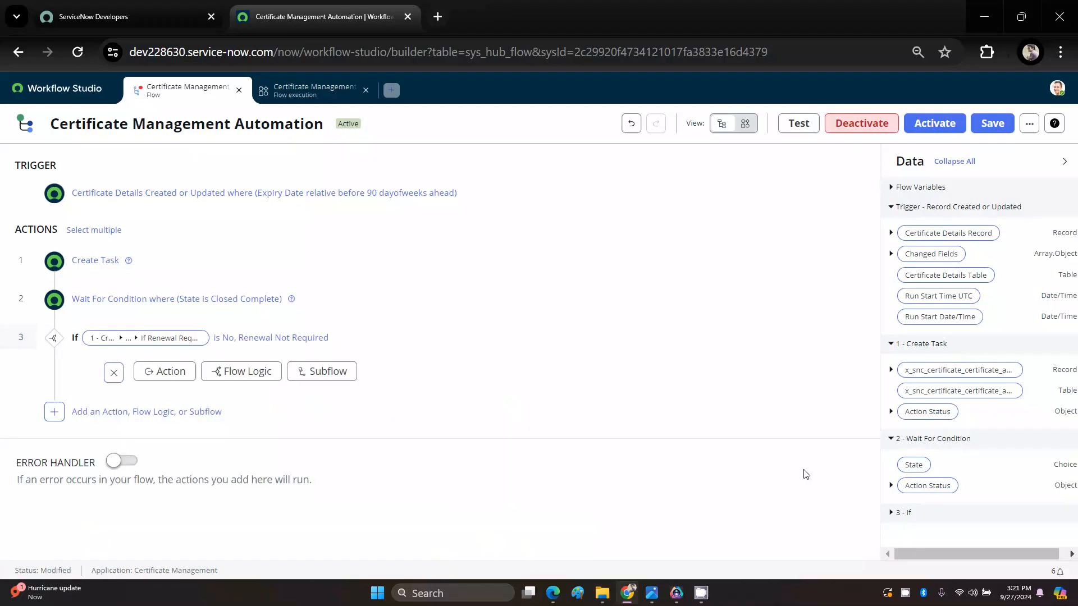
Step: Add an Ask For Approval action under the If branch, using the trigger's Certificate Details Record as its record
click(187, 378)
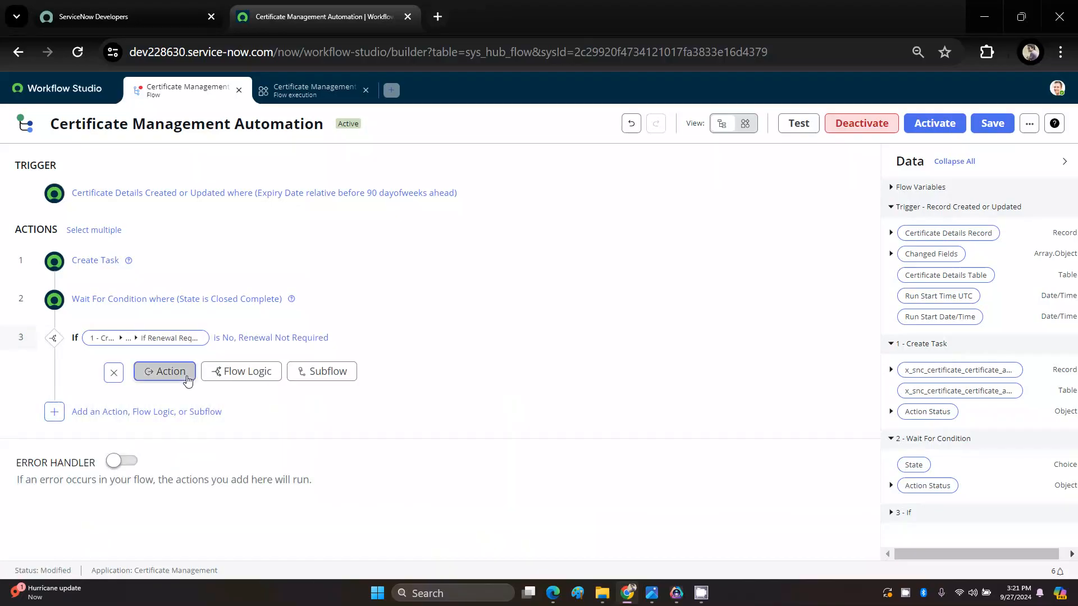
text(APP)
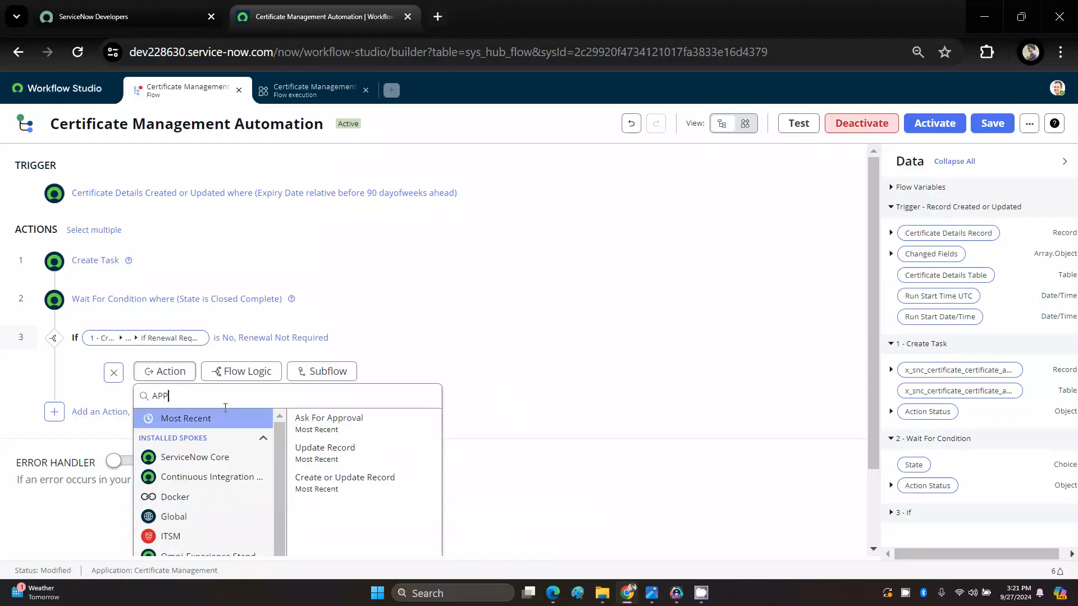
click(344, 425)
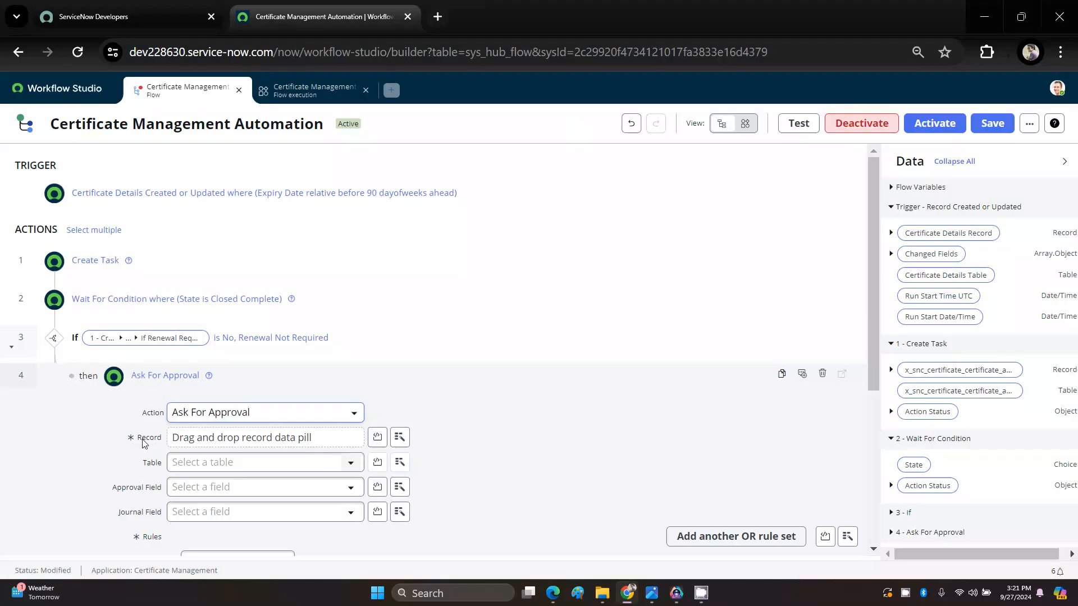
click(401, 443)
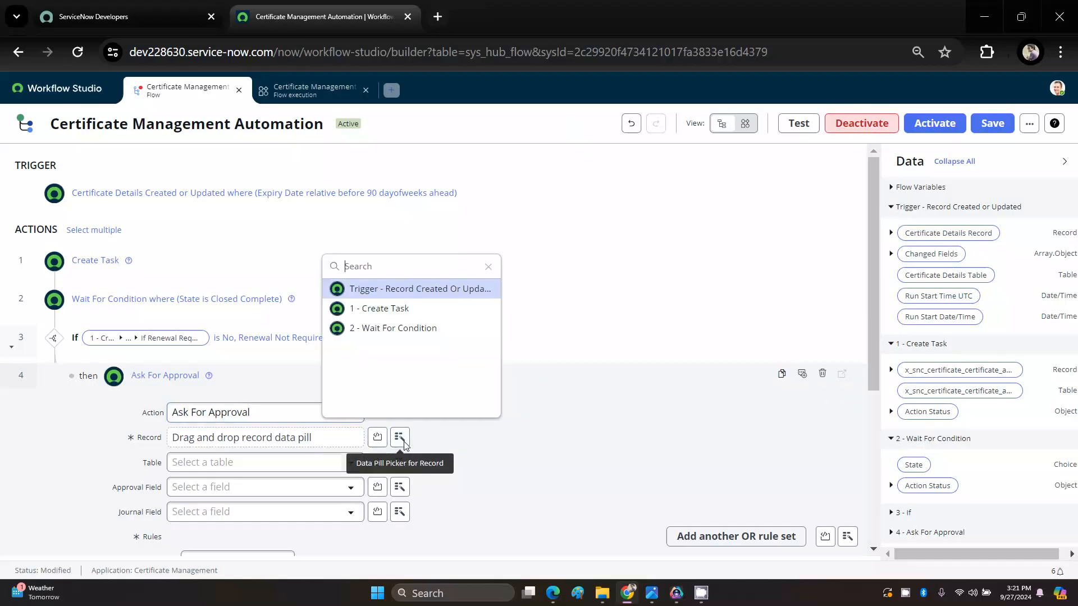
click(397, 290)
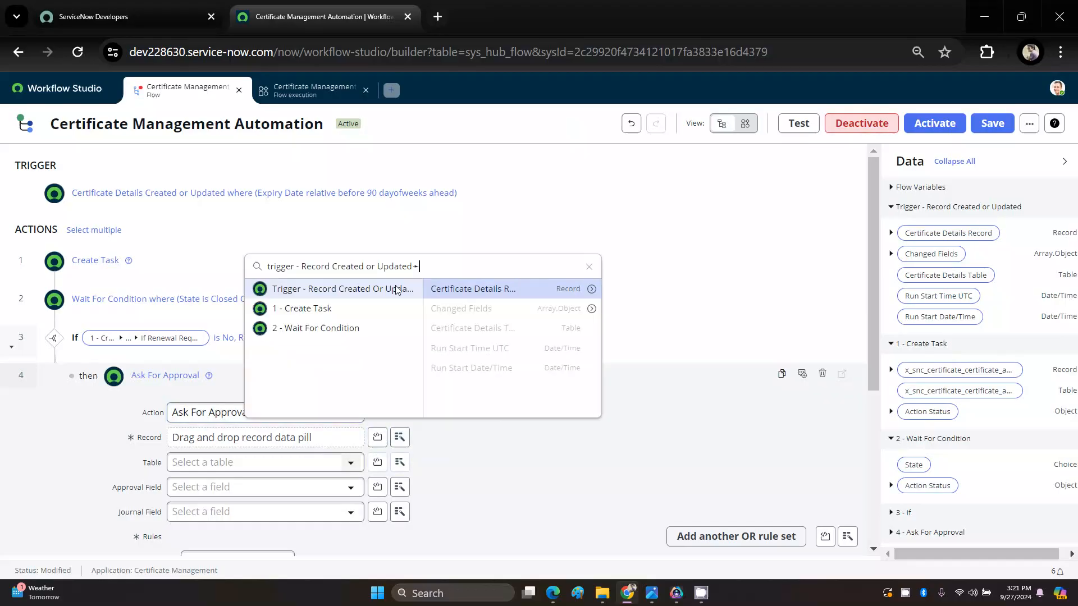
click(571, 294)
Step: Set the approval rule to Approve when Anyone approves from the trigger record's Application Team Email DL, and finish the Ask For Approval action
scroll(257, 497, down, 3)
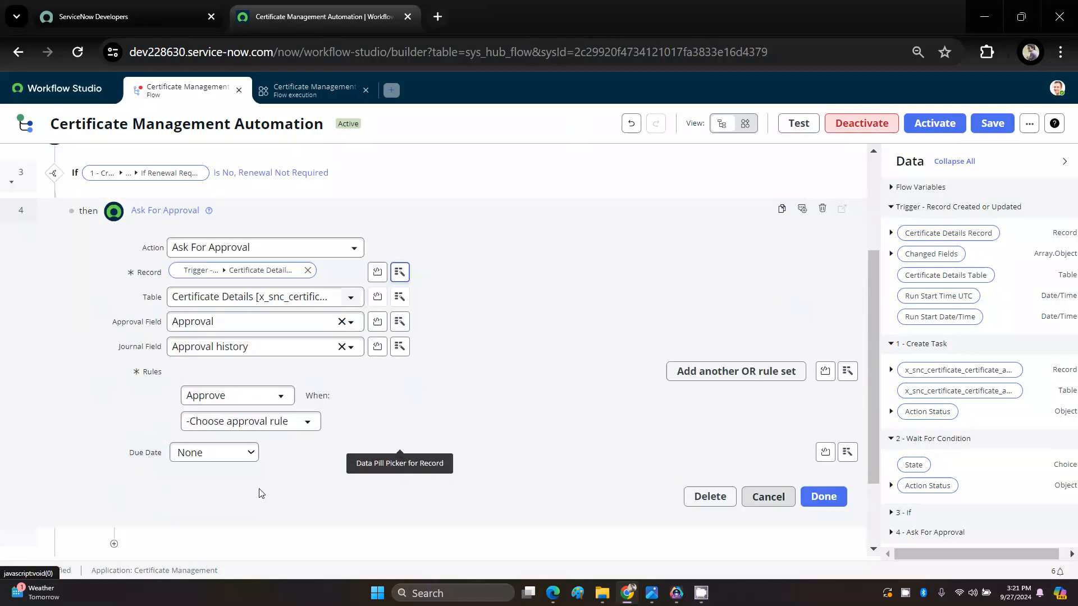
click(233, 396)
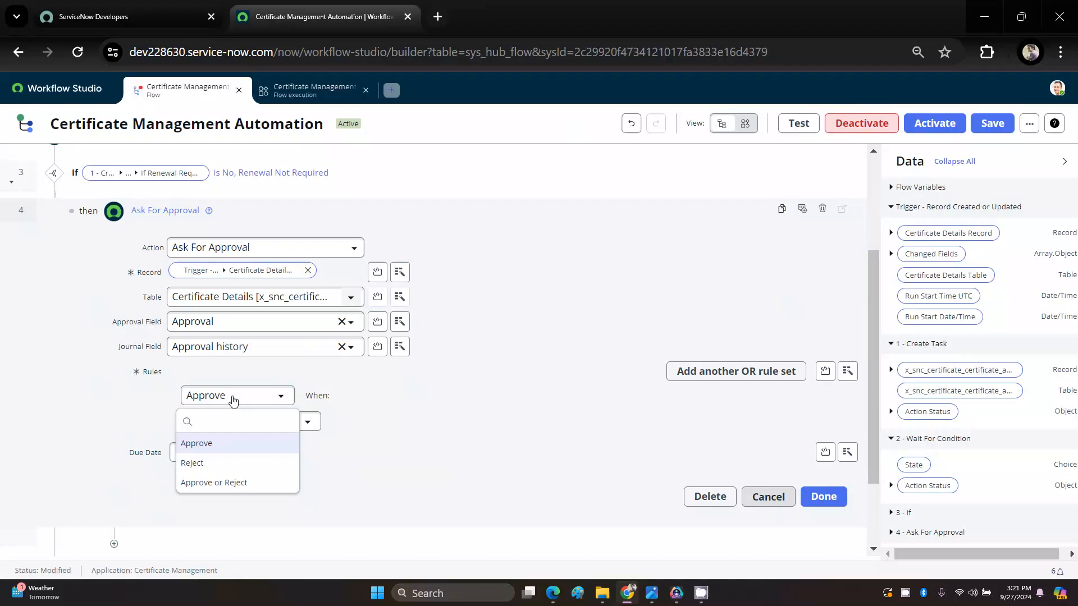
click(232, 397)
click(245, 429)
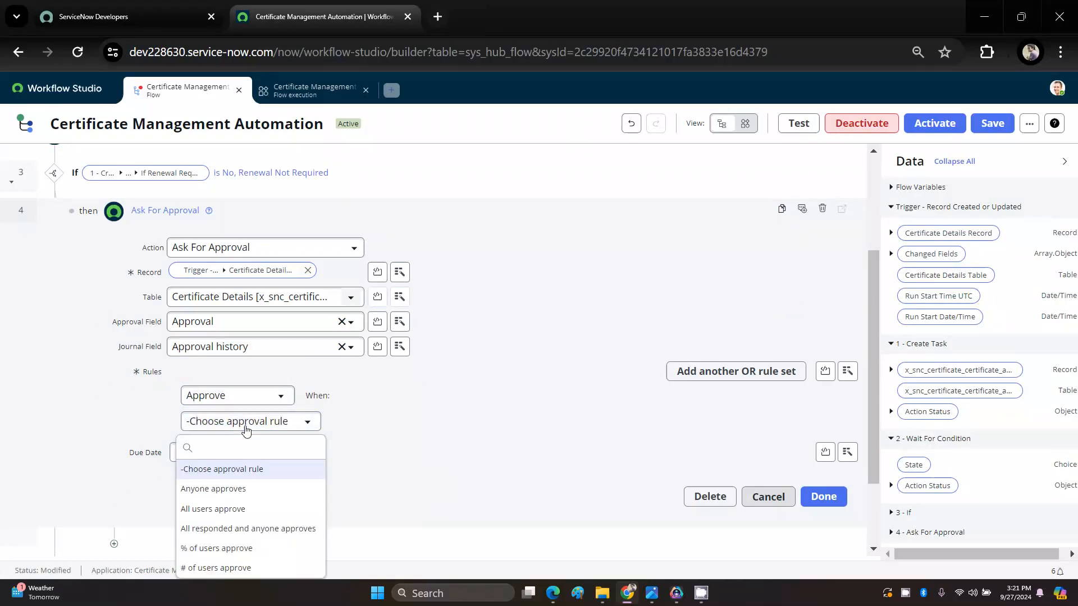
click(230, 491)
click(519, 421)
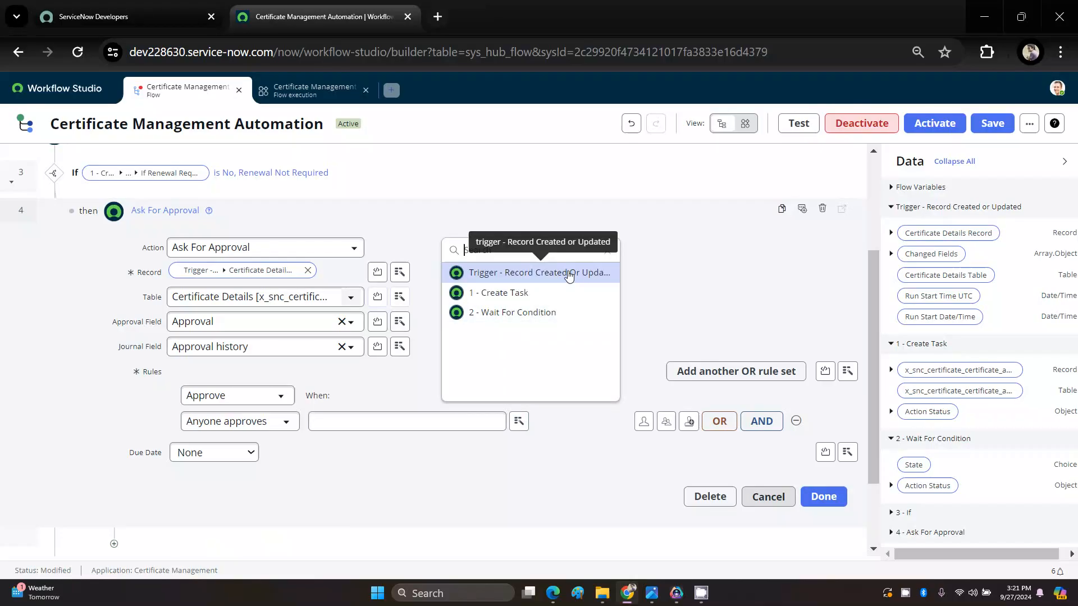
click(569, 274)
click(711, 273)
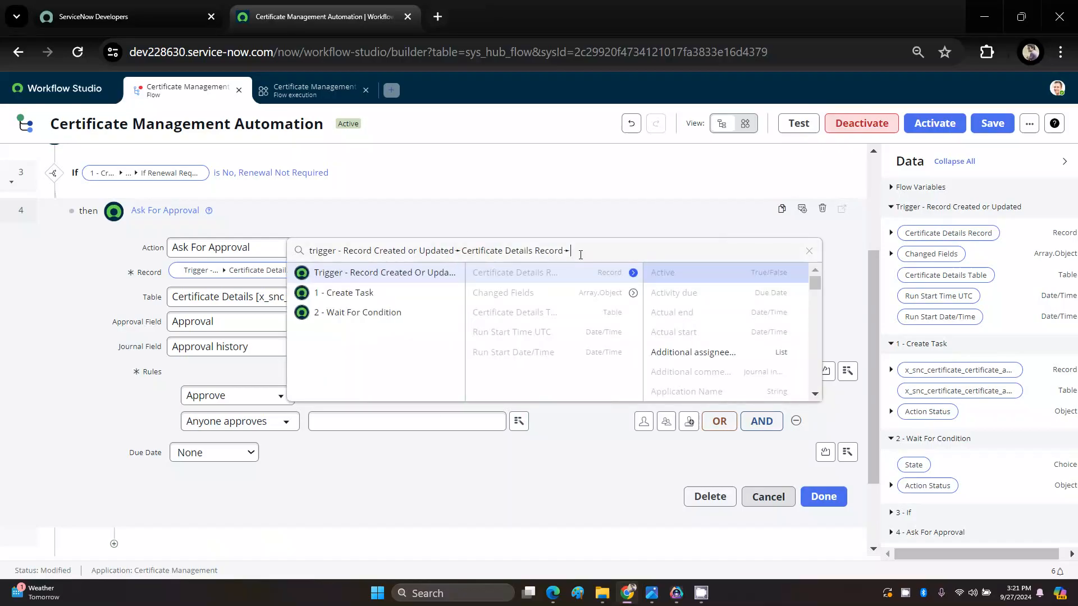
text(Dr)
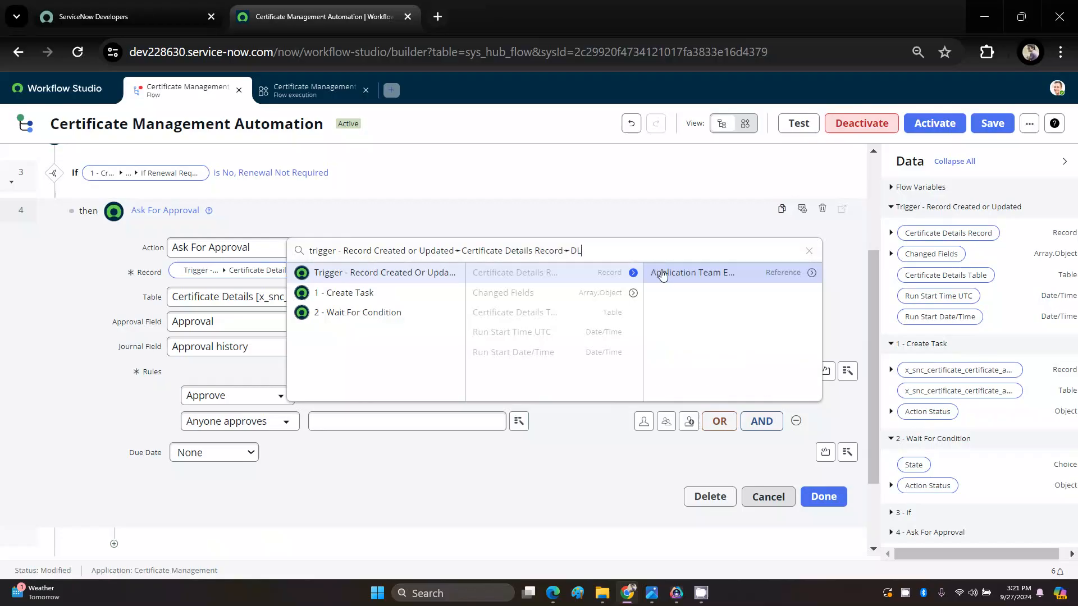
click(695, 273)
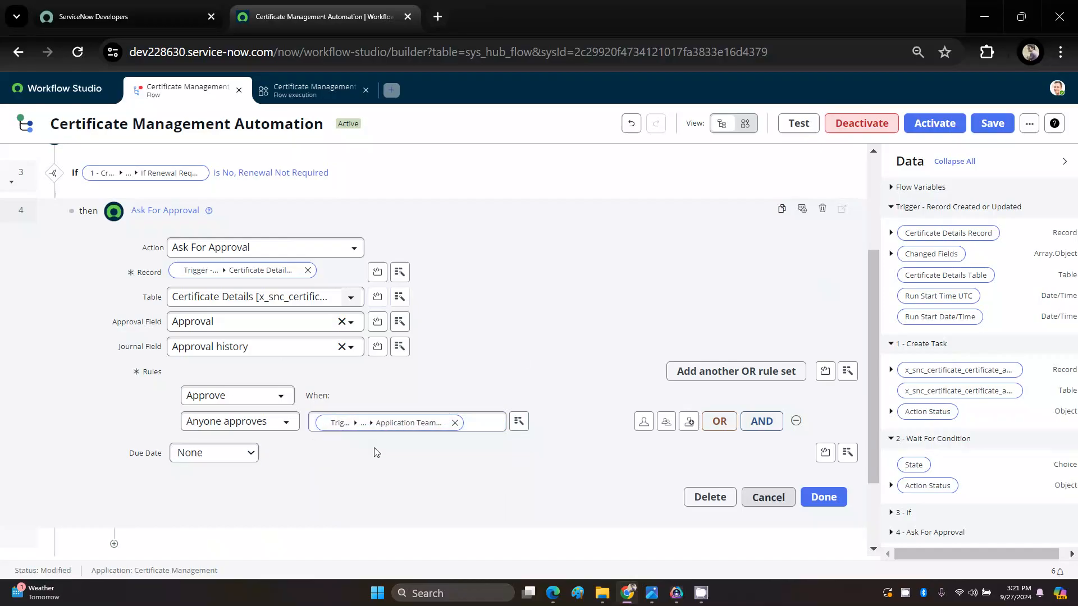
click(825, 500)
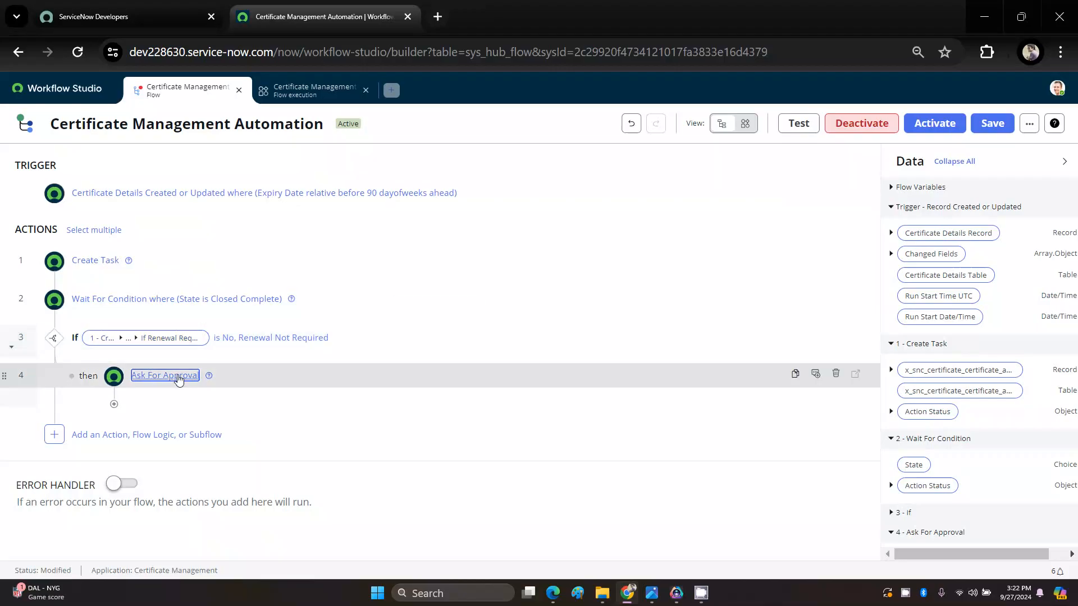
Step: Save and activate the Certificate Management Automation flow
click(993, 124)
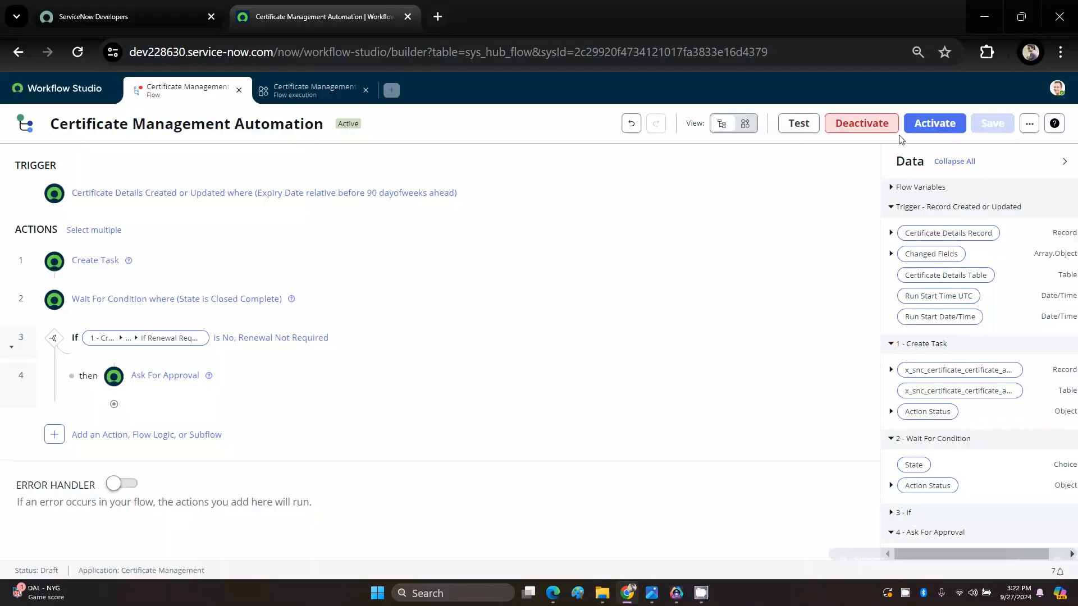
click(929, 129)
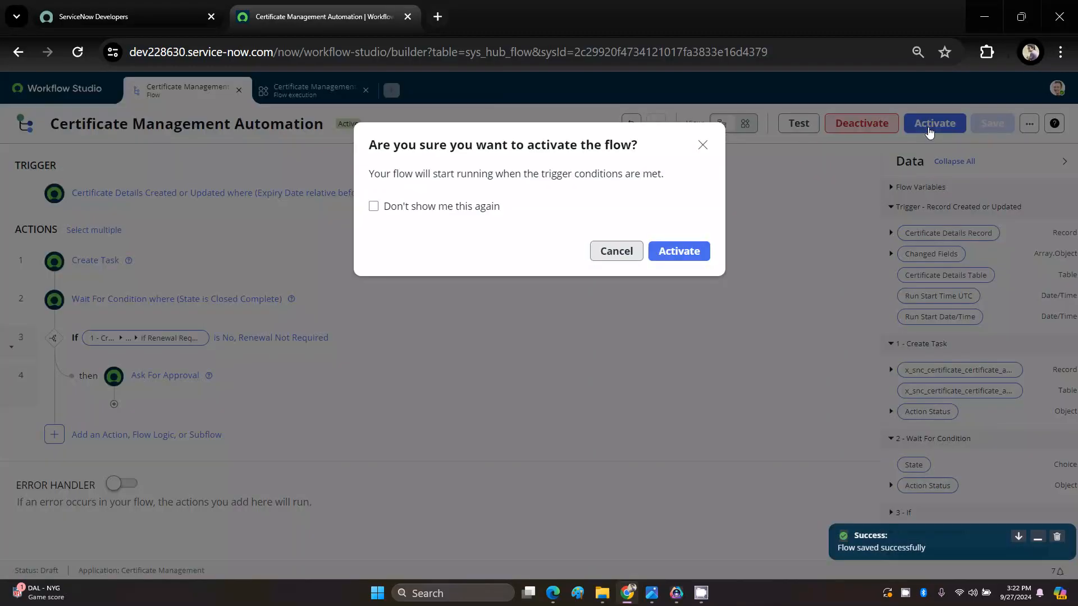
click(688, 254)
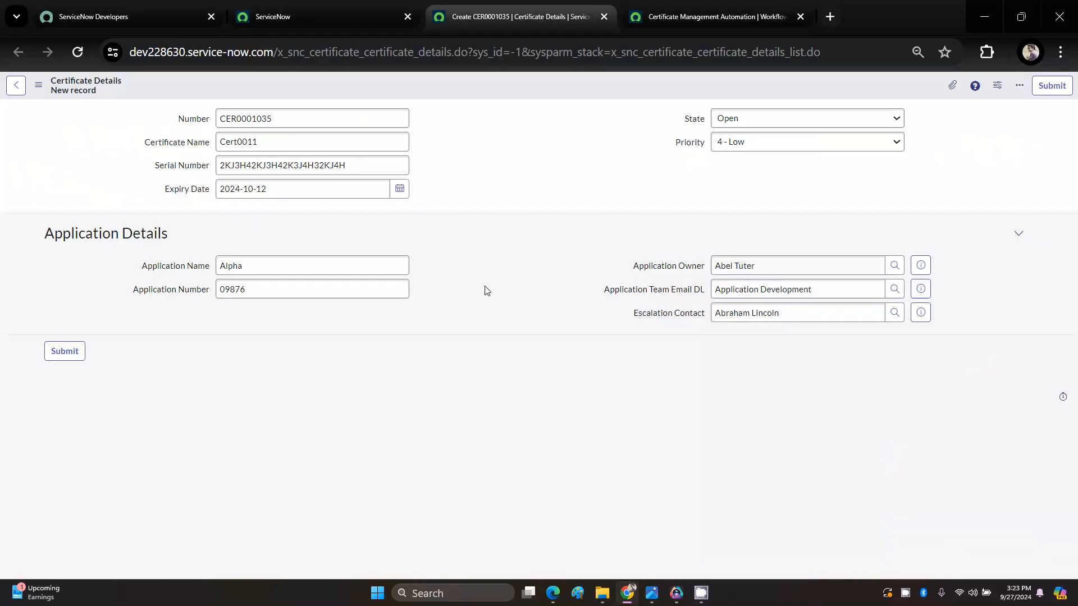
Step: Save the new Certificate Details record for Cert0011, staying on the form, and save it again to refresh its related lists
right_click(479, 87)
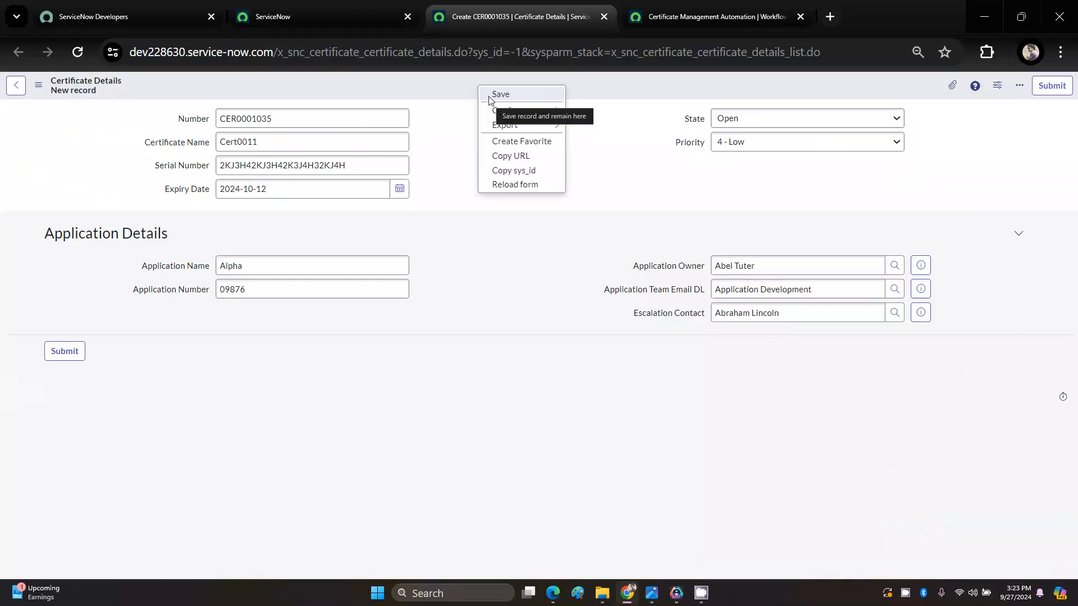
click(489, 98)
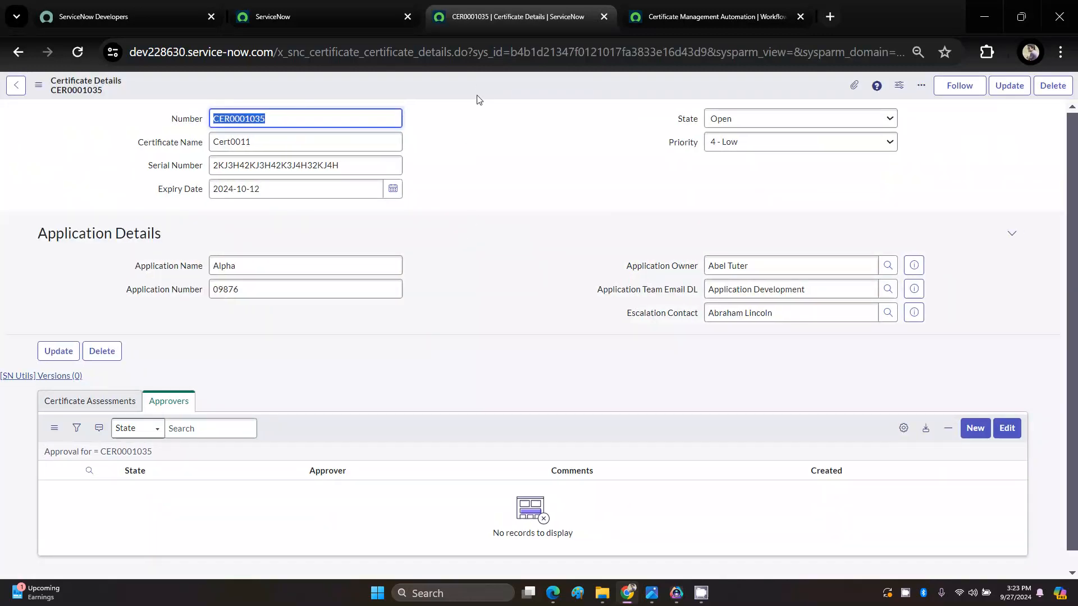
right_click(478, 95)
click(489, 91)
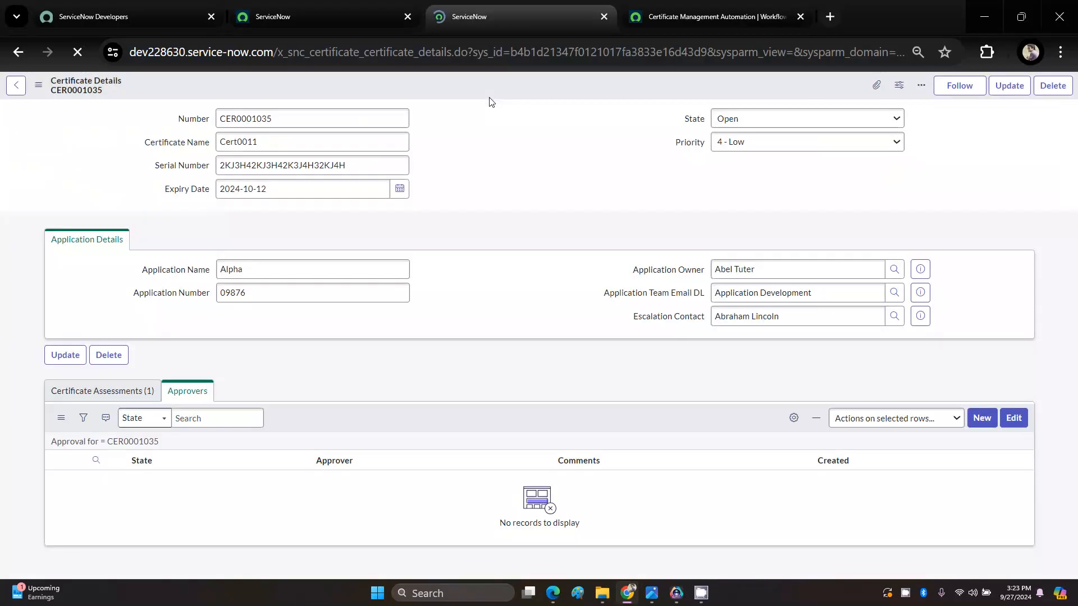
Step: In Cert0011's related Certificate Assessment, set If Renewal Required? to No, Renewal Not Required and State to Closed Complete
click(65, 402)
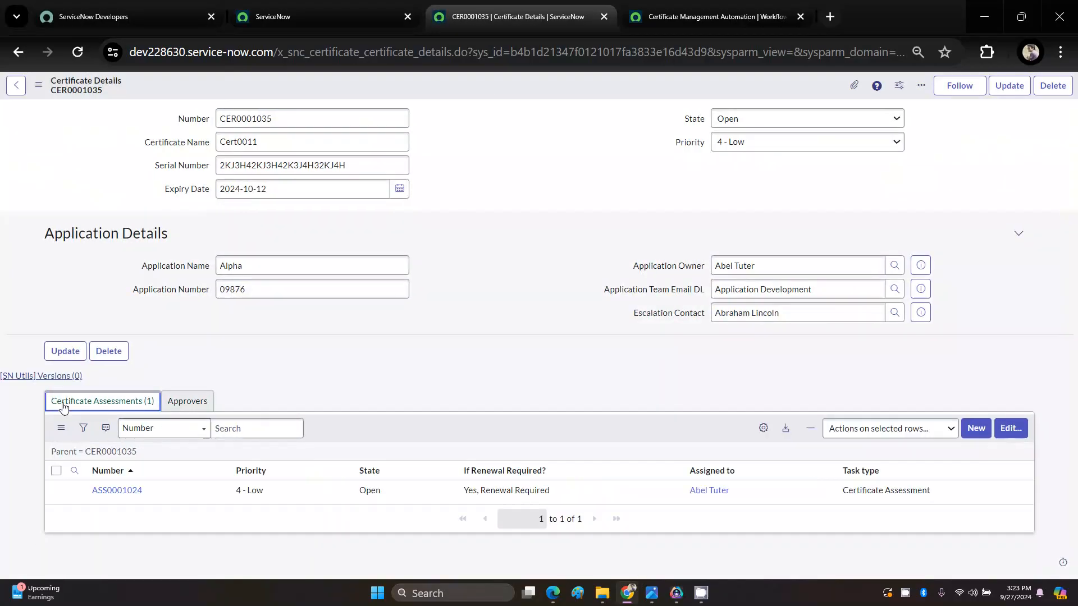
click(119, 491)
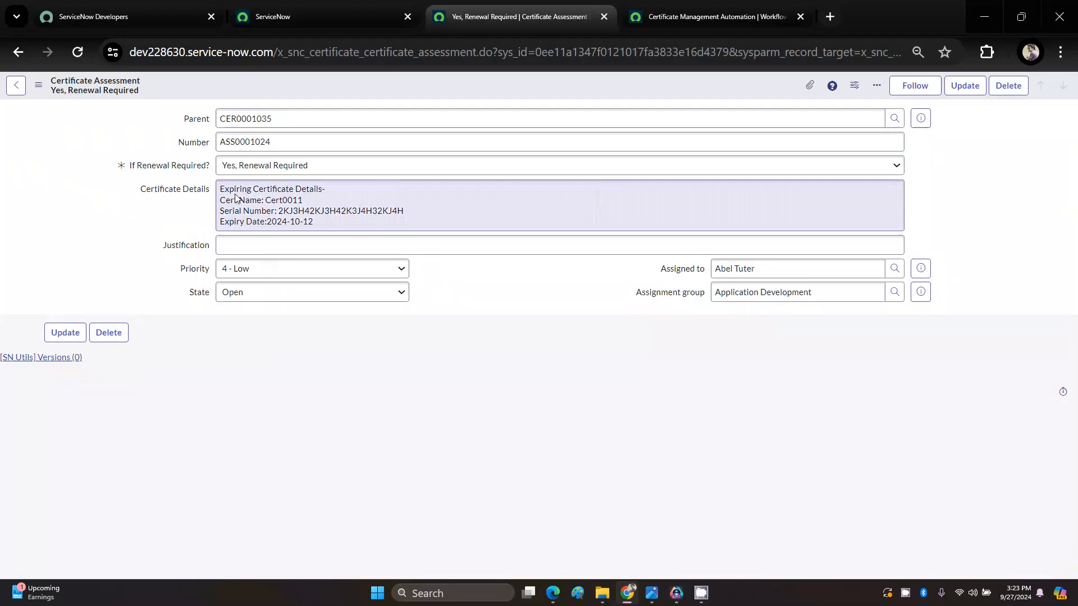
click(238, 169)
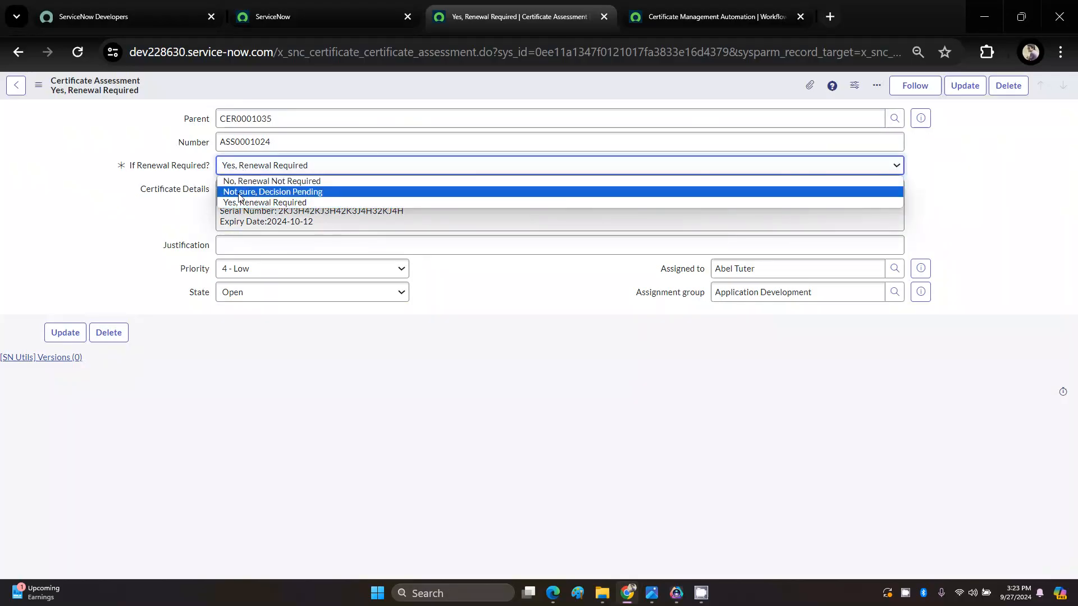
click(242, 181)
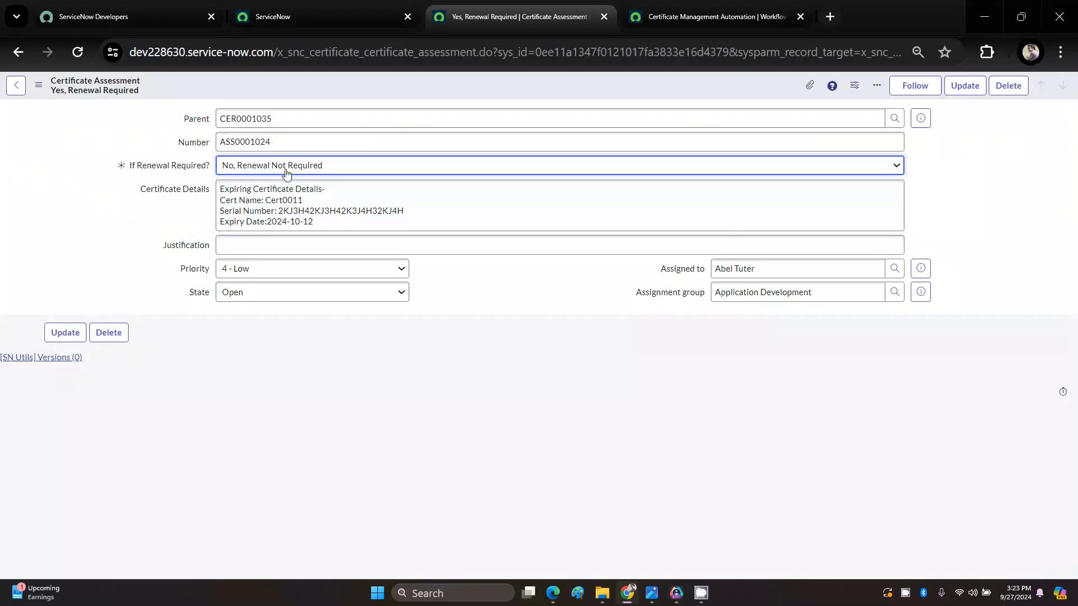
click(263, 296)
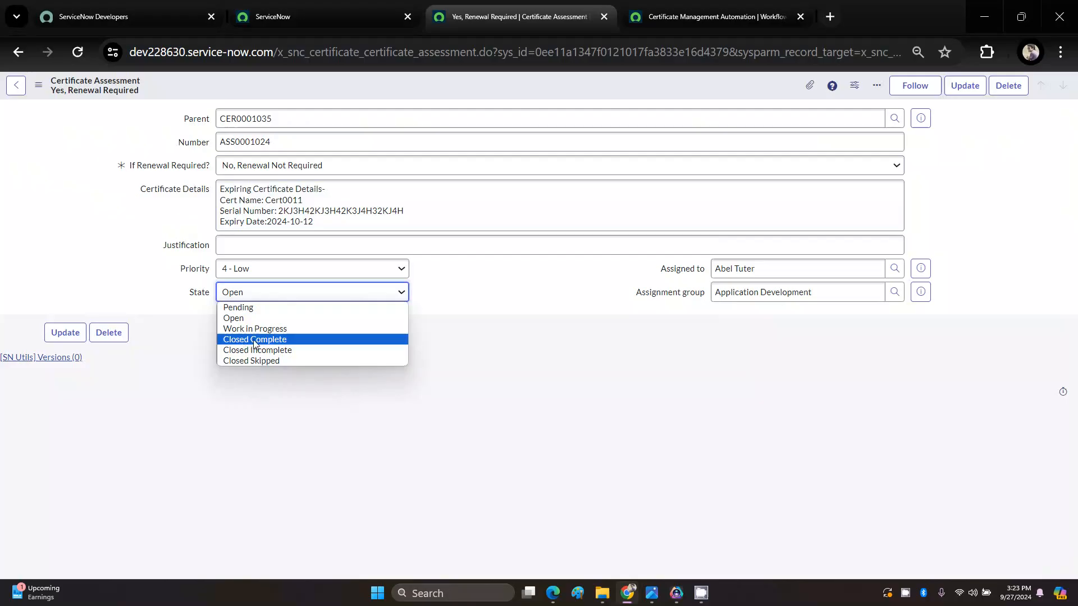
click(244, 341)
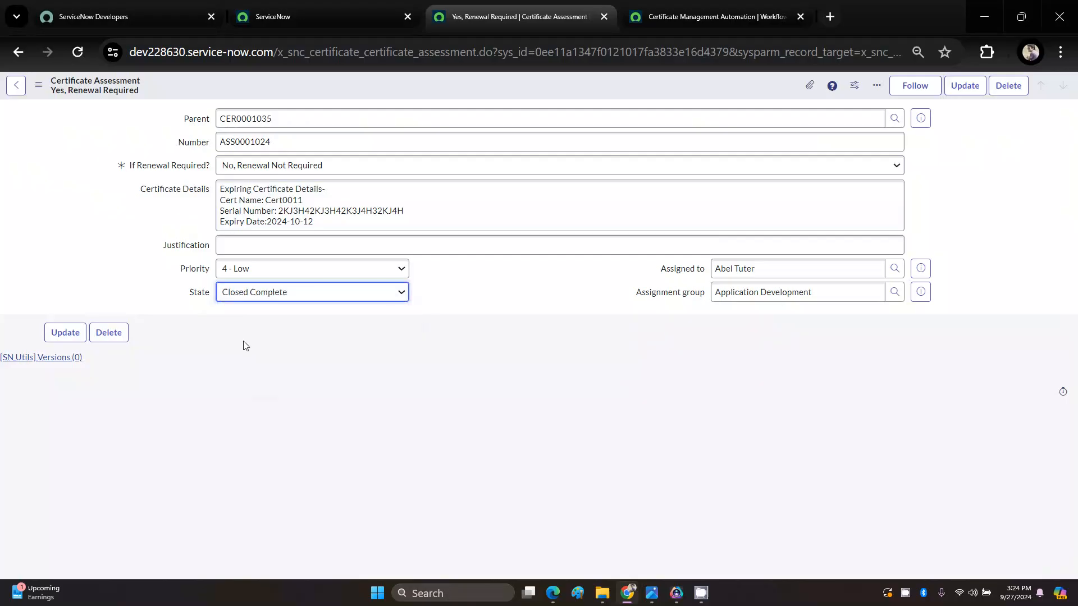
Step: Save the Certificate Assessment record for Cert0011, staying on its form
right_click(402, 95)
click(420, 100)
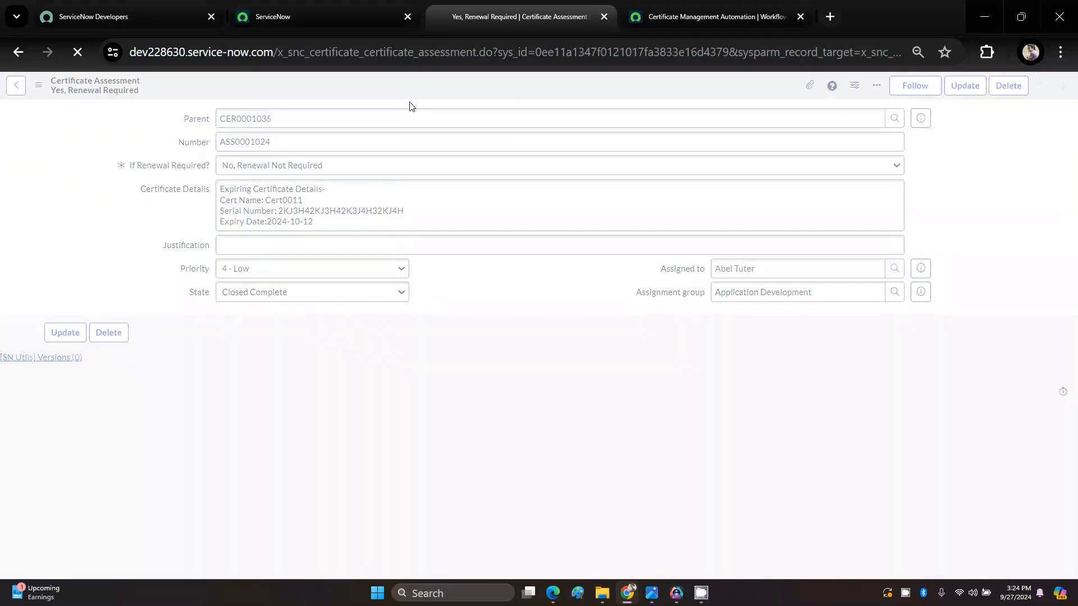
click(449, 364)
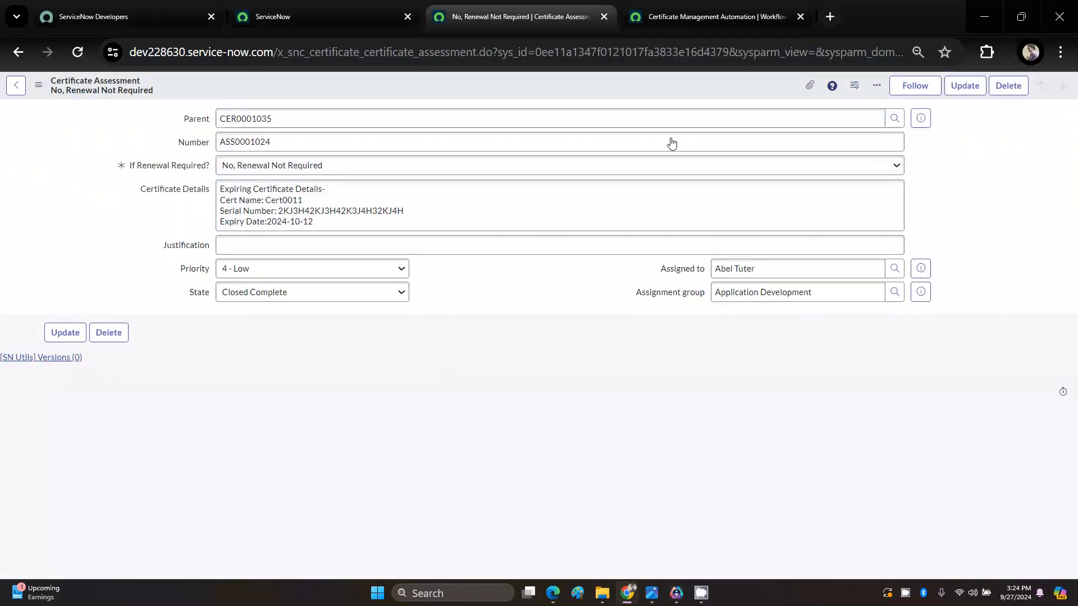
Step: Open the assessment's parent Certificate Details record and examine the approval requests in its Approvers related list
click(921, 124)
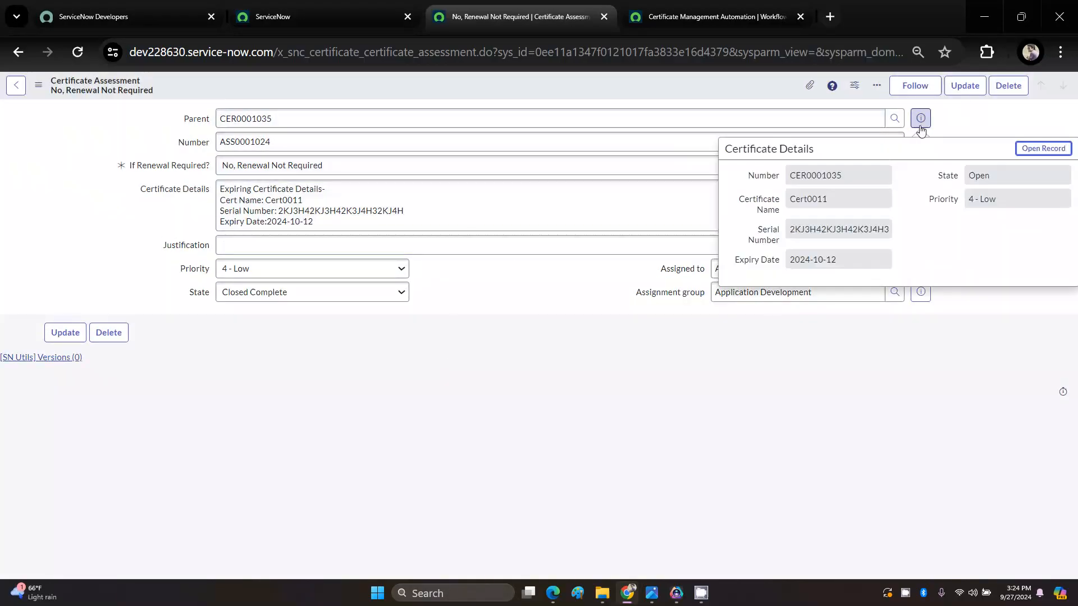
click(1046, 149)
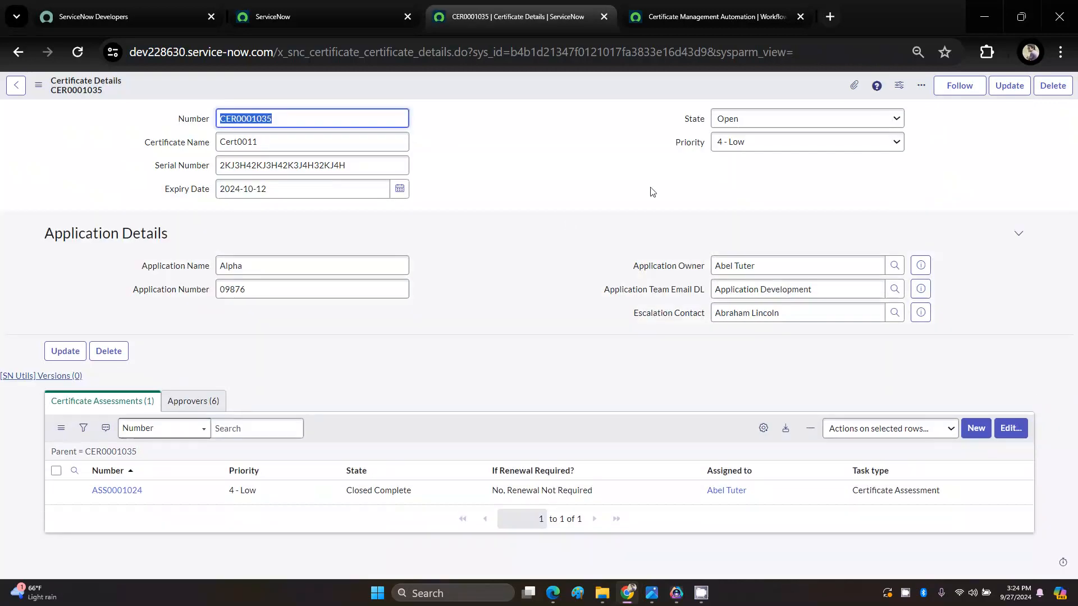
click(193, 401)
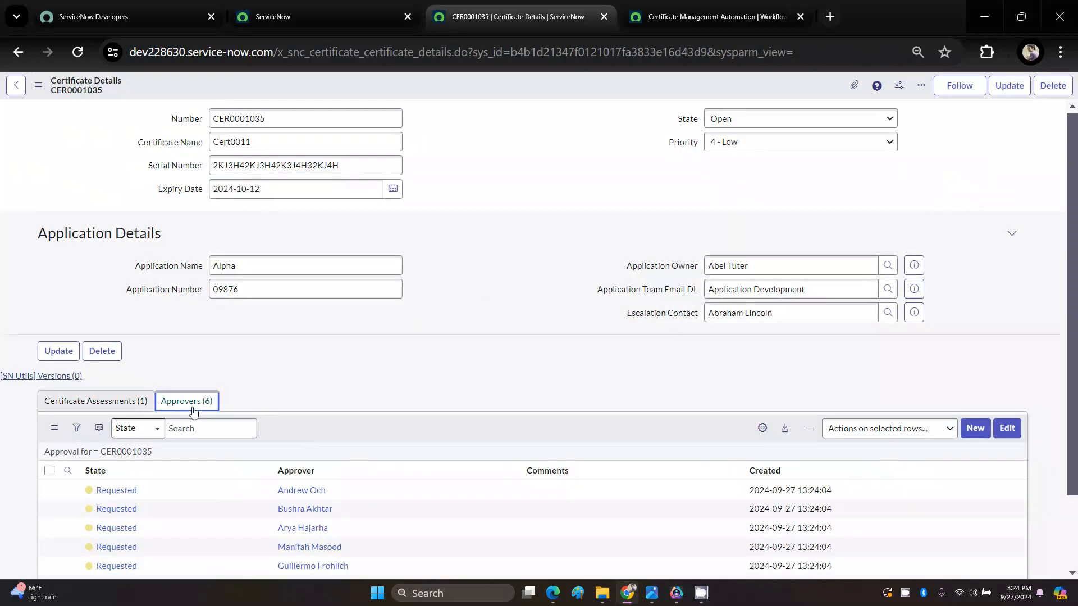
scroll(173, 460, down, 2)
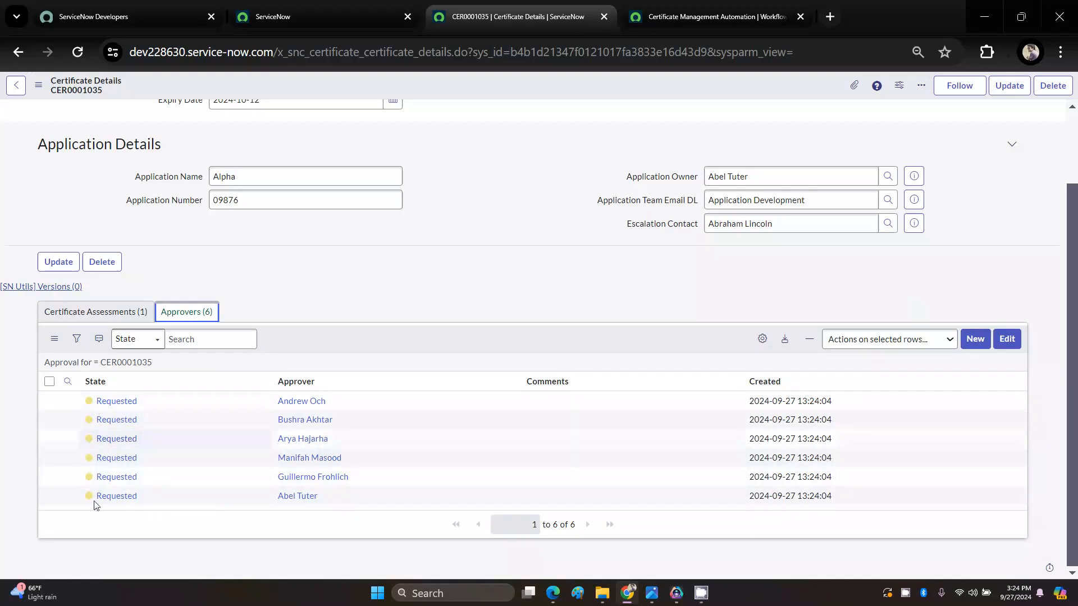
scroll(222, 412, up, 2)
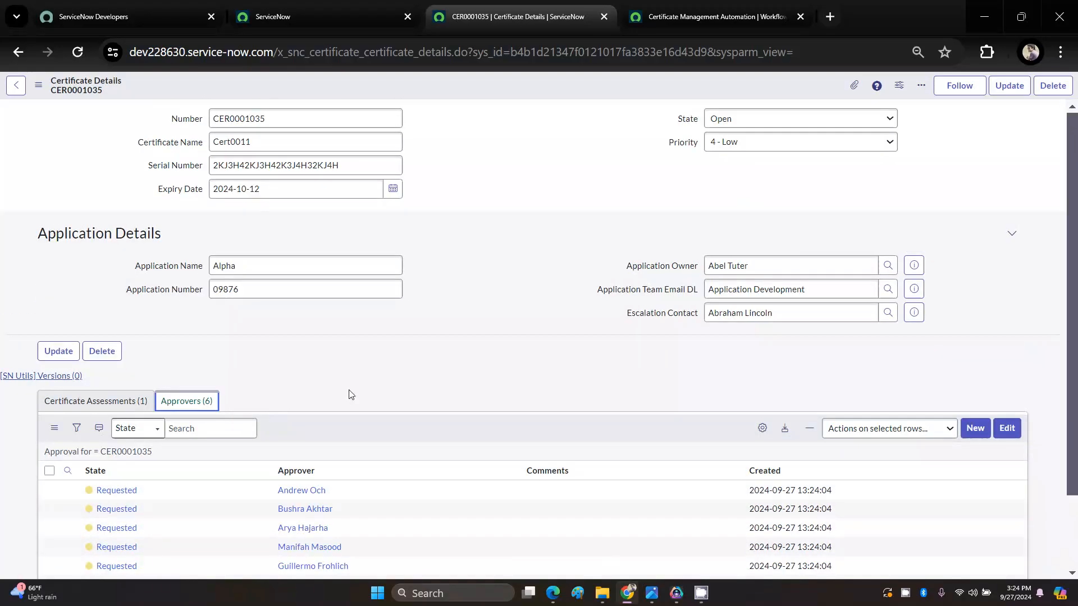
Step: Open the Application Team Email DL group's record to compare its Group Members with the approvers, and return to the Certificate Management Automation flow
drag(820, 286, 693, 291)
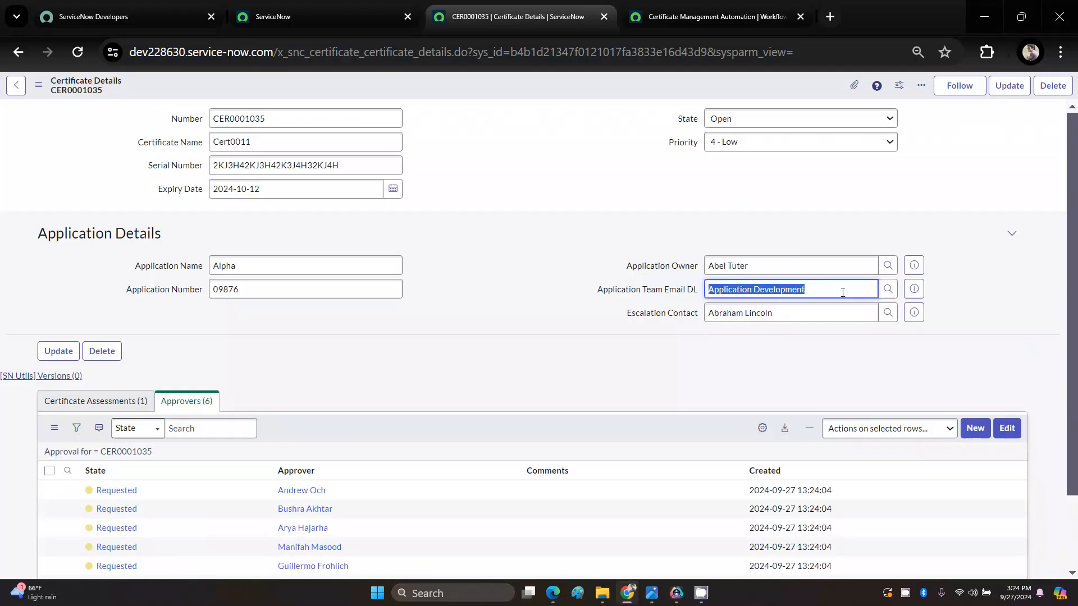
click(913, 291)
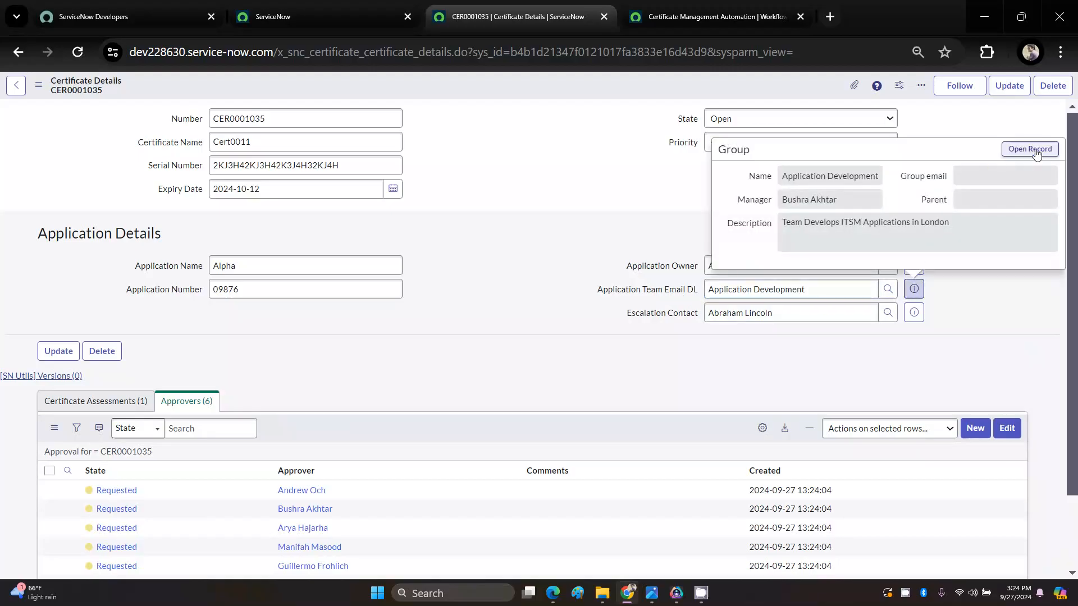
click(1033, 151)
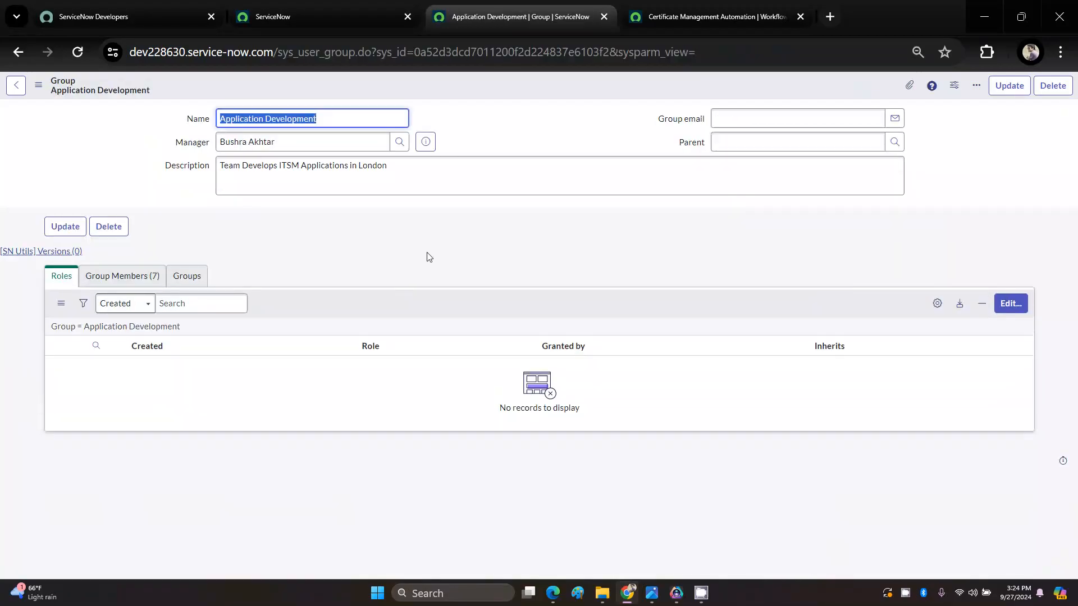
click(123, 277)
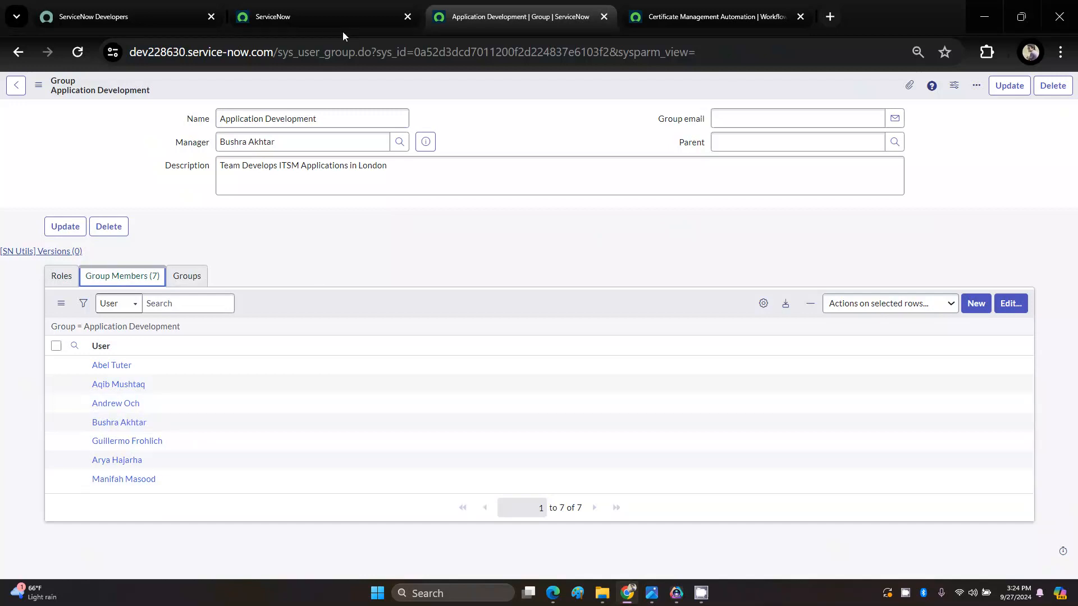
click(689, 21)
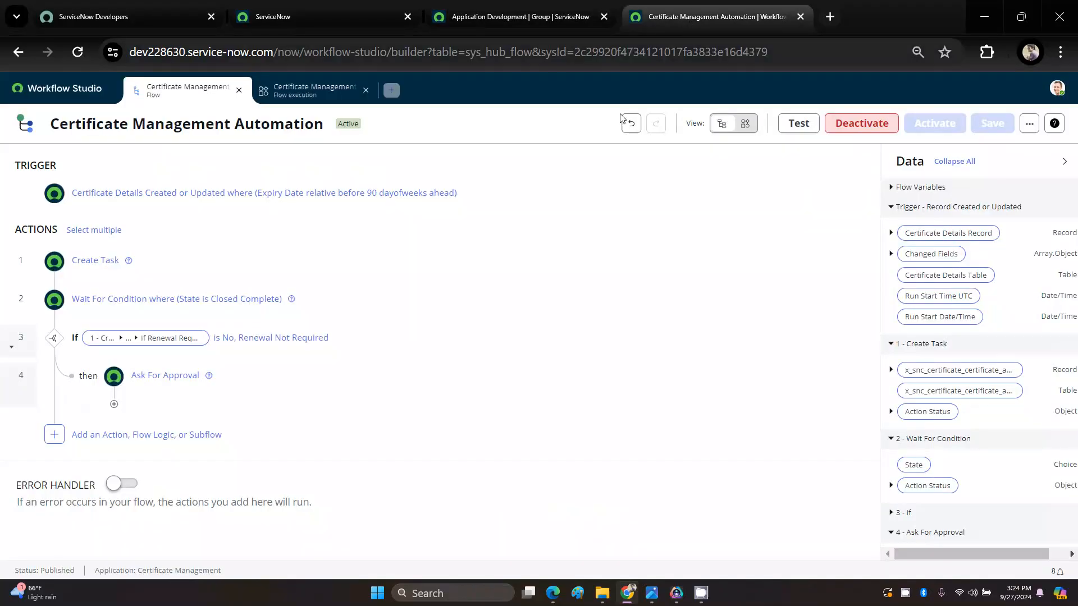
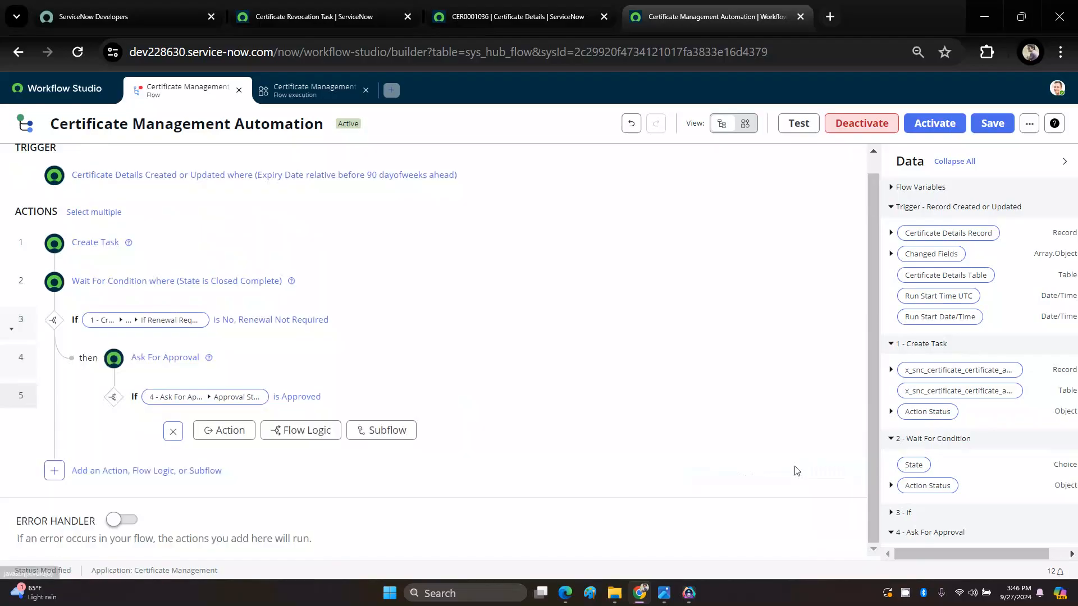
Step: Add a Create Task action under the If Approved branch, using the Certificate Revocation Task table
click(240, 433)
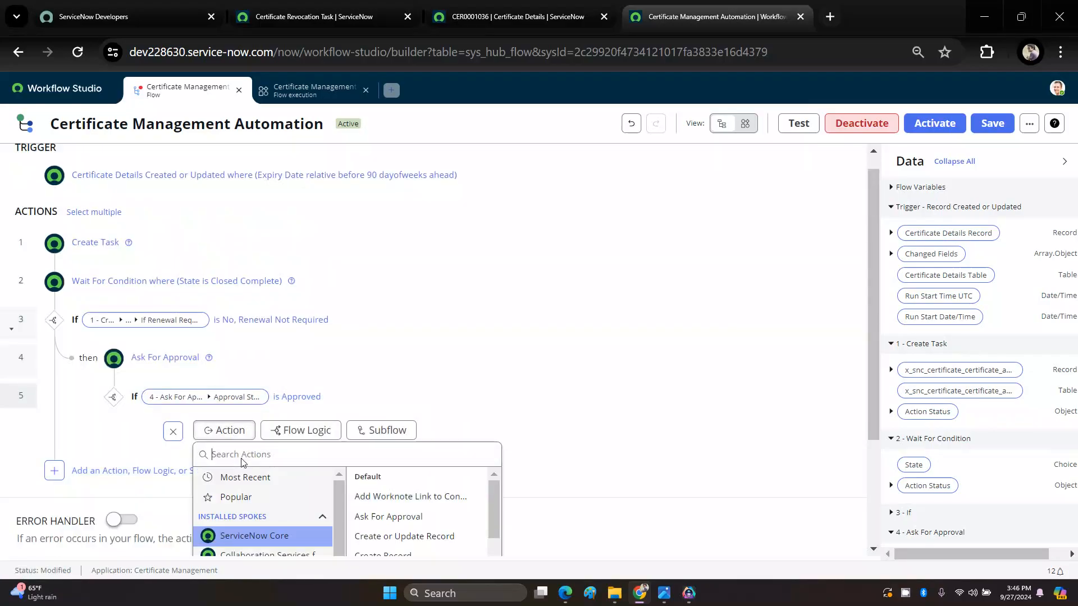
text(CREA)
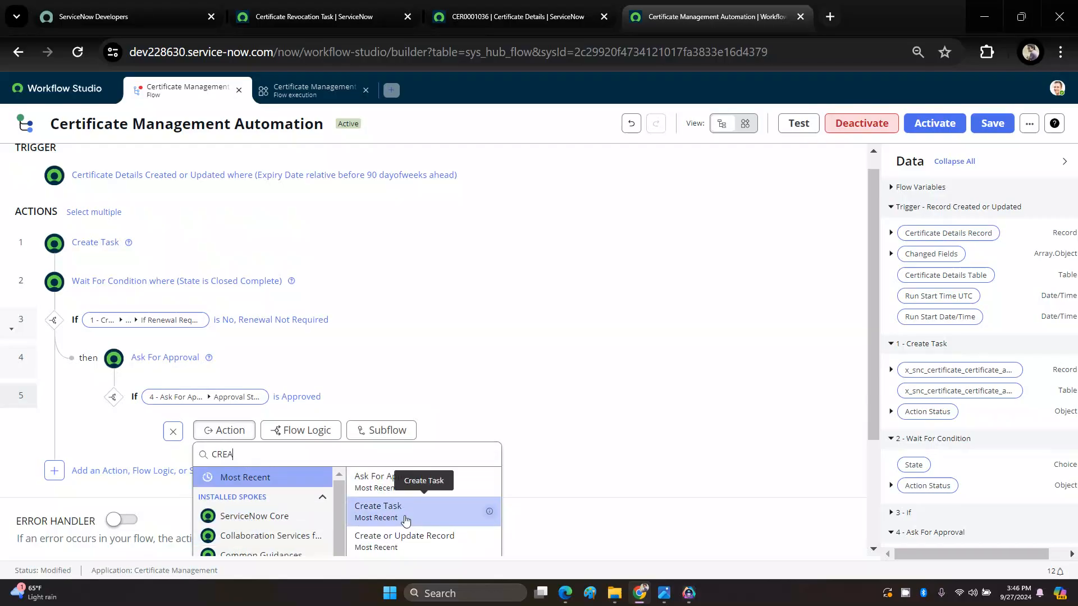
click(406, 521)
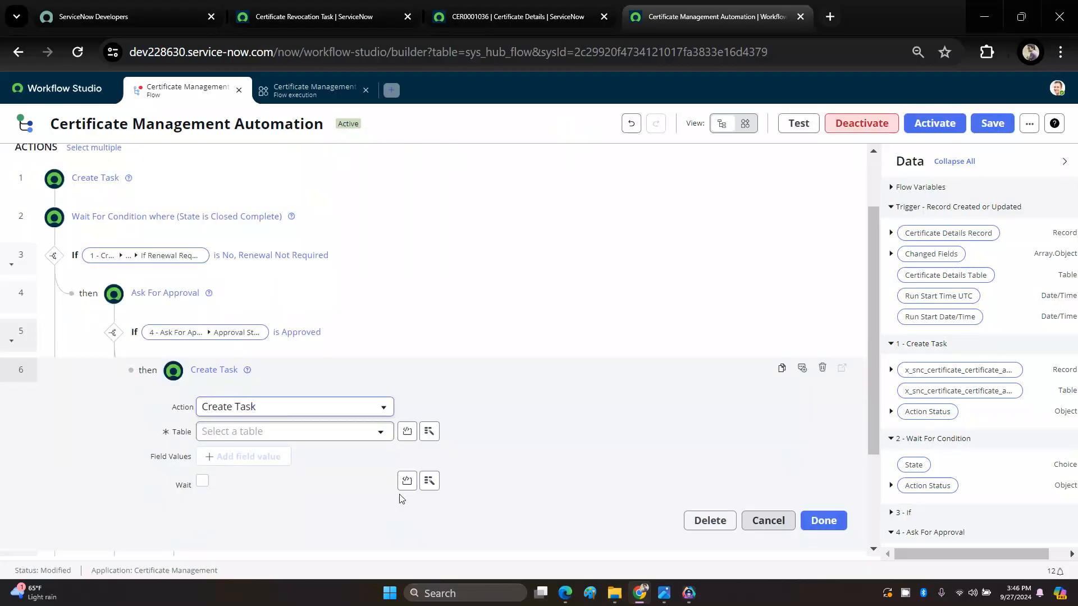
click(666, 595)
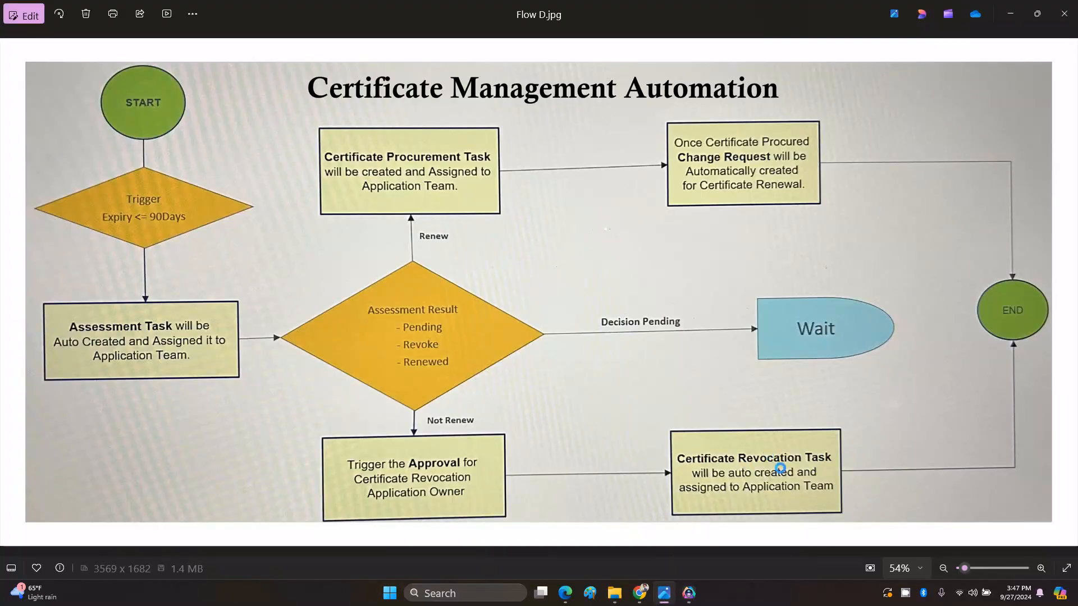
key(alt+Tab)
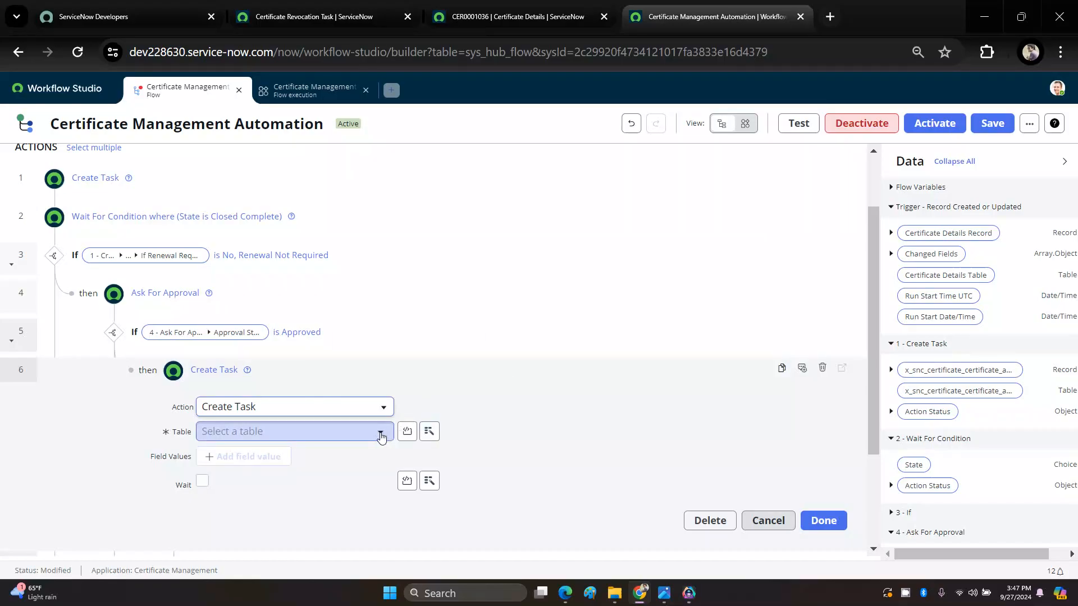
click(344, 433)
text(REV)
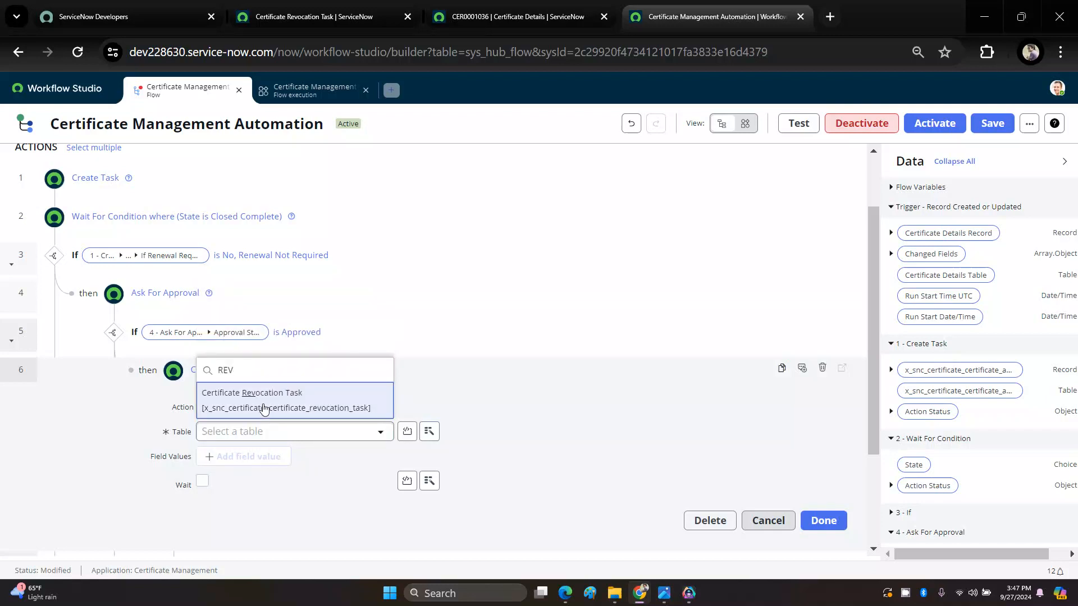
click(264, 408)
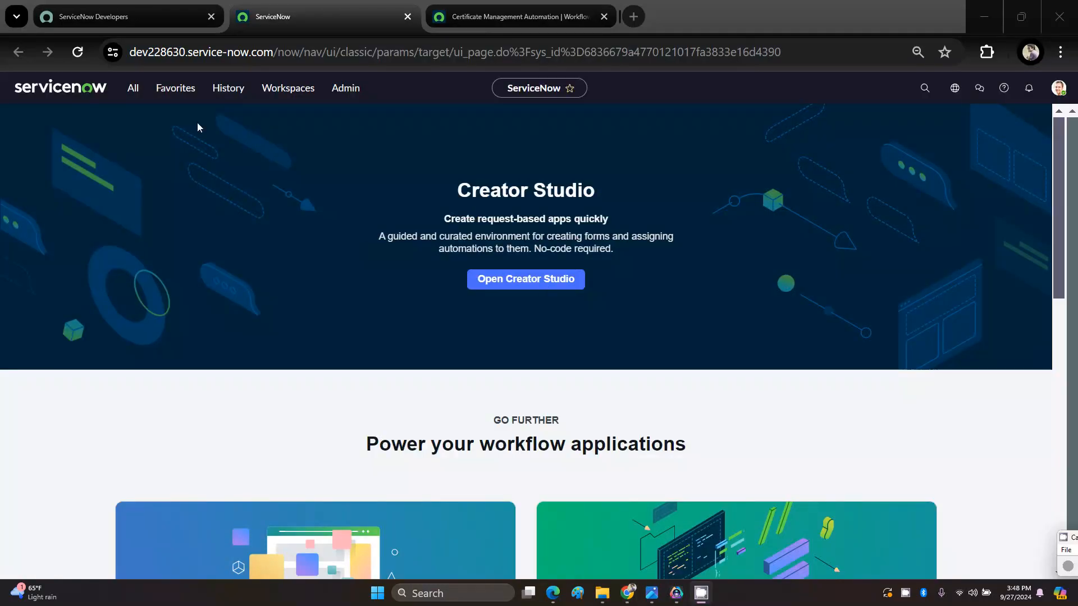
Step: Open a new Certificate Procurement Task form in a separate browser tab and examine its fields
click(169, 88)
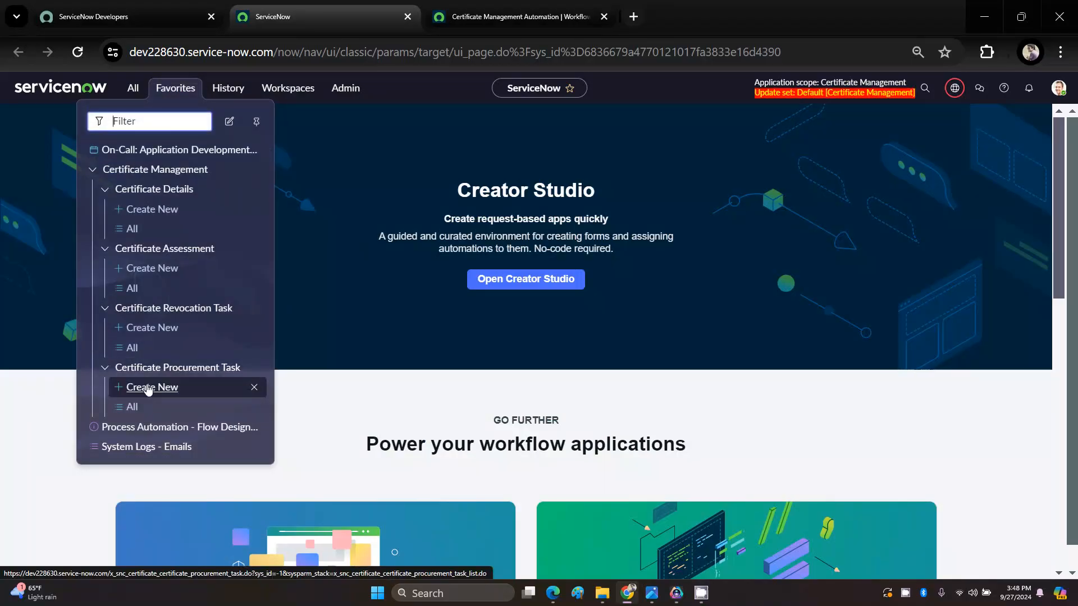
middle_click(148, 389)
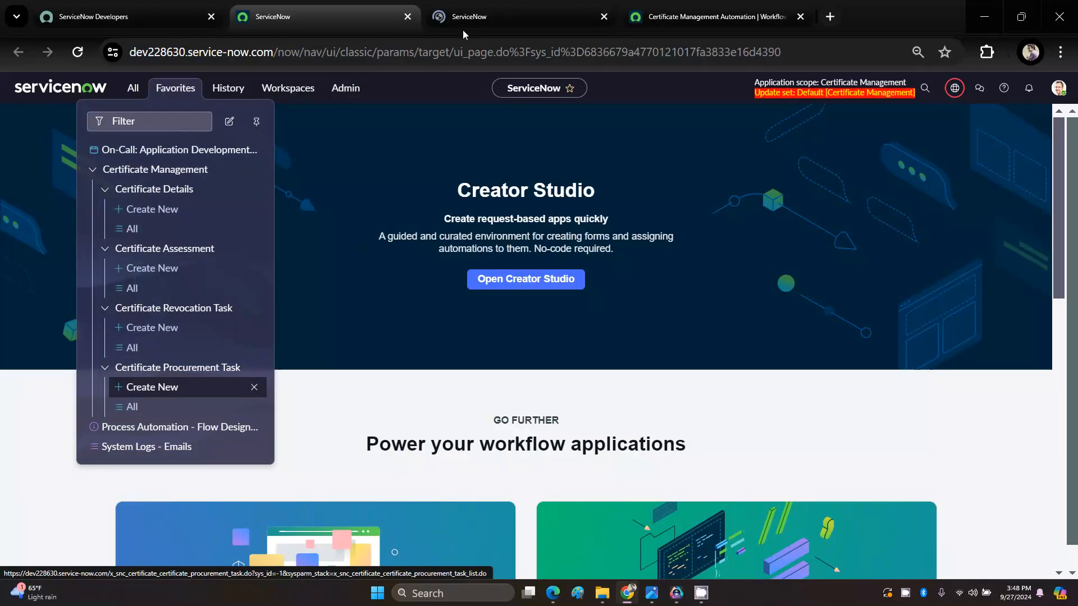
click(479, 25)
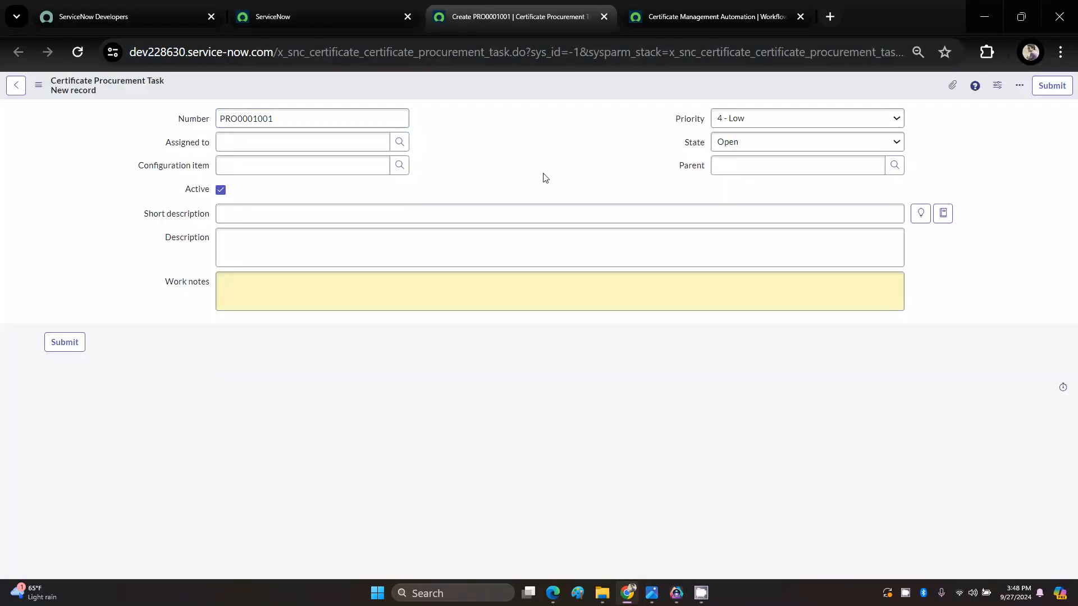
click(240, 146)
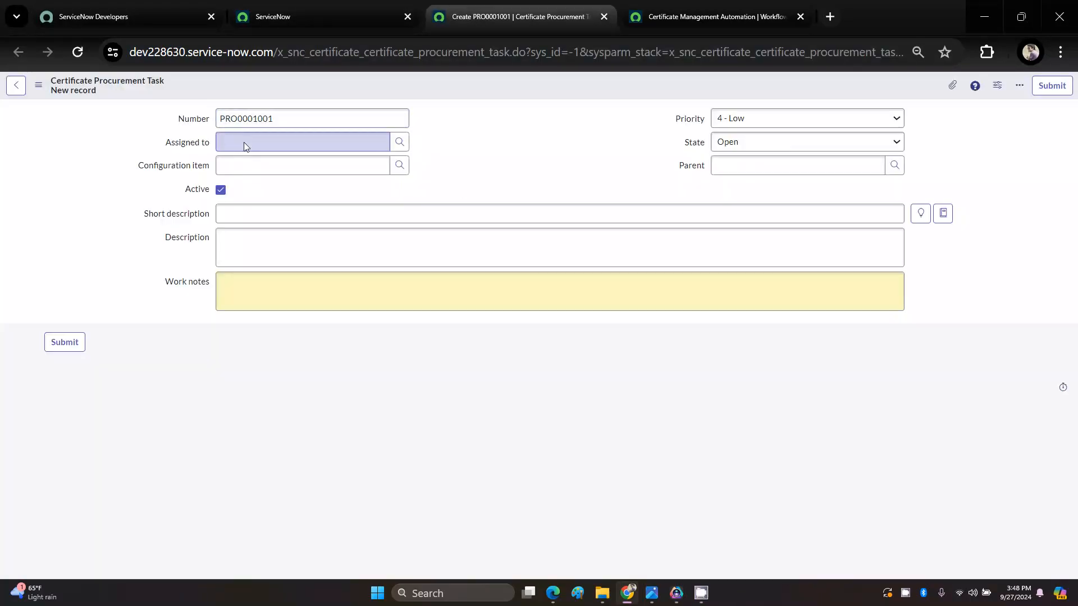
click(245, 146)
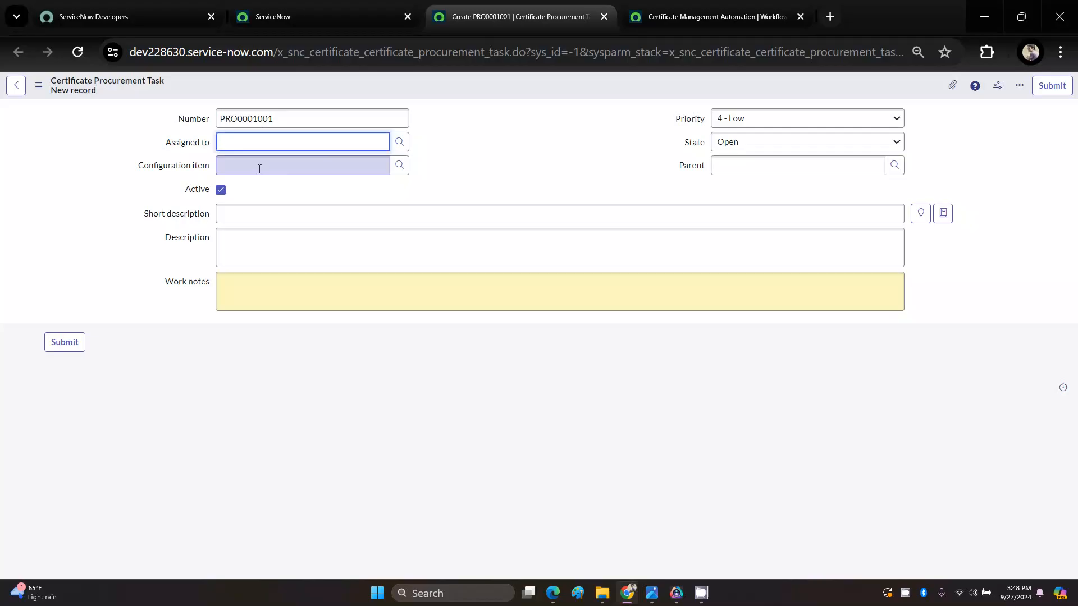
click(562, 185)
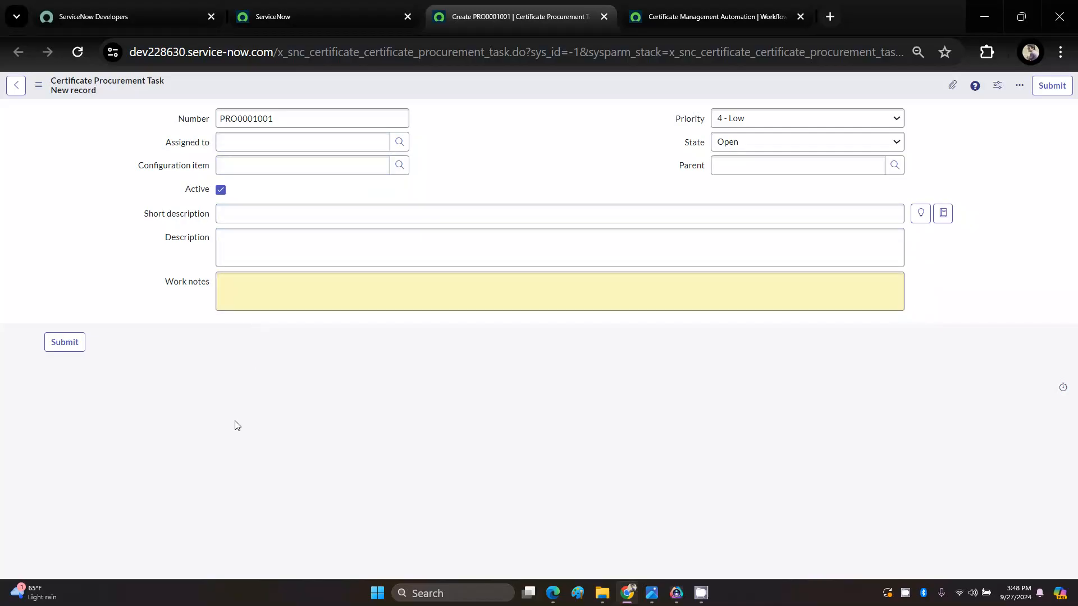
Step: Open a new Certificate Revocation Task form, examine its request number, details and assignment fields, and return to the flow
click(332, 16)
click(171, 91)
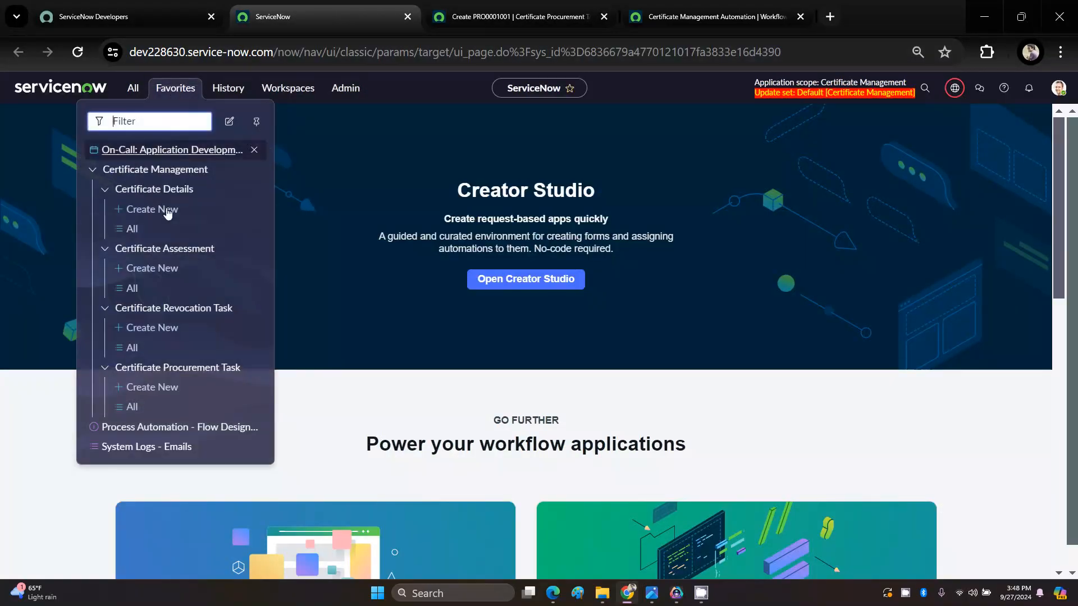
click(152, 328)
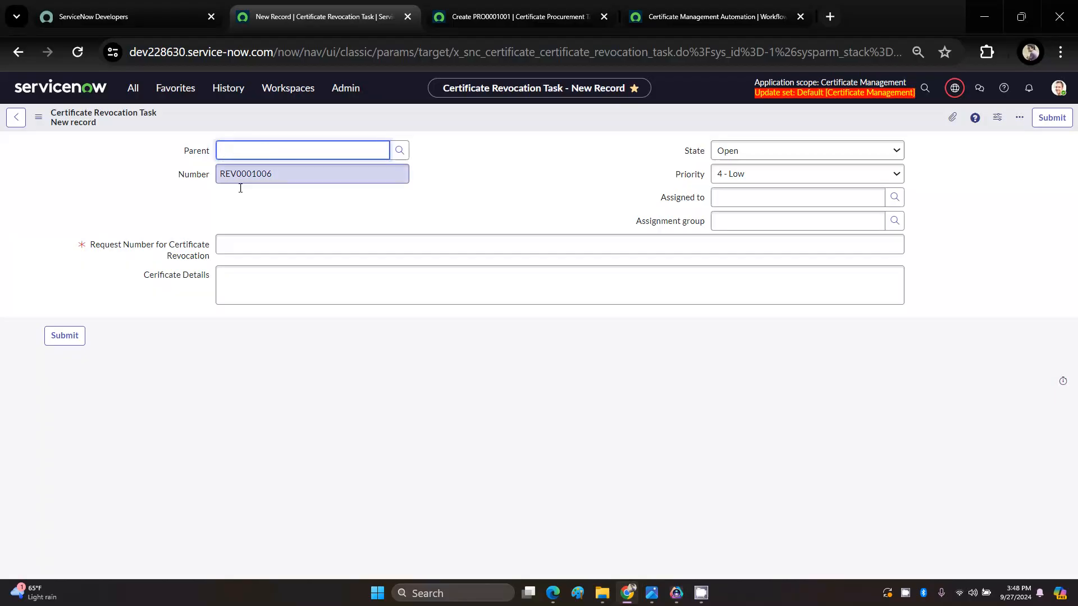
click(241, 248)
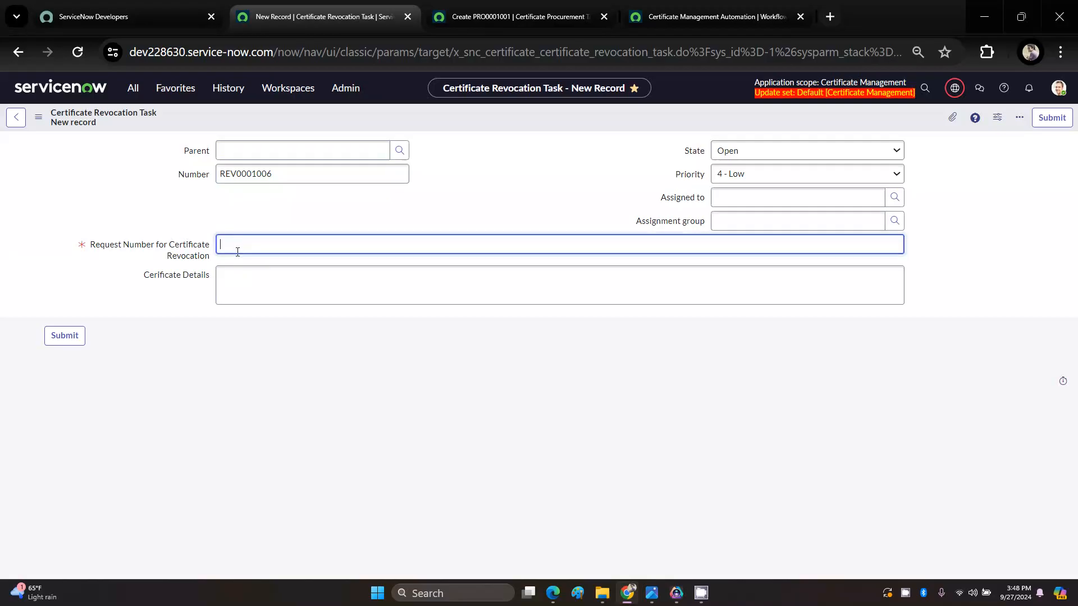
click(283, 377)
click(247, 286)
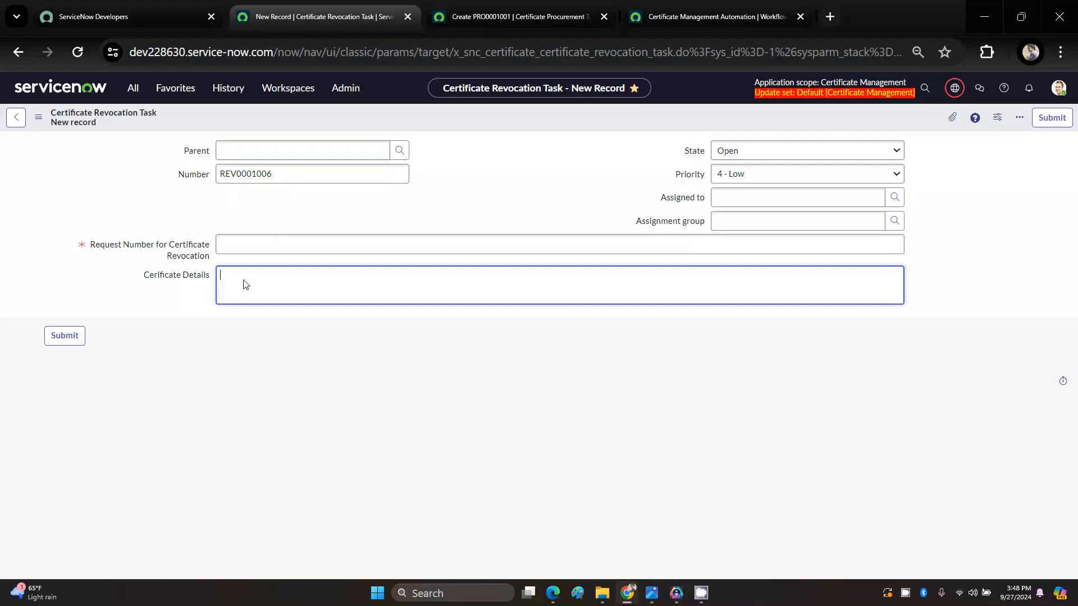
click(727, 221)
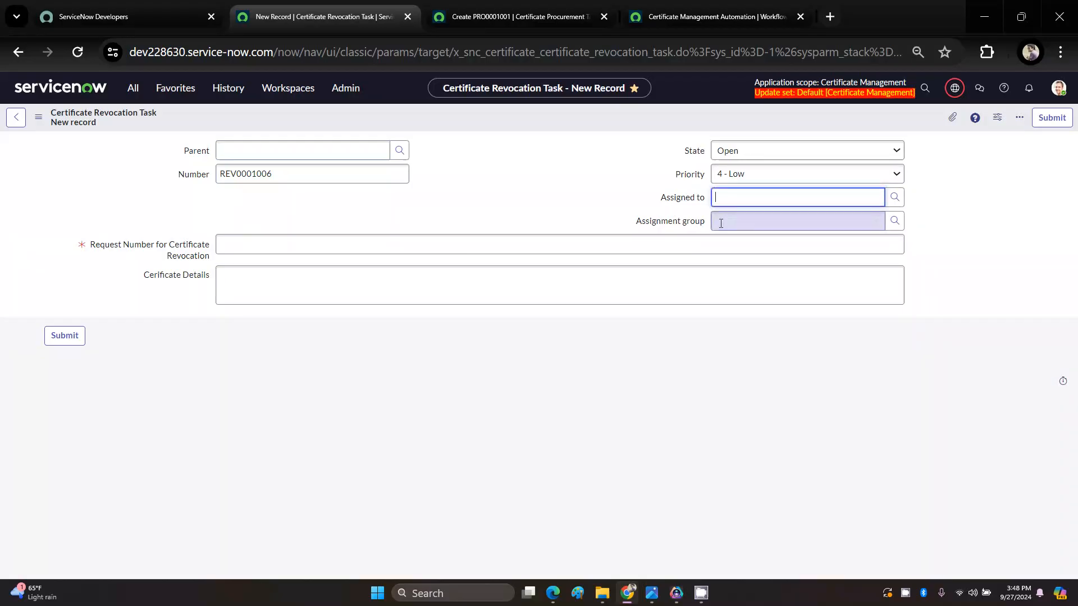
click(635, 345)
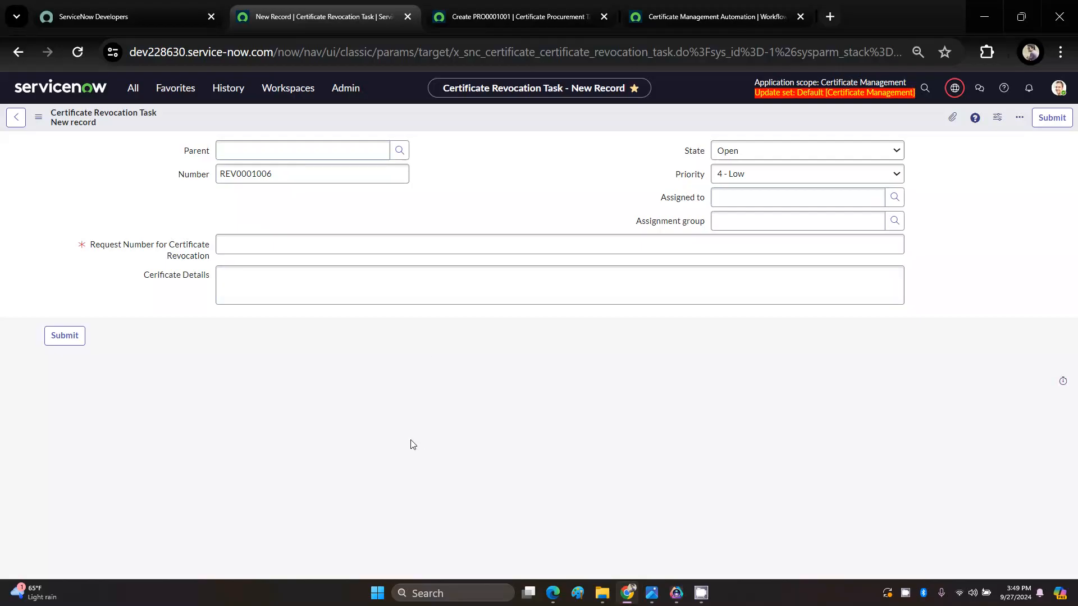
click(690, 17)
scroll(345, 469, down, 2)
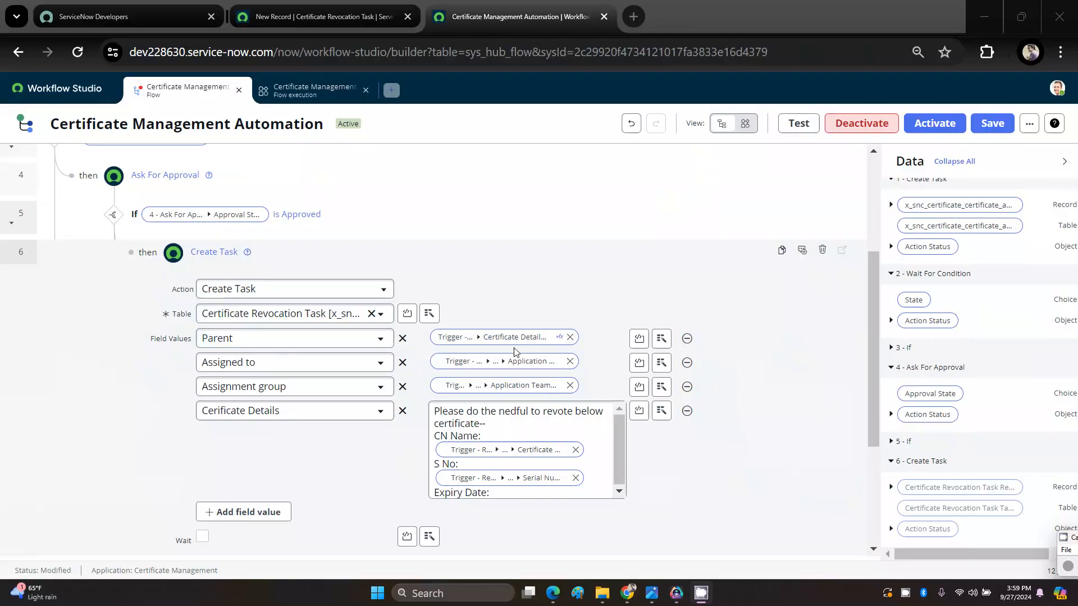
Step: Review the Parent field on the new Certificate Revocation Task form, and return to the flow's Create Task action
click(339, 21)
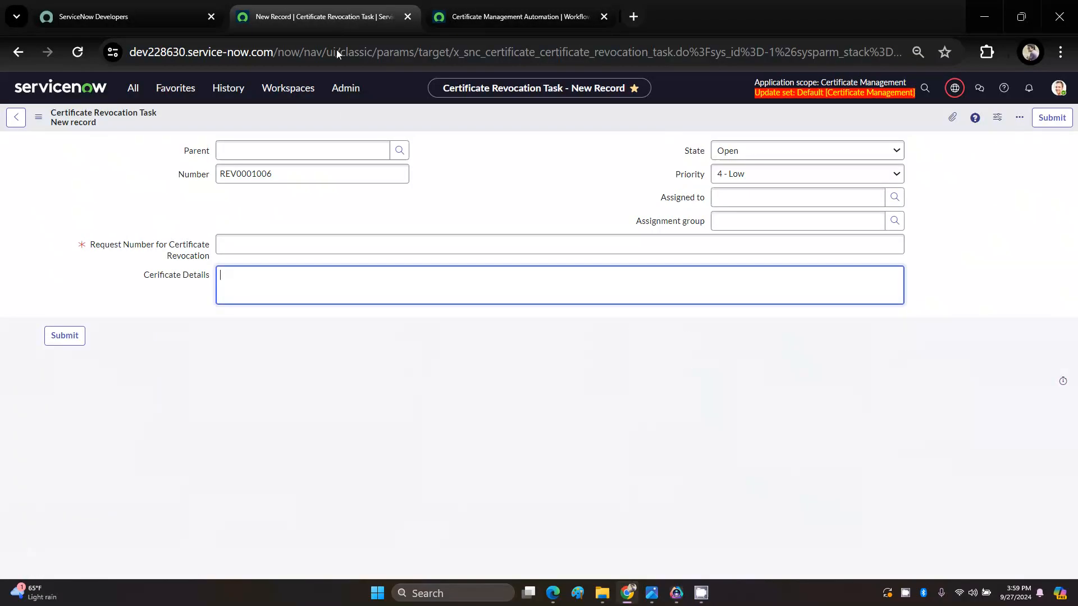
click(305, 157)
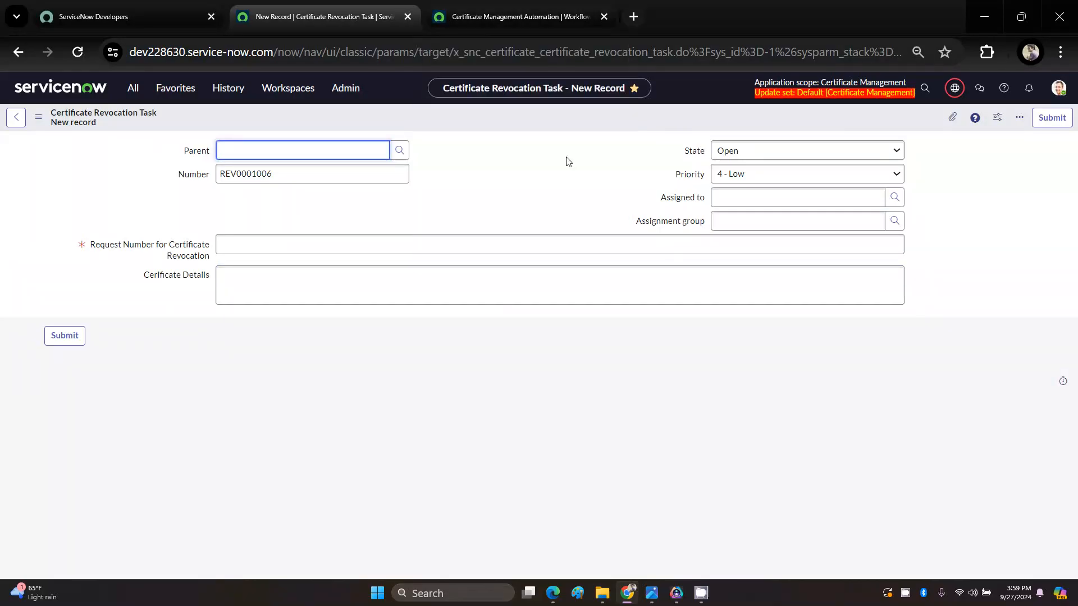
click(582, 370)
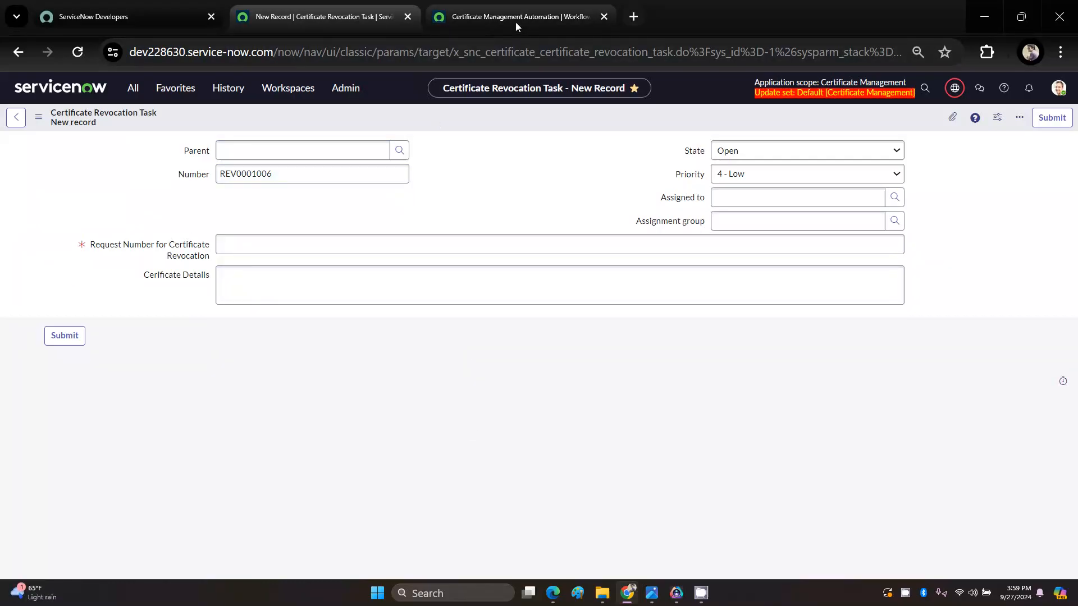
click(278, 150)
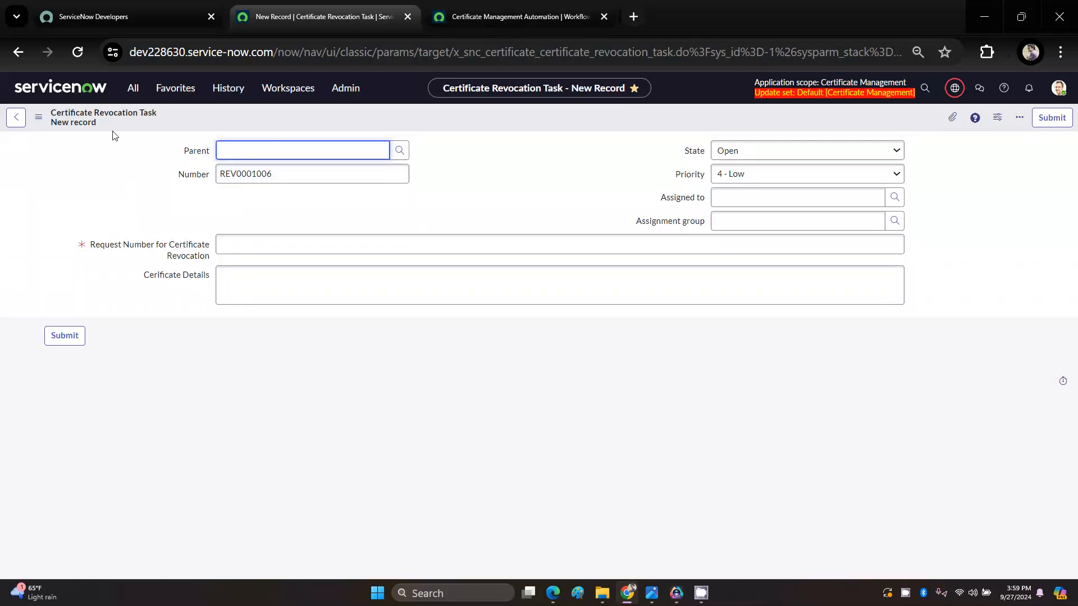
drag(167, 110, 50, 115)
key(alt+Left)
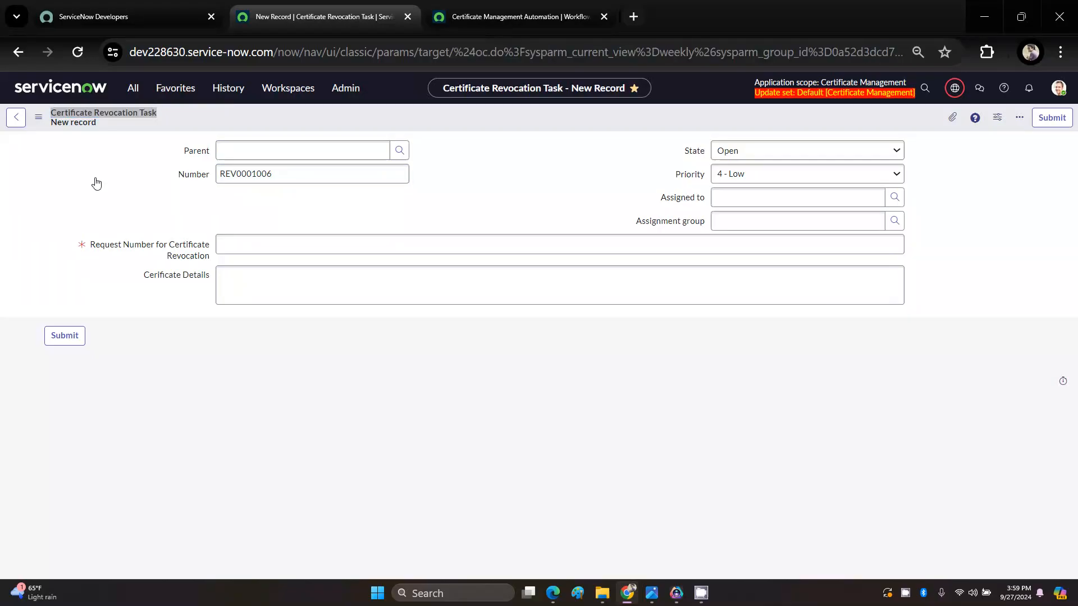
click(529, 17)
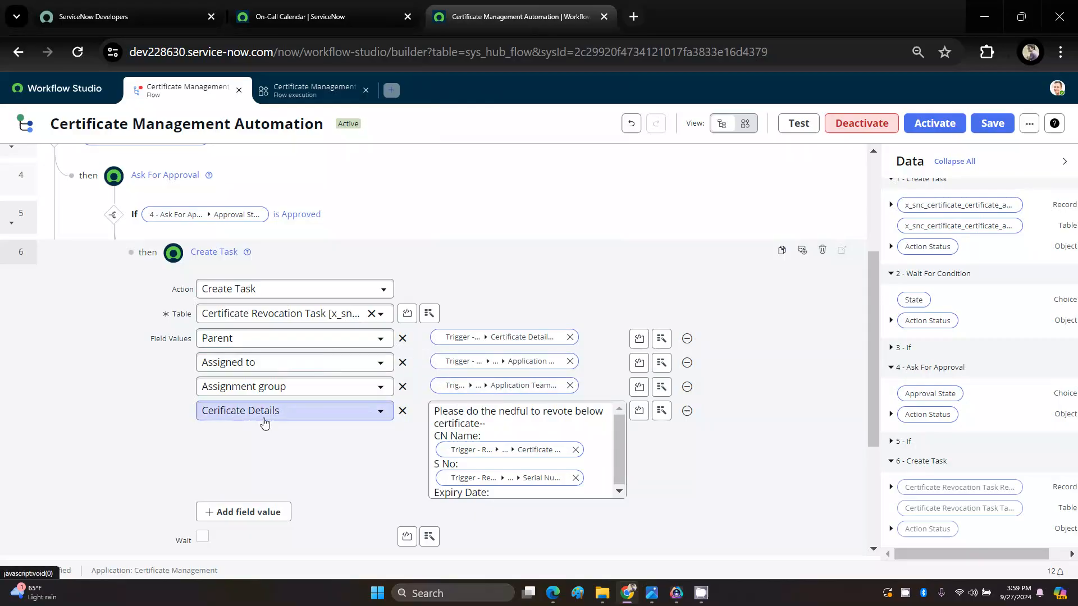
Step: Insert the trigger Certificate Details Record's Expiry Date after "Expiry Date:" in the Cerificate Details value, and finish the Create Task action
scroll(480, 451, down, 2)
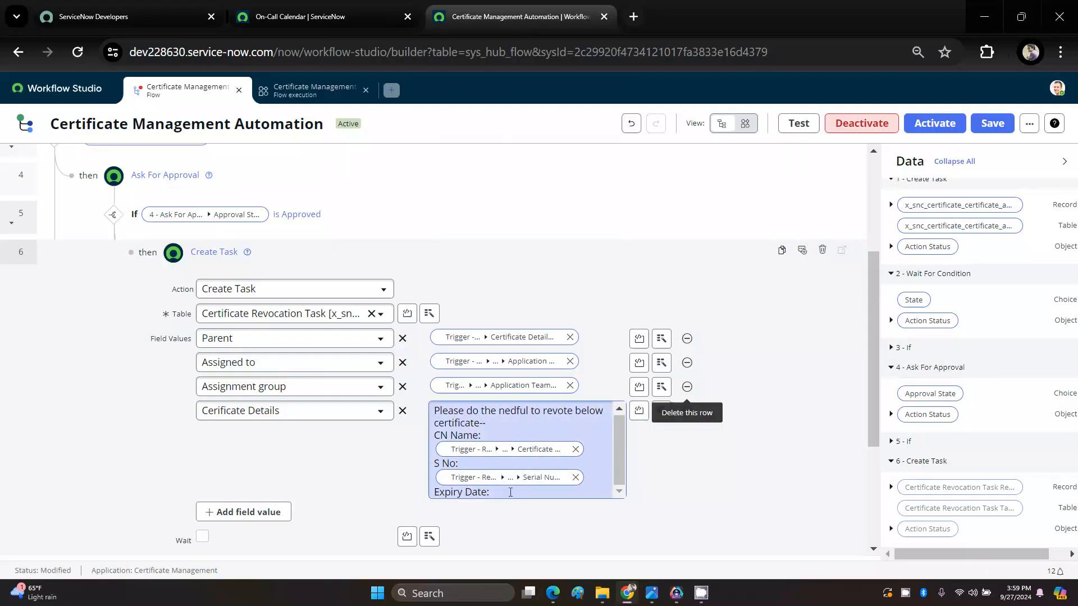
click(510, 492)
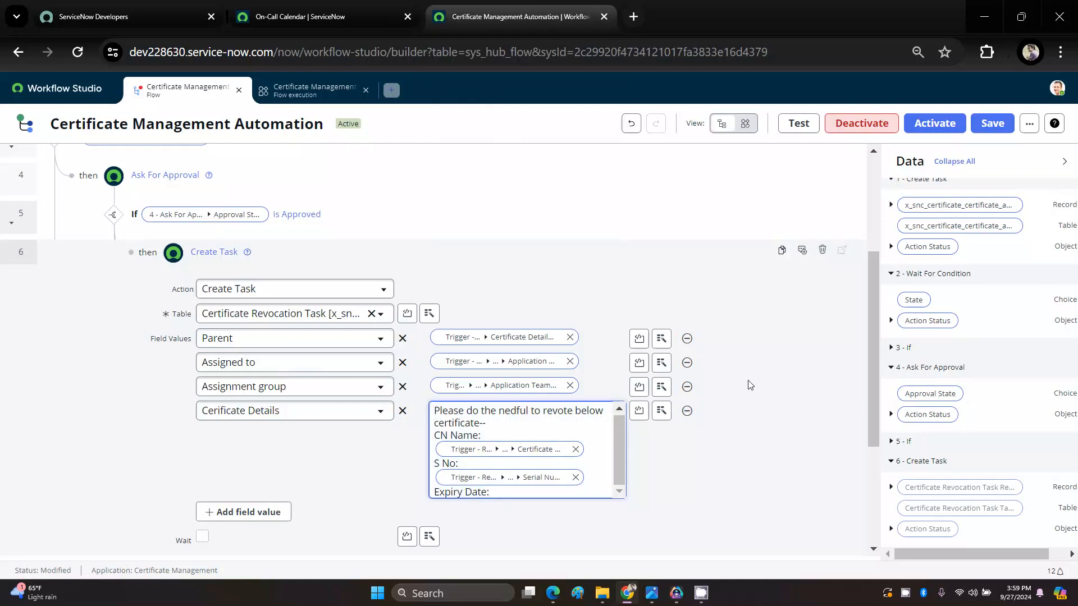
drag(874, 348, 912, 216)
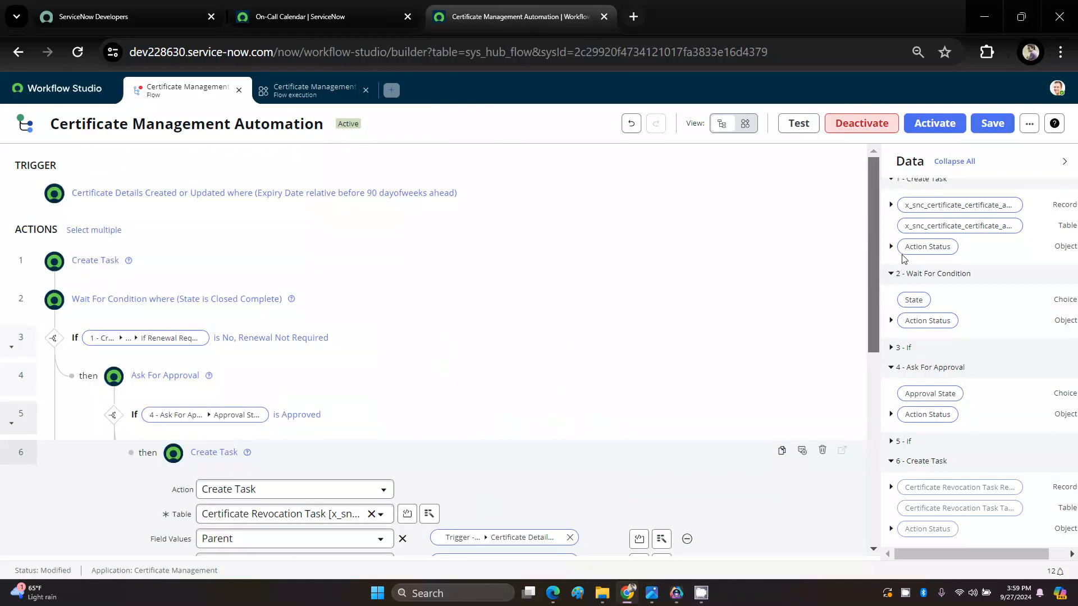
scroll(948, 292, up, 3)
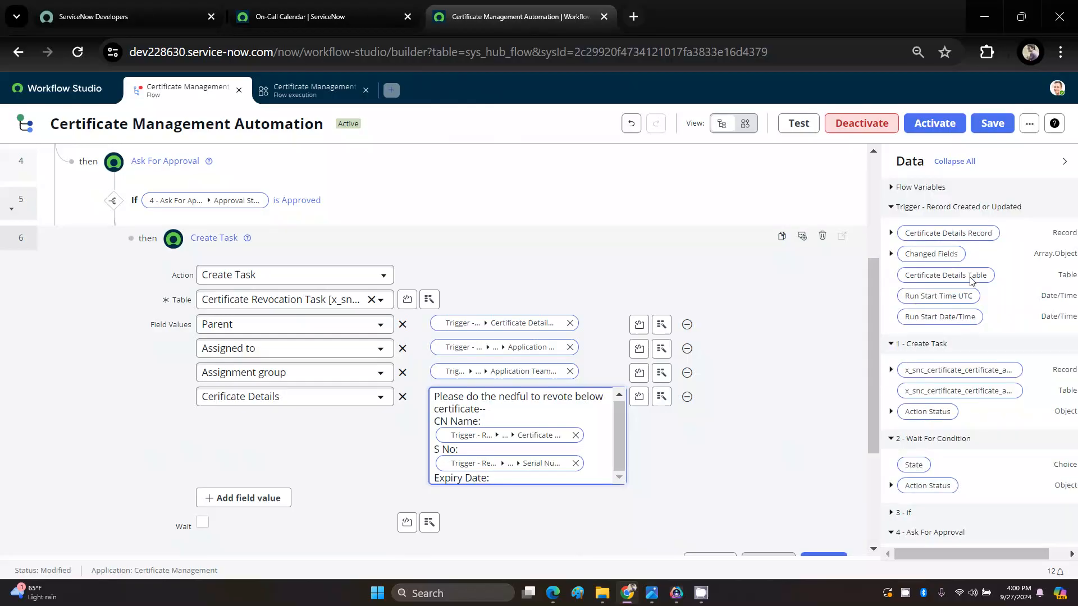
click(890, 235)
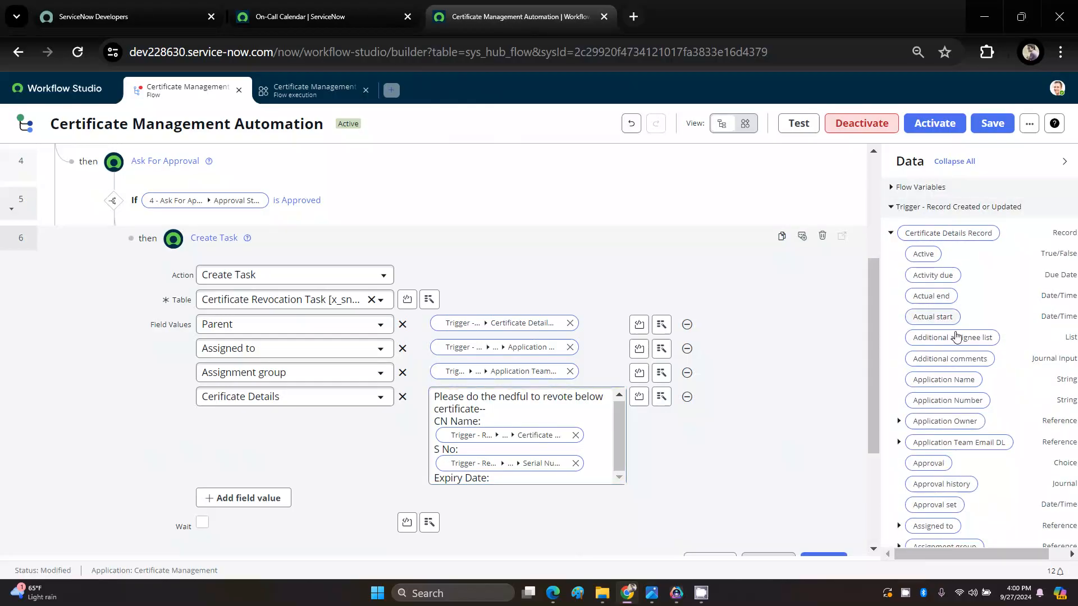
scroll(957, 343, down, 5)
scroll(962, 357, down, 3)
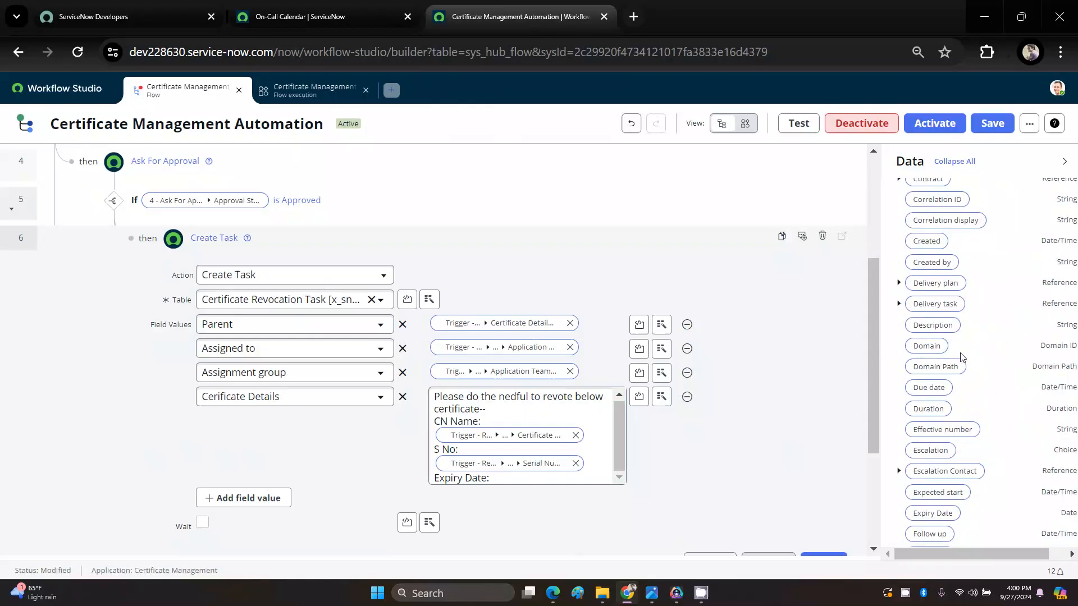
scroll(937, 413, down, 1)
drag(933, 435, 527, 482)
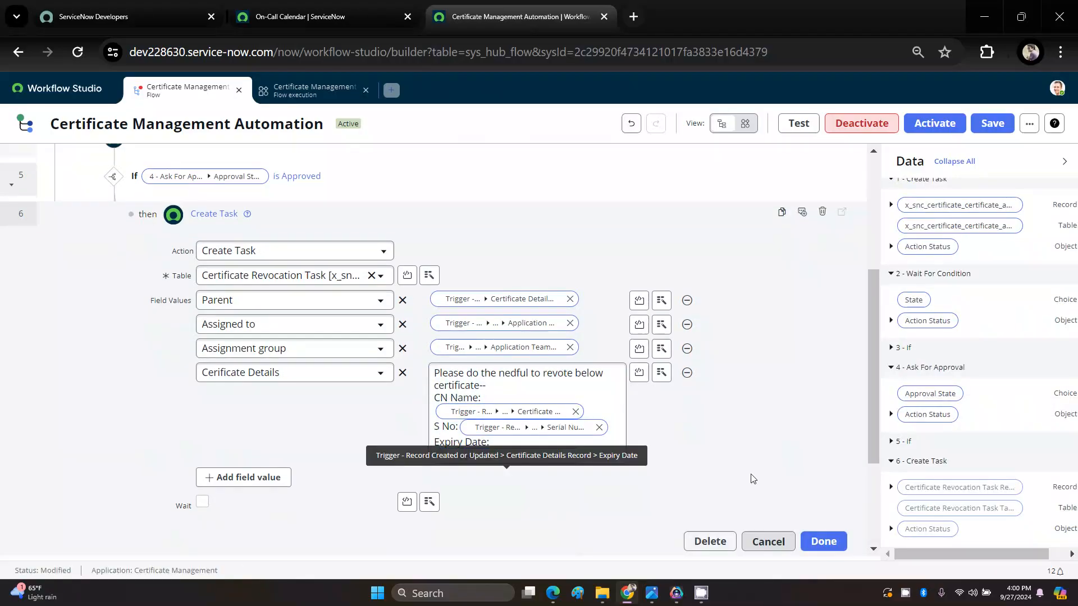
scroll(753, 479, down, 3)
click(830, 401)
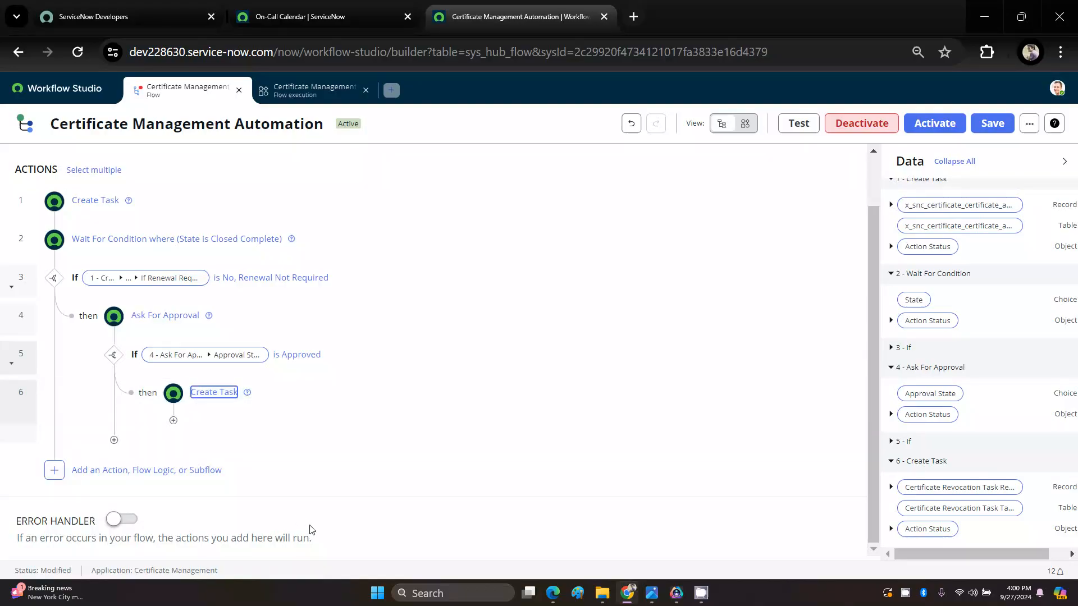
scroll(650, 257, up, 2)
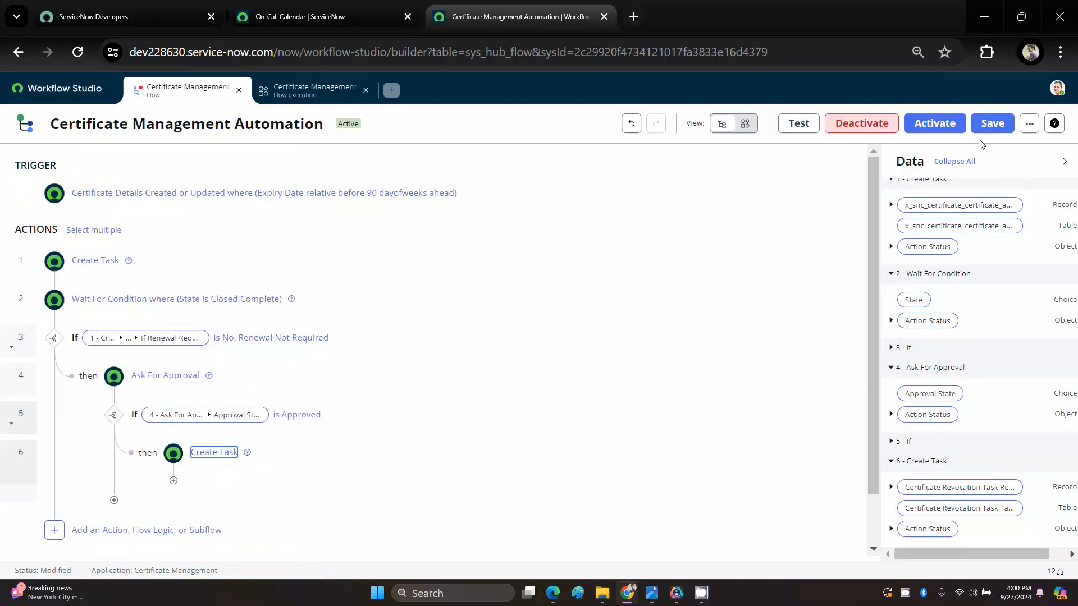
Step: Save the flow, and save the new Certificate Details record for Cert007, reloading it to show its related records
click(997, 134)
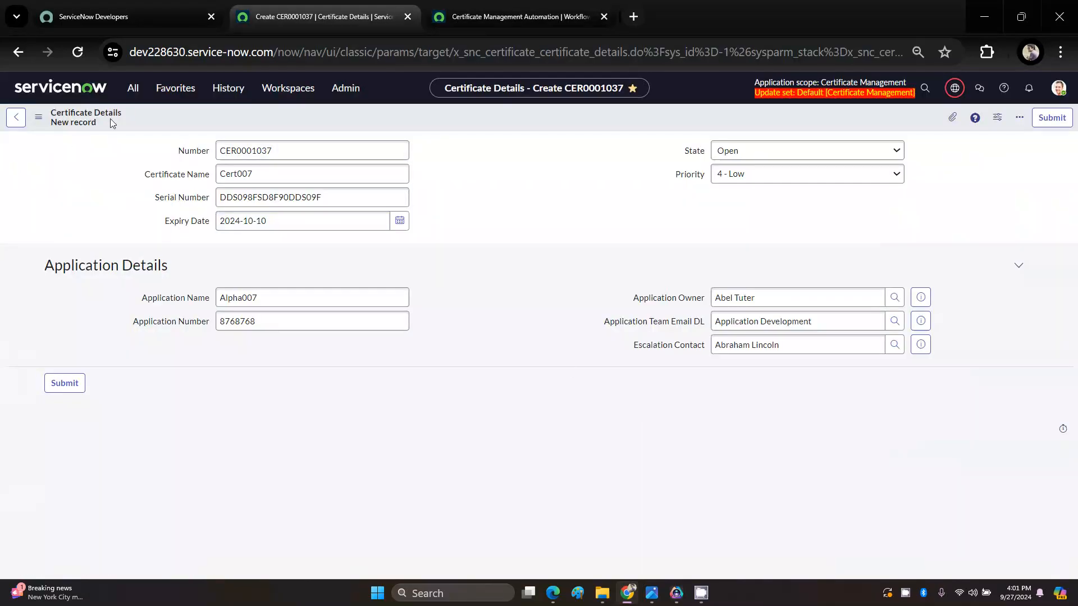
right_click(503, 124)
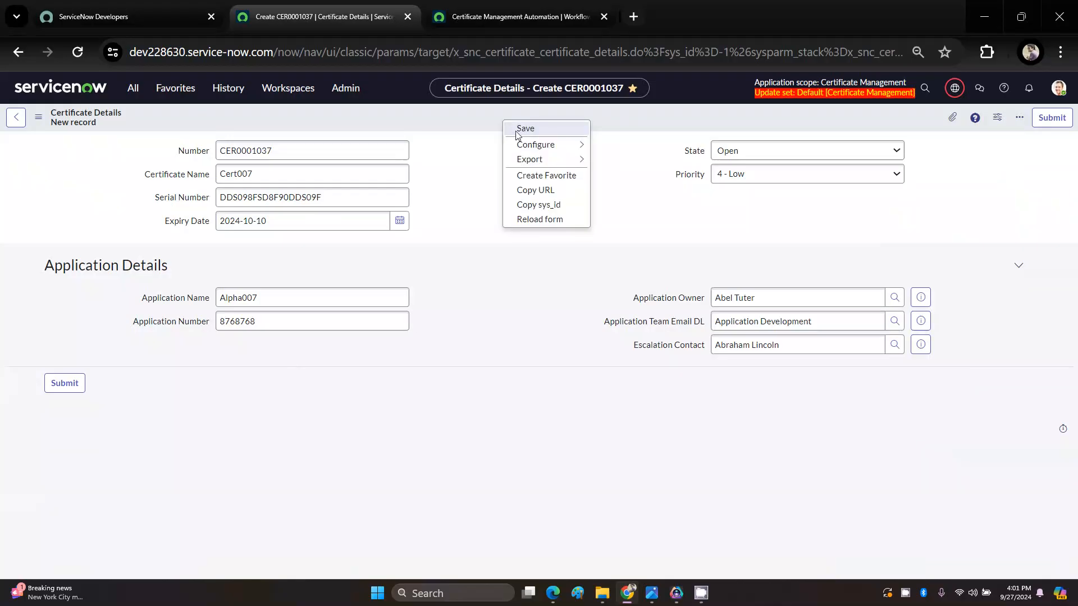
click(525, 129)
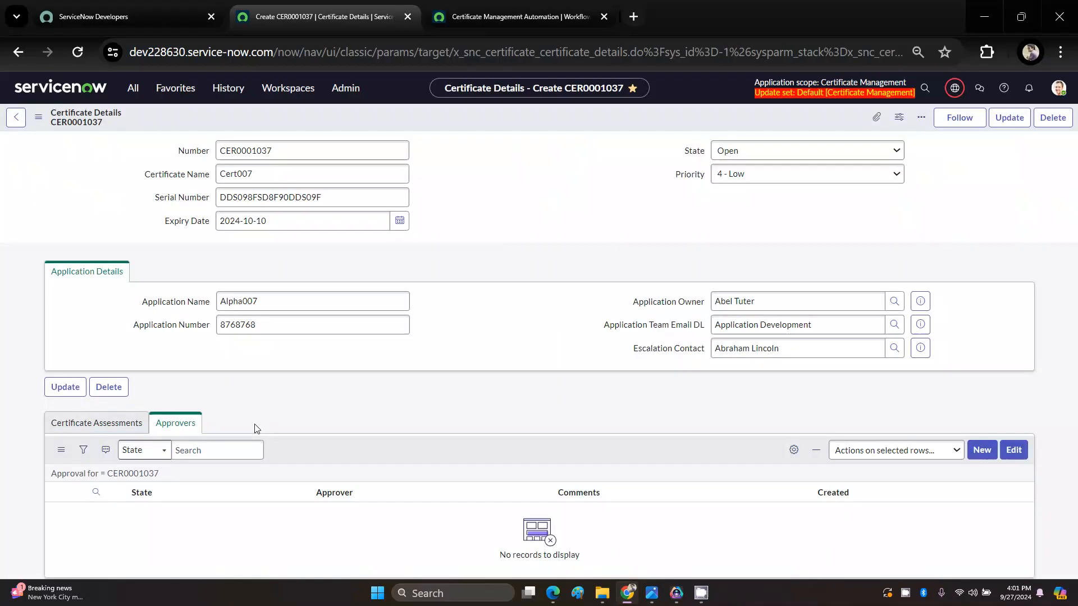
right_click(463, 125)
click(478, 133)
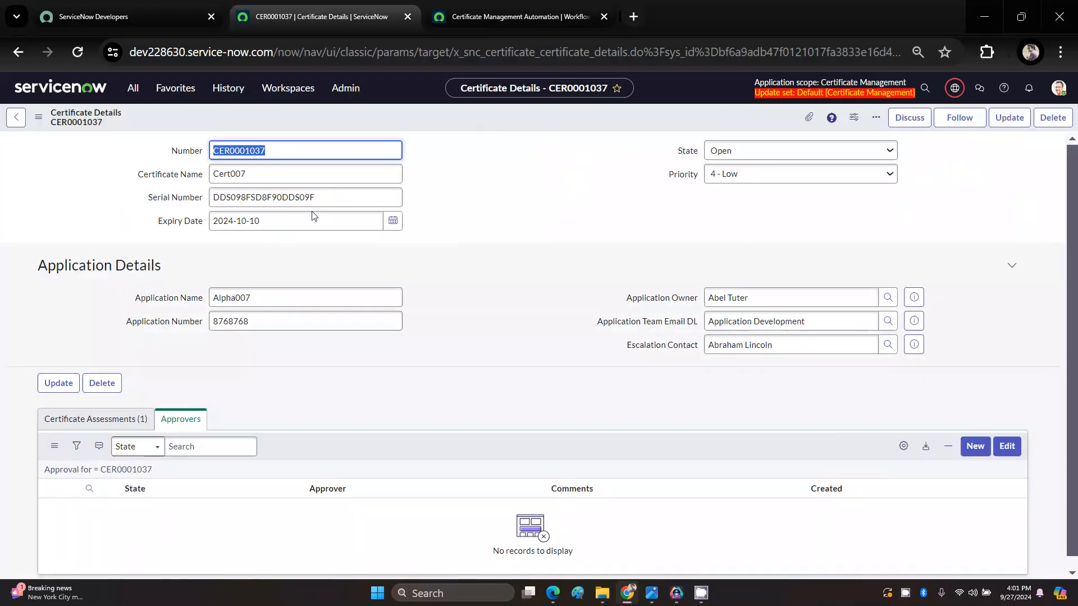
Step: Open Cert007's certificate assessment, set If Renewal Required? to "No, Renewal Not Required" and State to Closed Complete, and save it
click(96, 438)
scroll(106, 466, down, 1)
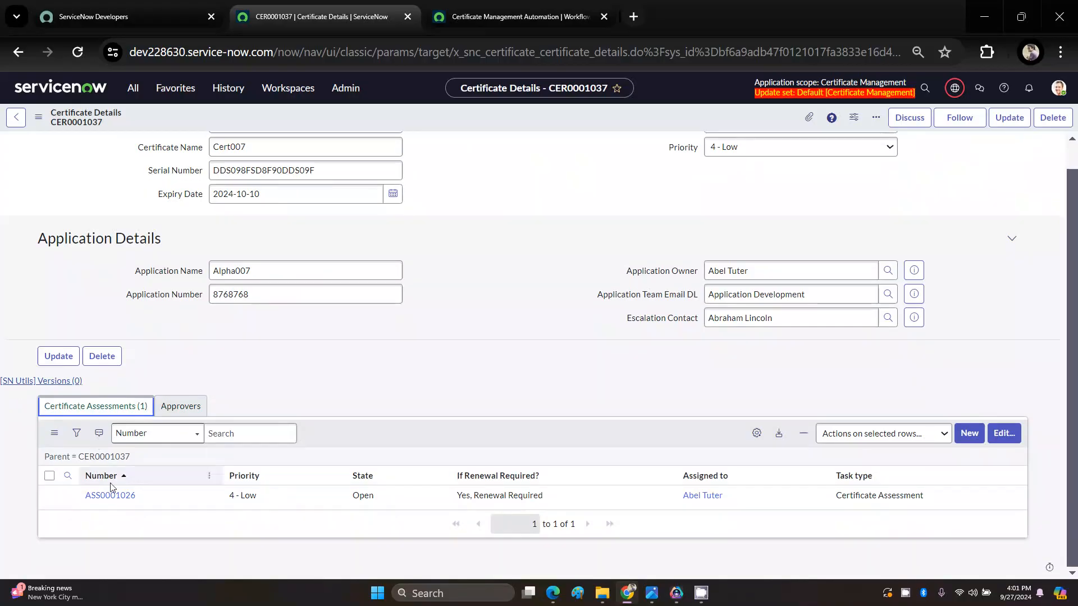
click(112, 498)
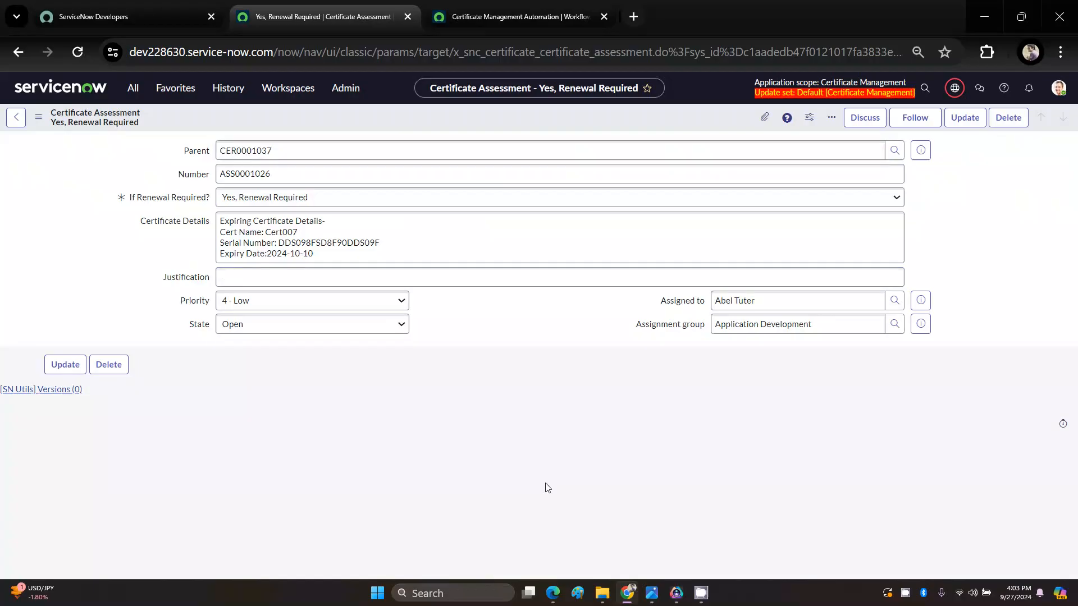
click(291, 201)
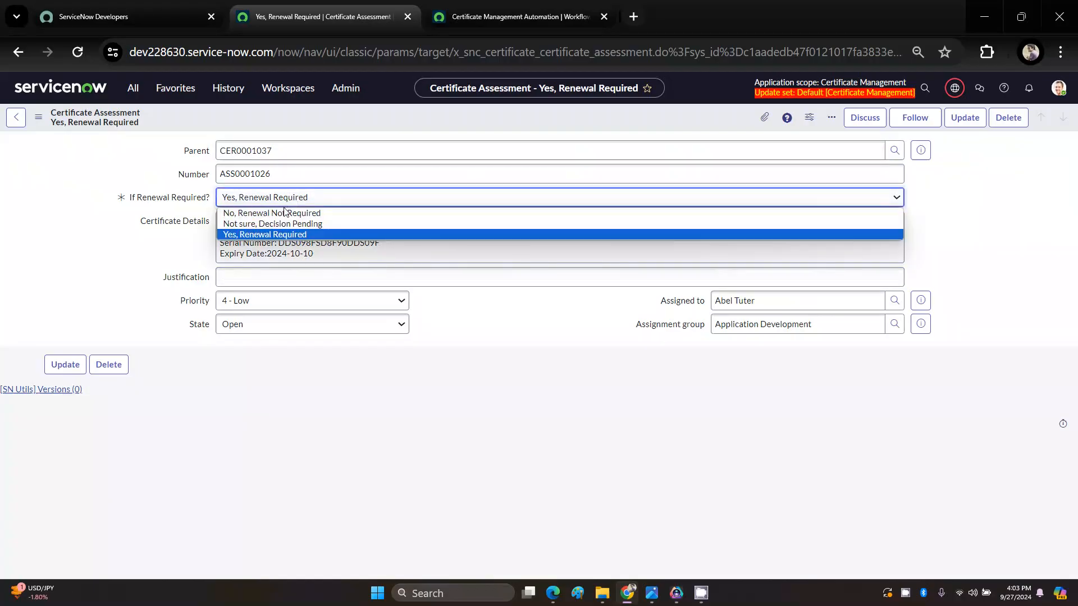
click(250, 213)
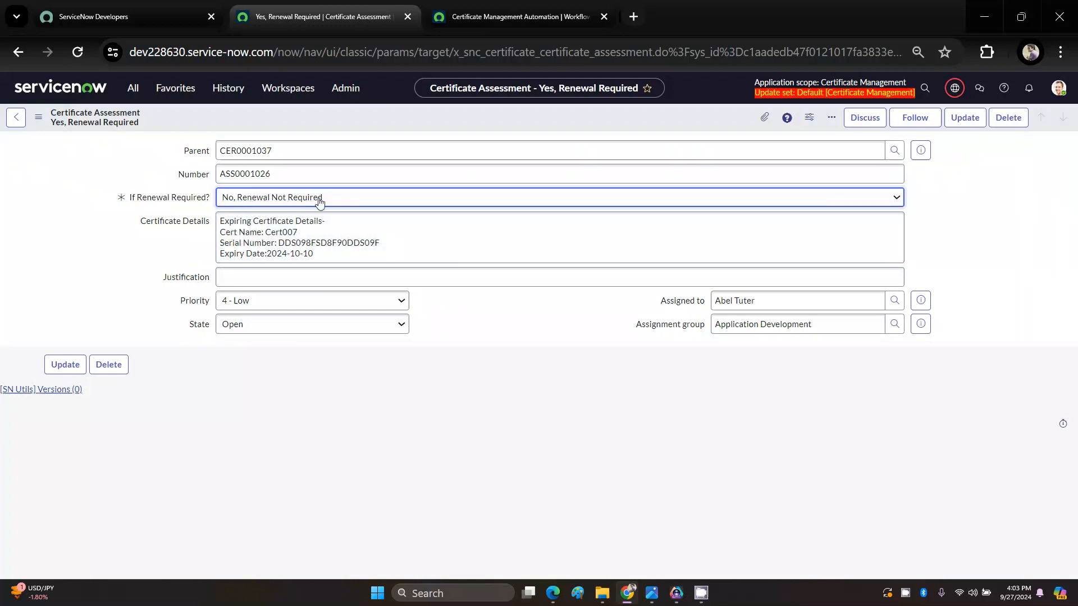
click(256, 324)
click(292, 372)
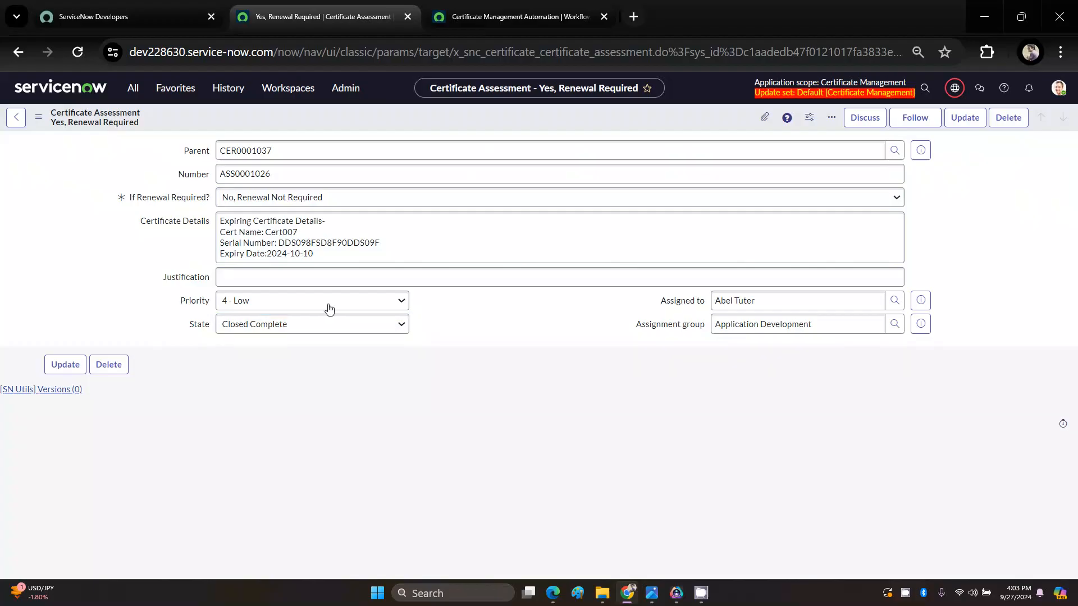
right_click(413, 119)
click(429, 129)
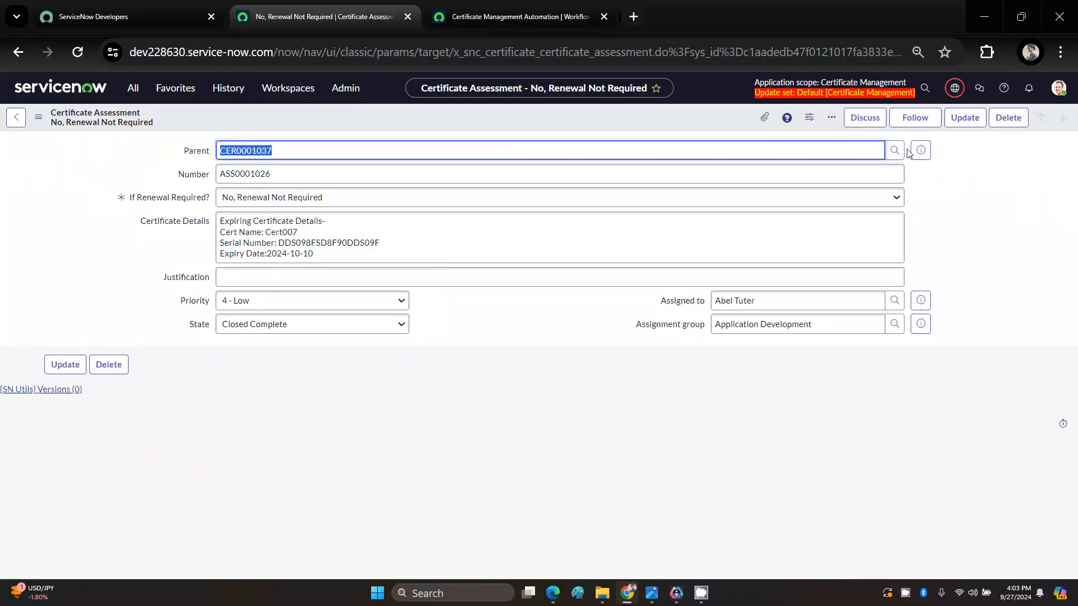
Step: Return to the parent Certificate Details record and examine its approval requests and the actions available on the first one
click(921, 150)
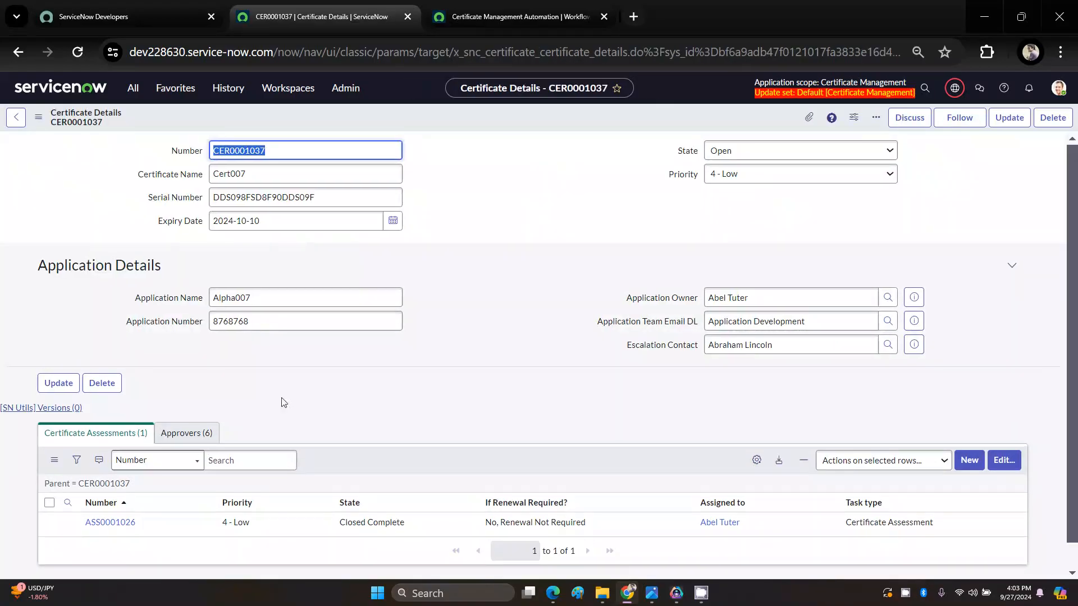
click(174, 444)
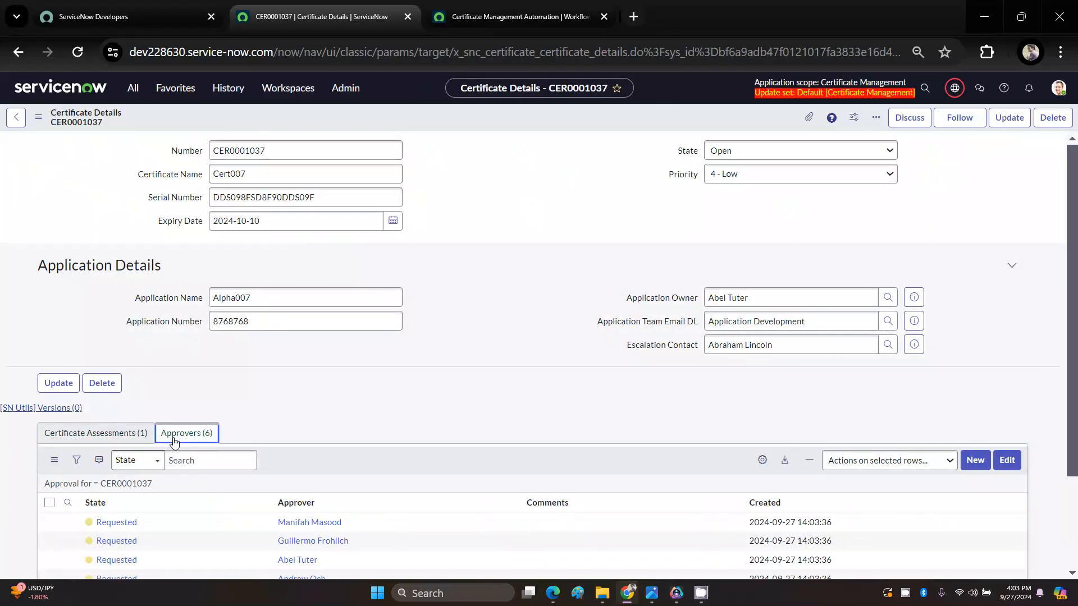
scroll(174, 444, down, 2)
scroll(176, 440, up, 2)
scroll(151, 458, down, 2)
right_click(121, 442)
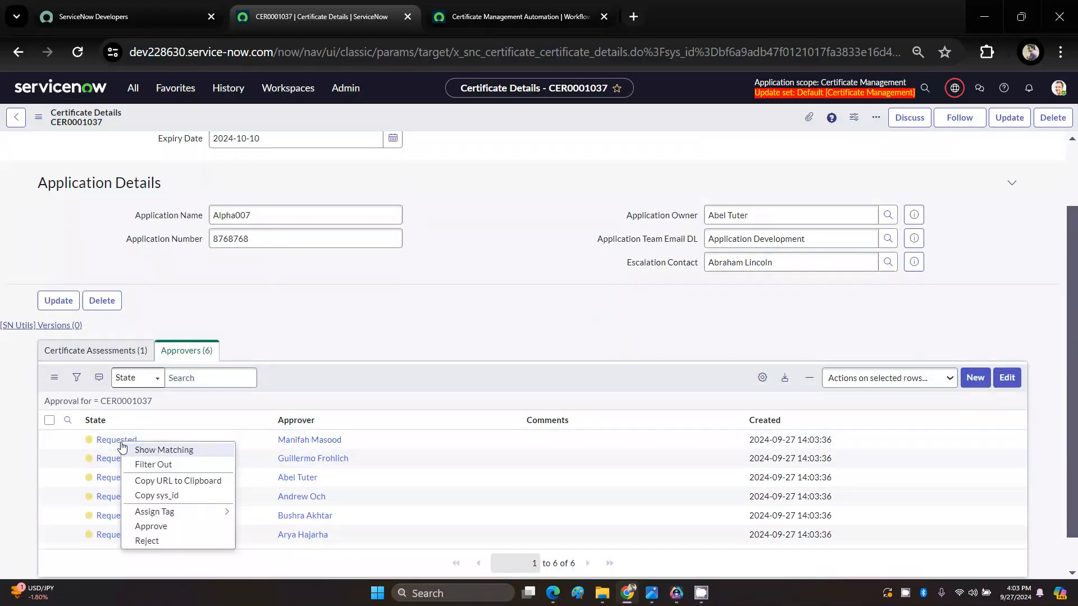
key(Escape)
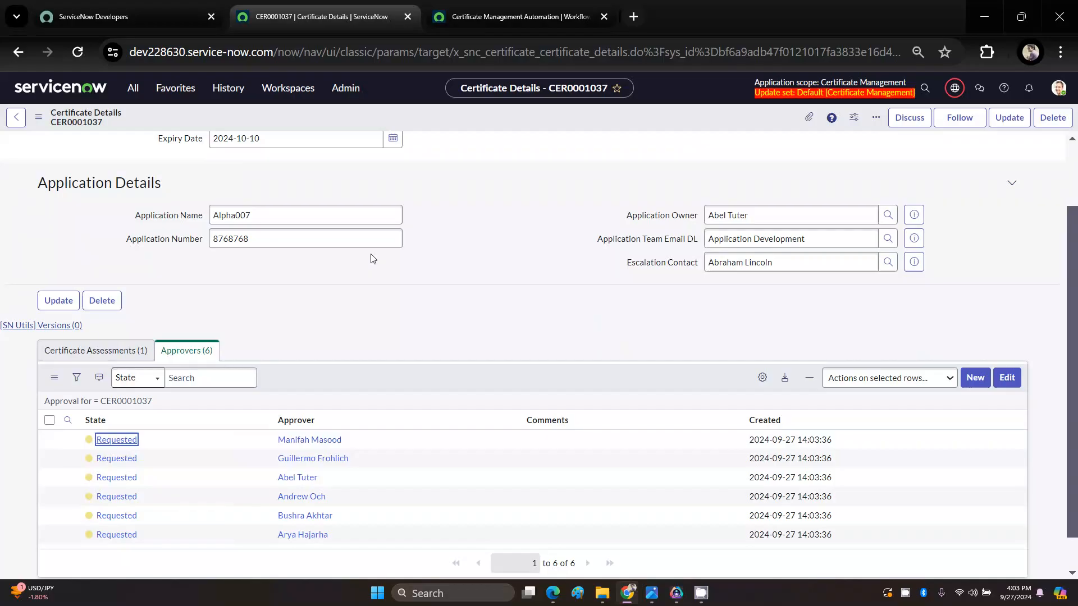
click(491, 16)
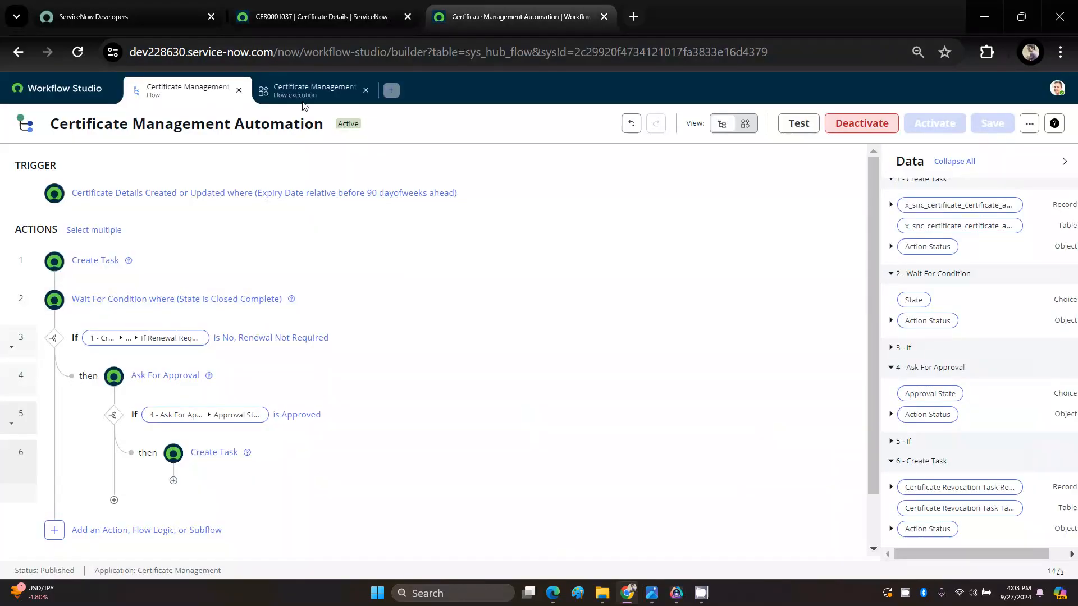
click(331, 14)
click(507, 17)
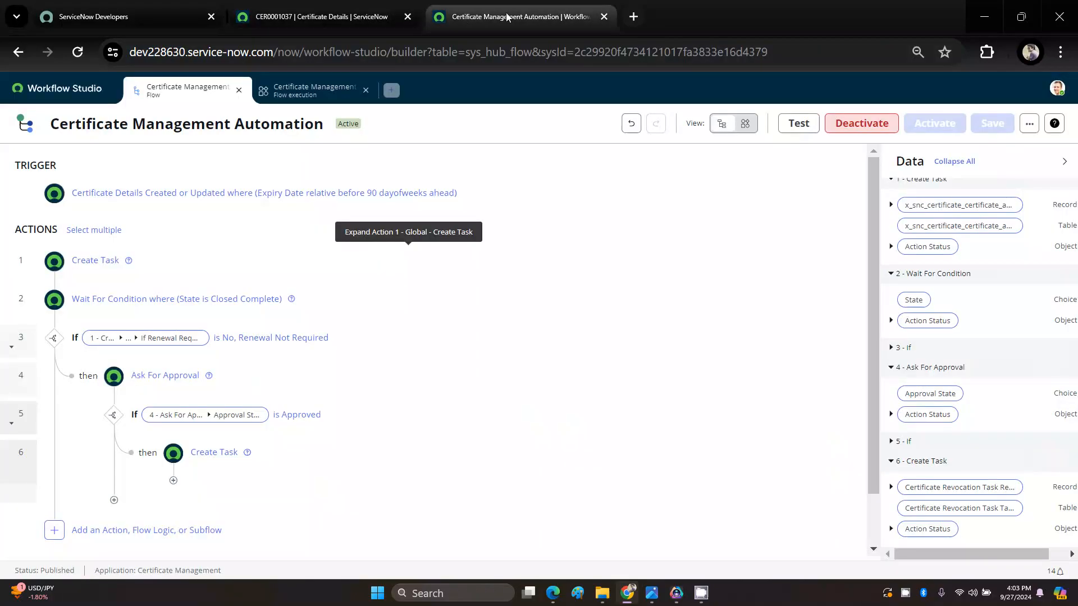
click(331, 15)
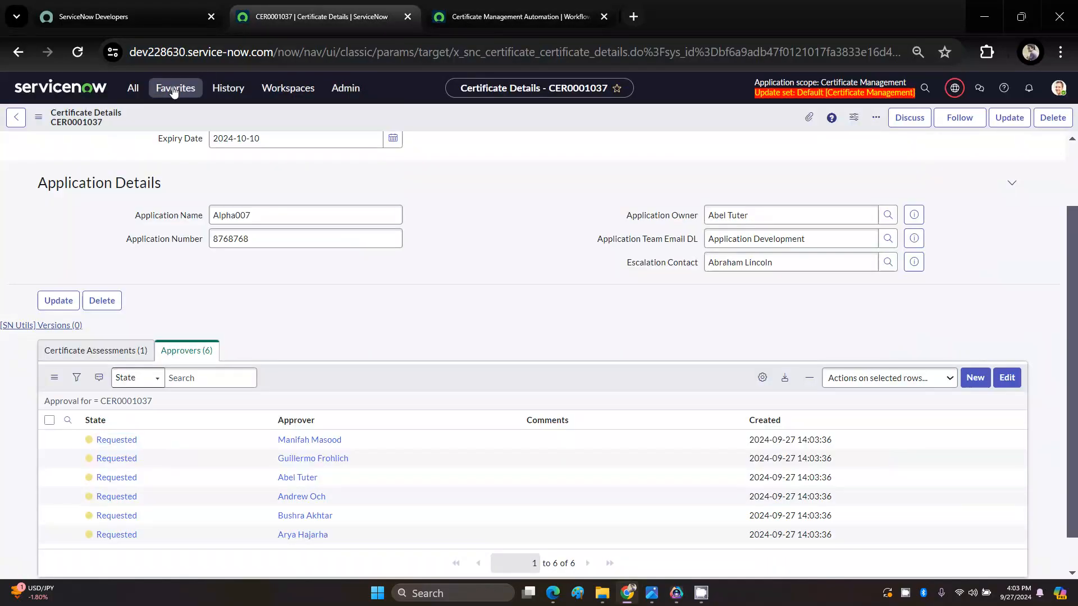
Step: Open the list of all Certificate Revocation Tasks in a separate browser tab and delete the existing KOKOKKOO test task
click(174, 88)
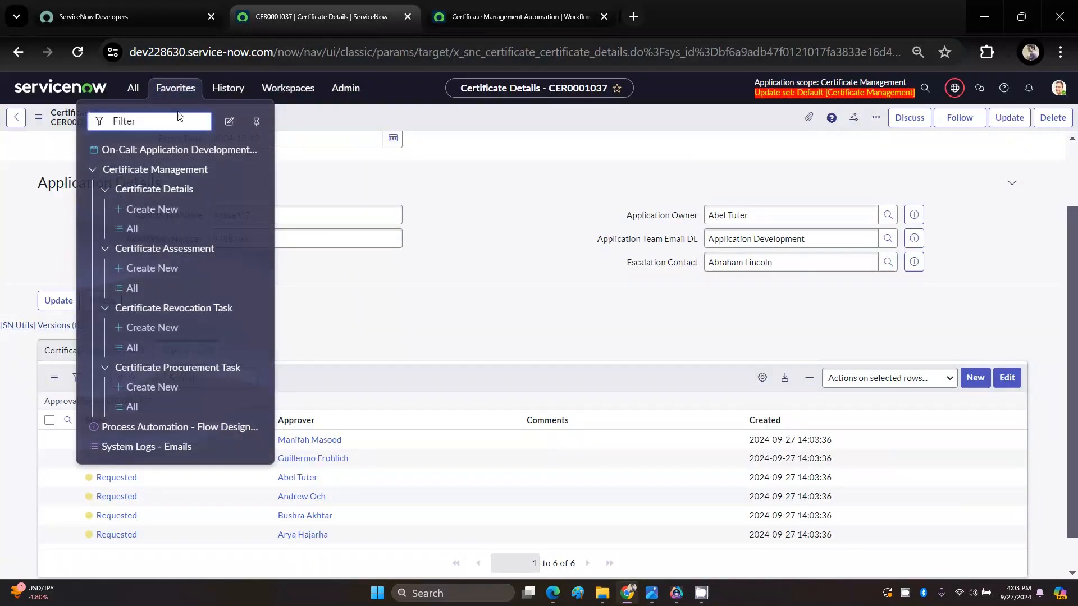
ctrl+click(132, 349)
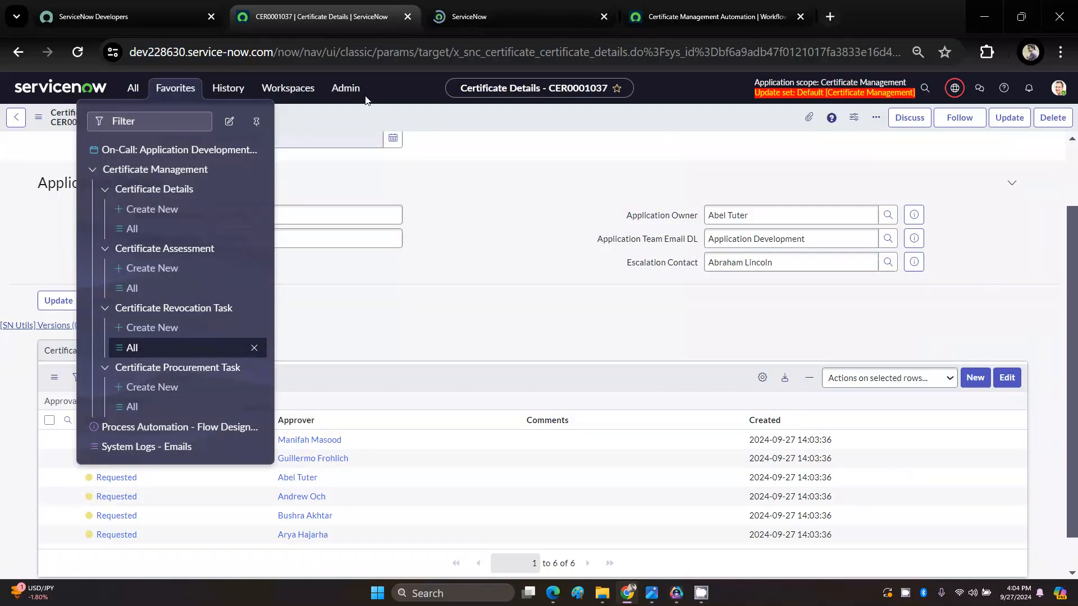
click(494, 16)
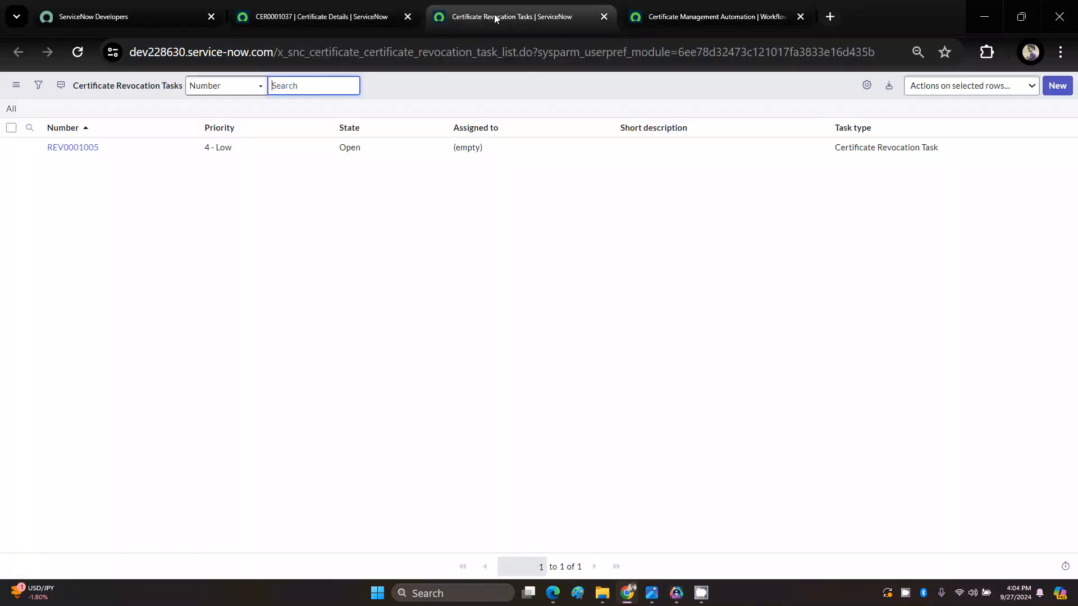
click(77, 149)
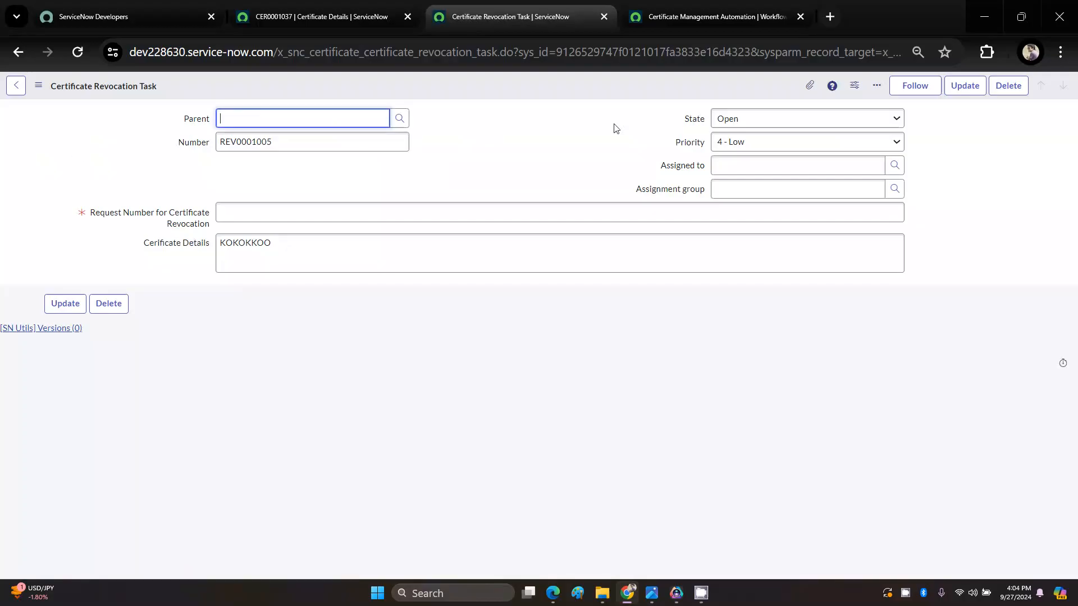
click(1013, 92)
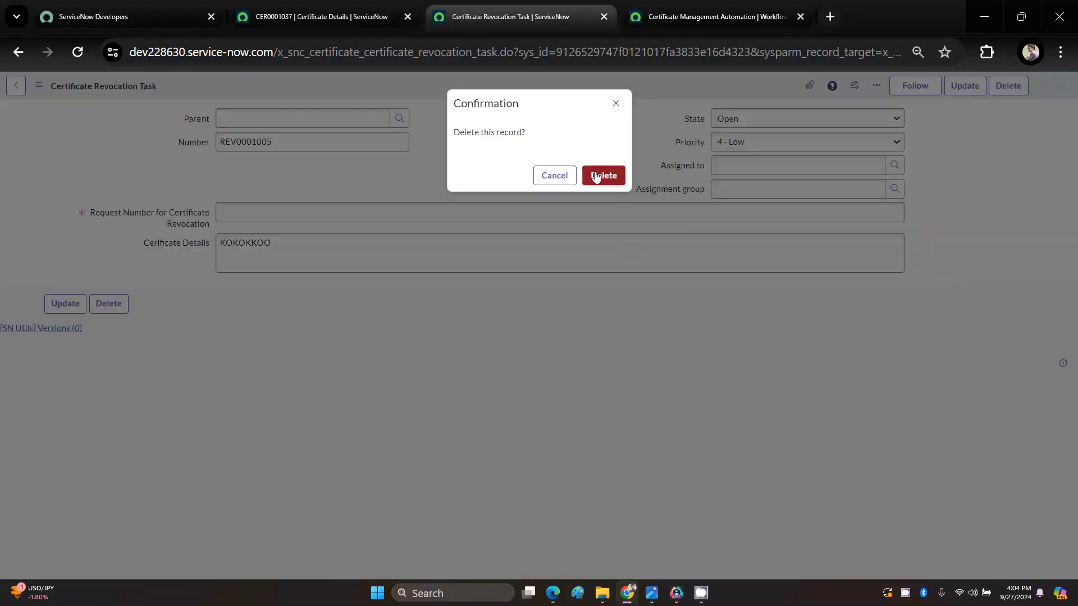
click(596, 177)
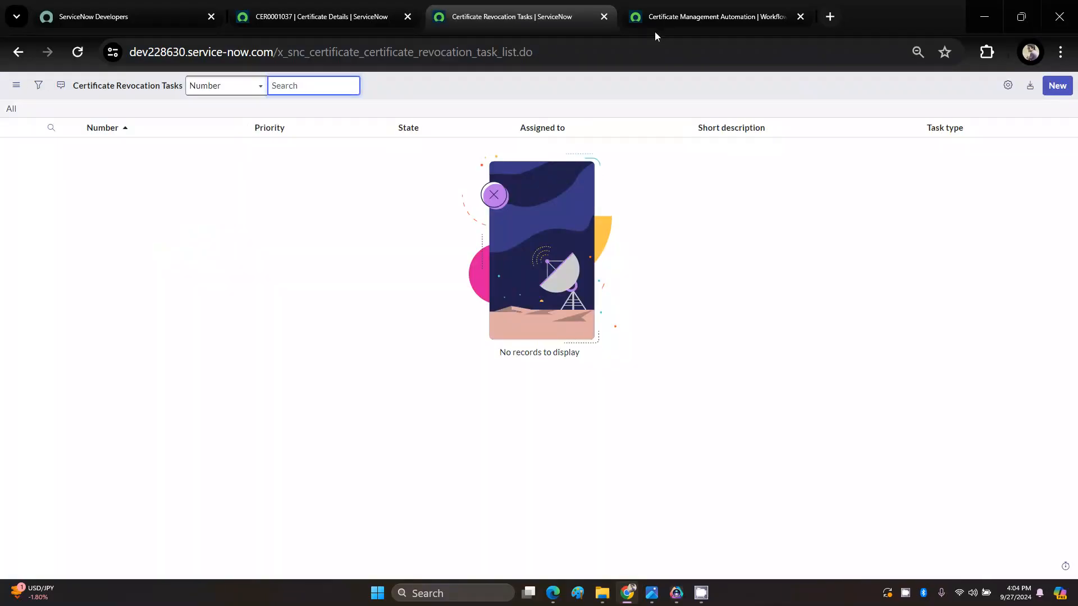
Step: Return to the Cert007 Certificate Details record and approve the first approval request
click(697, 19)
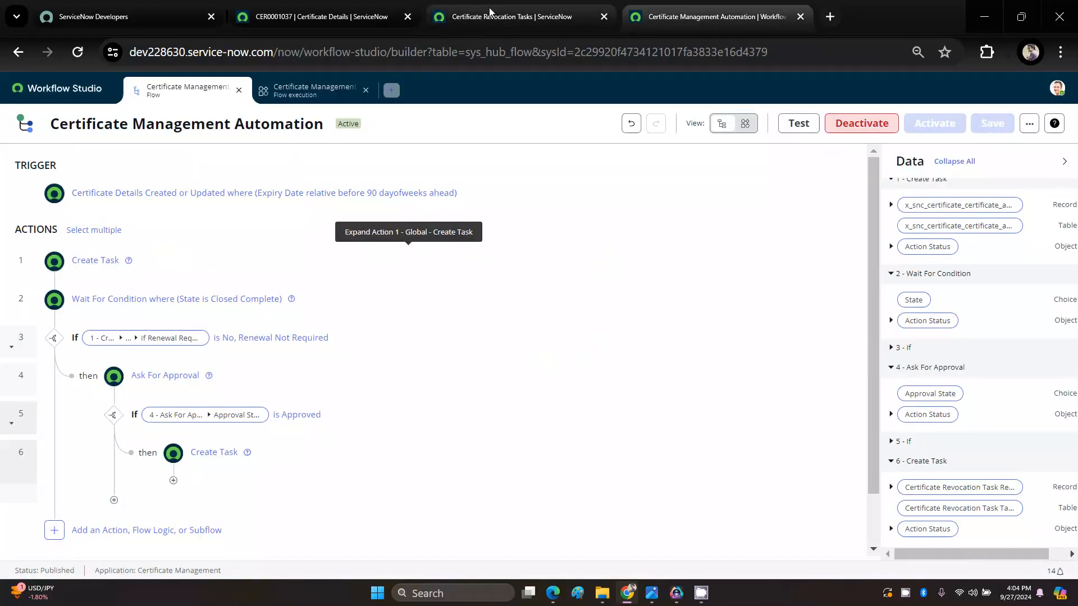
click(312, 17)
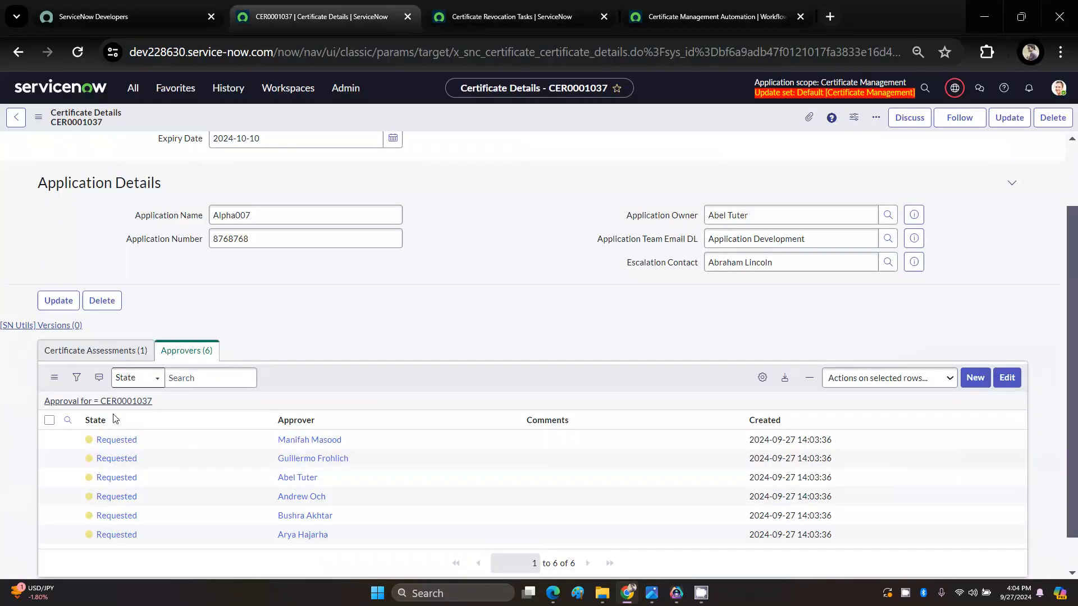
right_click(117, 441)
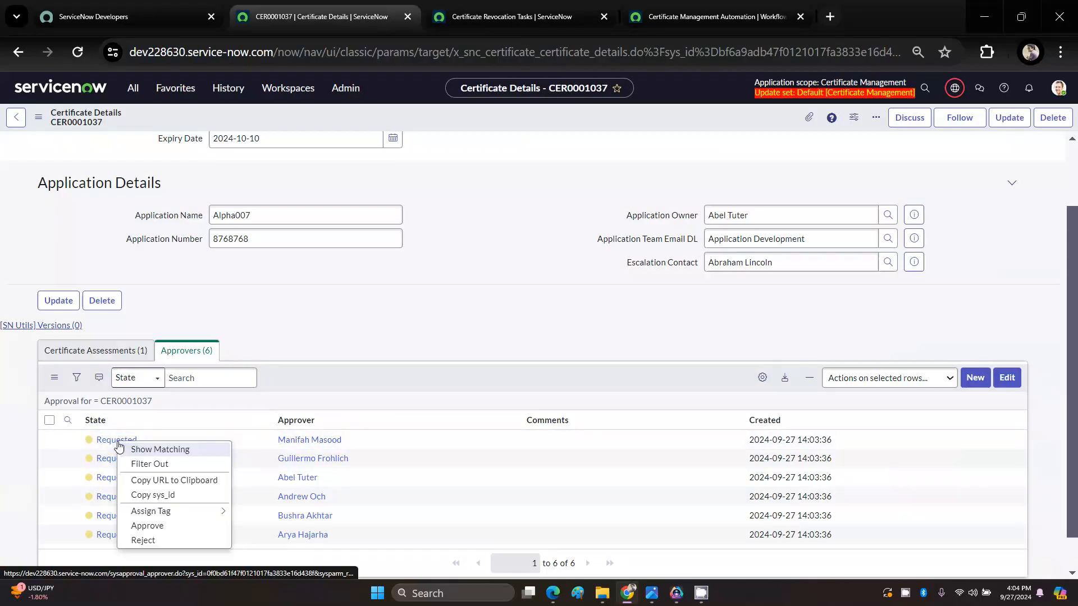
click(152, 527)
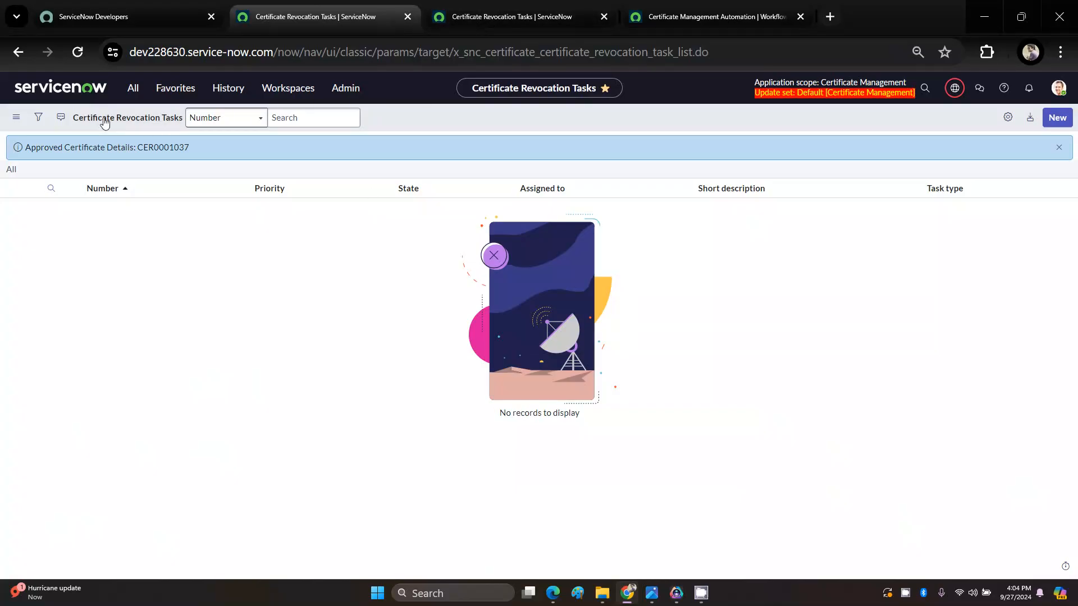
Step: Refresh the Certificate Revocation Tasks list, open the generated task and examine its Parent field
click(79, 53)
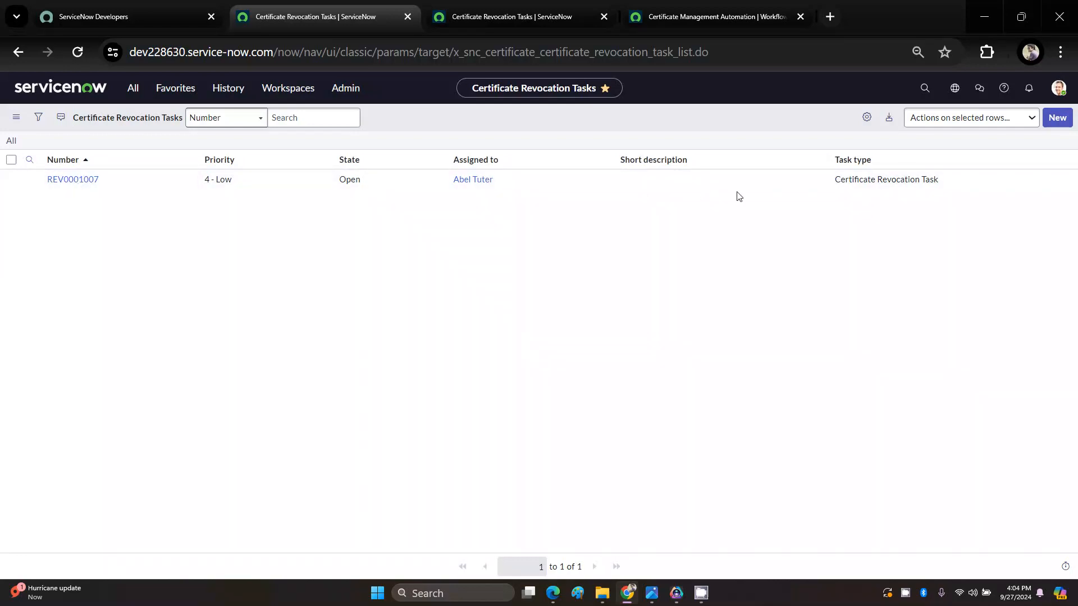
click(68, 180)
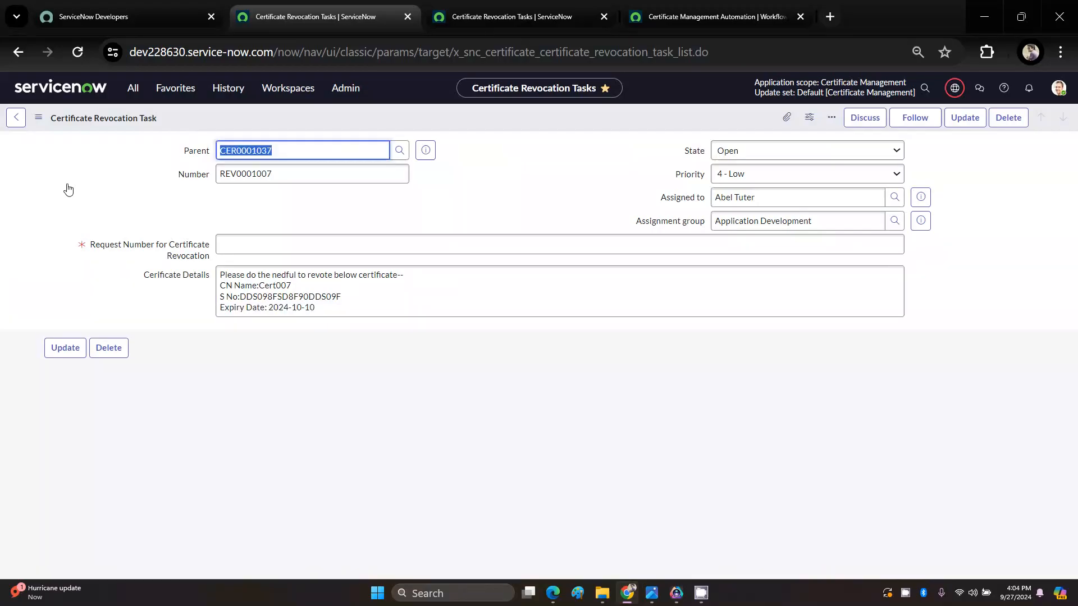
click(291, 153)
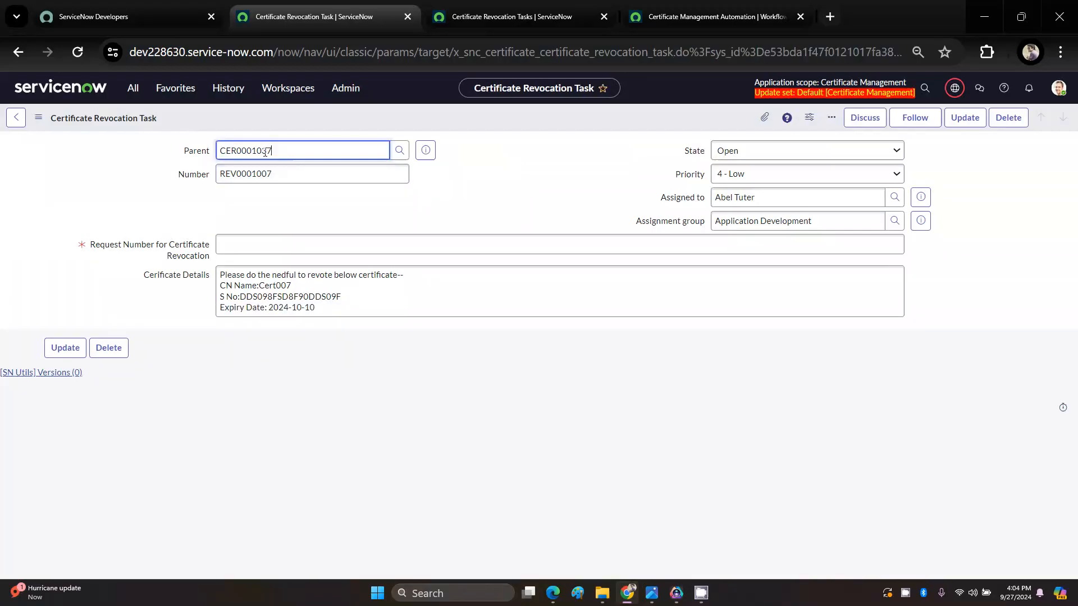
drag(291, 148, 208, 154)
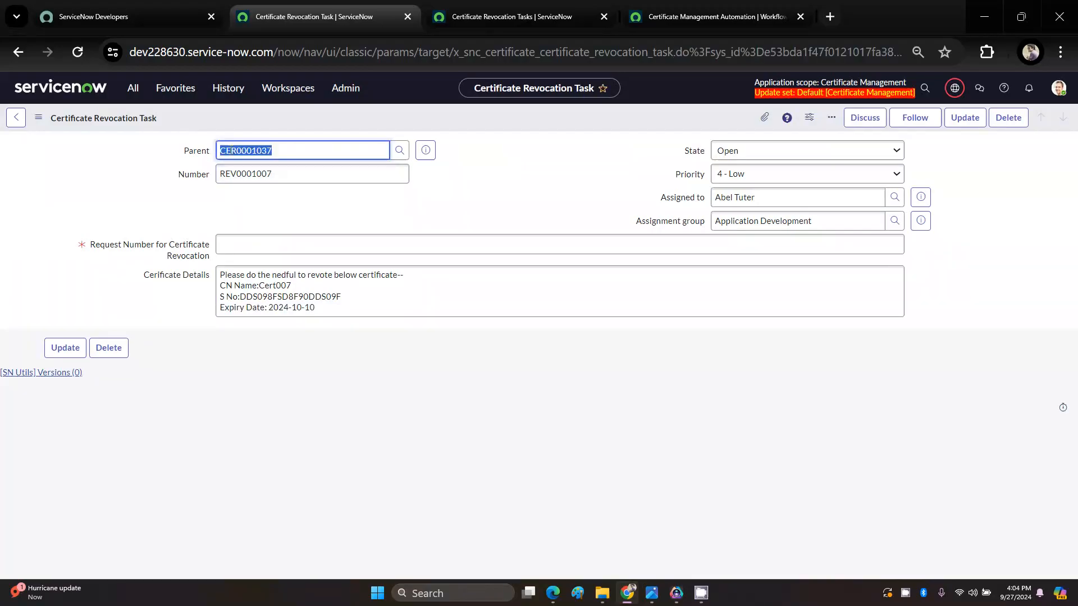
click(314, 151)
drag(305, 153, 207, 156)
Step: Close the extra Certificate Revocation Tasks browser tab and return to the generated revocation task record
click(491, 17)
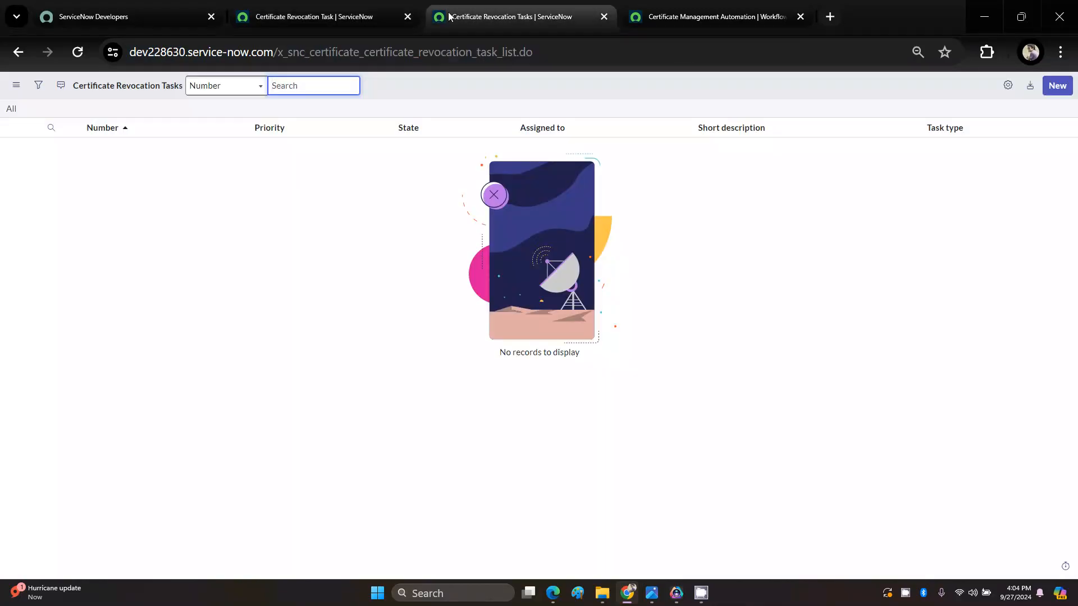
click(345, 13)
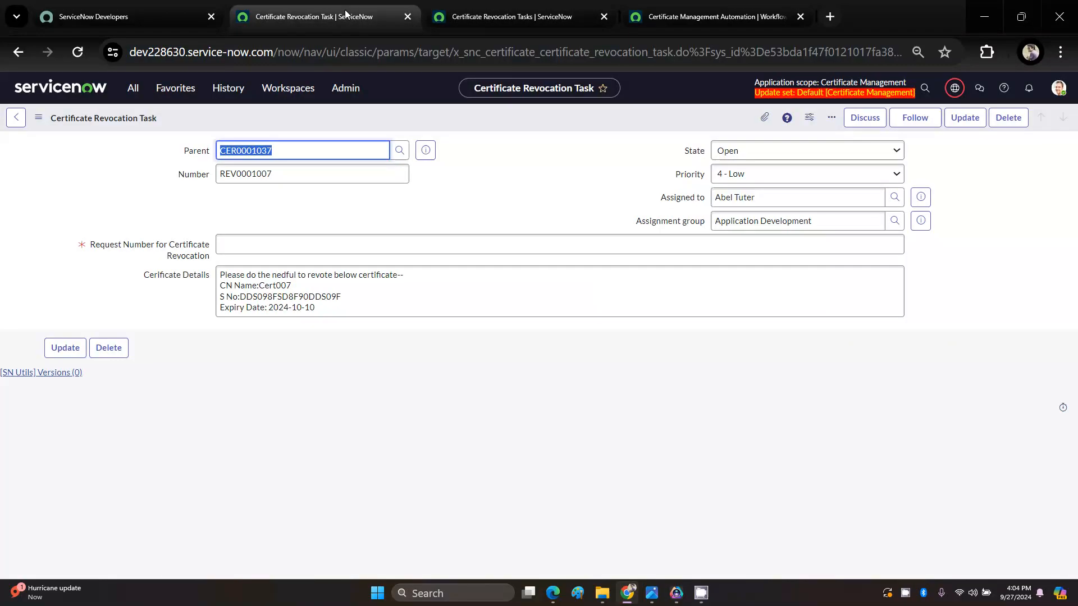
click(608, 18)
click(604, 17)
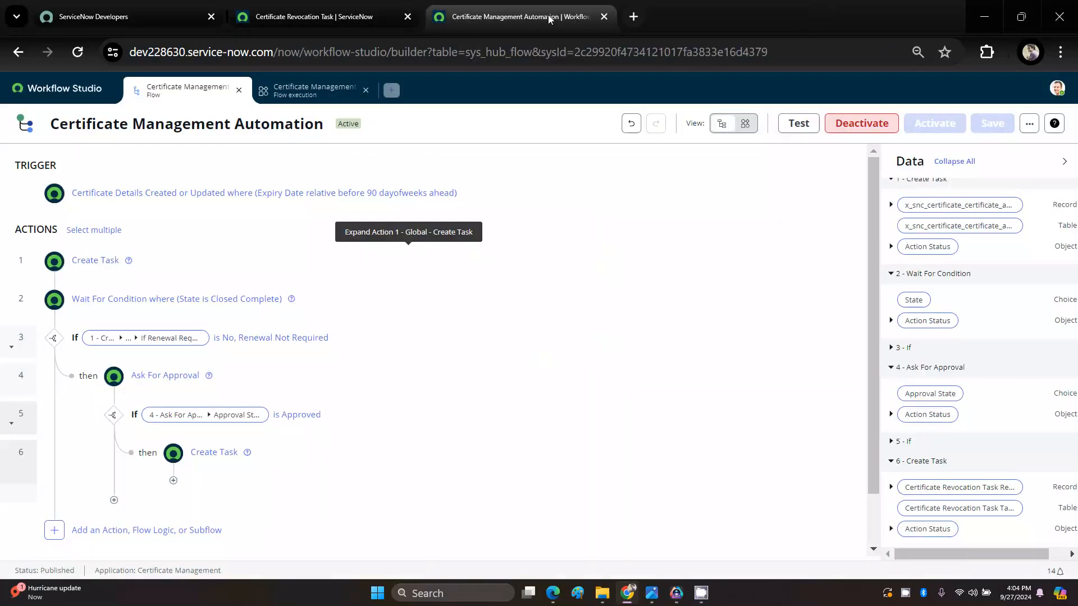
click(353, 16)
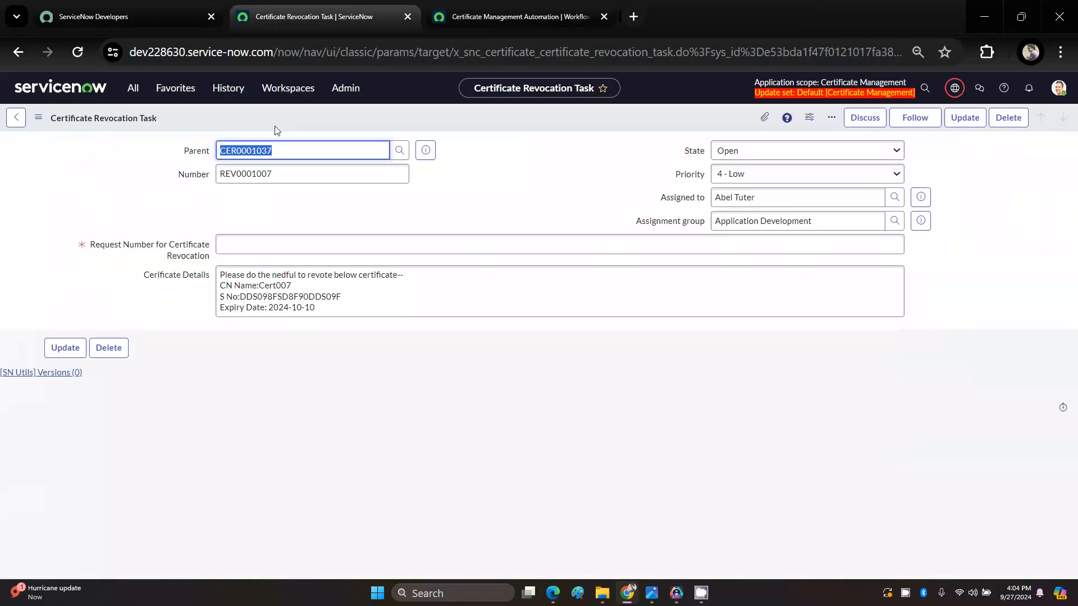
Step: Examine the revocation task's Number, certificate details and mandatory Request Number for Certificate Revocation field
click(277, 175)
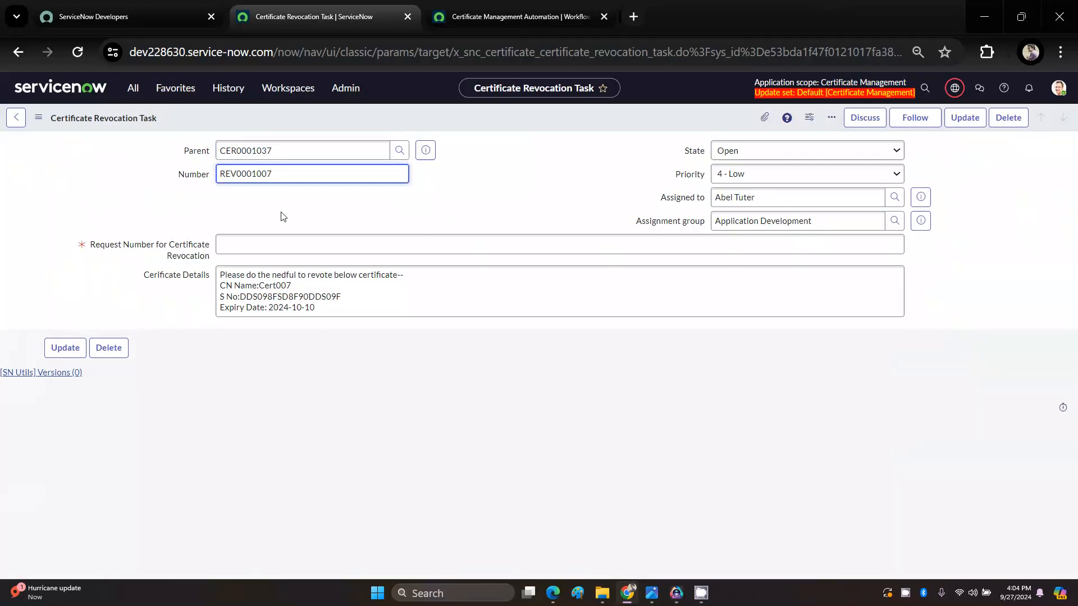
triple_click(295, 285)
drag(316, 307, 241, 297)
click(287, 341)
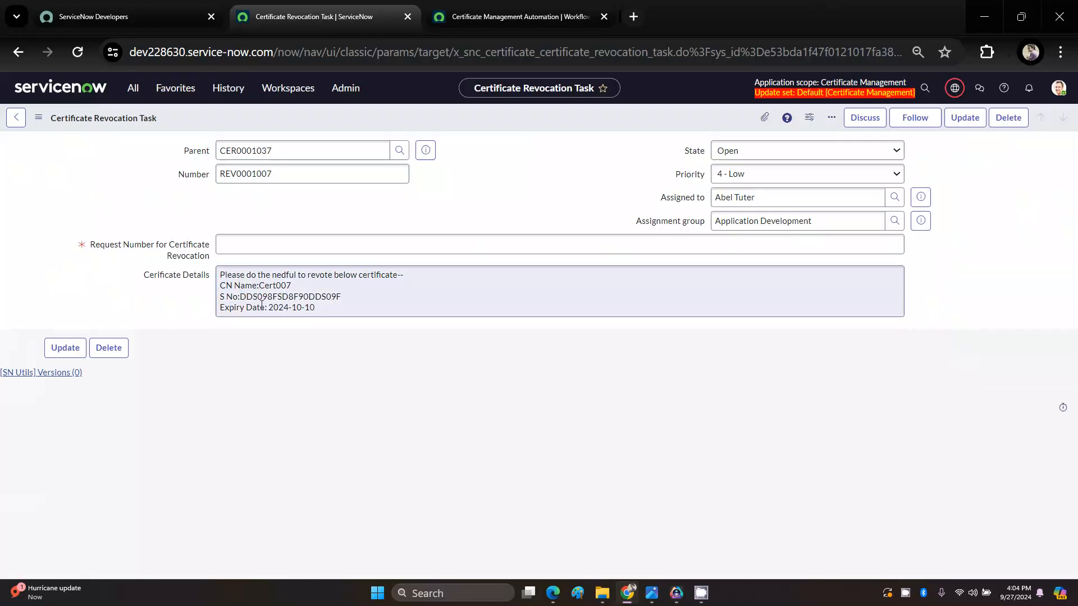
click(226, 246)
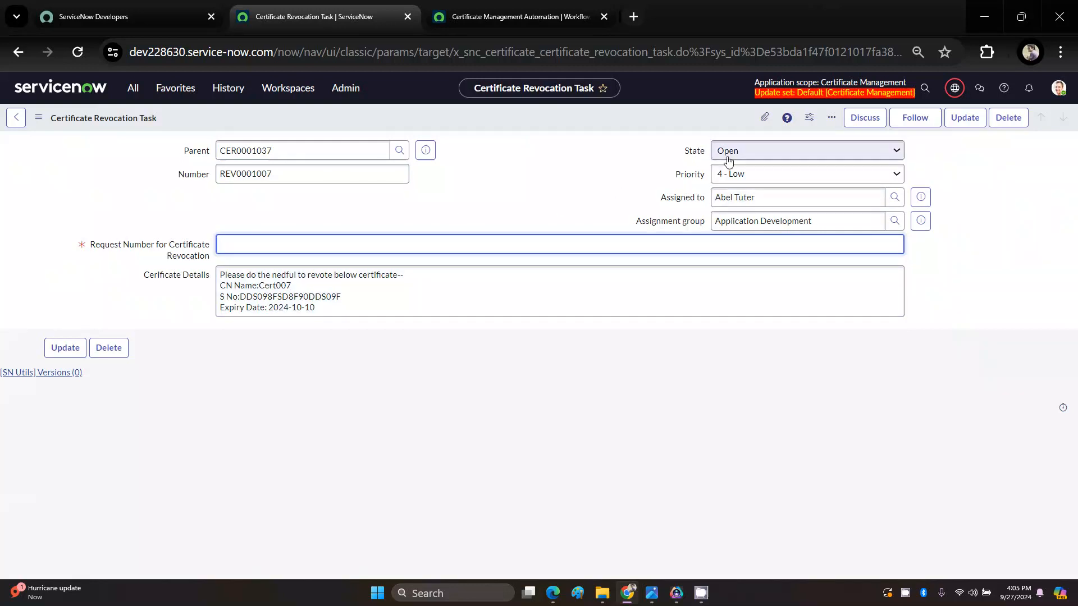
Step: Examine the revocation task's Assigned to and Assignment group fields, ending at the empty request number field
click(759, 198)
triple_click(759, 198)
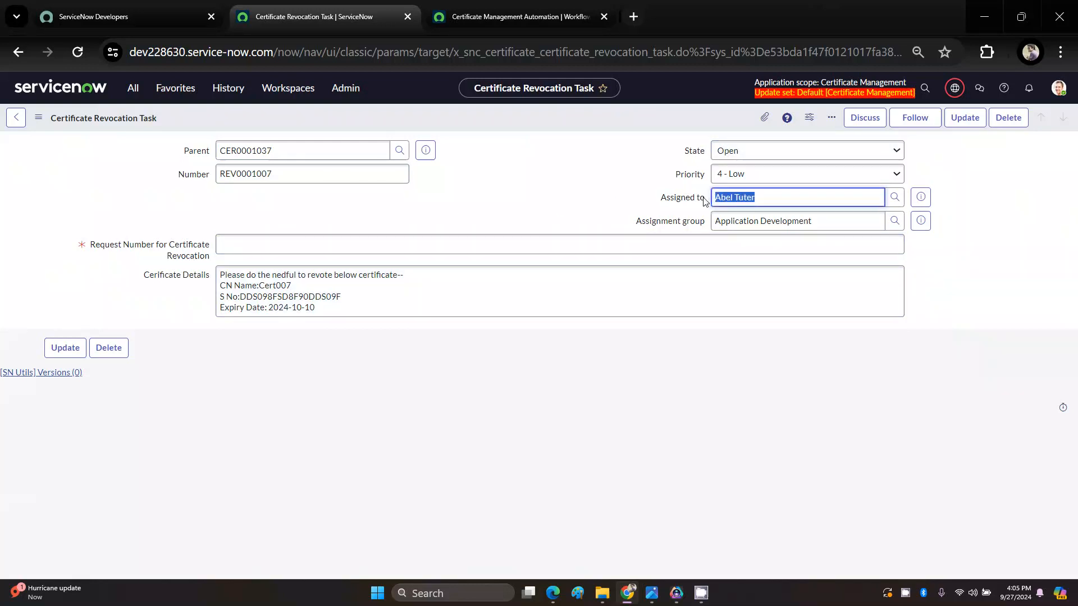
click(760, 195)
drag(762, 201, 698, 206)
click(658, 206)
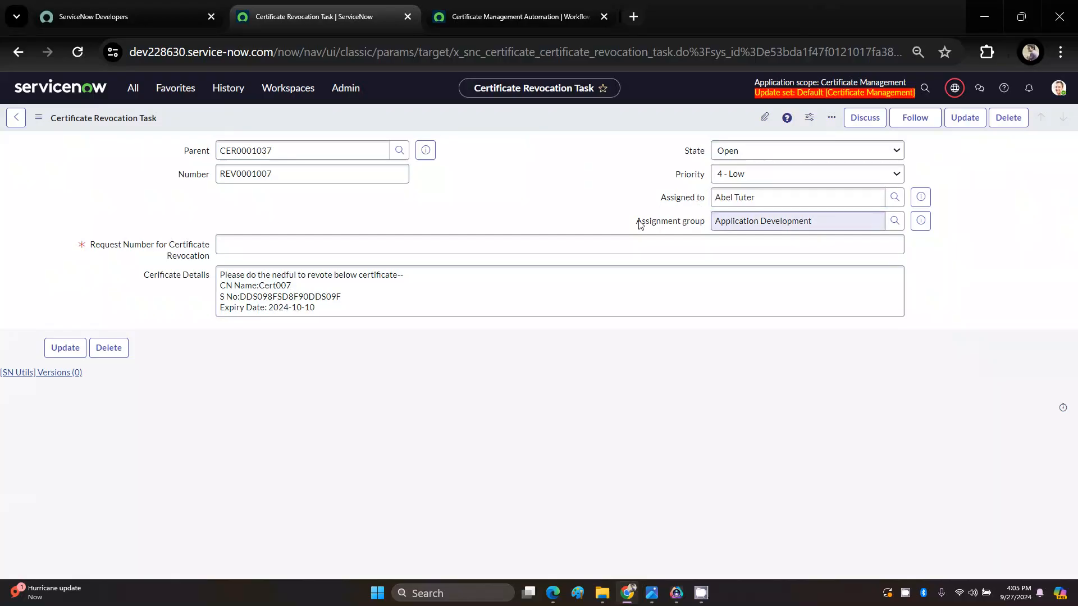
drag(814, 225, 711, 224)
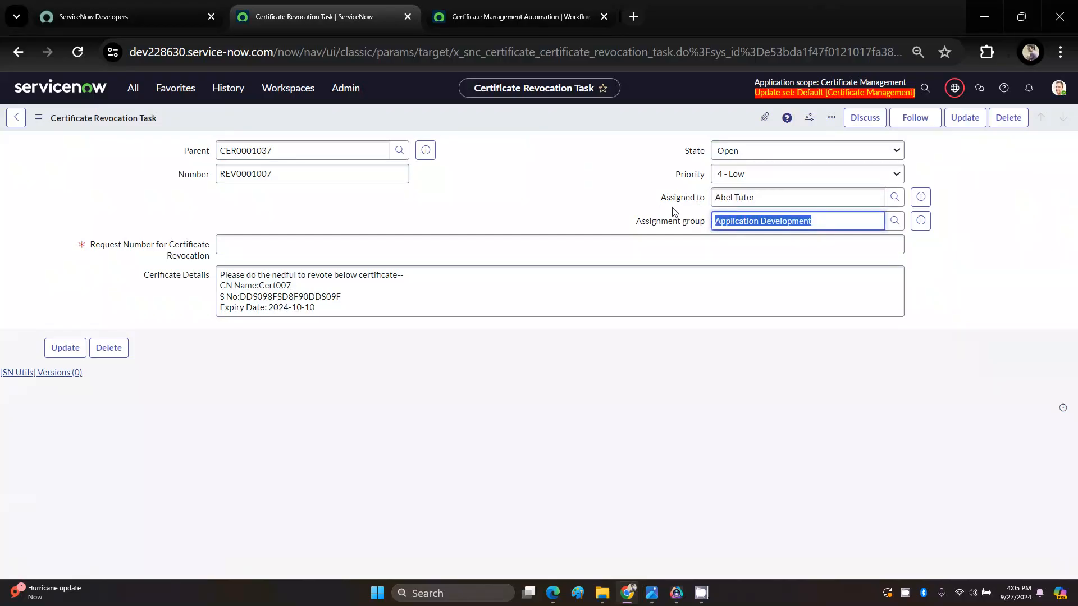
click(615, 201)
click(368, 248)
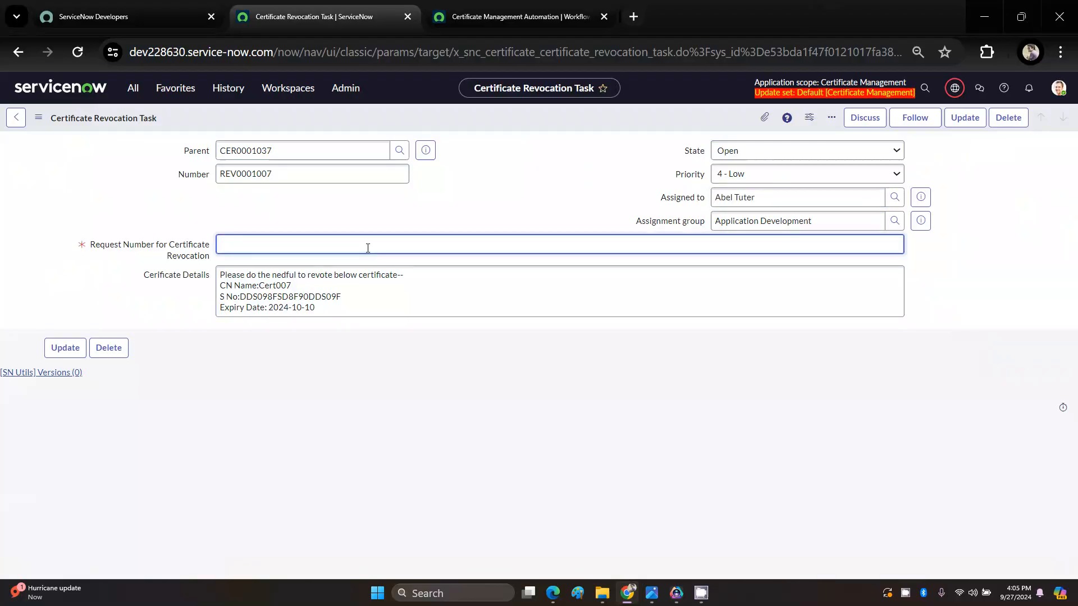
Step: Compare the Certificate Management Automation flow with the revocation path in the Flow D.jpg process diagram
click(508, 16)
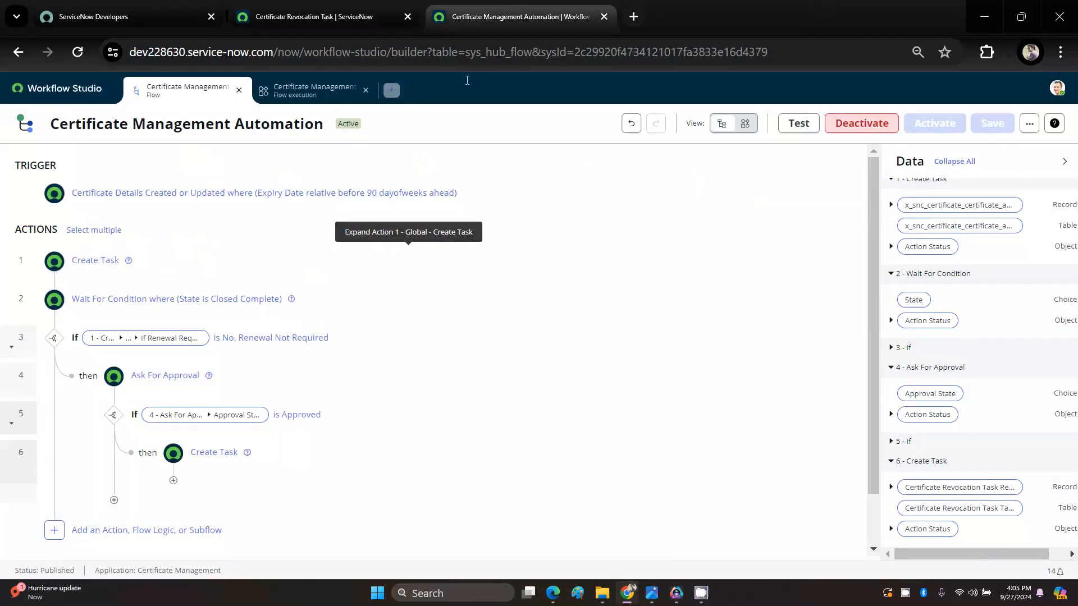
mouse_move(652, 595)
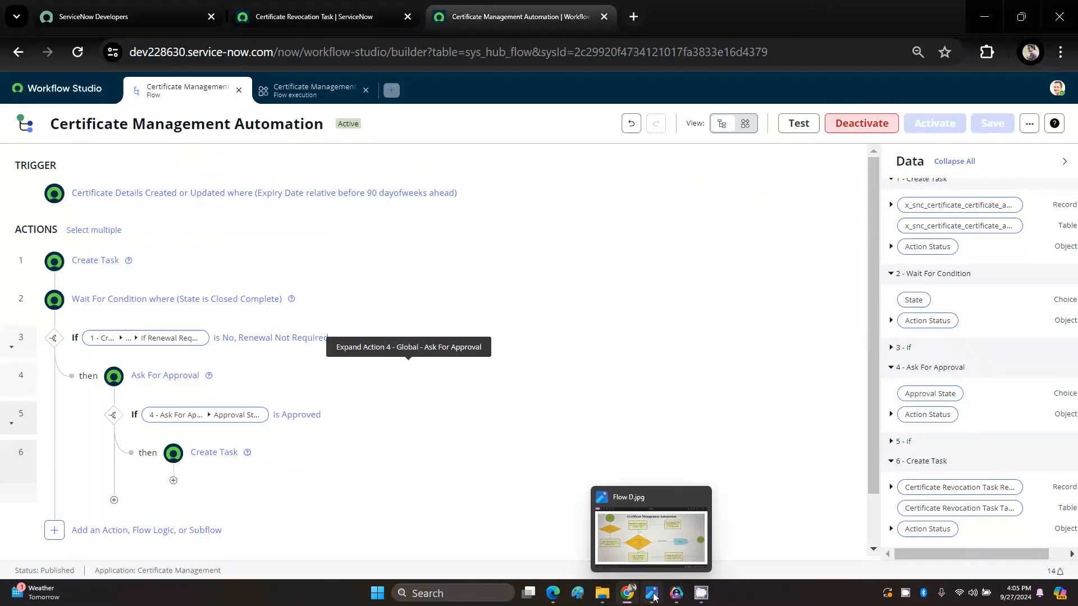
click(653, 547)
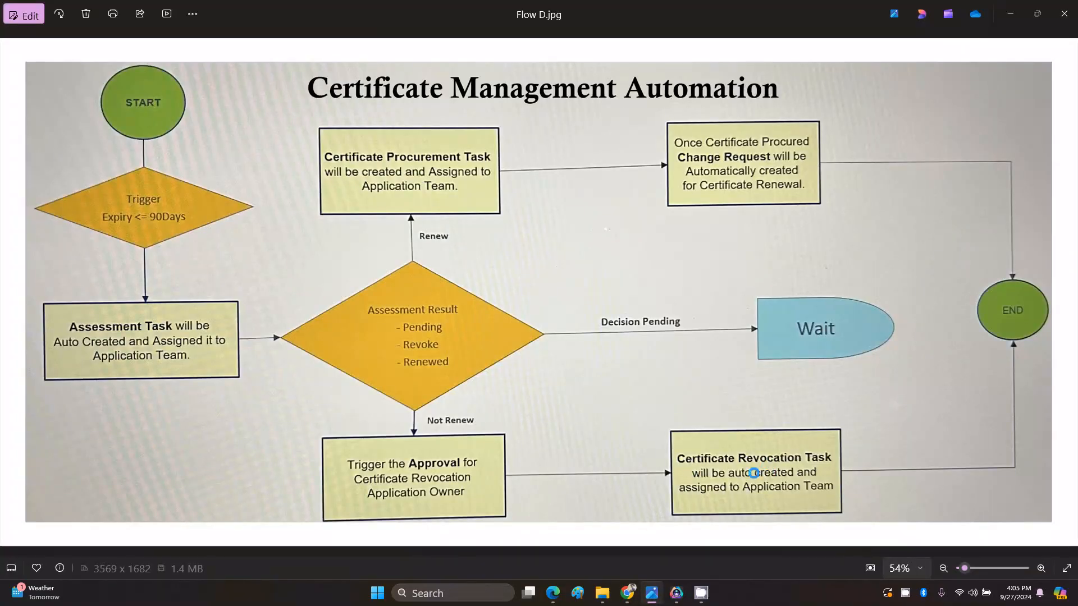
key(alt+Tab)
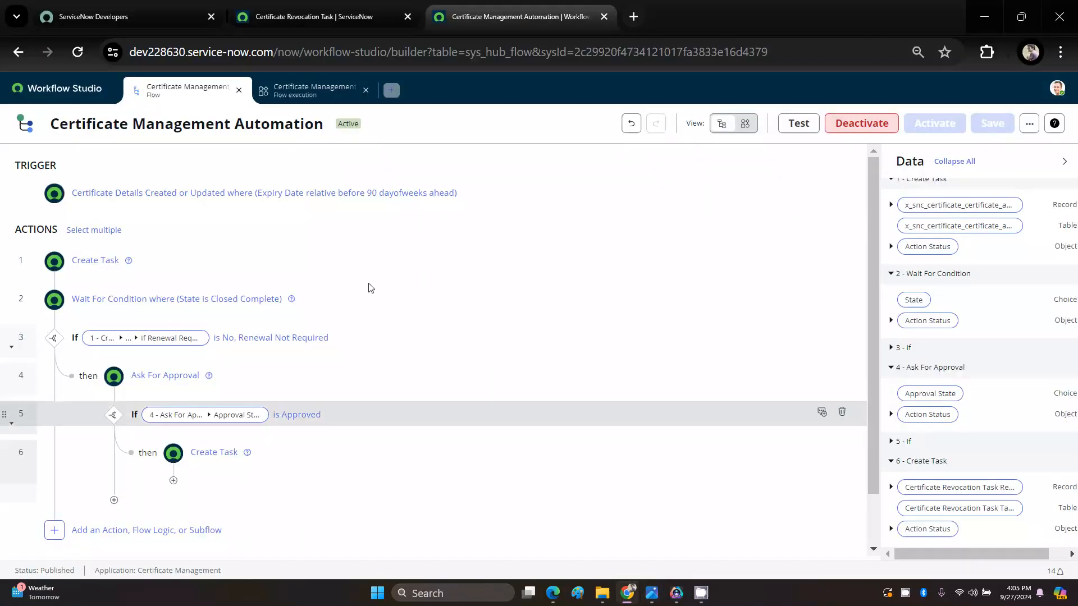
Step: Return to the revocation task record and open the list of all Certificate Details in a separate browser tab
click(293, 15)
click(178, 89)
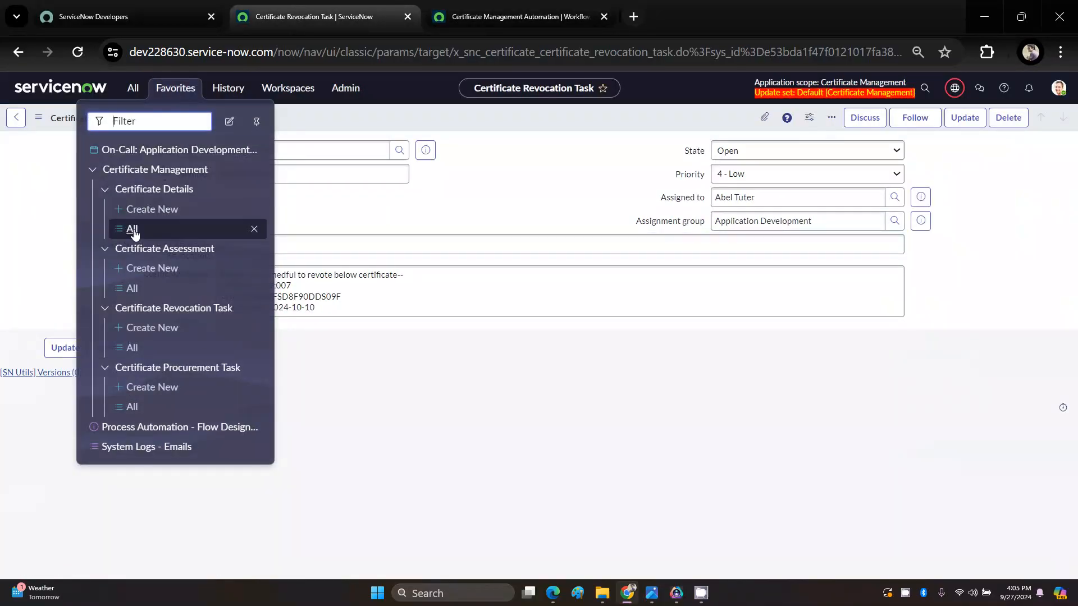
middle_click(134, 231)
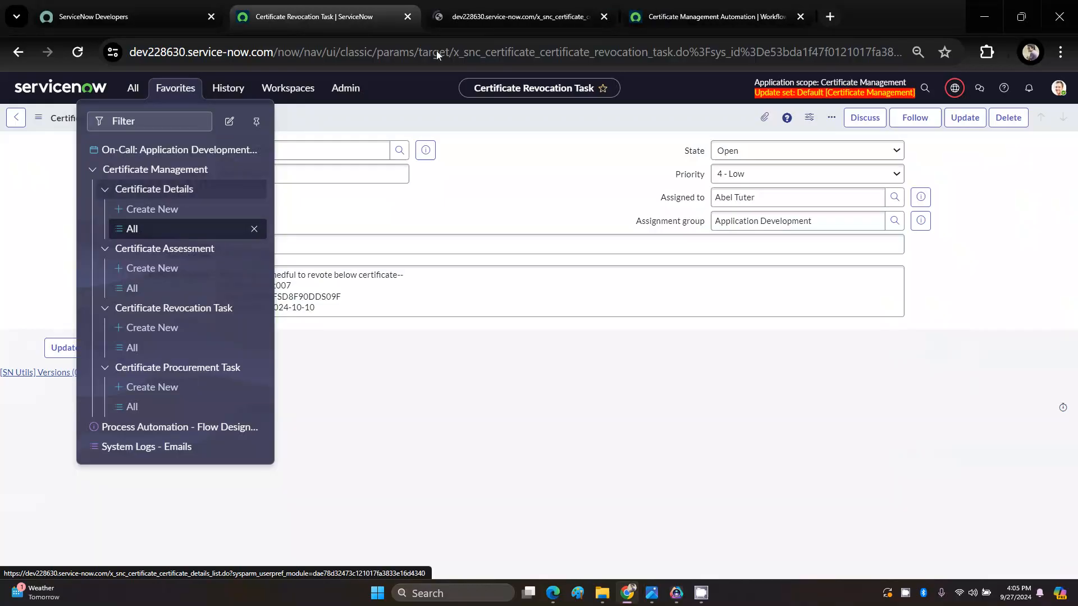
click(517, 168)
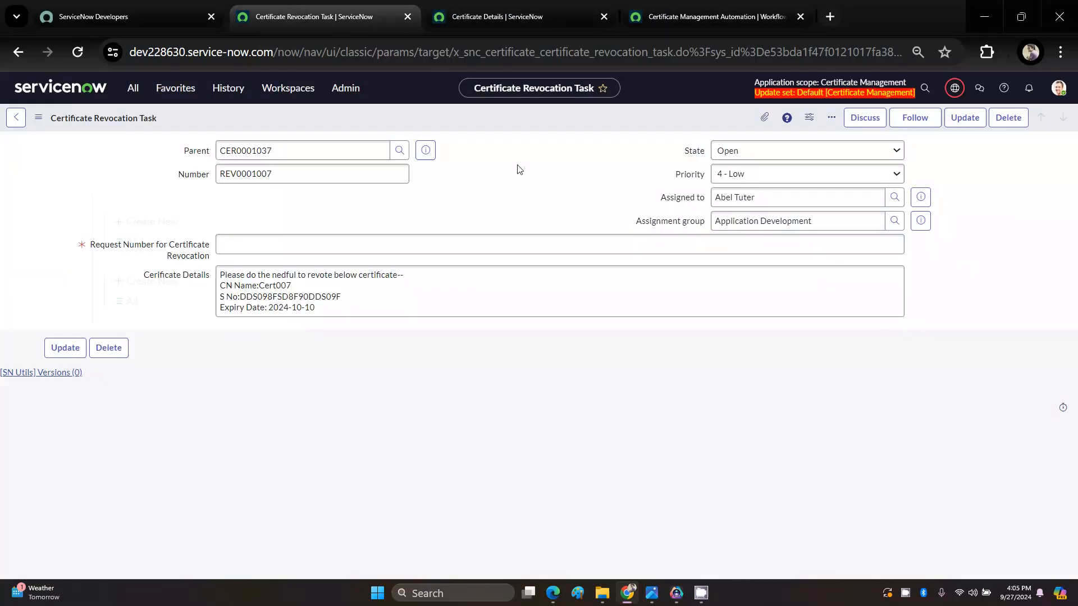
Step: Open the revocation task's parent Certificate Details record and review its fields and related lists
click(425, 151)
click(592, 181)
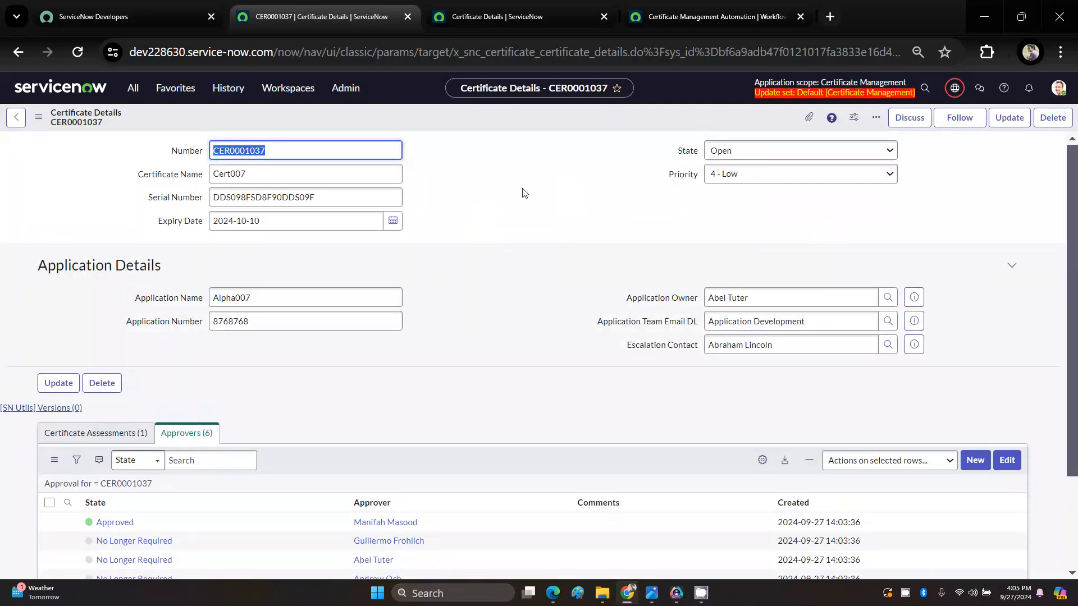
click(508, 17)
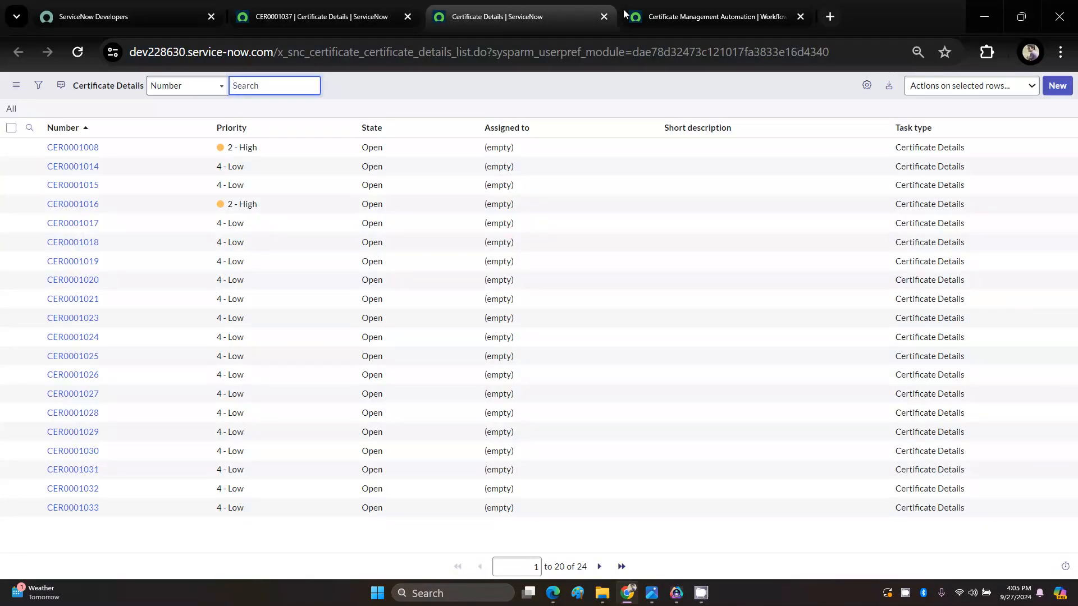
click(690, 17)
click(525, 11)
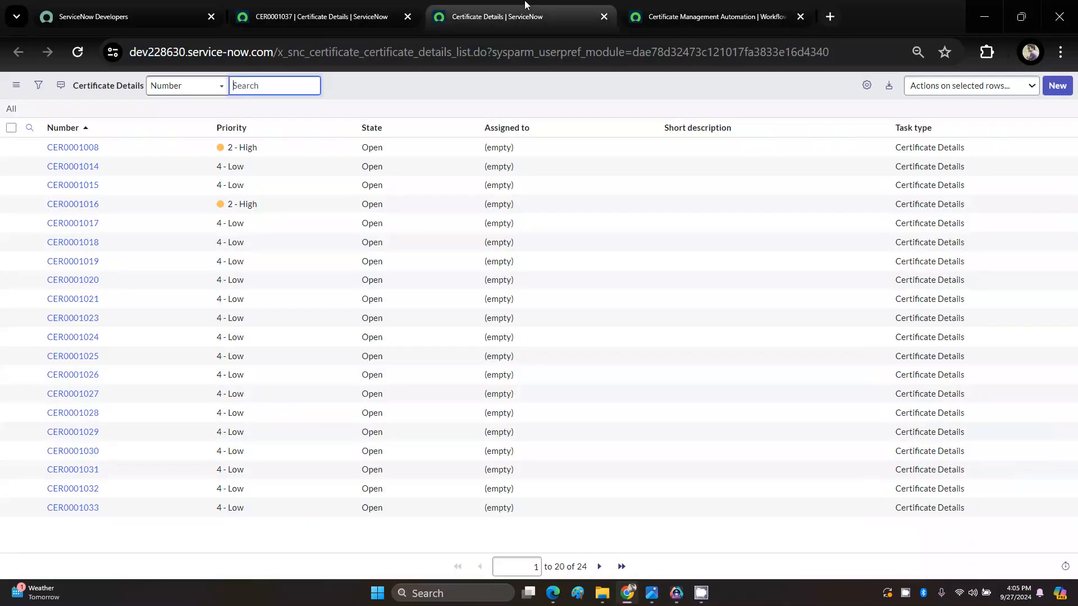
click(338, 7)
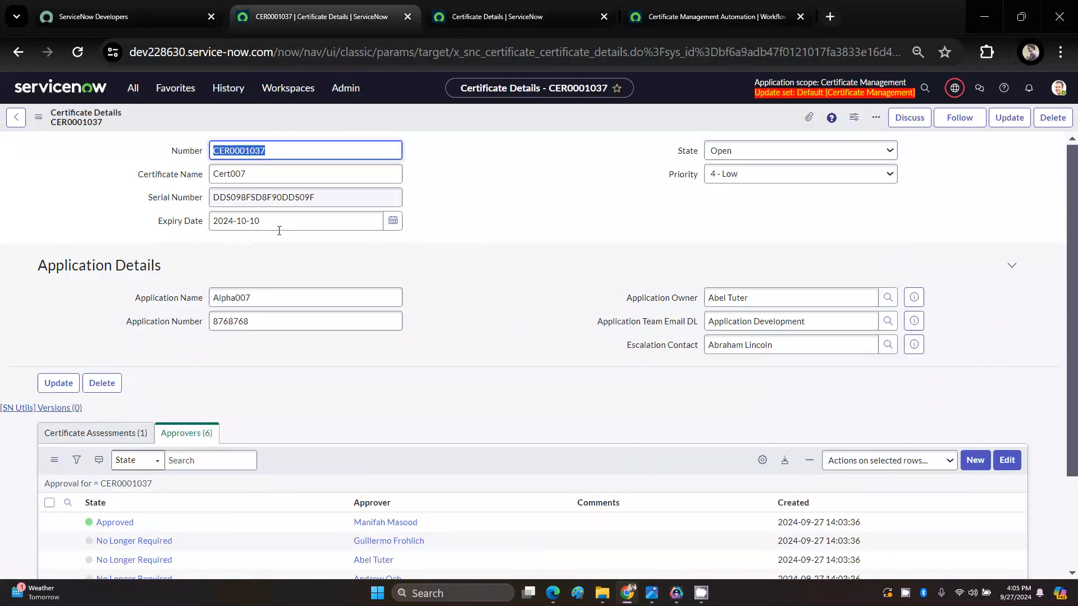
scroll(289, 330, down, 3)
scroll(289, 330, up, 3)
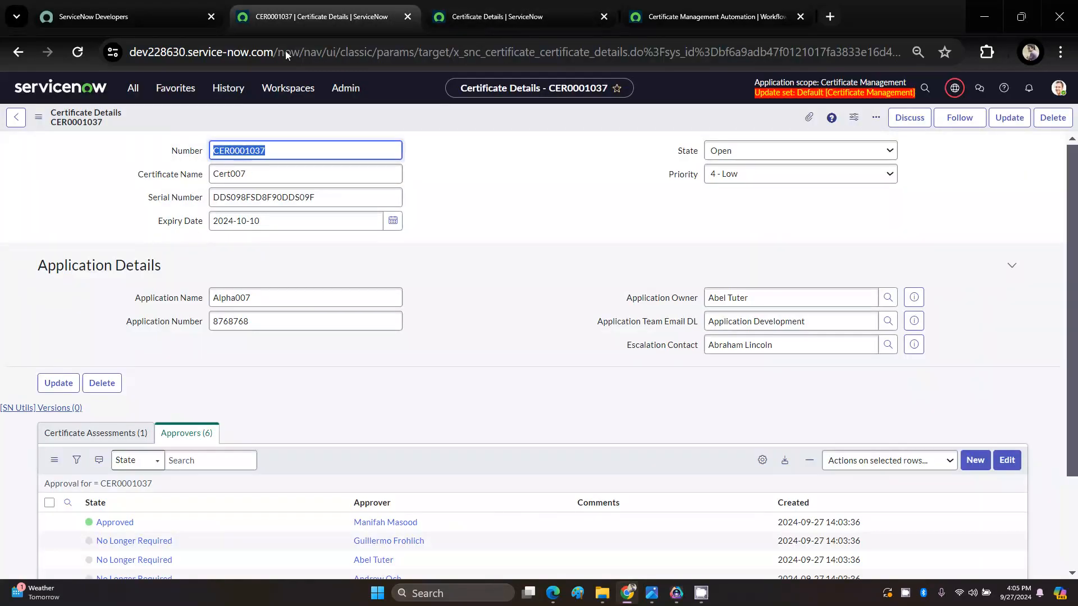
Step: Open the generated task from the list of all Certificate Revocation Tasks and examine its Parent and Number fields
click(165, 91)
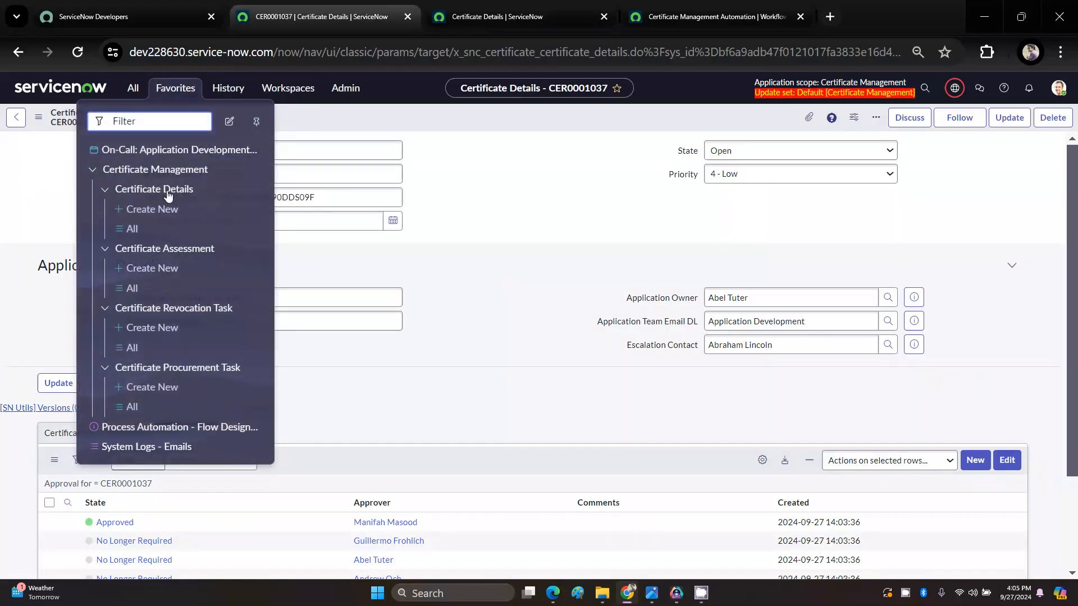
click(134, 350)
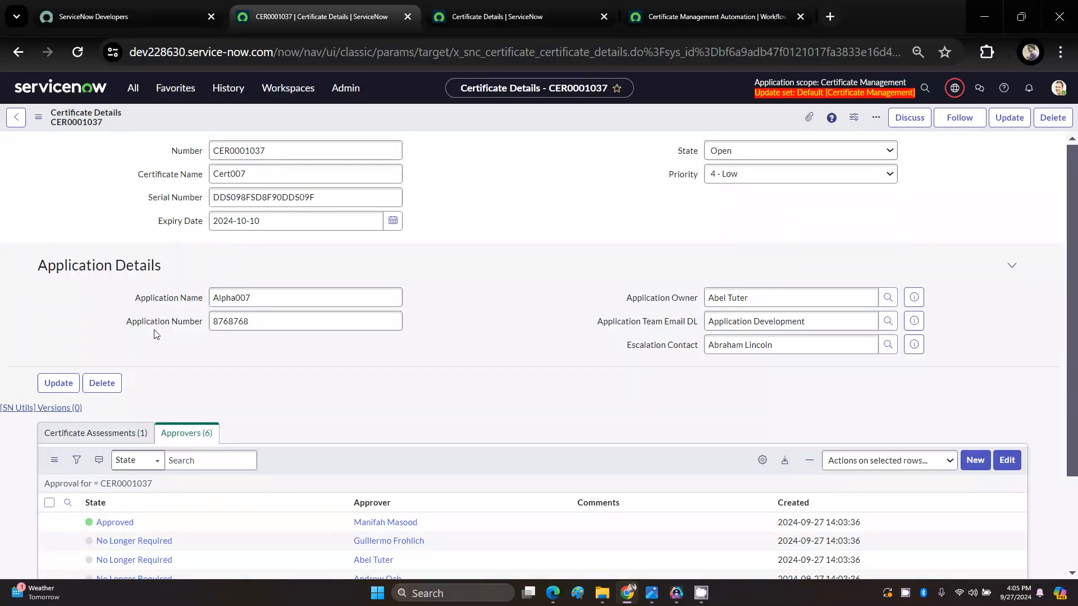
scroll(157, 335, down, 3)
scroll(157, 334, up, 3)
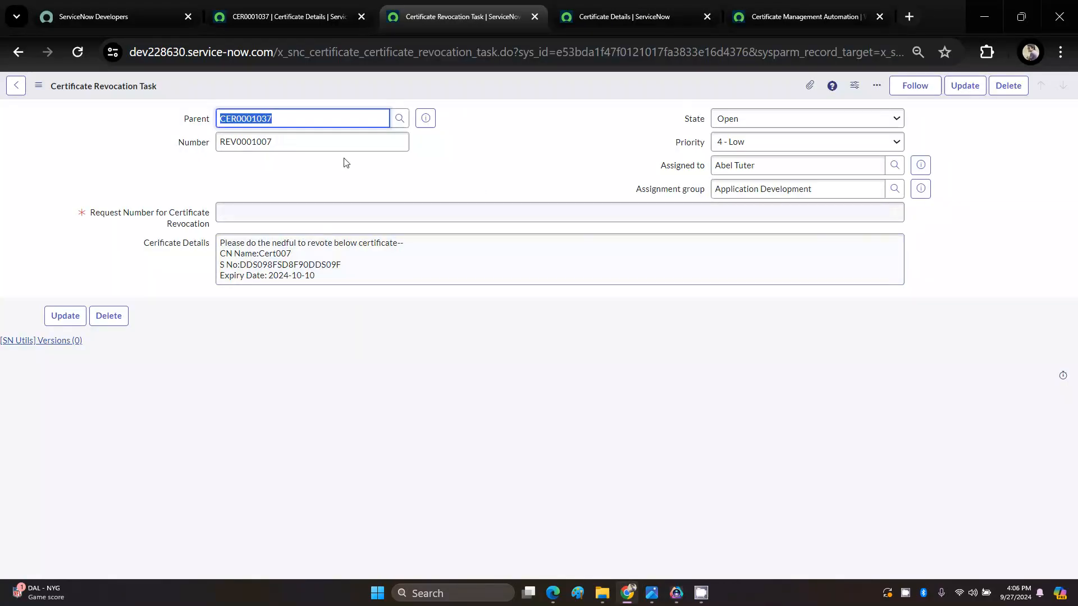
click(292, 141)
drag(274, 118, 218, 111)
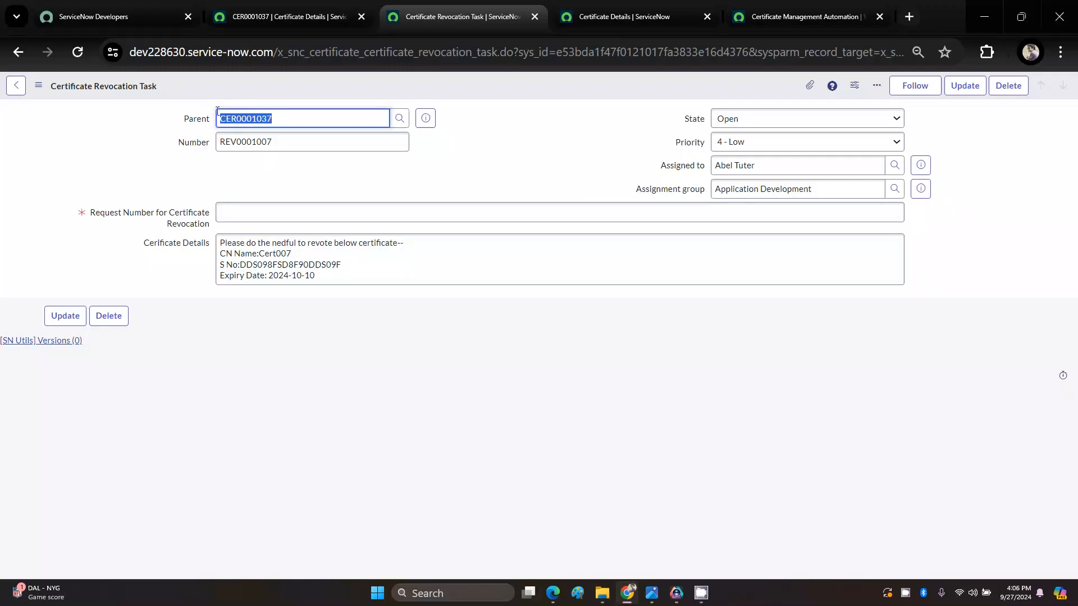
Step: Return to the parent Certificate Details record and examine its Number and the available State options
click(289, 16)
double_click(272, 148)
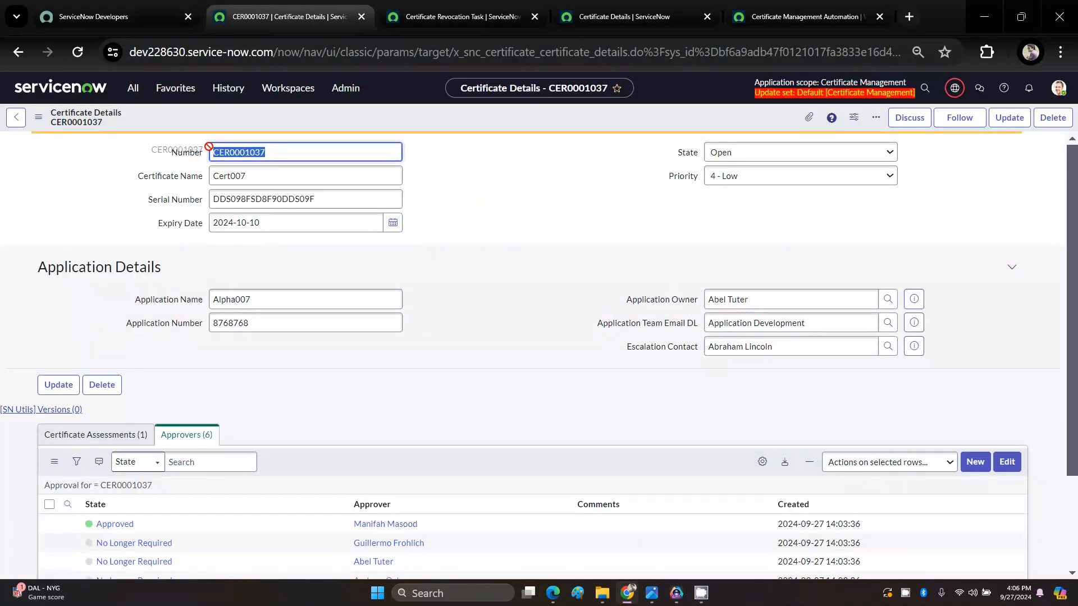
click(725, 154)
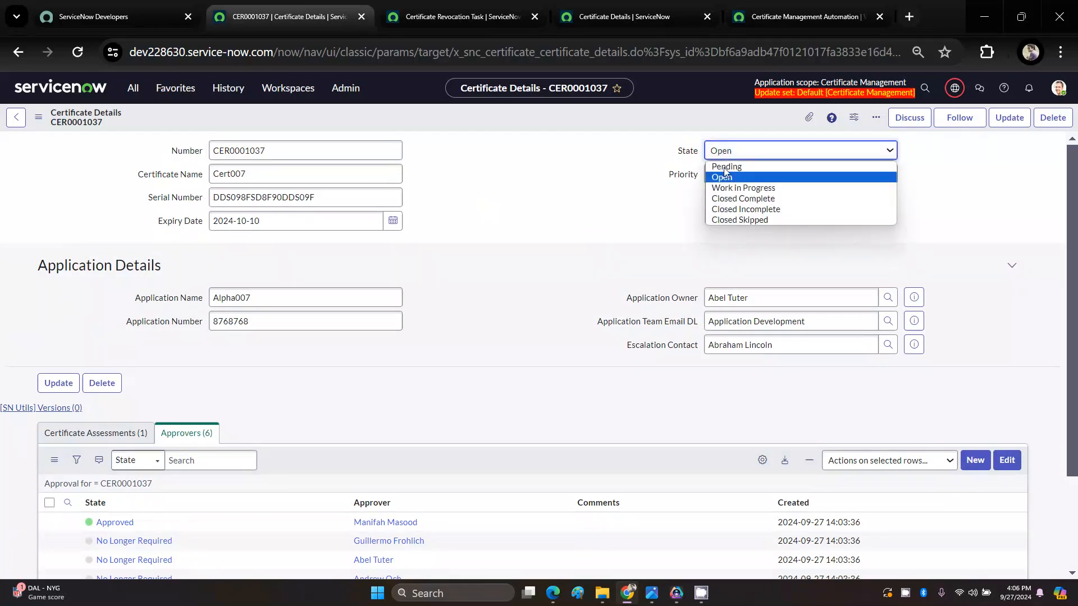
click(587, 203)
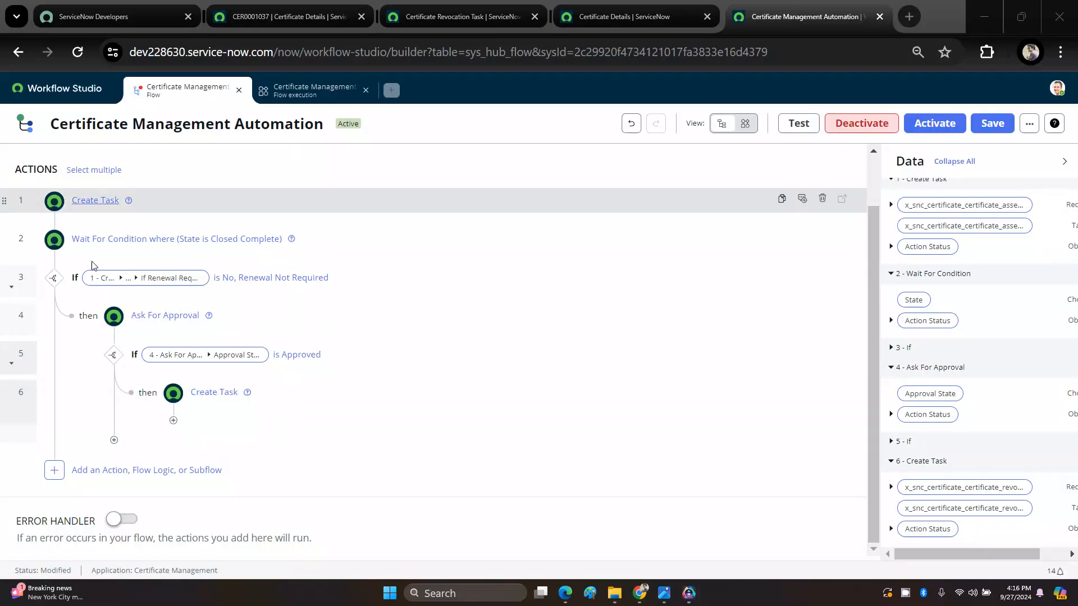
Step: Add an If flow logic after the revocation Create Task action, conditioned on that task's State being Closed Complete
click(174, 422)
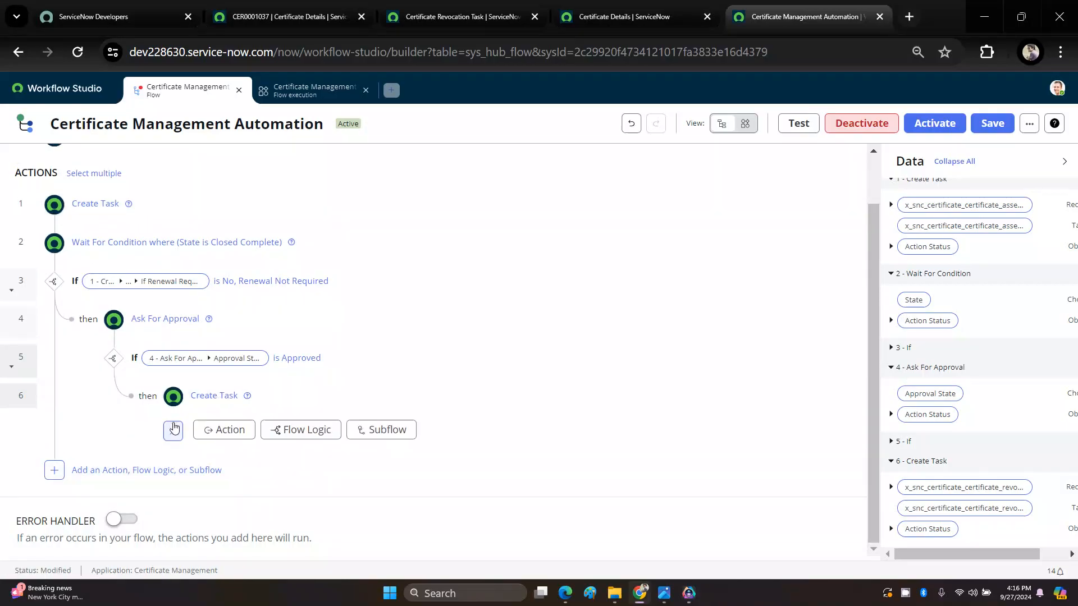
click(301, 432)
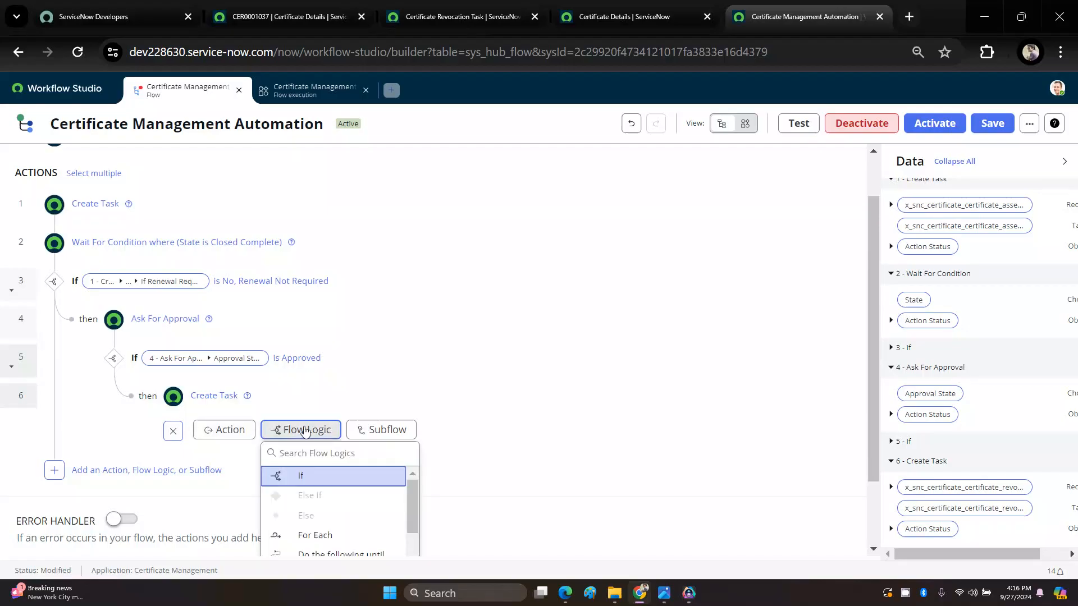
click(302, 478)
scroll(298, 478, down, 3)
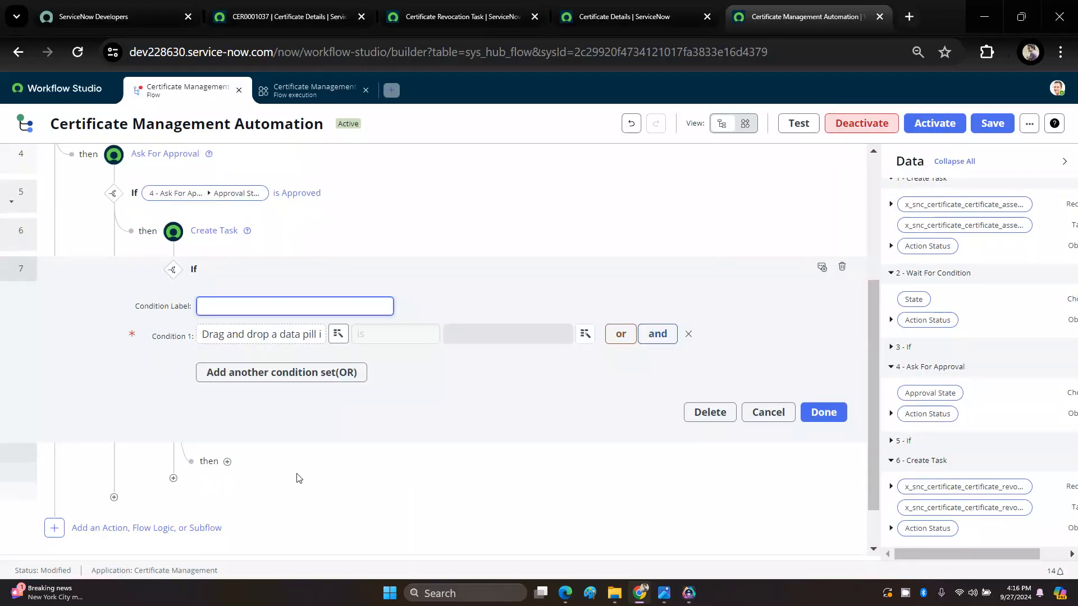
scroll(297, 471, up, 2)
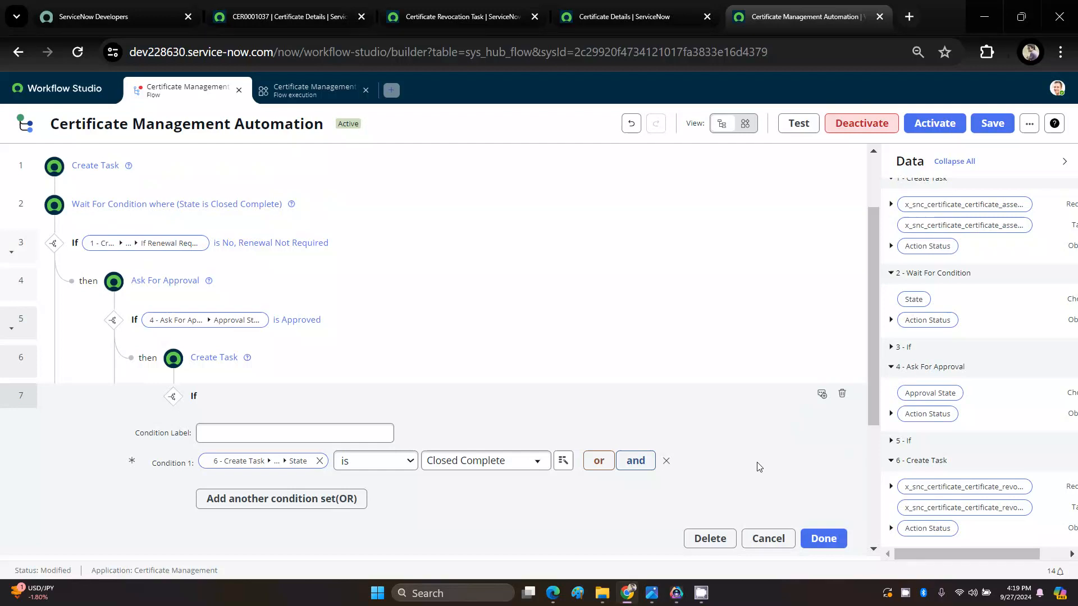
scroll(429, 392, down, 2)
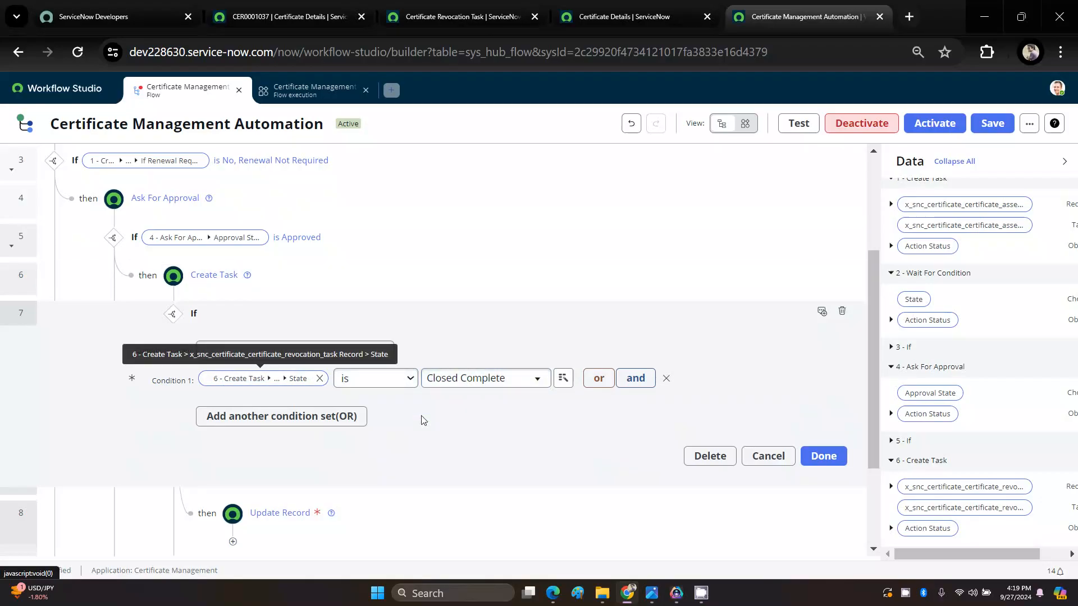
Step: Open the empty Update Record action under the Closed Complete condition and review it against the preceding flow actions
scroll(430, 424, down, 3)
click(280, 373)
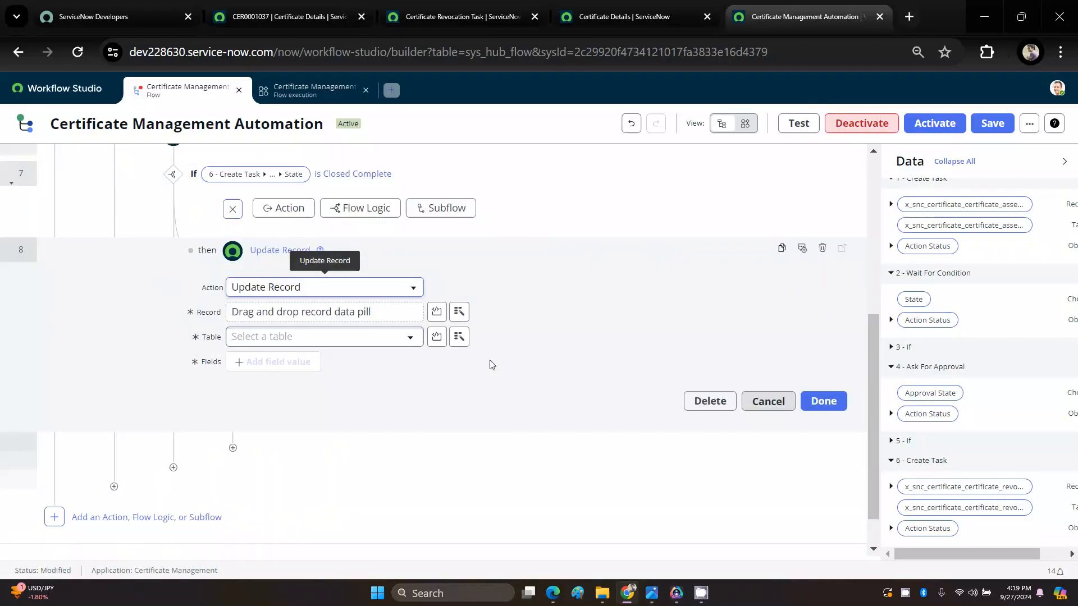
scroll(490, 363, up, 6)
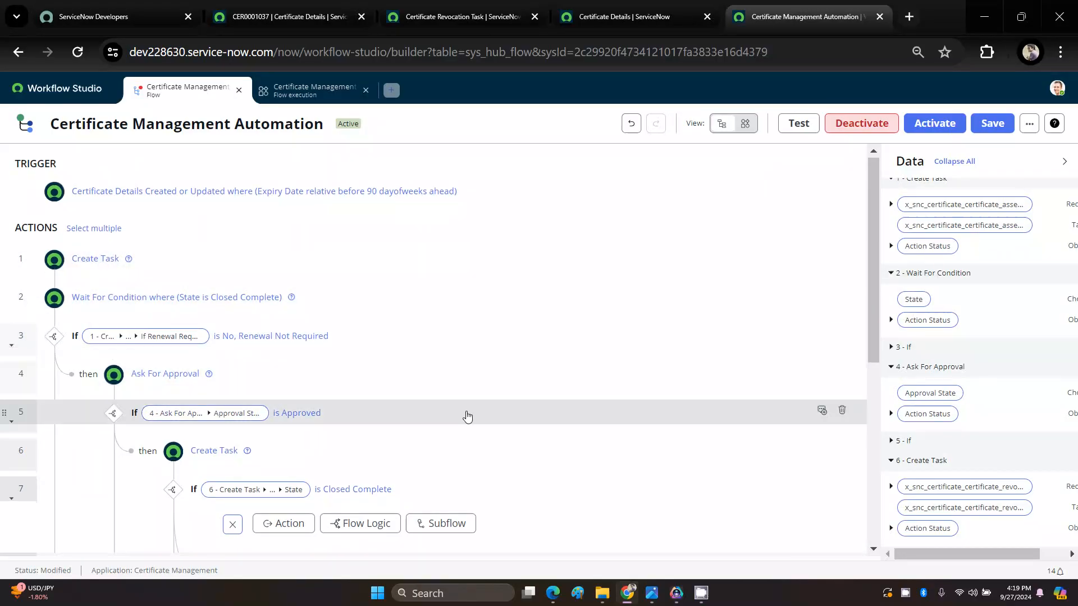
scroll(465, 414, down, 4)
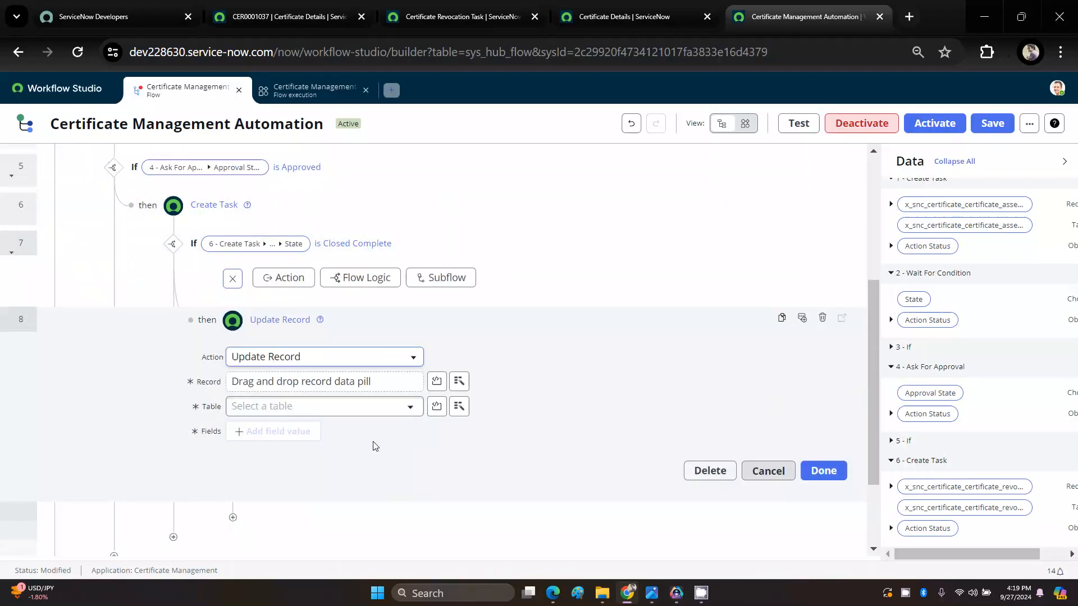
scroll(352, 427, up, 2)
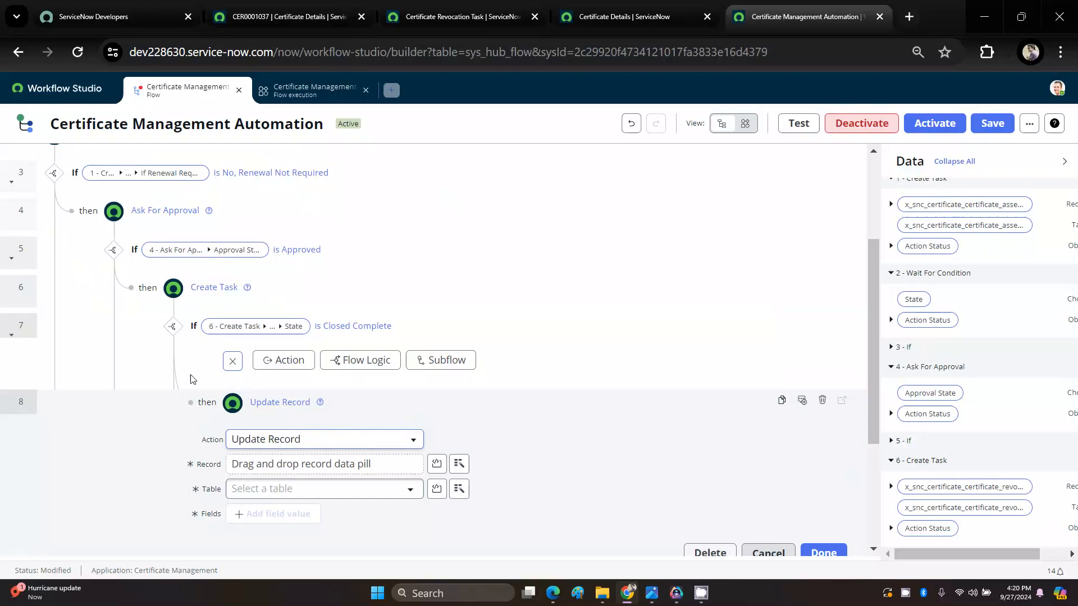
scroll(190, 379, up, 2)
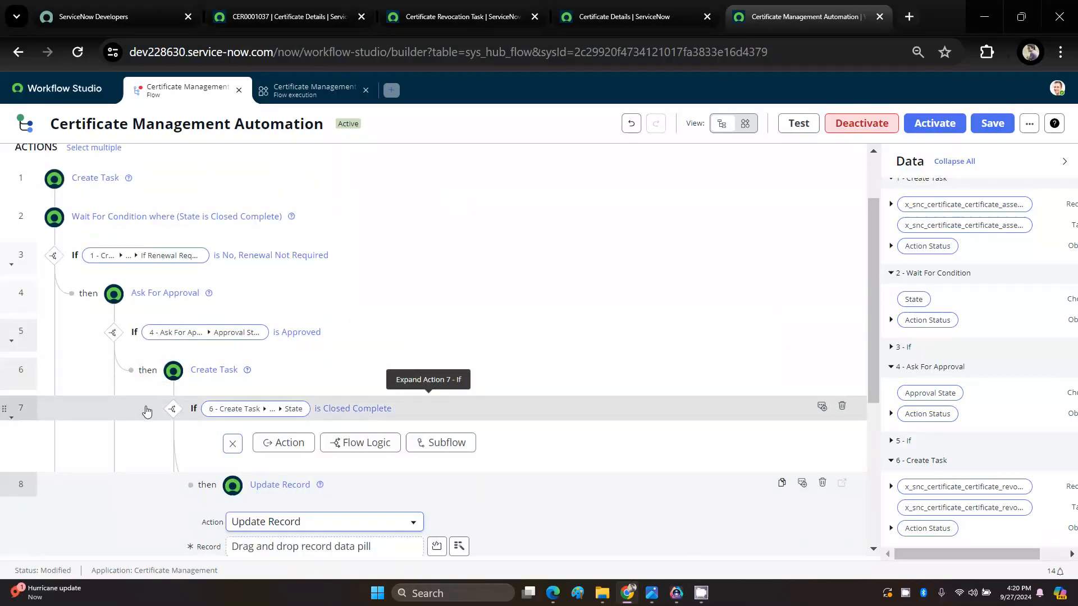
scroll(148, 407, down, 2)
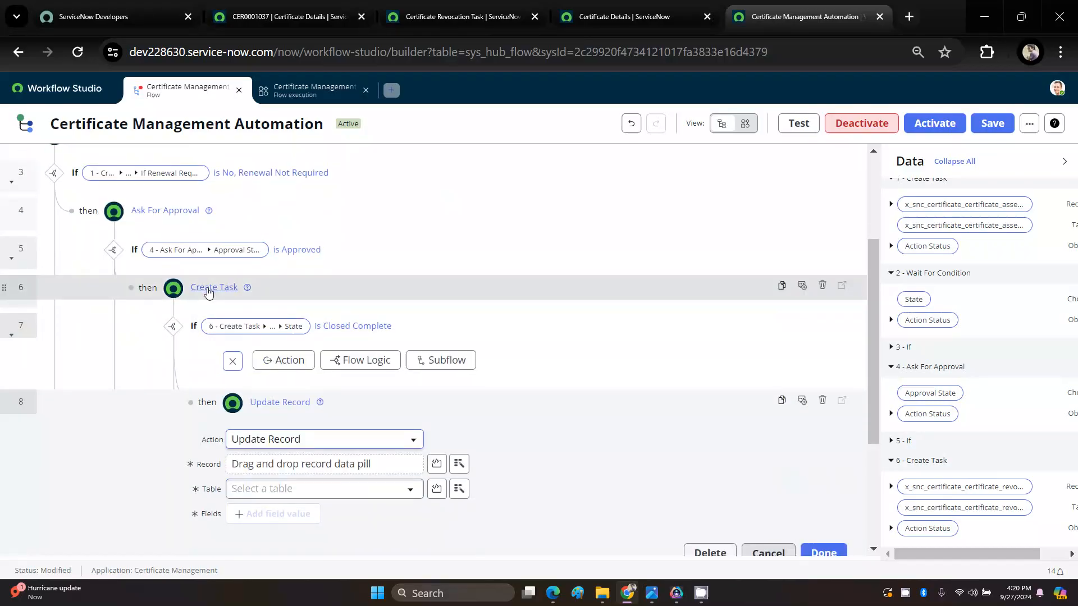
scroll(208, 292, down, 2)
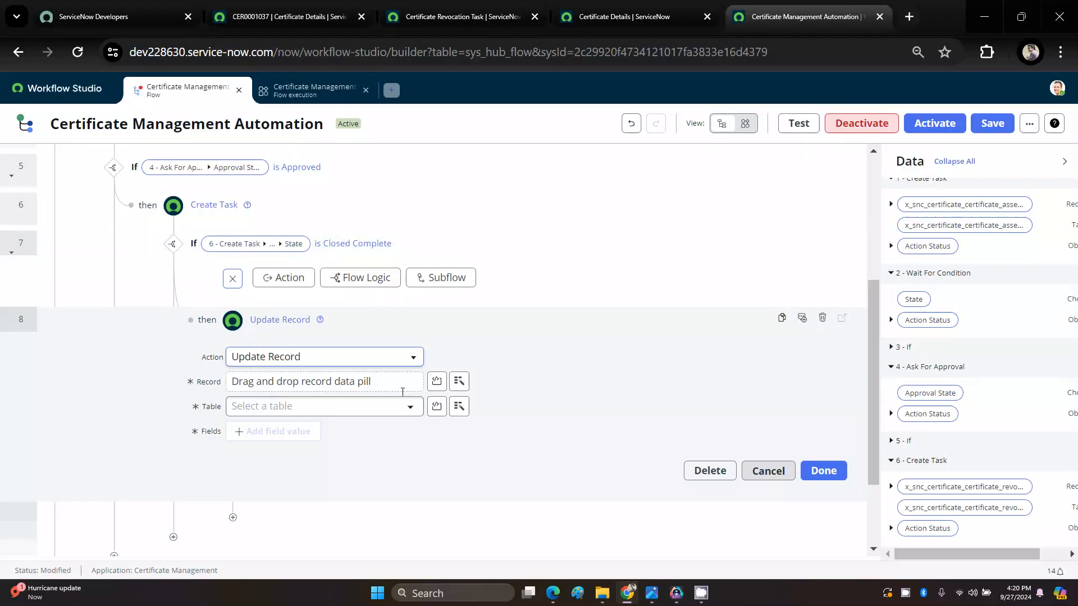
scroll(191, 292, up, 2)
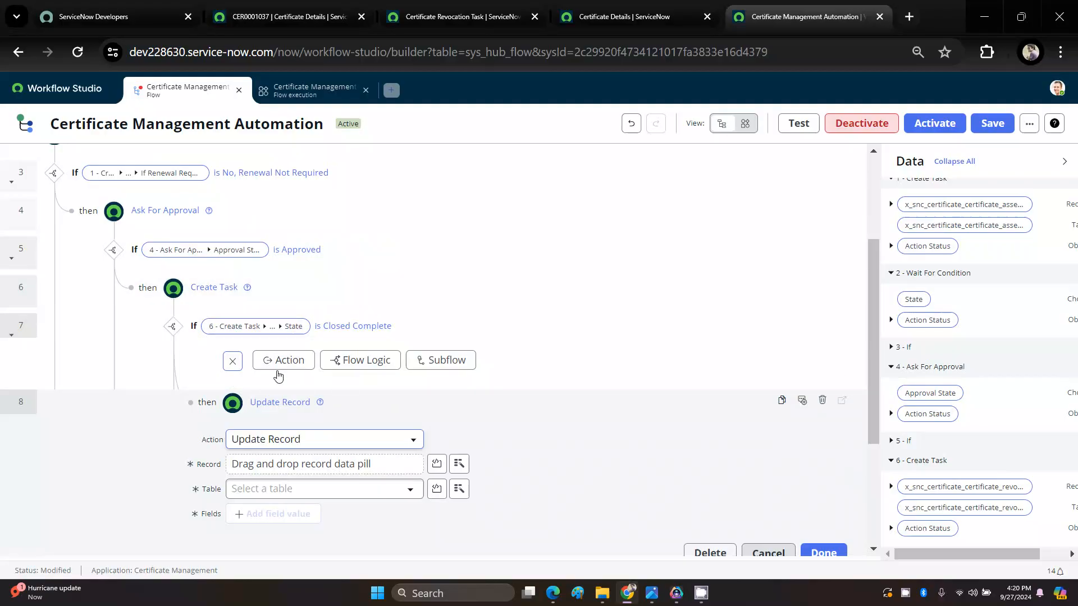
scroll(584, 442, down, 2)
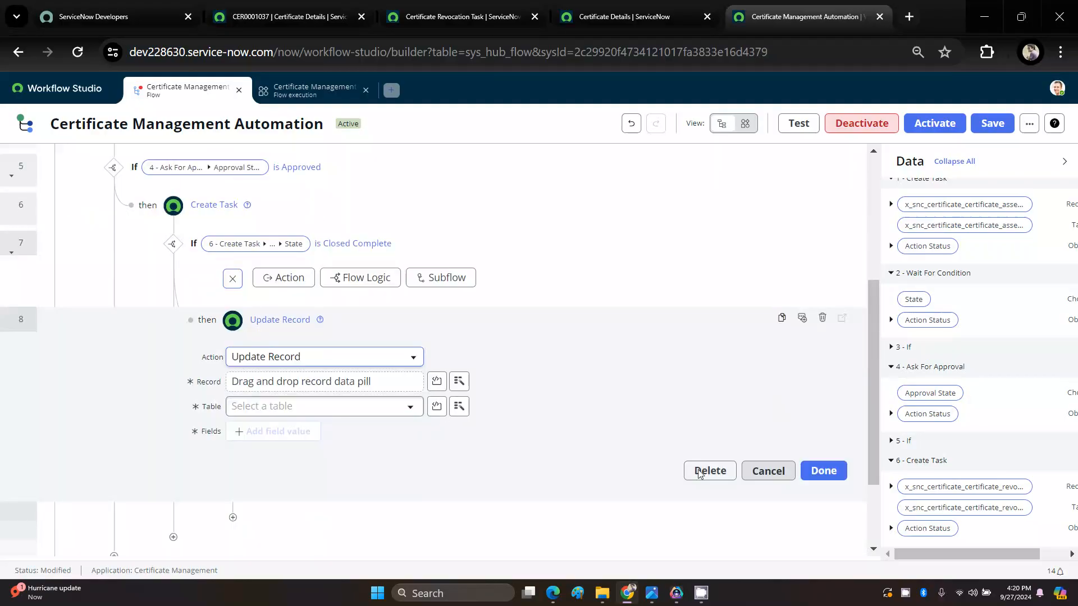
Step: Delete the empty Update Record action and its parent Closed Complete If condition from the flow
click(717, 475)
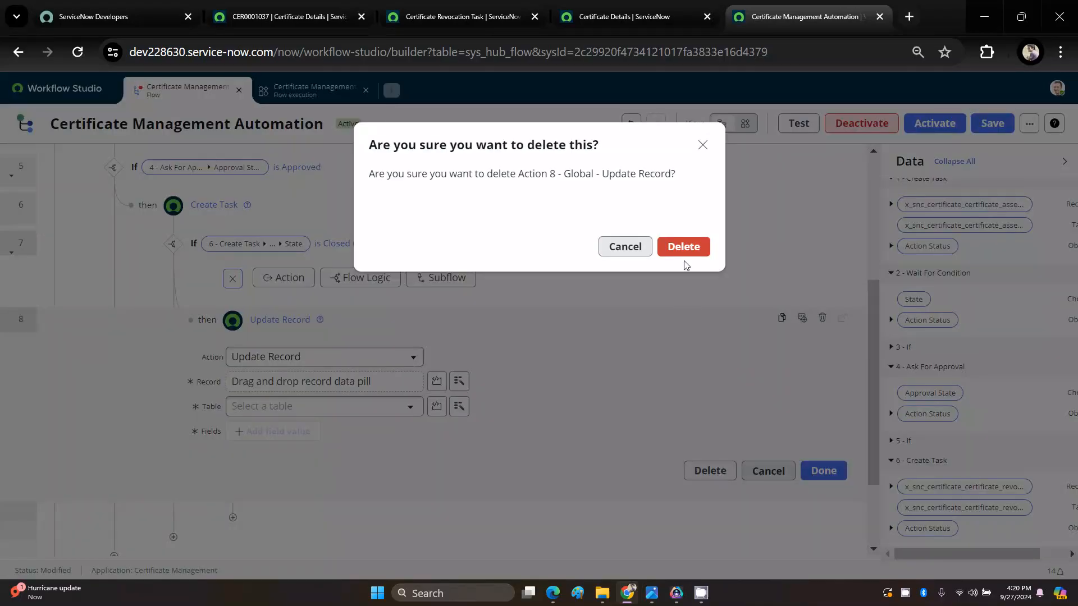
click(685, 254)
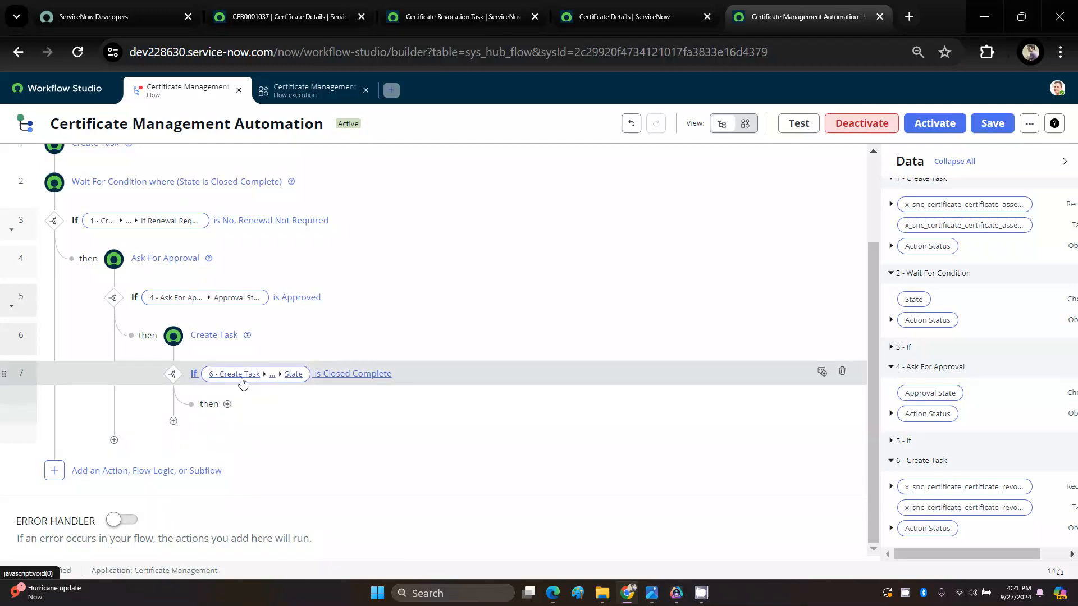
click(843, 375)
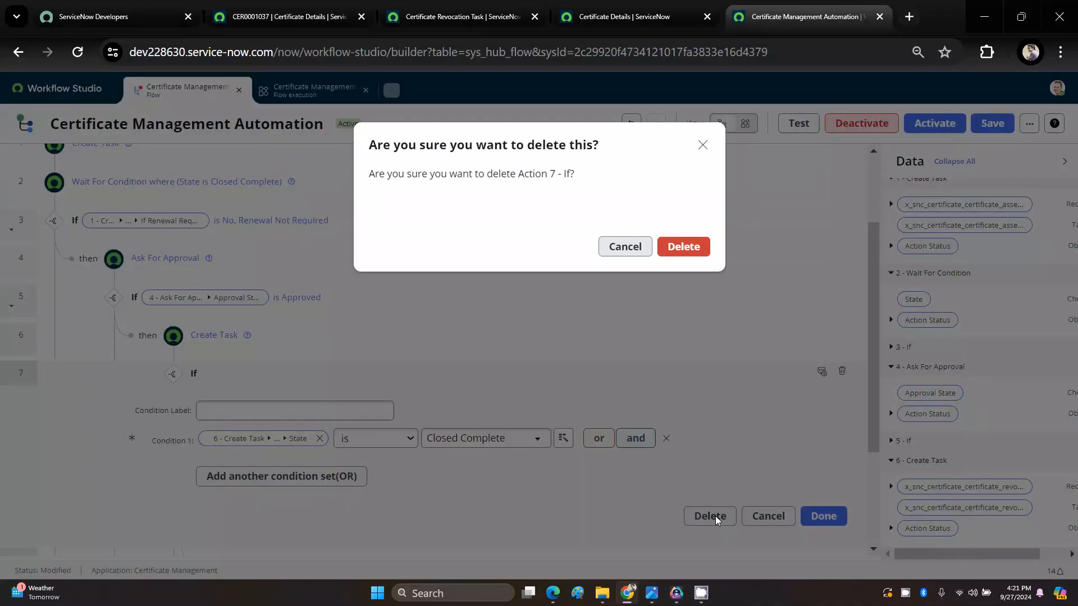
click(716, 517)
click(665, 247)
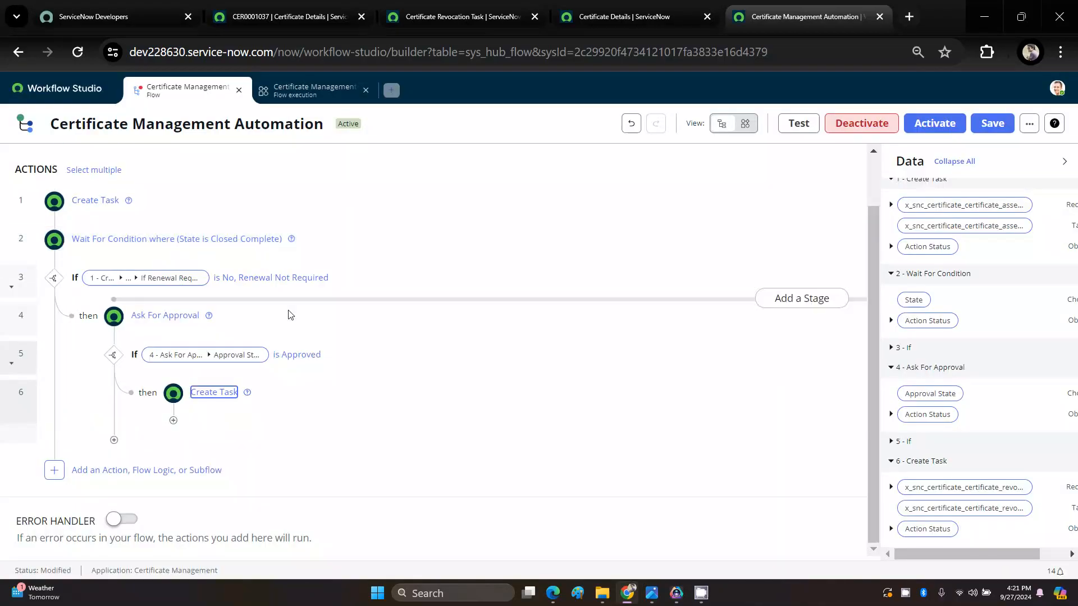
click(405, 527)
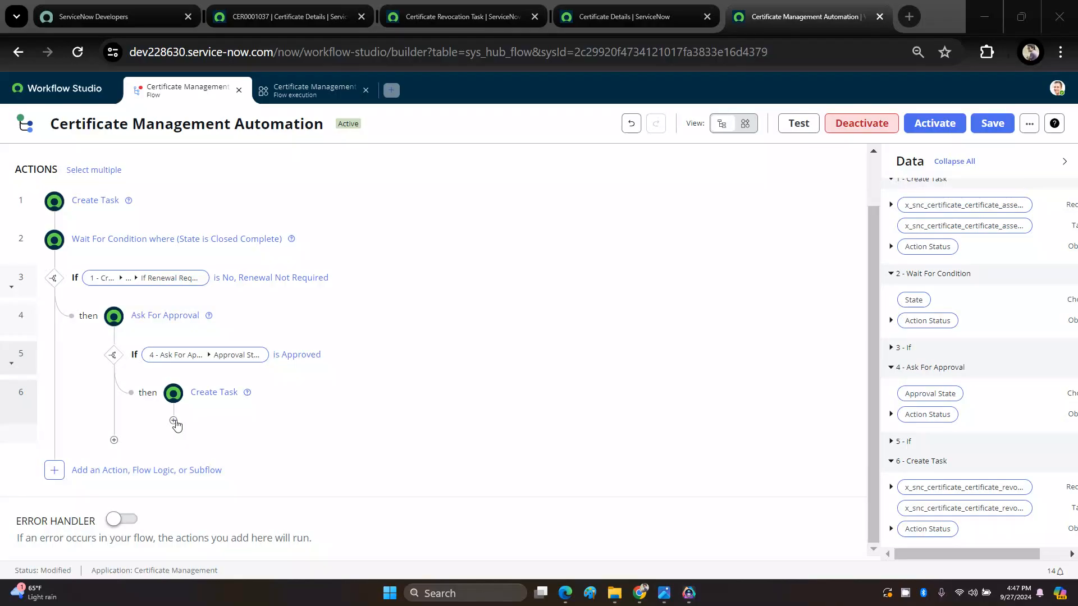
Step: Add a Wait For Condition action after the revocation Create Task, with the condition State is Closed Complete
click(174, 422)
click(222, 431)
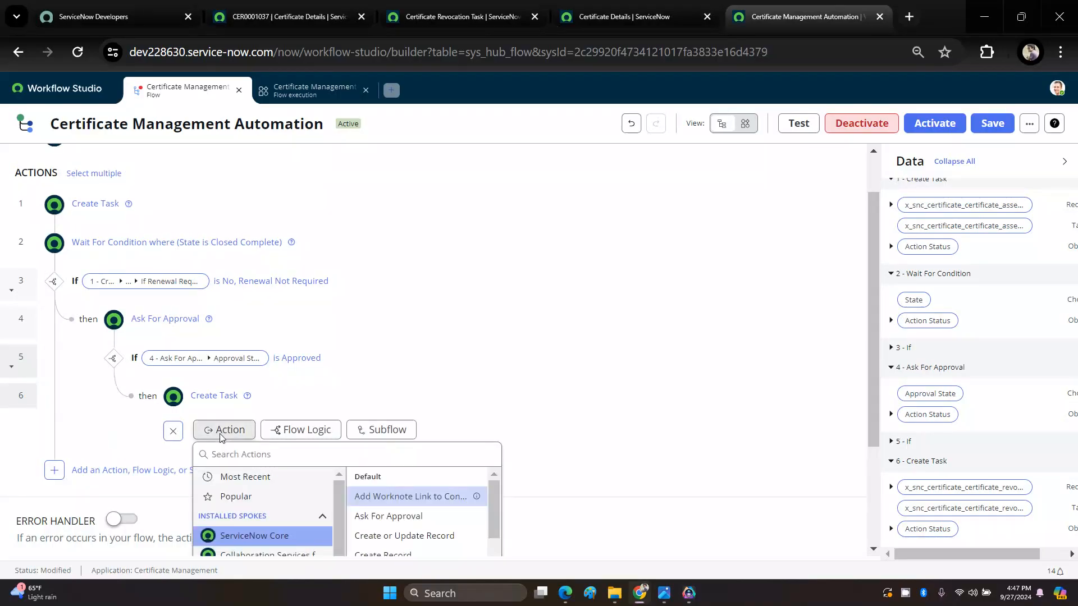
text(W)
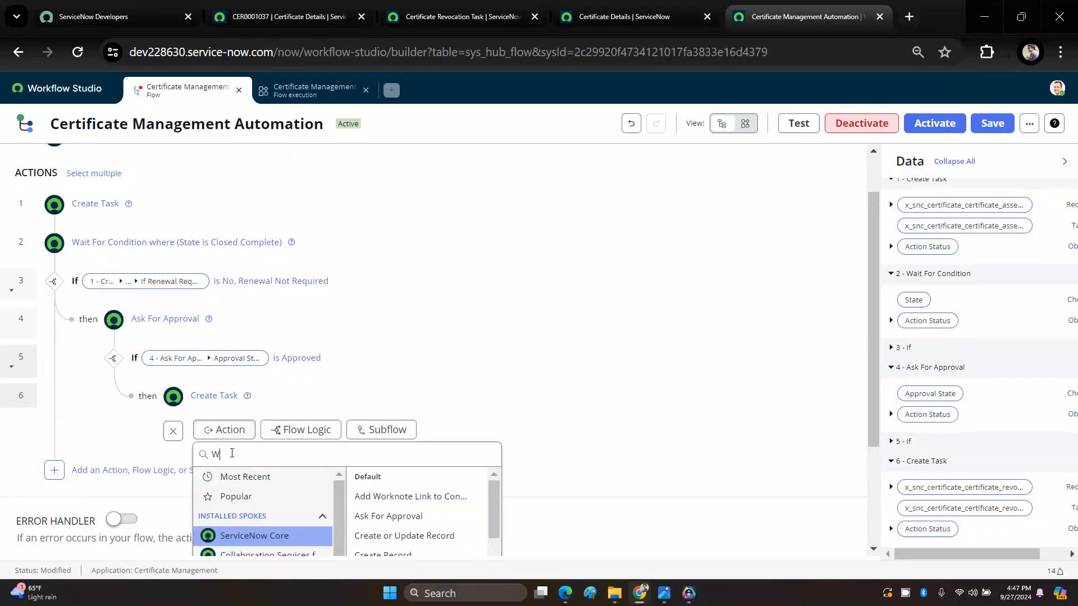
text(AIT)
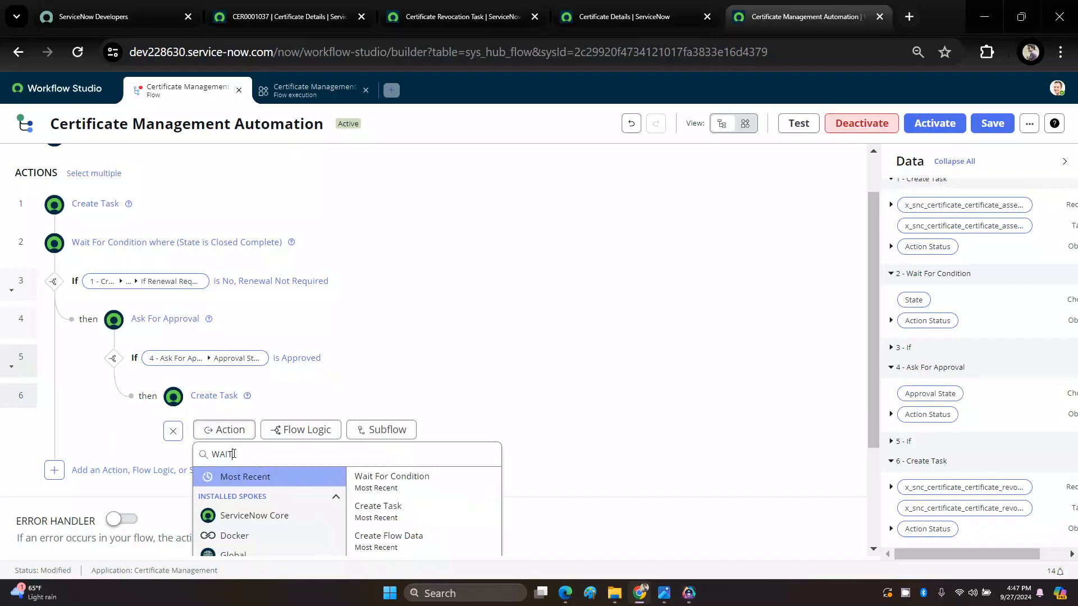
click(391, 483)
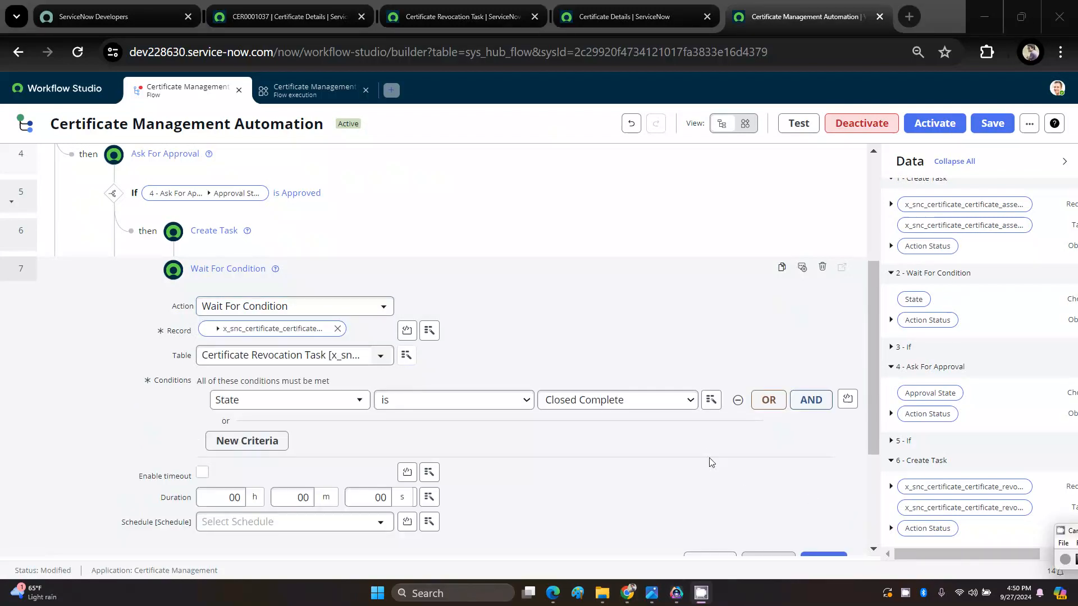
click(708, 458)
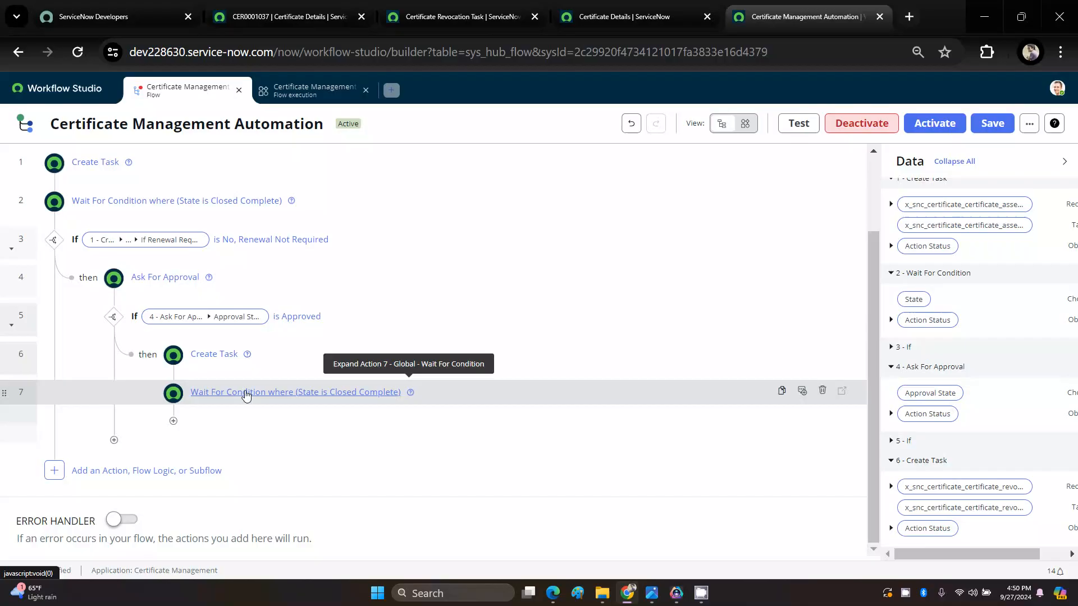
Step: Add an Update Record action after the second Wait For Condition, using the trigger's Certificate Details record as its target
click(174, 421)
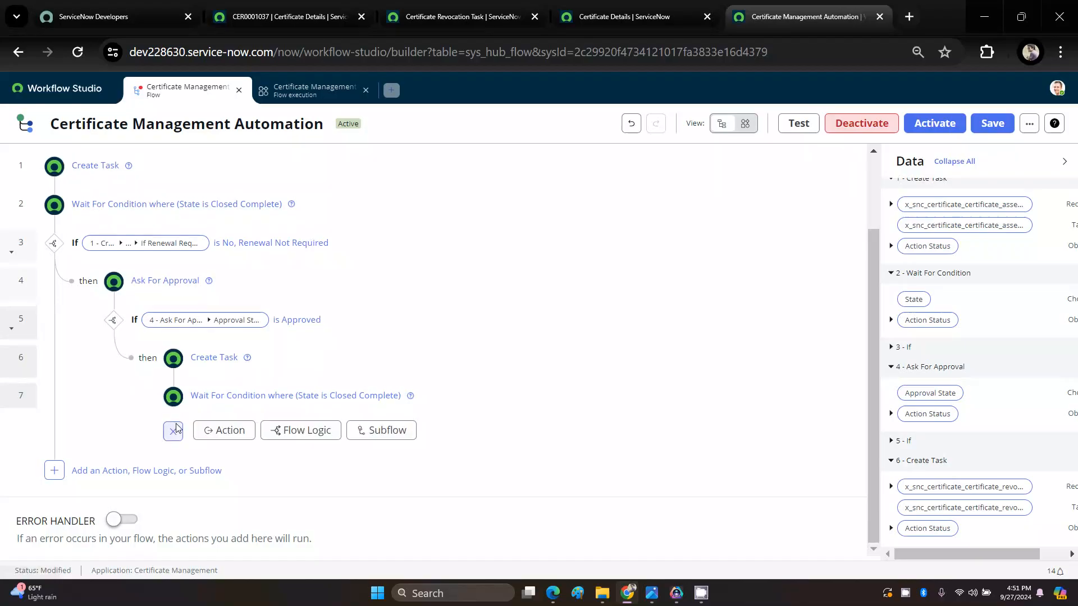
click(223, 431)
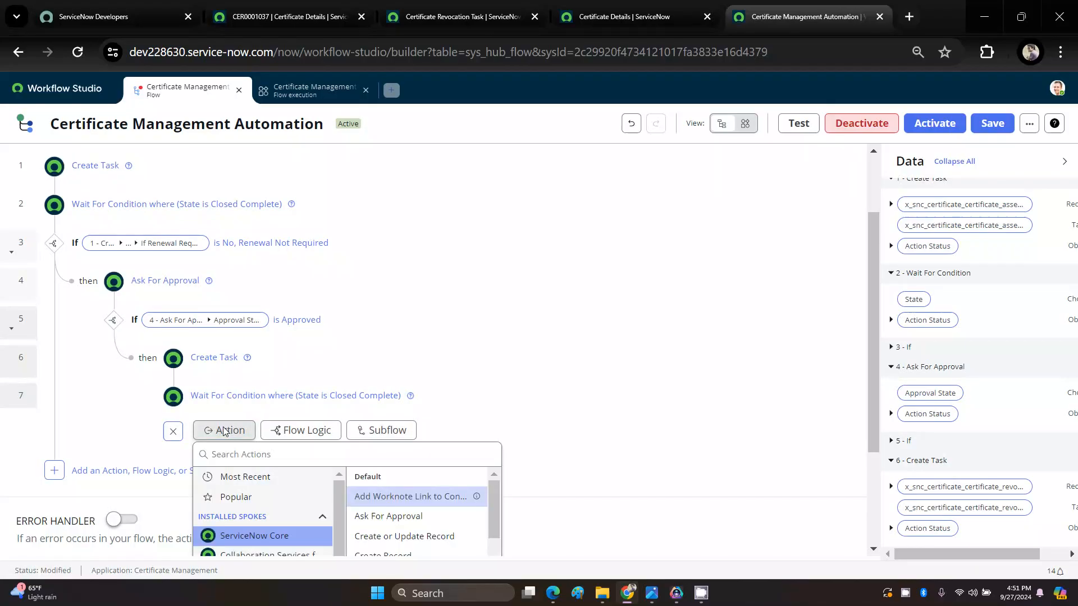
scroll(224, 432, down, 1)
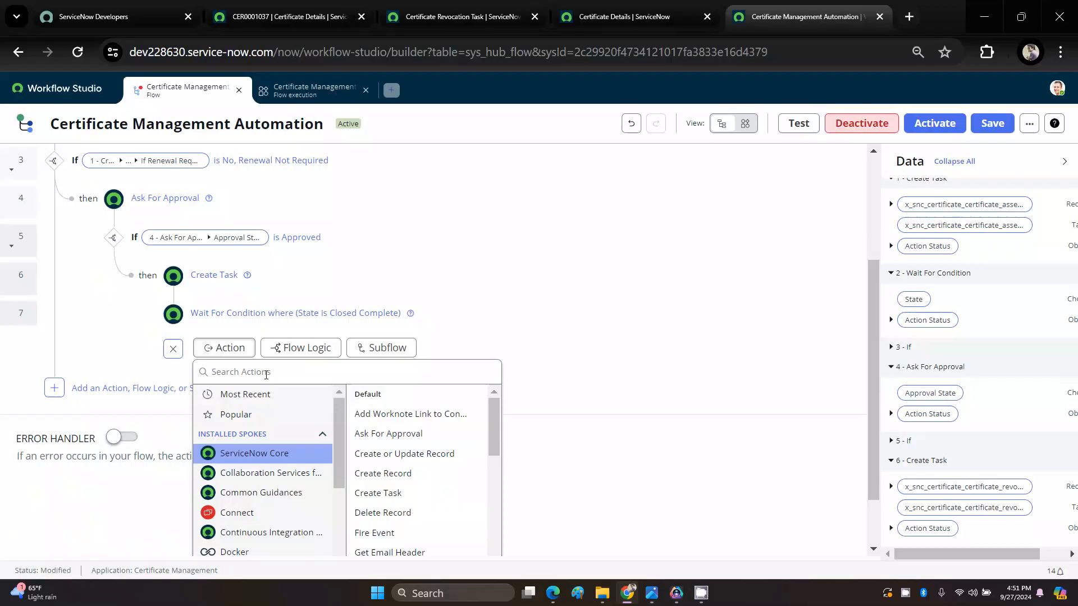
text(UPDA)
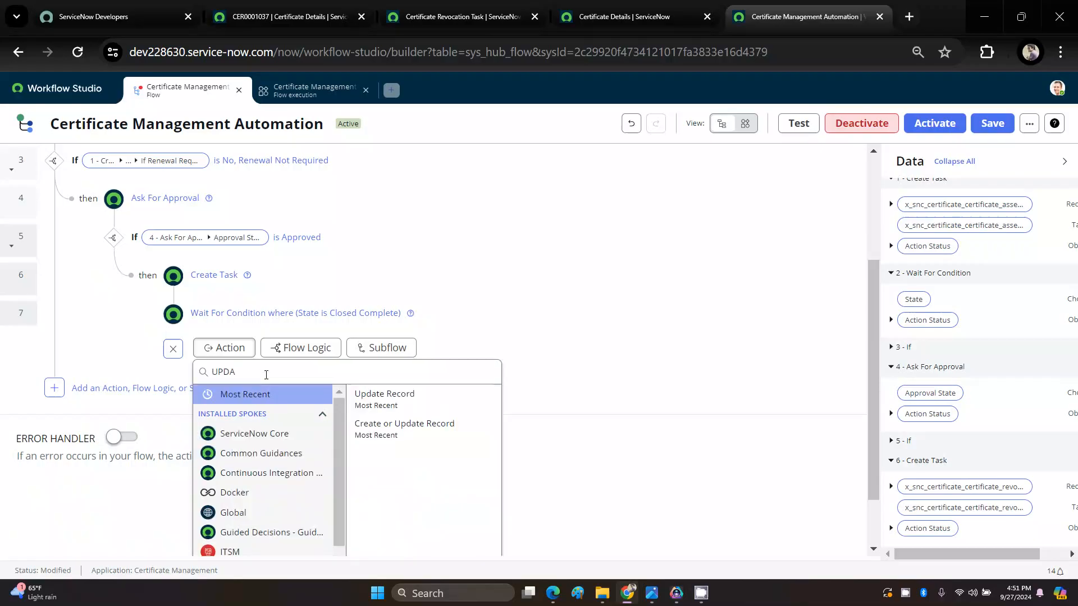
click(390, 401)
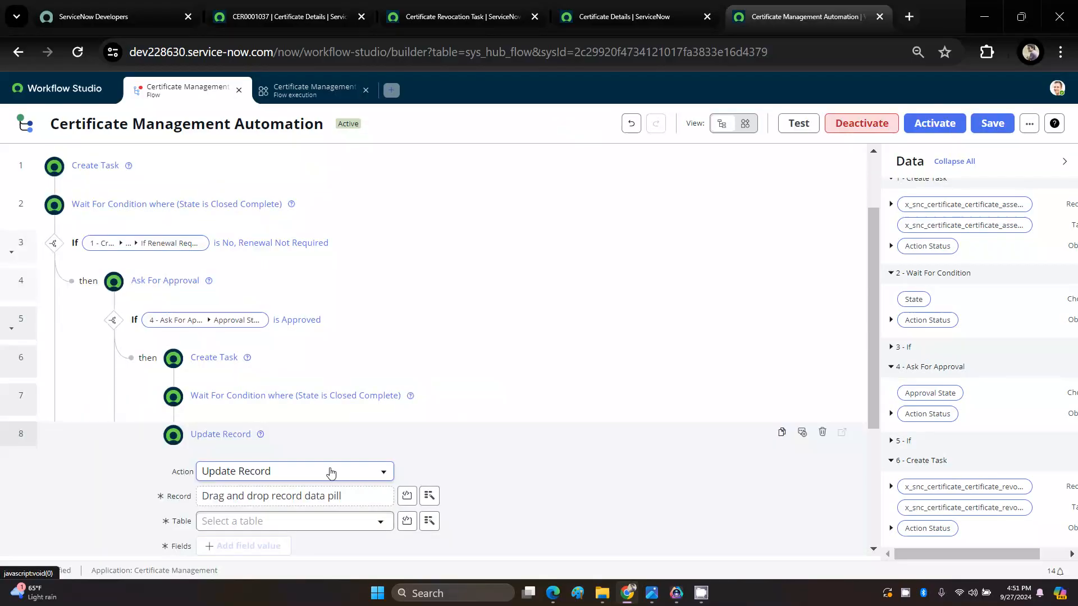
scroll(331, 466, down, 3)
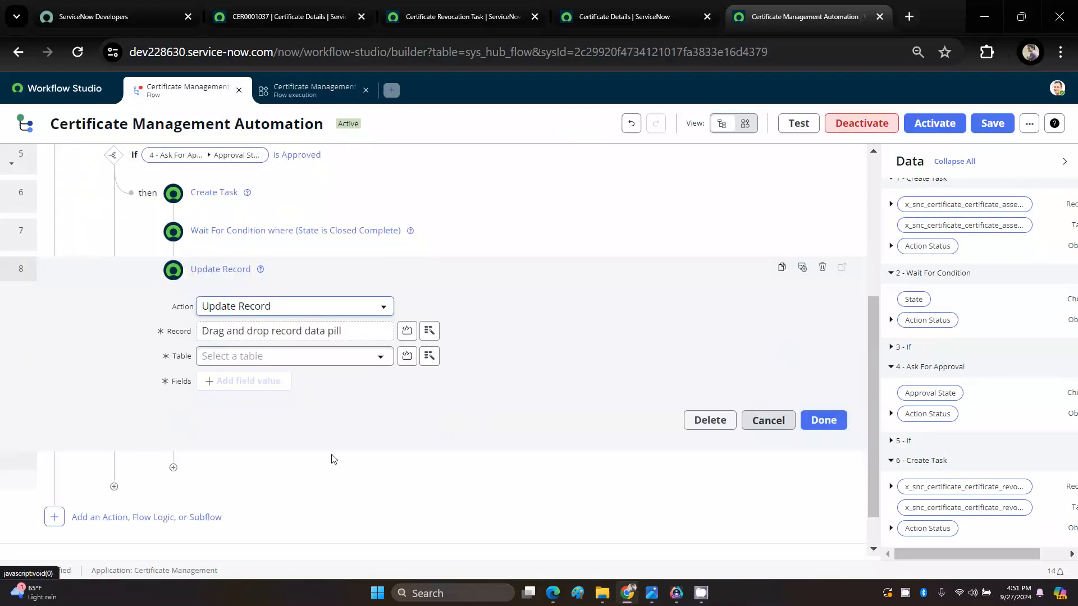
click(428, 335)
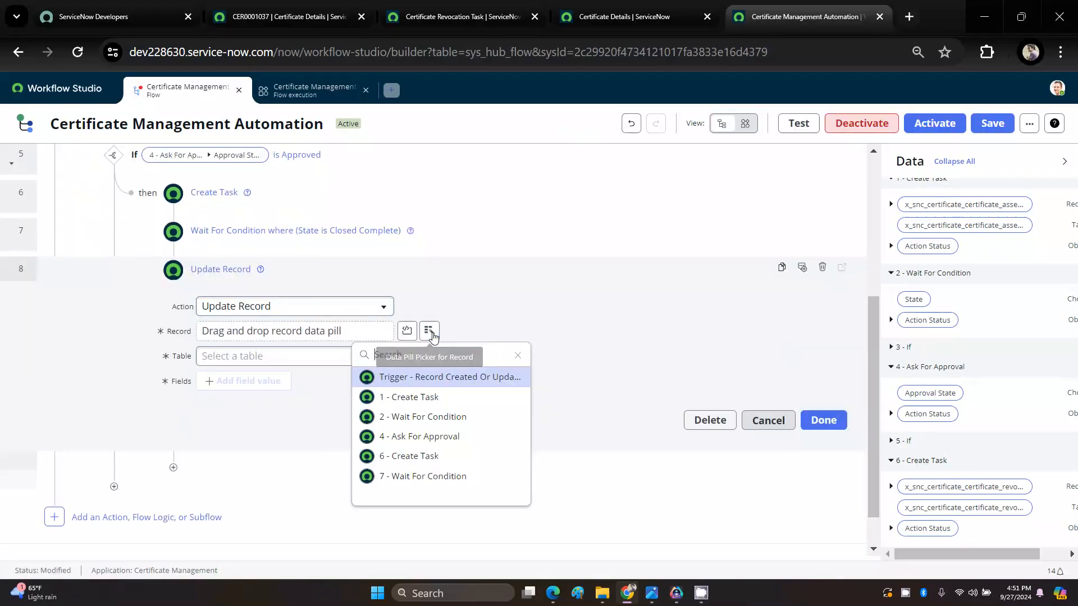
click(423, 384)
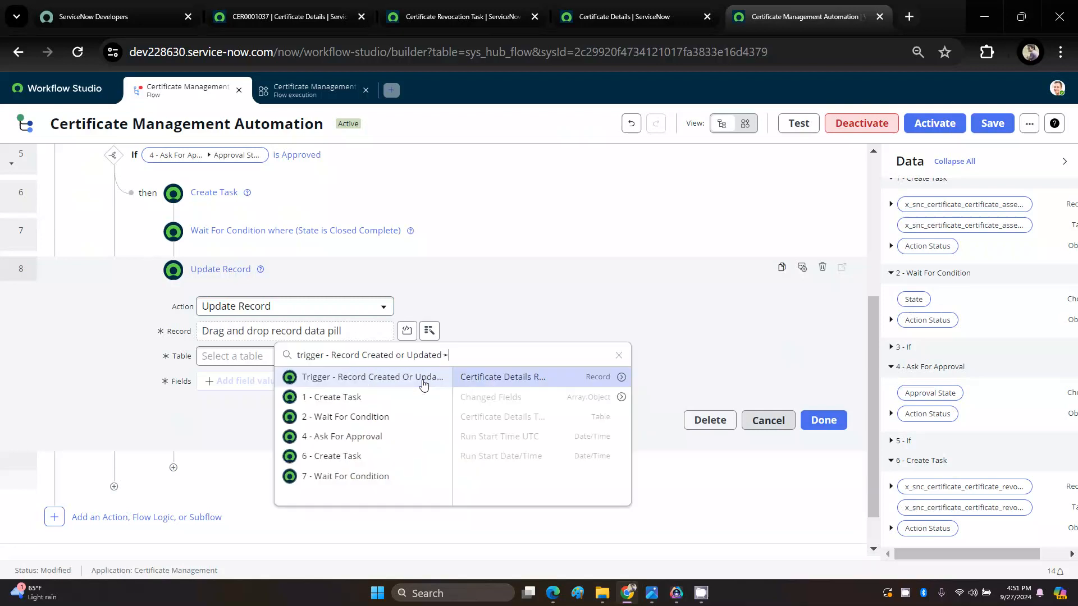
click(604, 382)
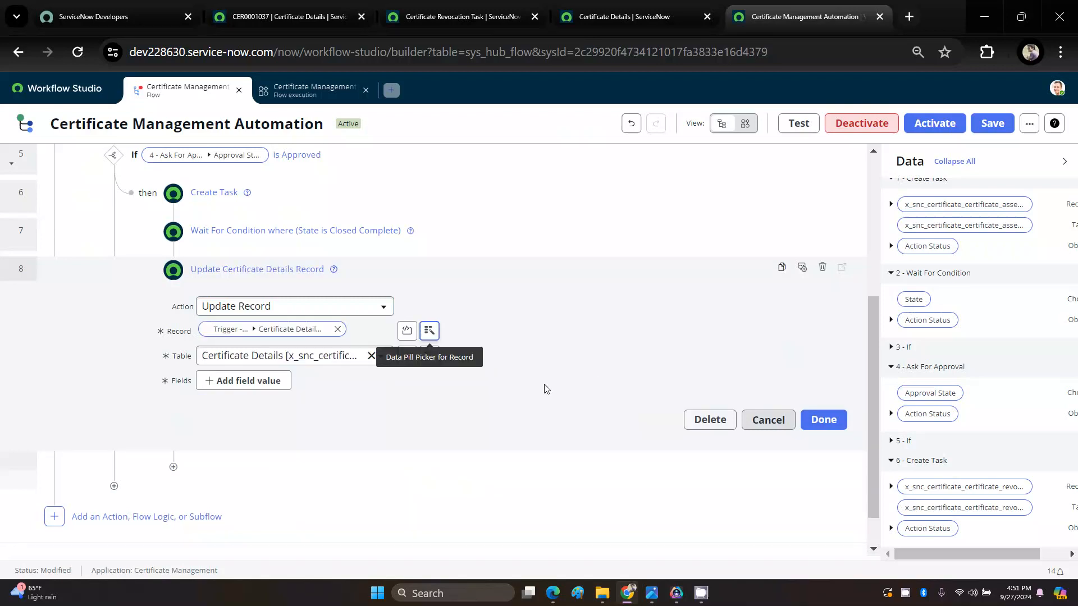
Step: Set the Update Record action's State field to Closed Complete and finish configuring the action
click(258, 386)
click(255, 387)
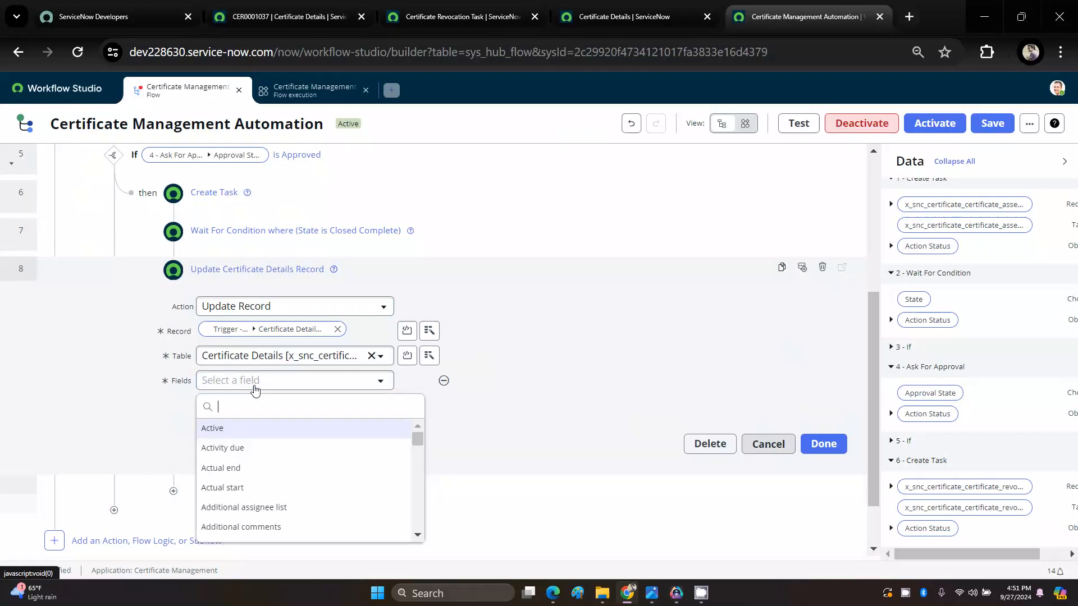
text(ST)
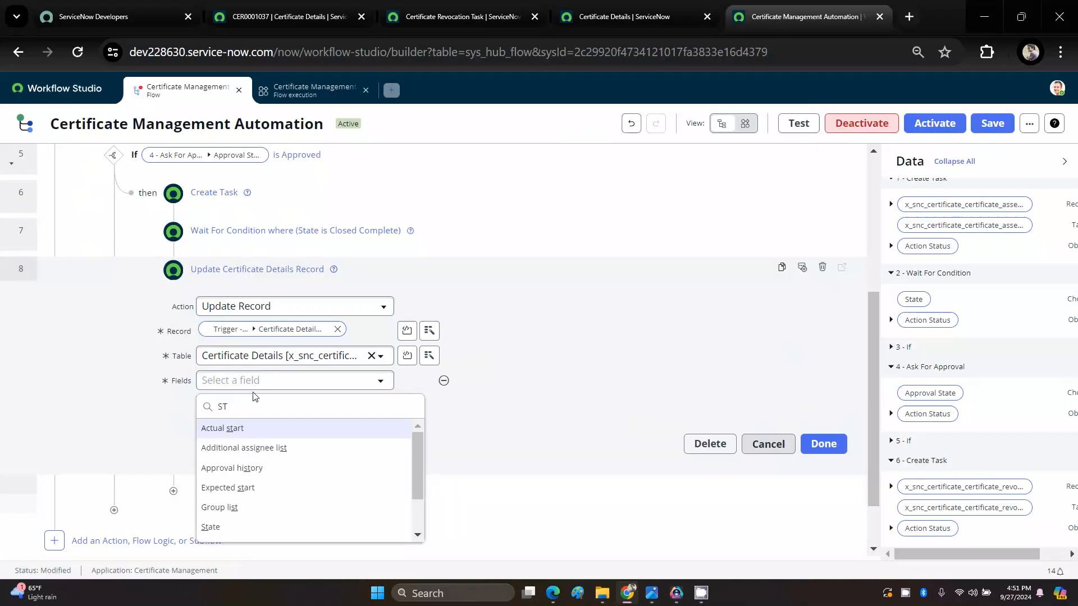
text(A)
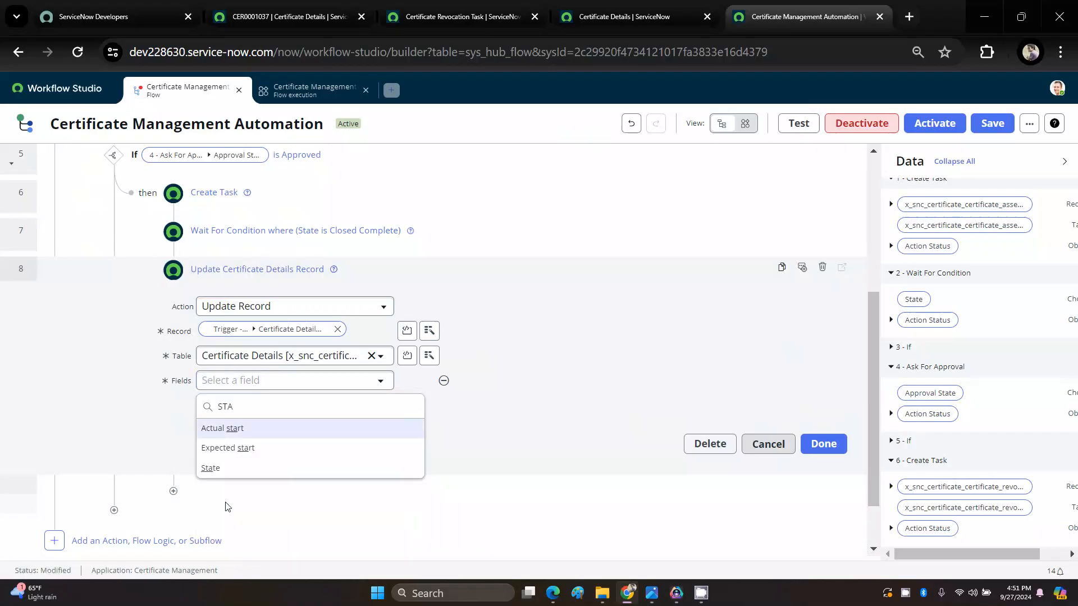
click(218, 471)
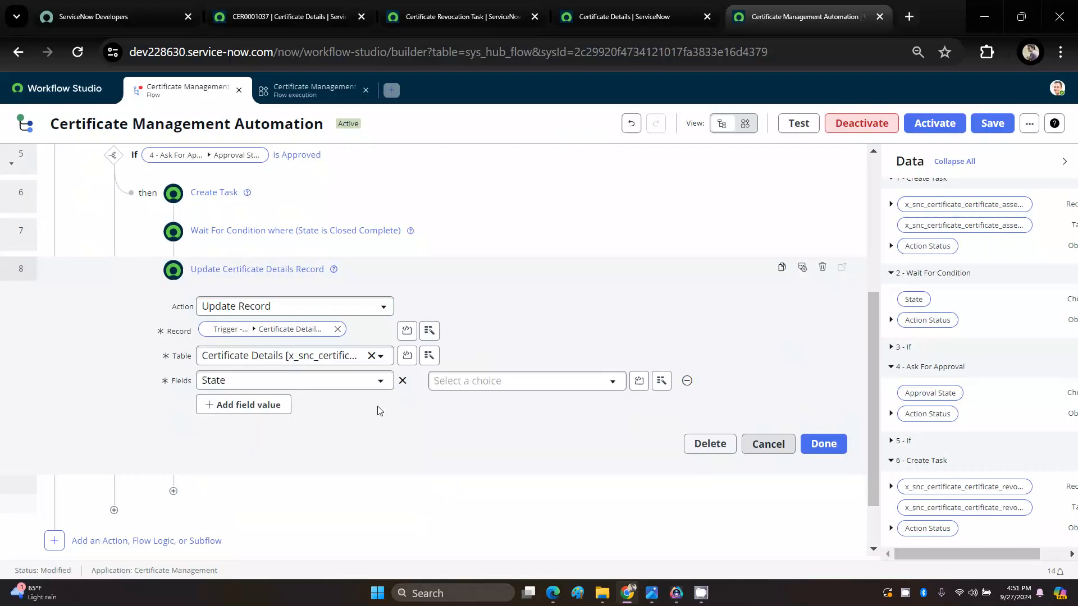
click(465, 387)
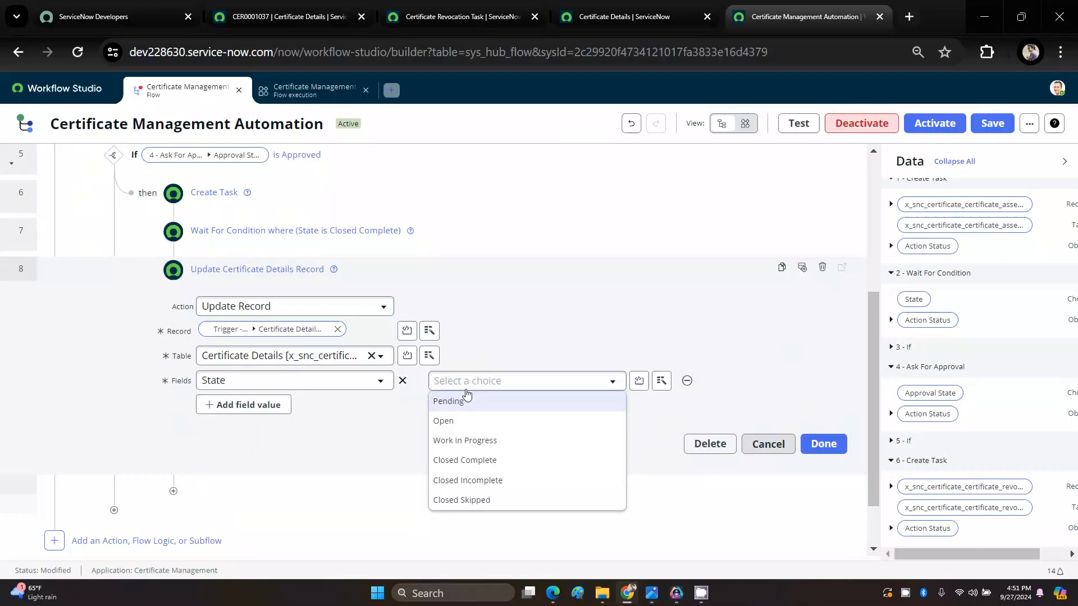
click(465, 466)
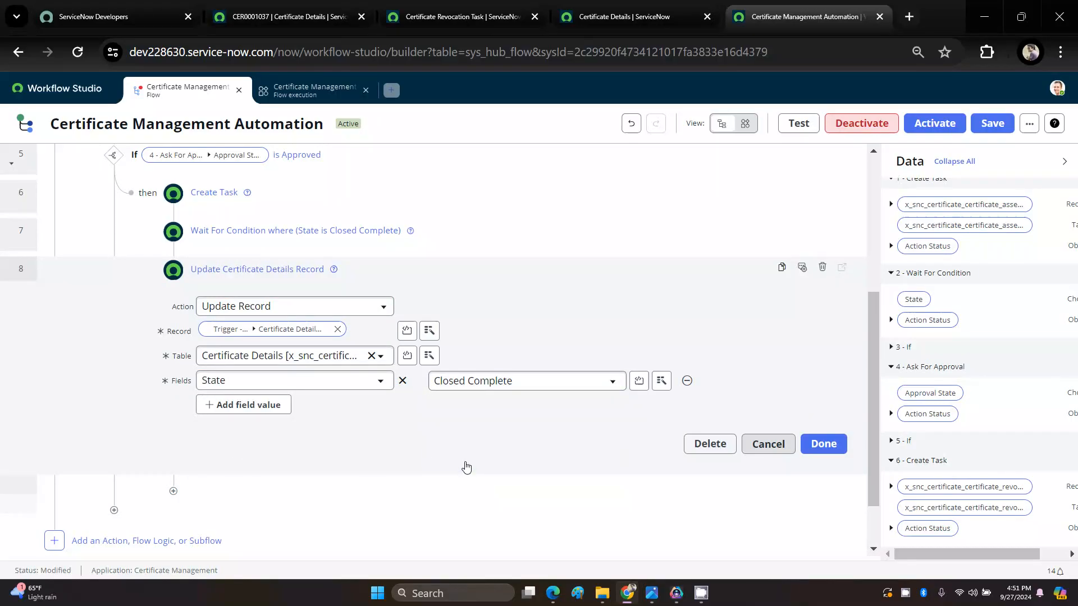
click(824, 445)
scroll(824, 454, up, 3)
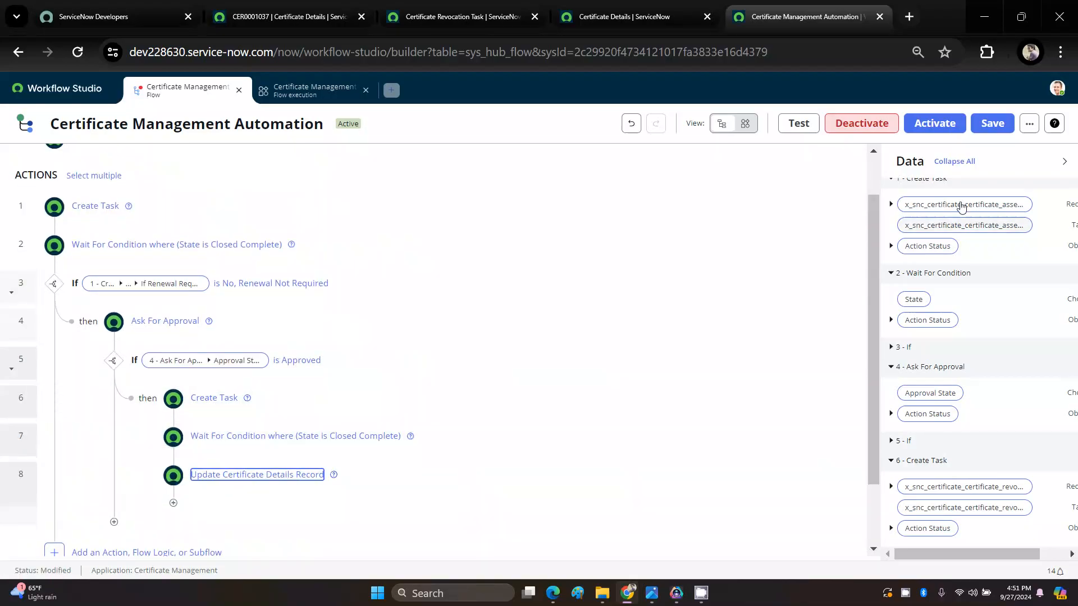
Step: Save the flow and add an End Flow step after the Update Record action in the Approved branch
click(993, 124)
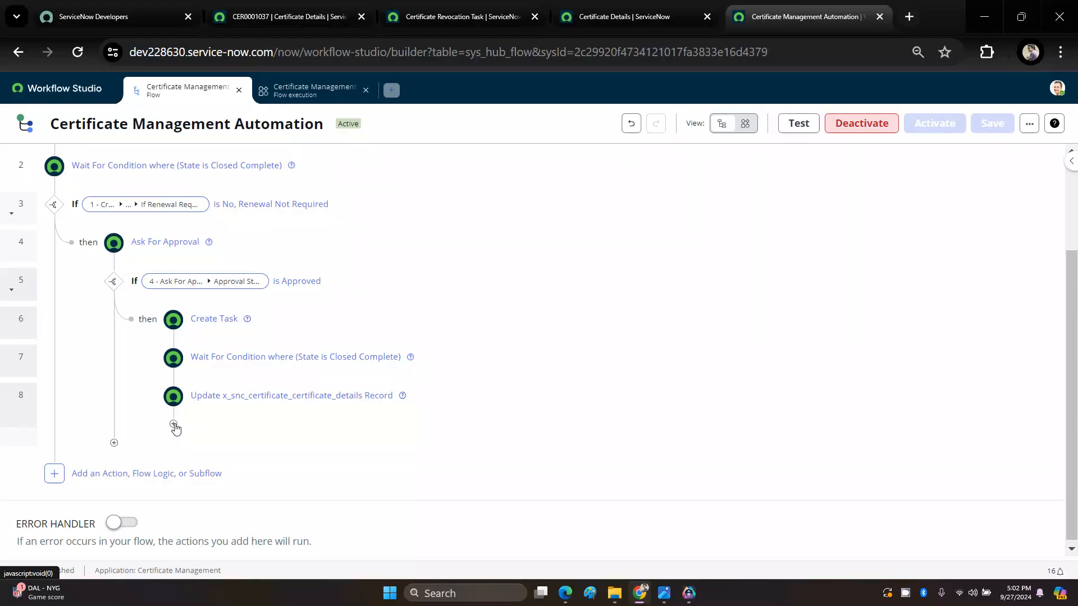
click(173, 425)
click(300, 433)
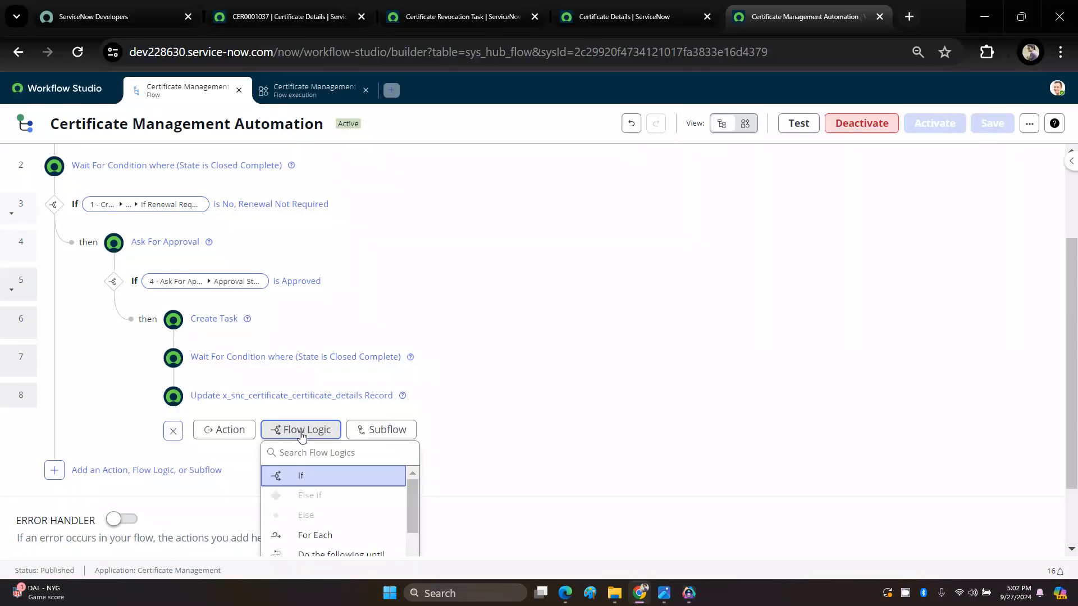
text(END)
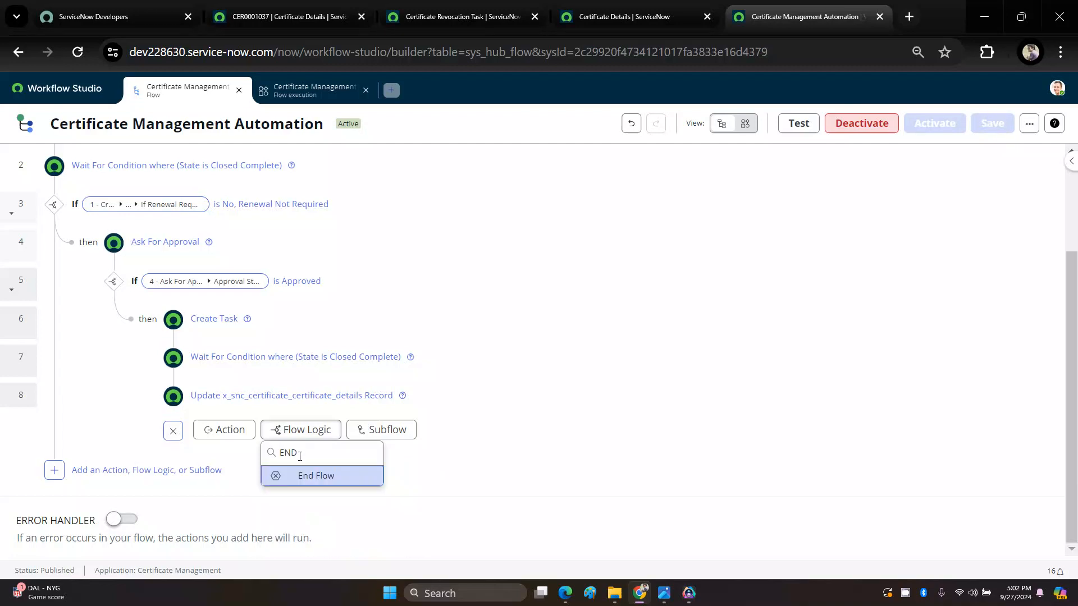
click(305, 477)
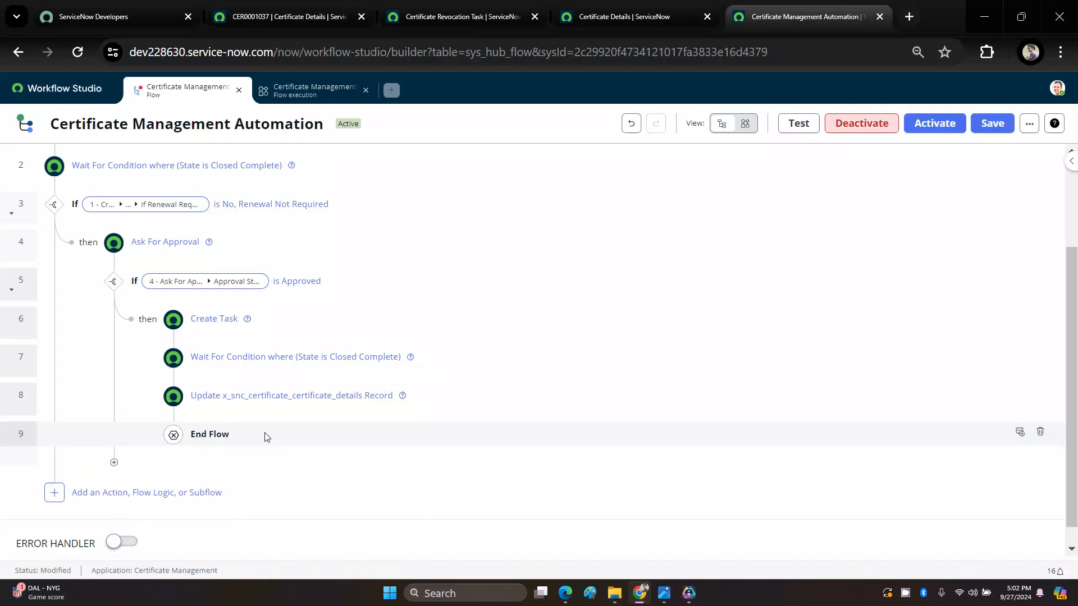
Step: Save the Certificate Management Automation flow with its End Flow step and activate it
click(990, 128)
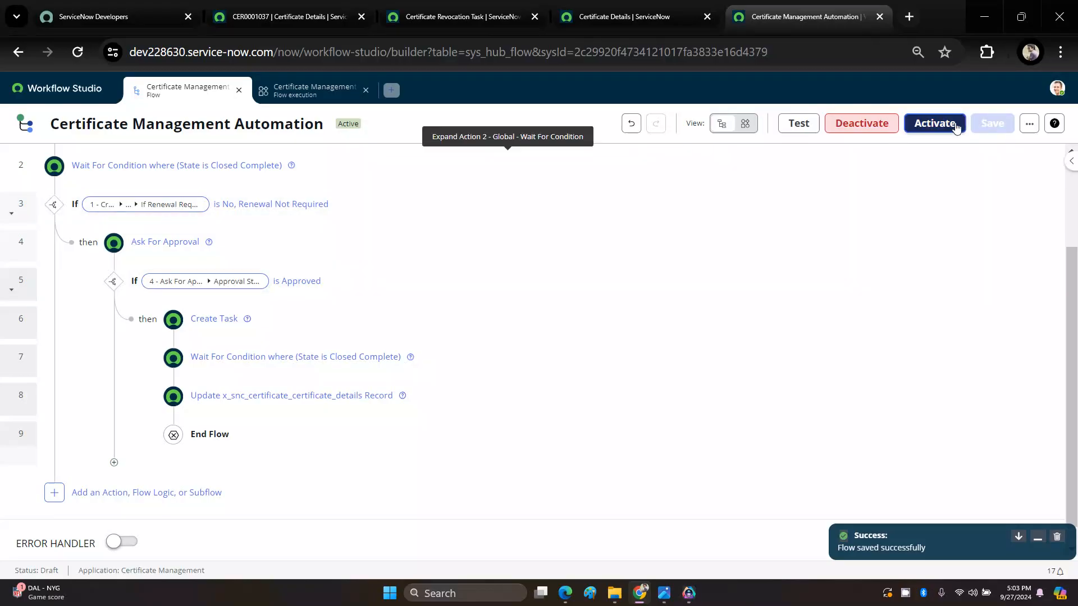
click(935, 124)
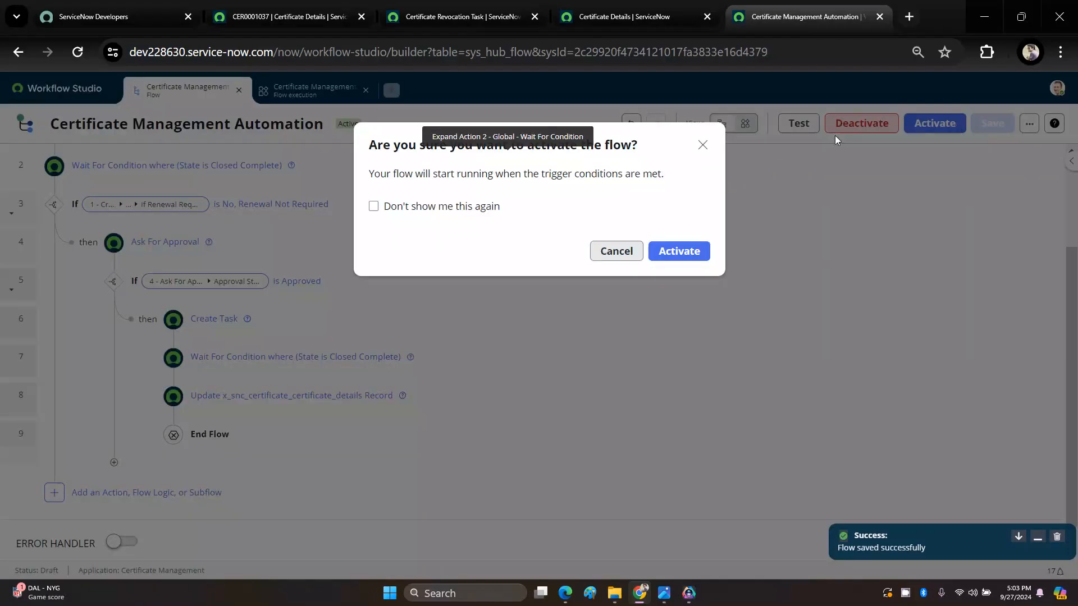
click(679, 252)
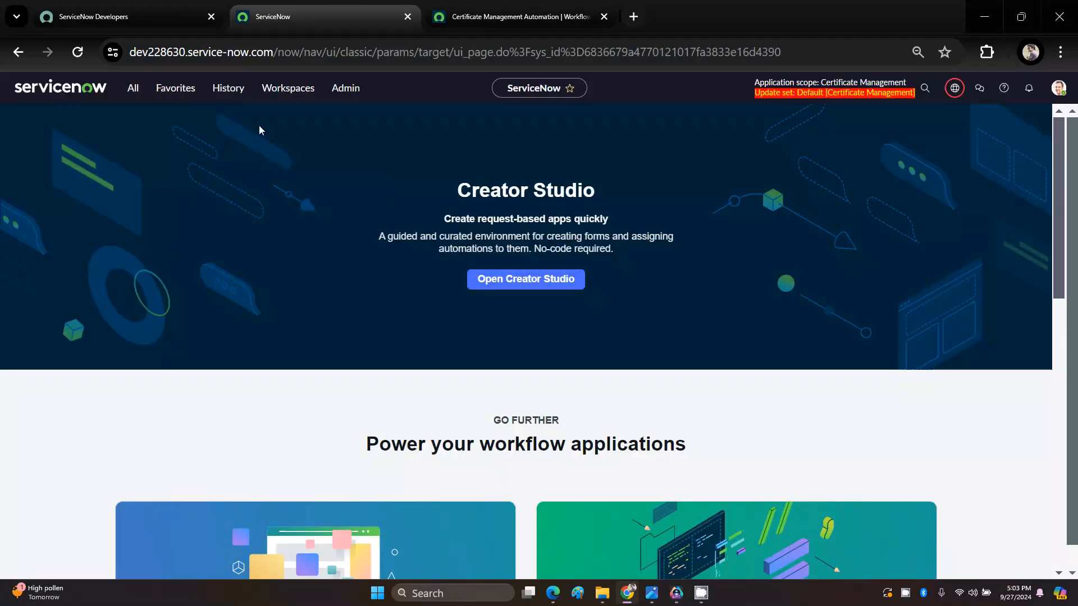
Step: Create and save a Certificate Details record for Cert101 with expiry date 2024-10-10, application name App Alpha and application number 1289
click(175, 88)
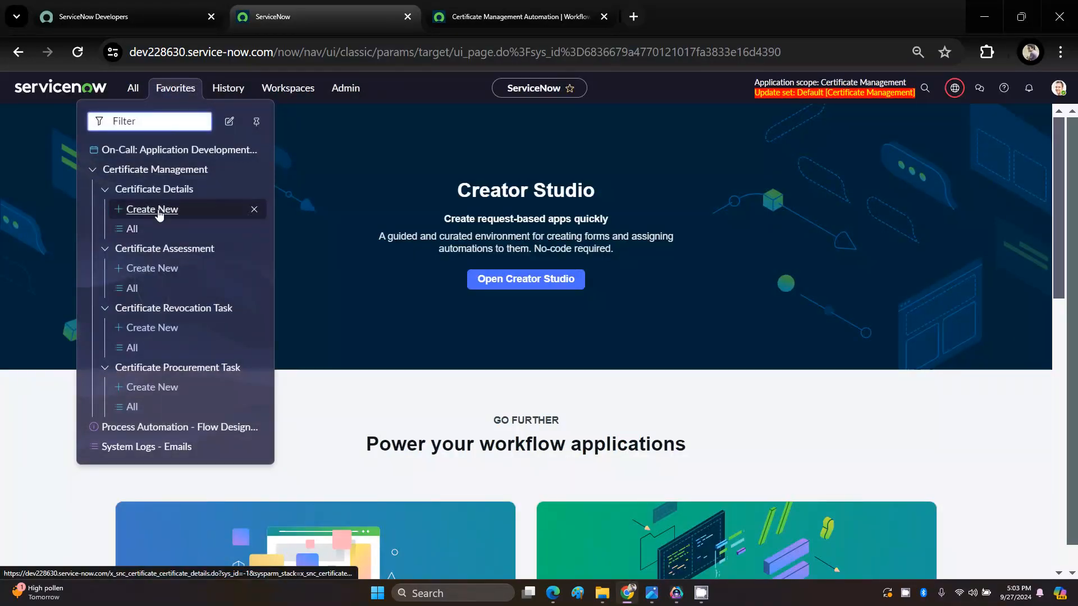
click(160, 212)
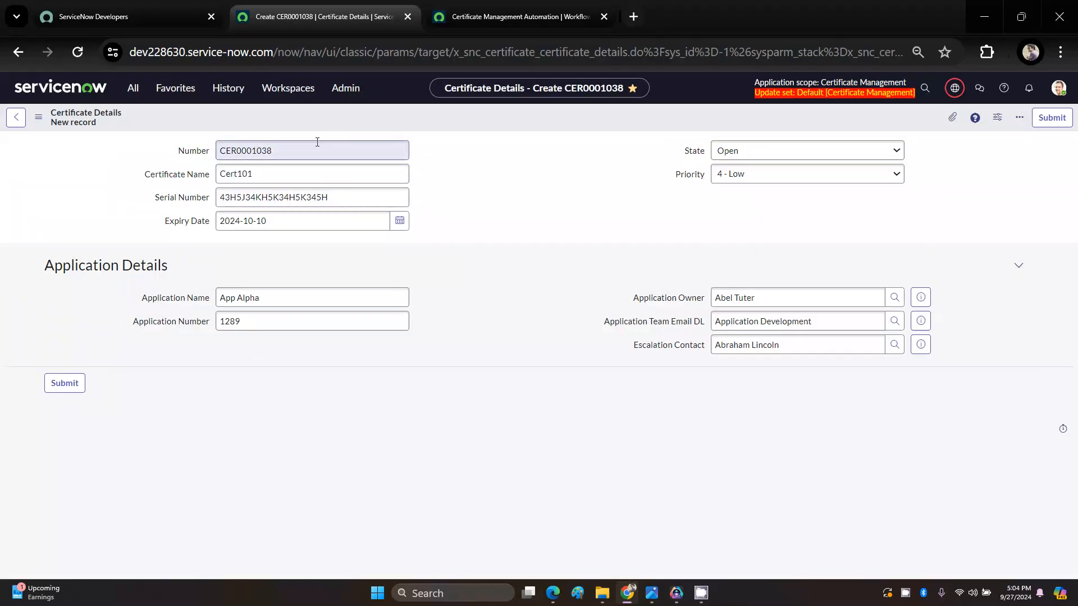
right_click(348, 116)
click(360, 126)
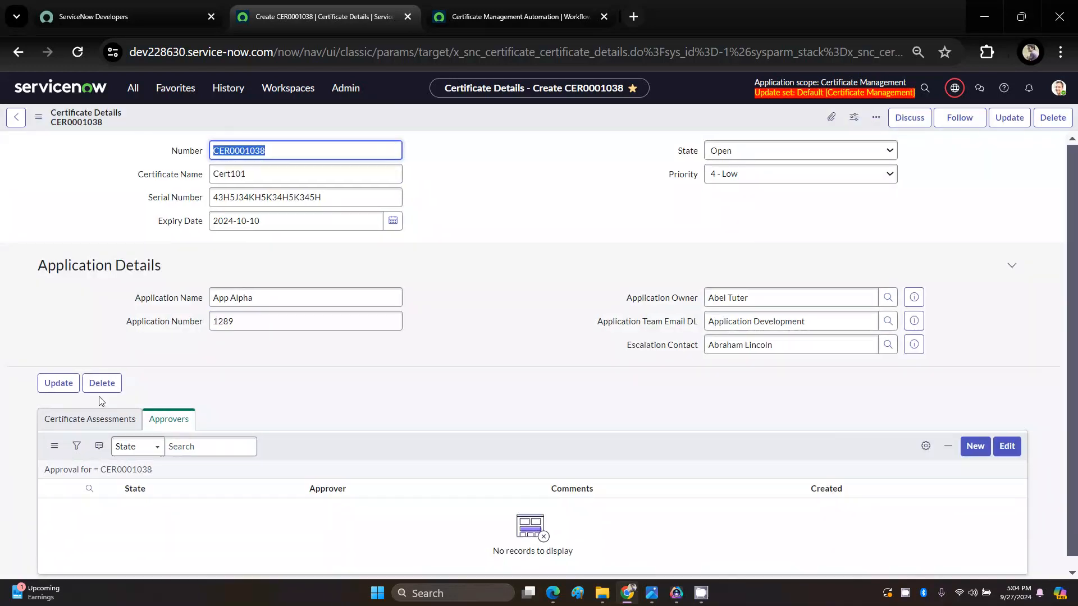
Step: Refresh the Cert101 certificate record and open its related Certificate Assessment
scroll(104, 449, down, 1)
scroll(104, 450, up, 1)
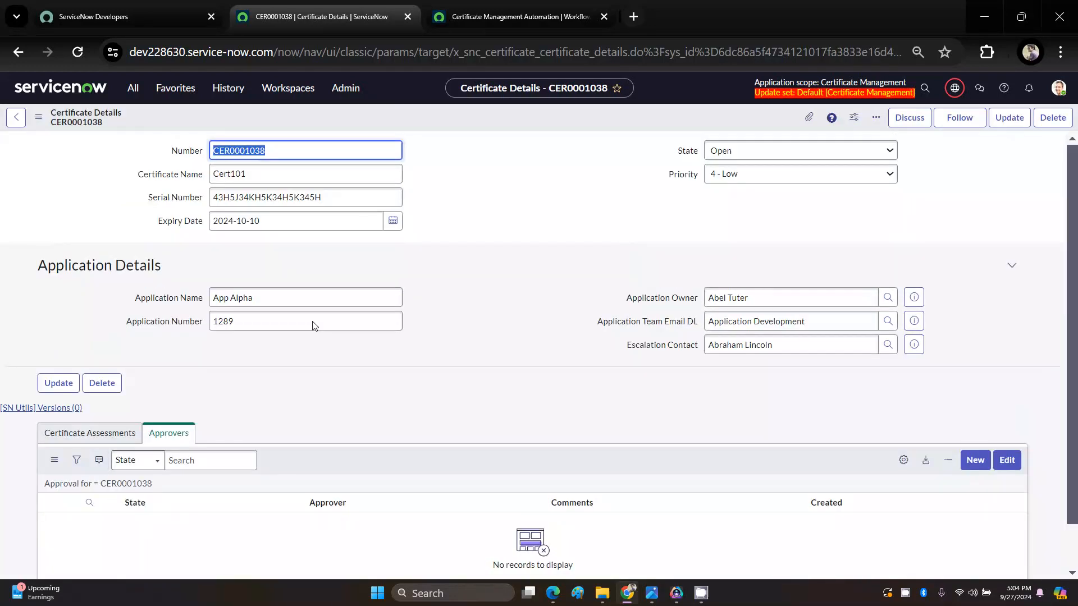
right_click(443, 123)
click(459, 131)
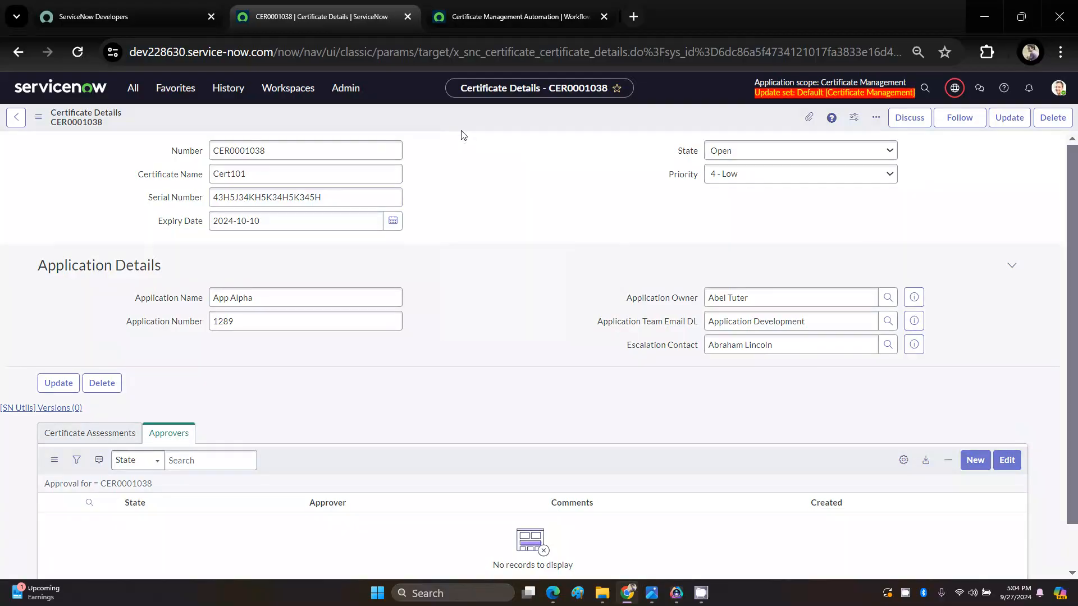
click(88, 440)
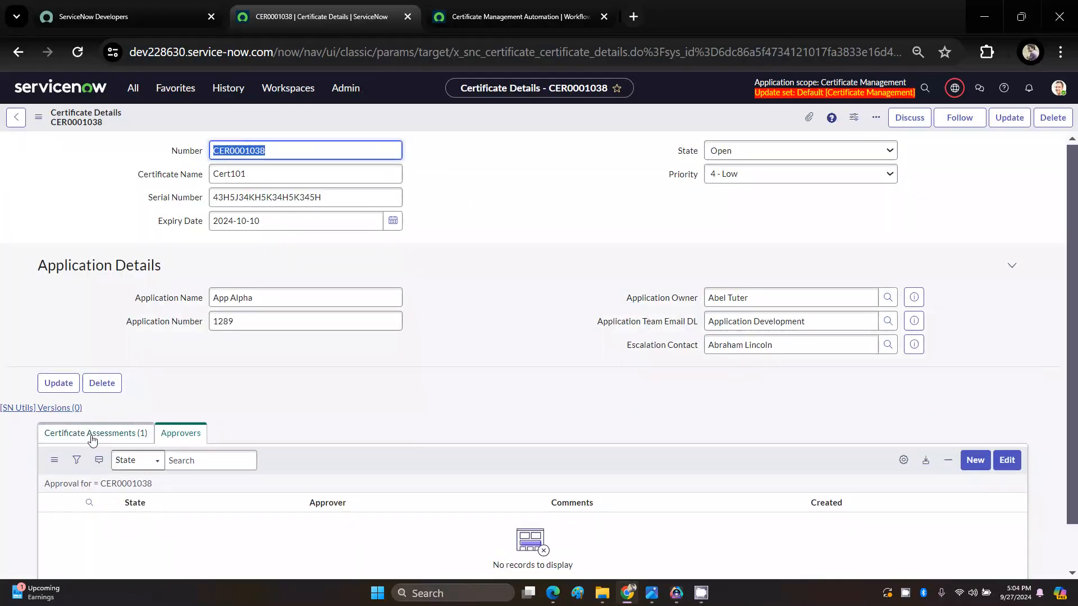
scroll(96, 460, down, 1)
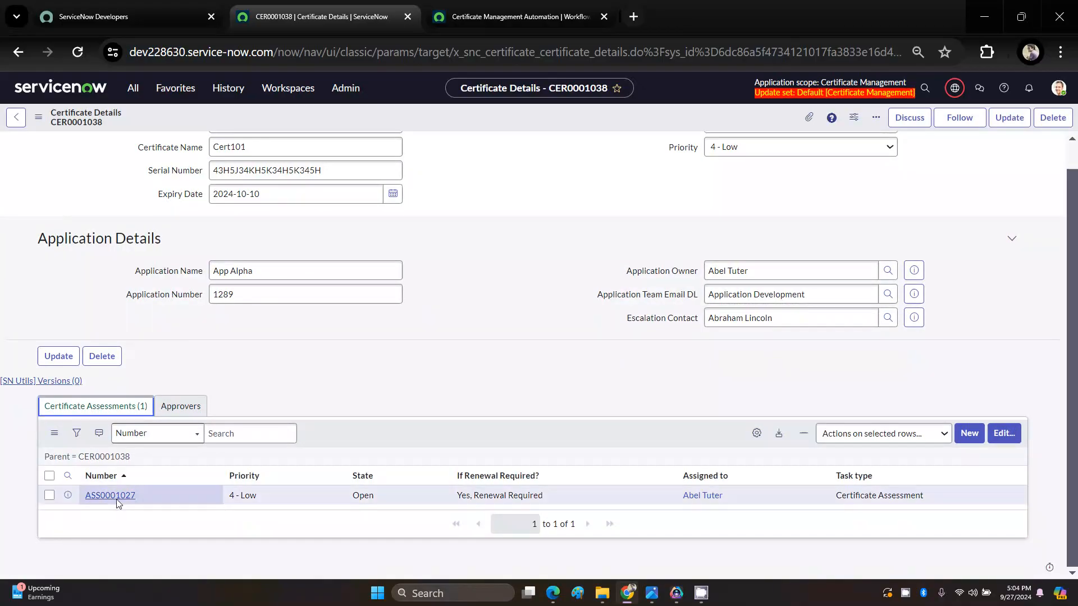
click(116, 498)
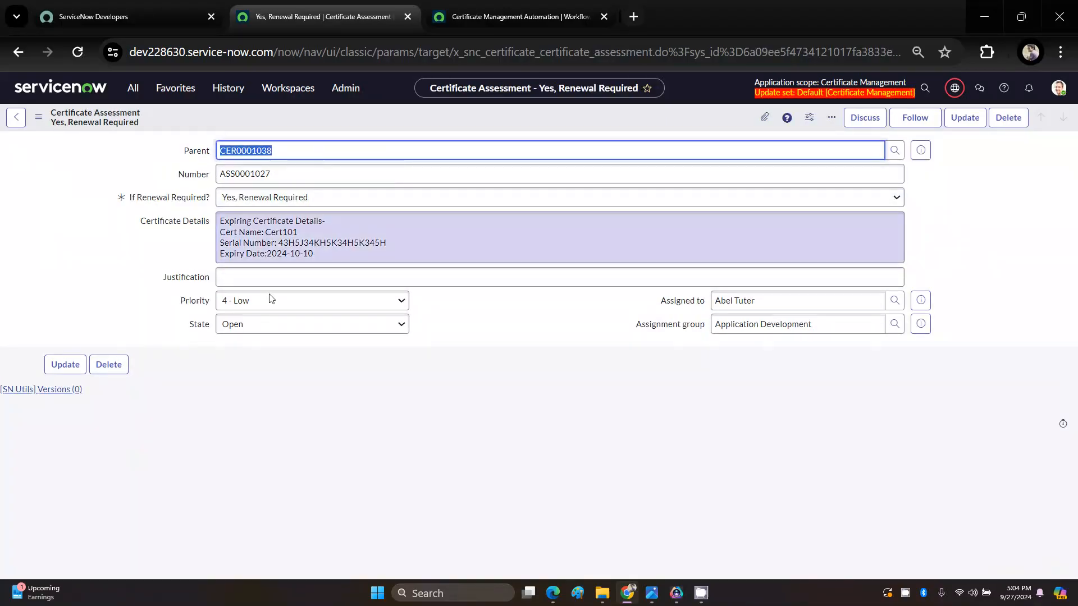
Step: Set the assessment's If Renewal Required to No, Renewal Not Required and its State to Closed Complete, and save it
click(327, 376)
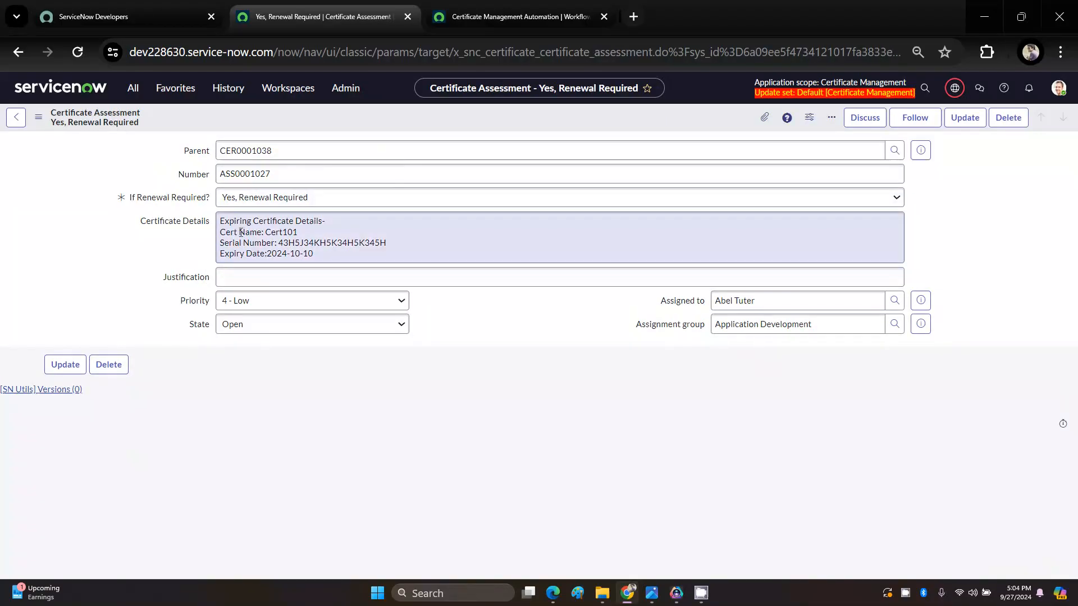
click(272, 197)
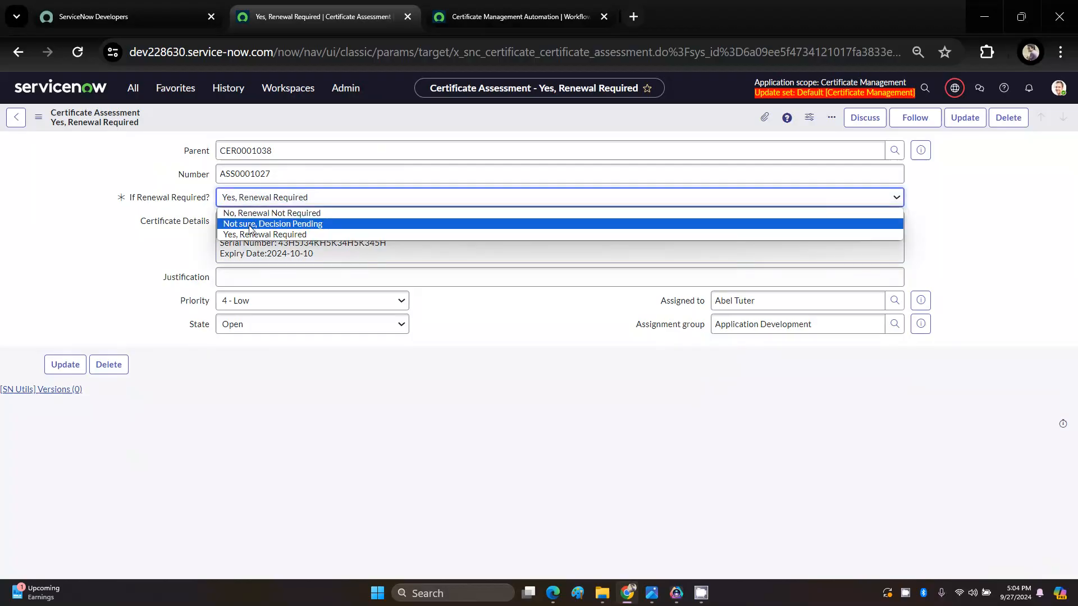
click(264, 214)
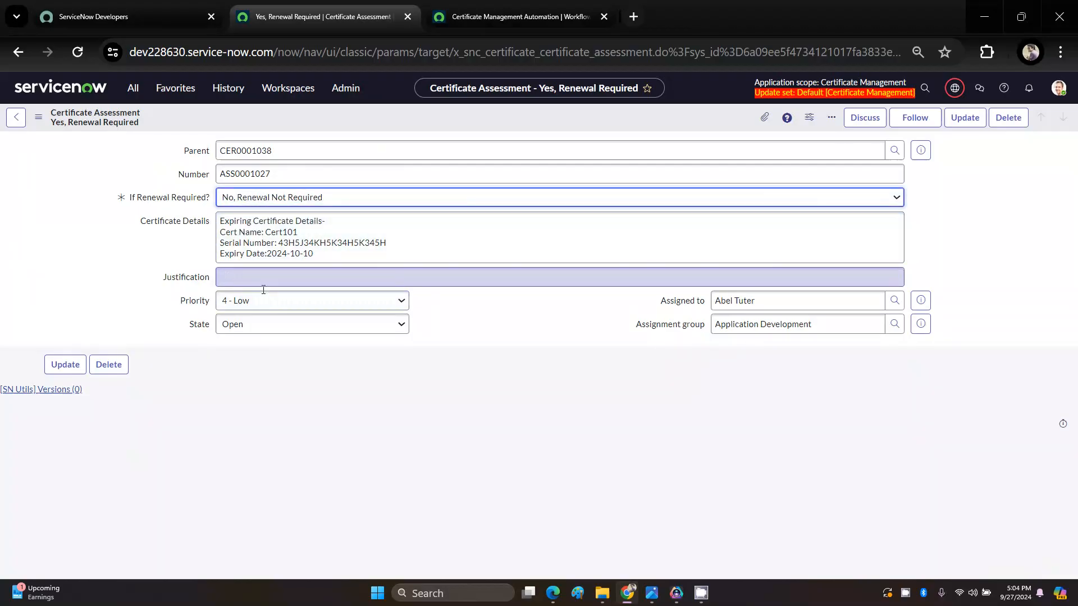
click(313, 332)
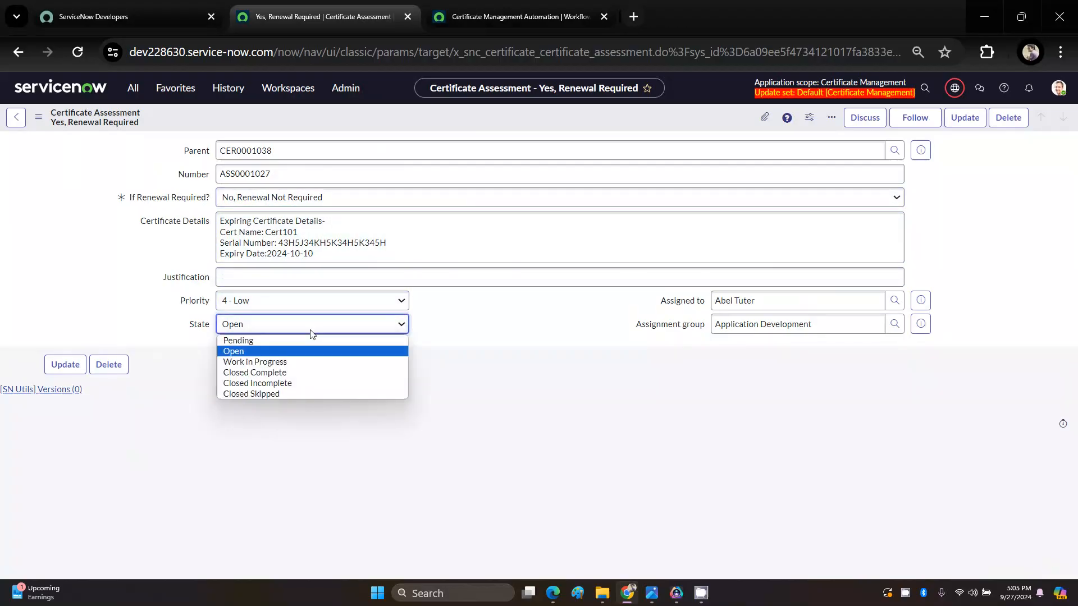
click(267, 374)
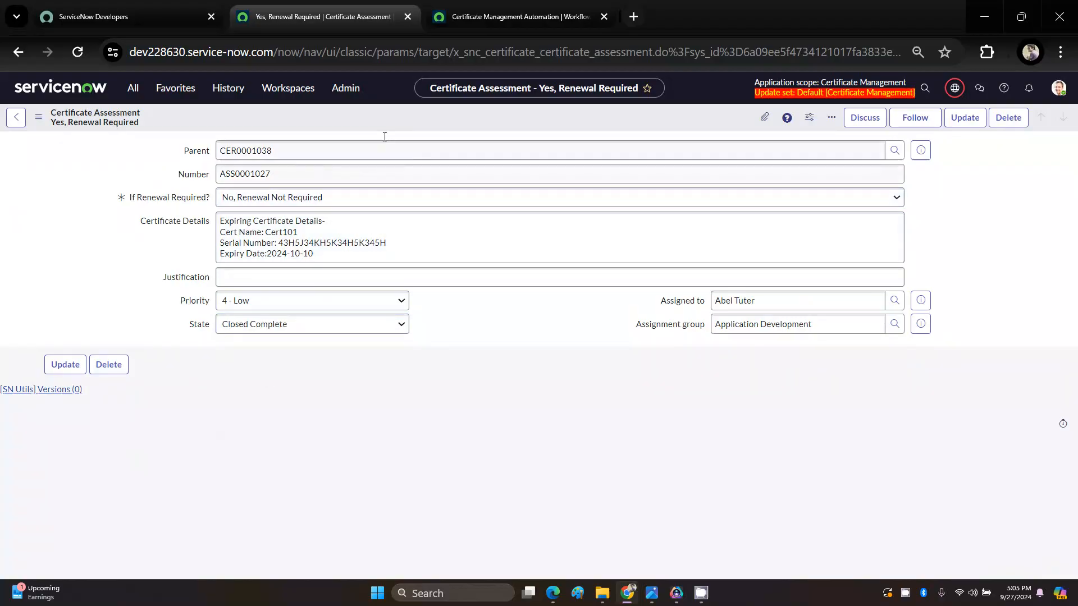
right_click(399, 121)
click(413, 127)
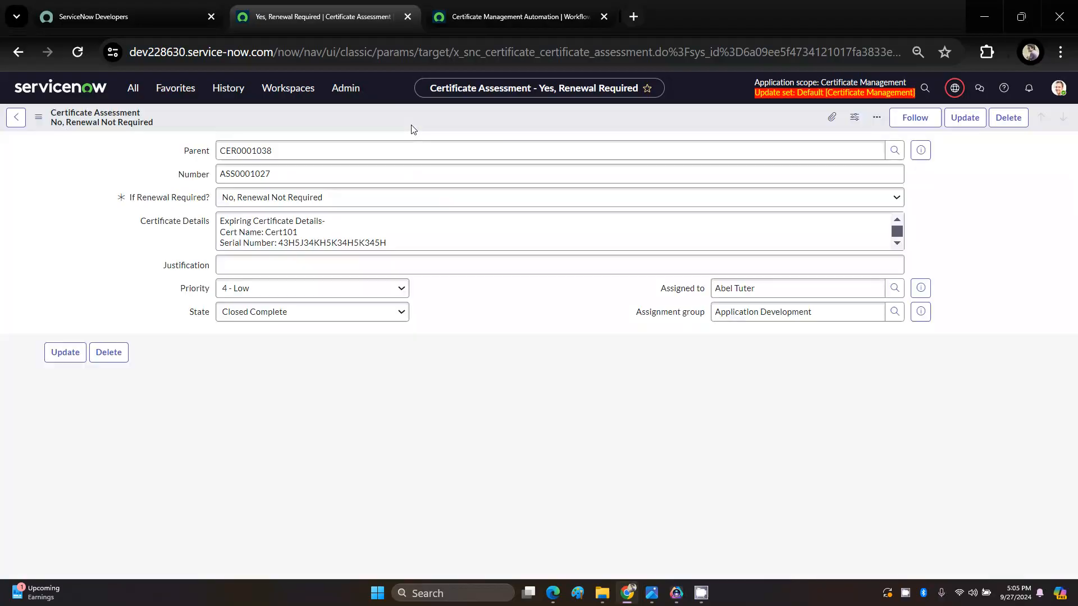
Step: Open the assessment's parent certificate record and show its related Approvers list
click(922, 152)
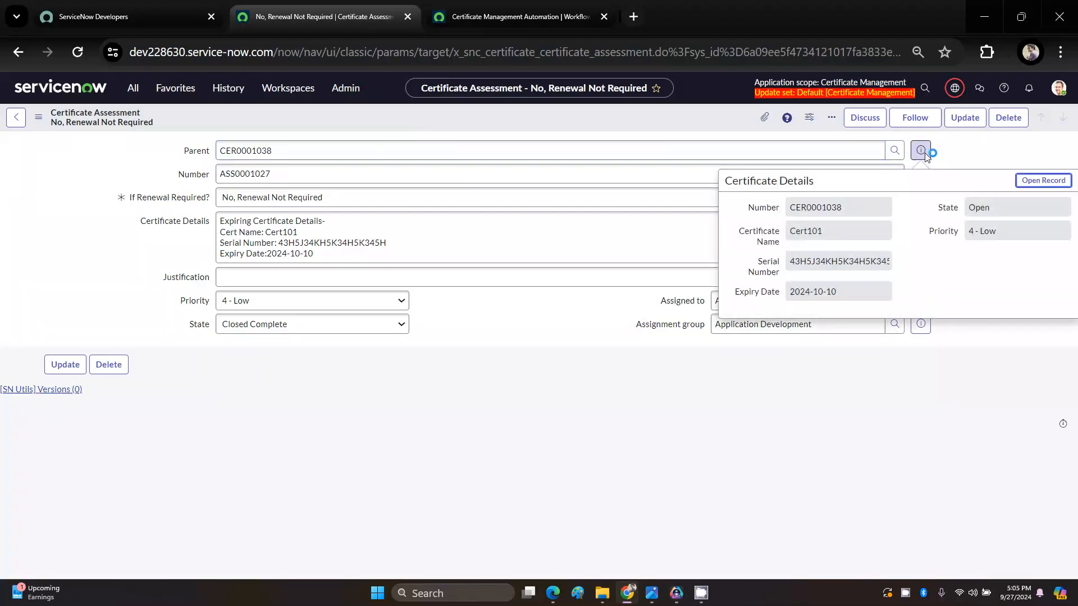
click(1043, 181)
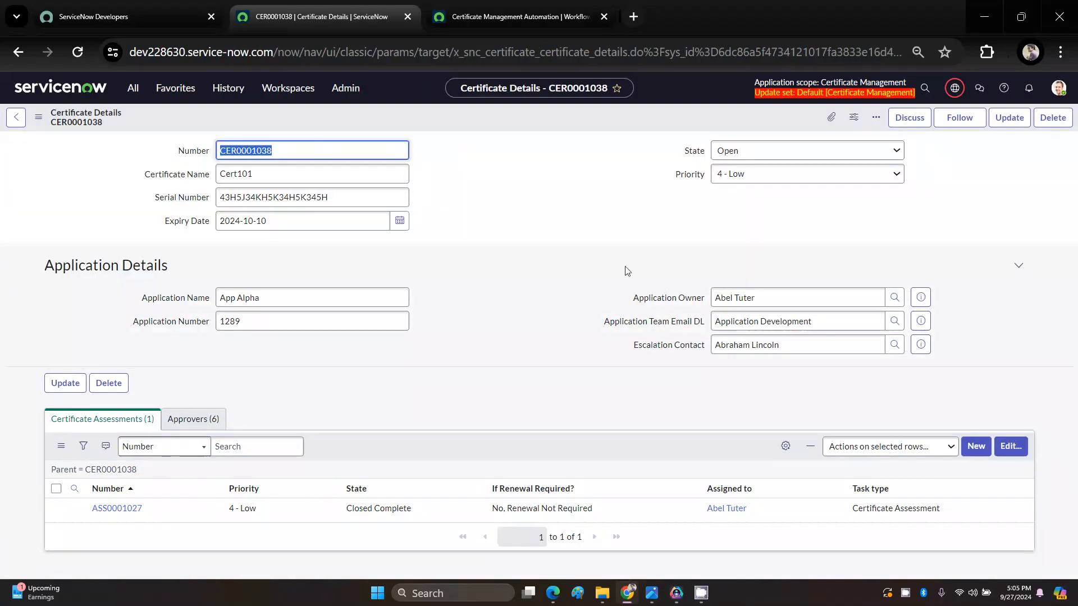
click(201, 424)
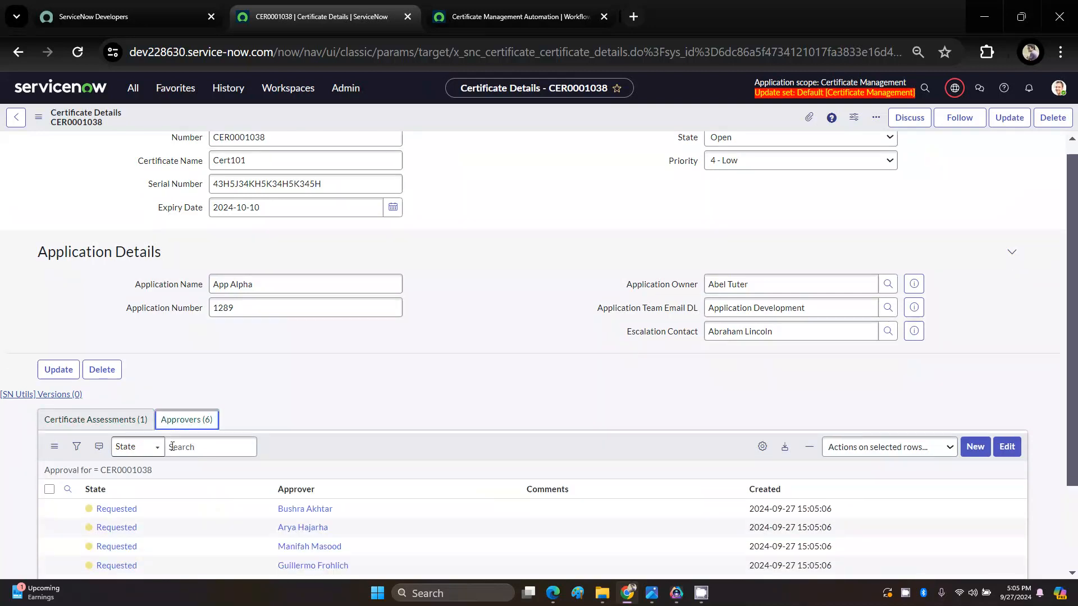
right_click(113, 525)
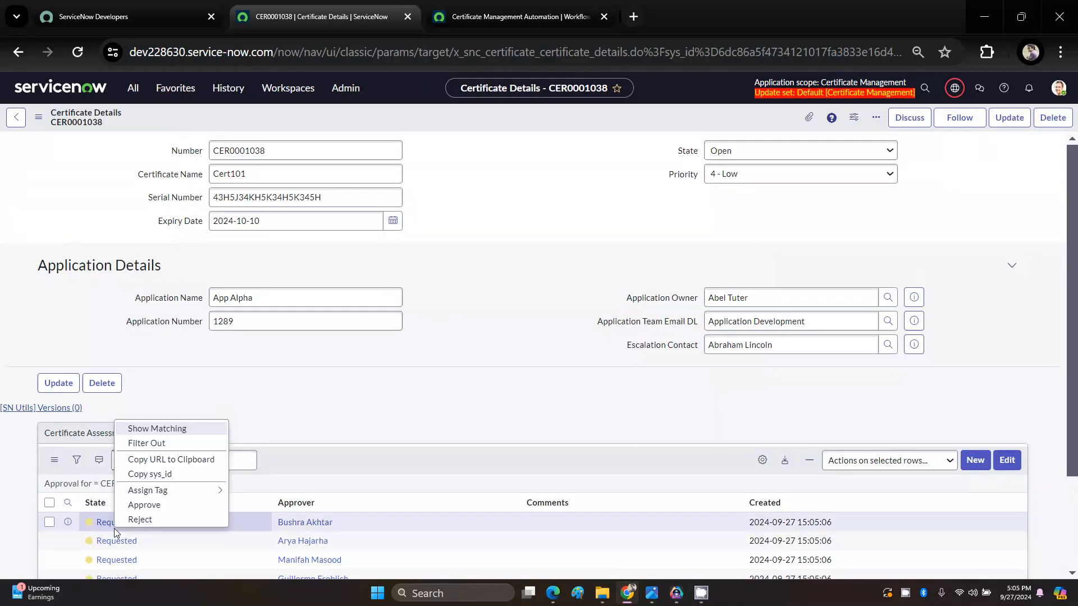
click(101, 526)
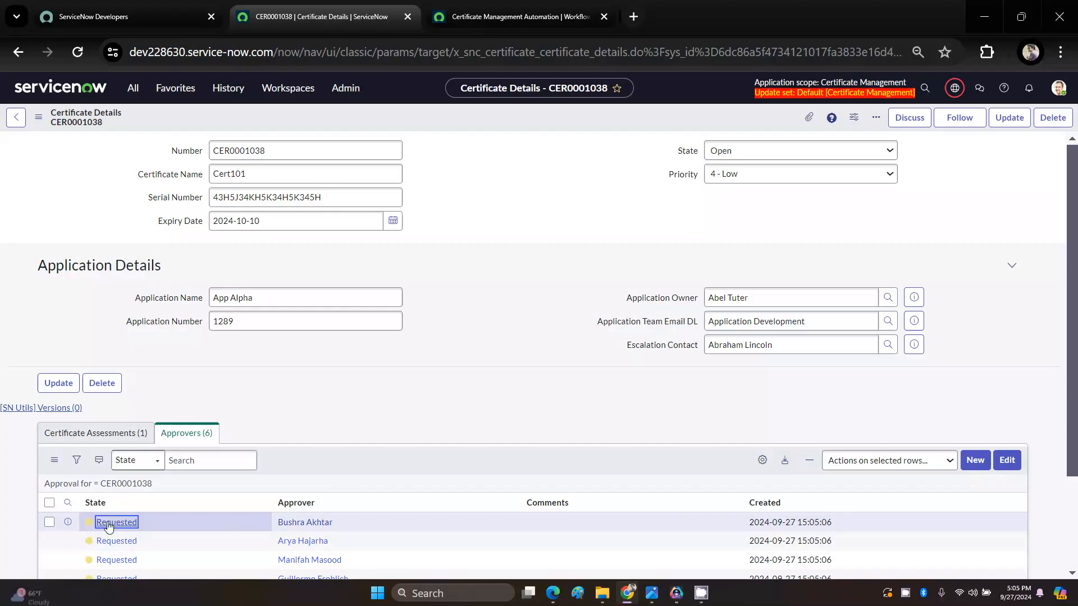
right_click(101, 526)
mouse_move(147, 488)
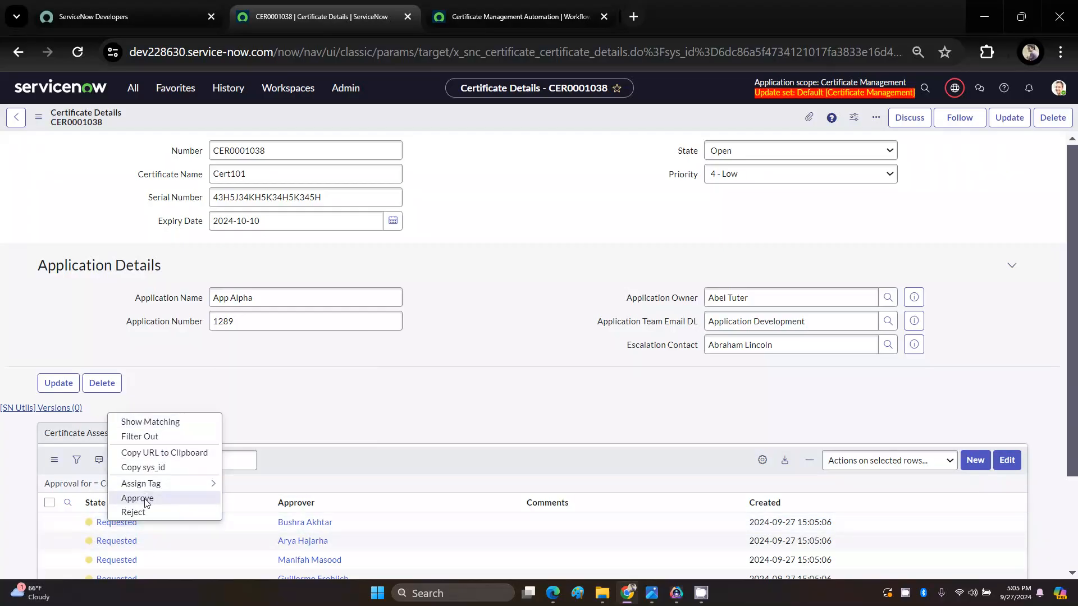
click(456, 408)
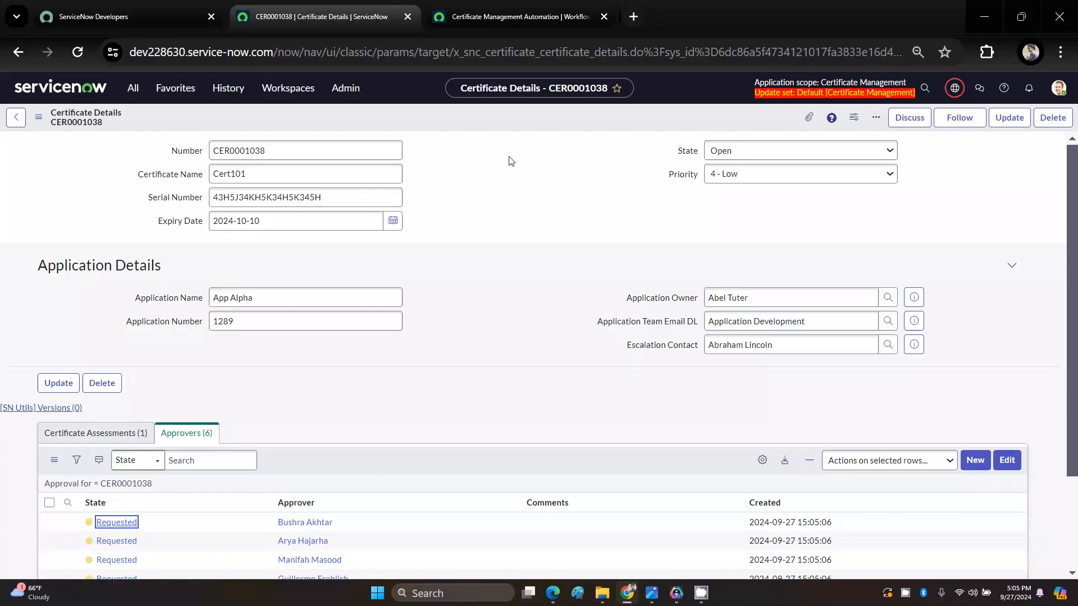
Step: Delete the existing CER0001037 task from the Certificate Revocation Tasks list in a separate browser tab, and return to the CER0001038 certificate record
click(202, 91)
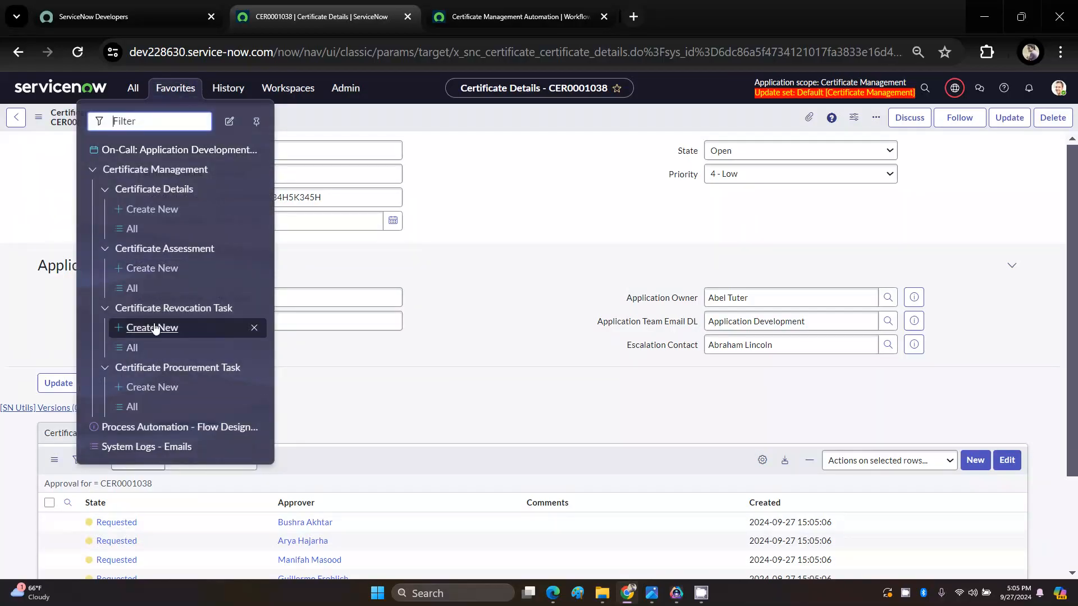
middle_click(133, 349)
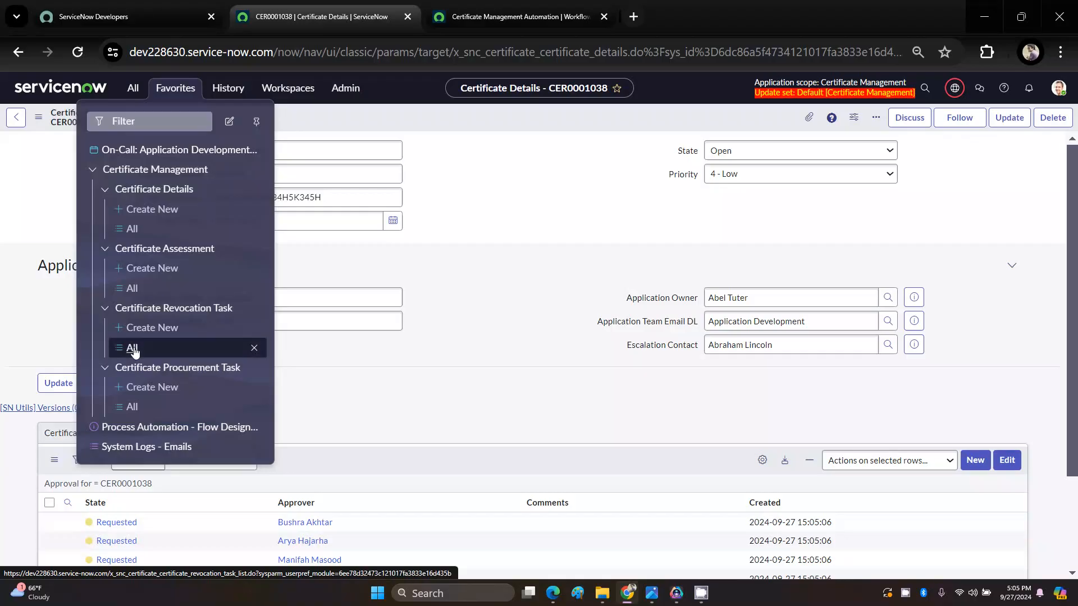
click(464, 6)
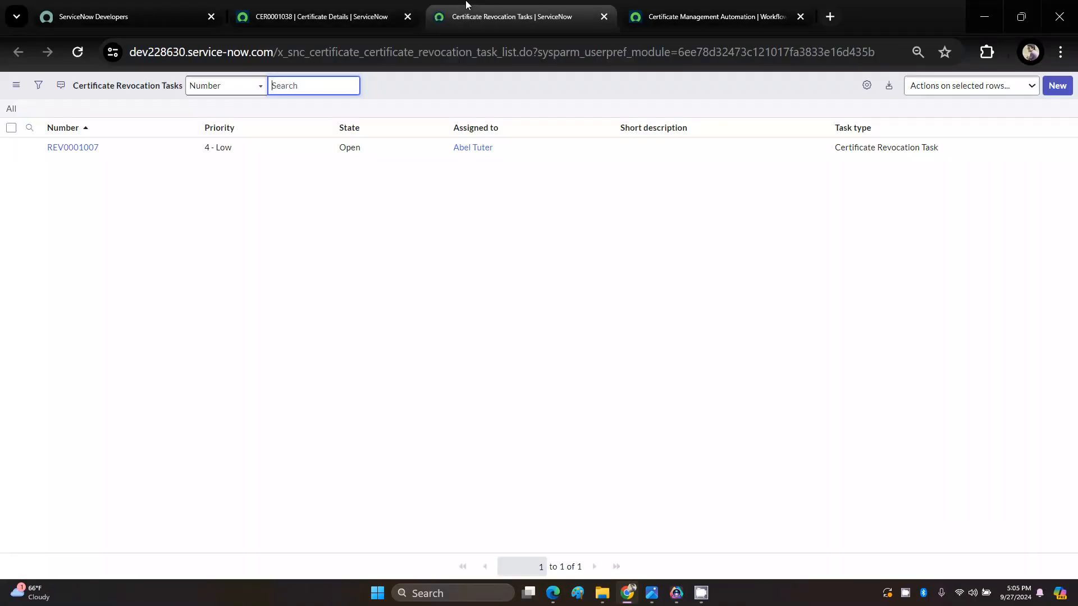
click(78, 147)
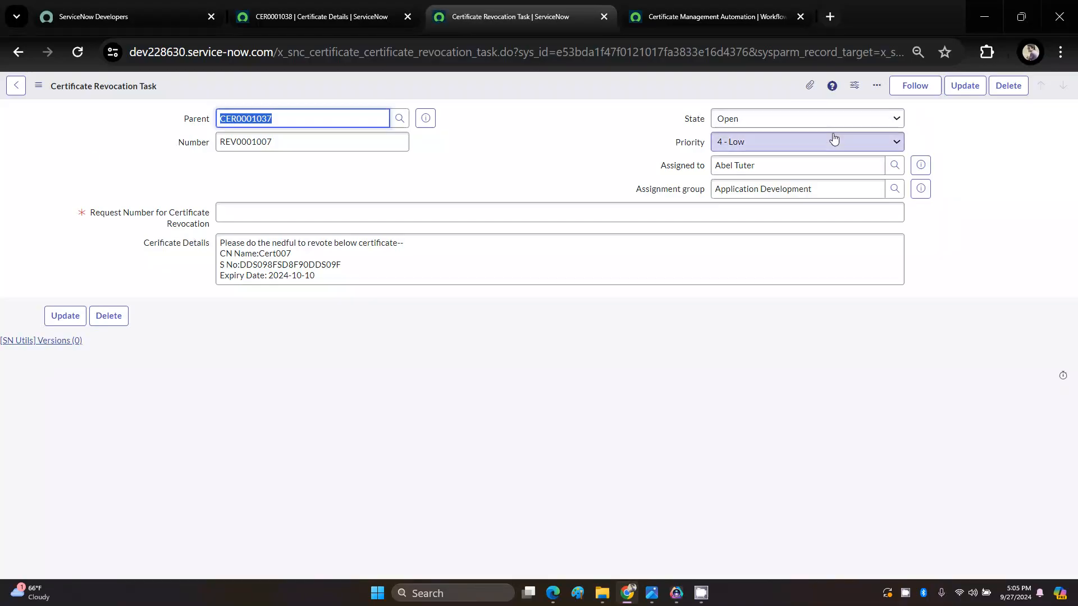
click(1008, 86)
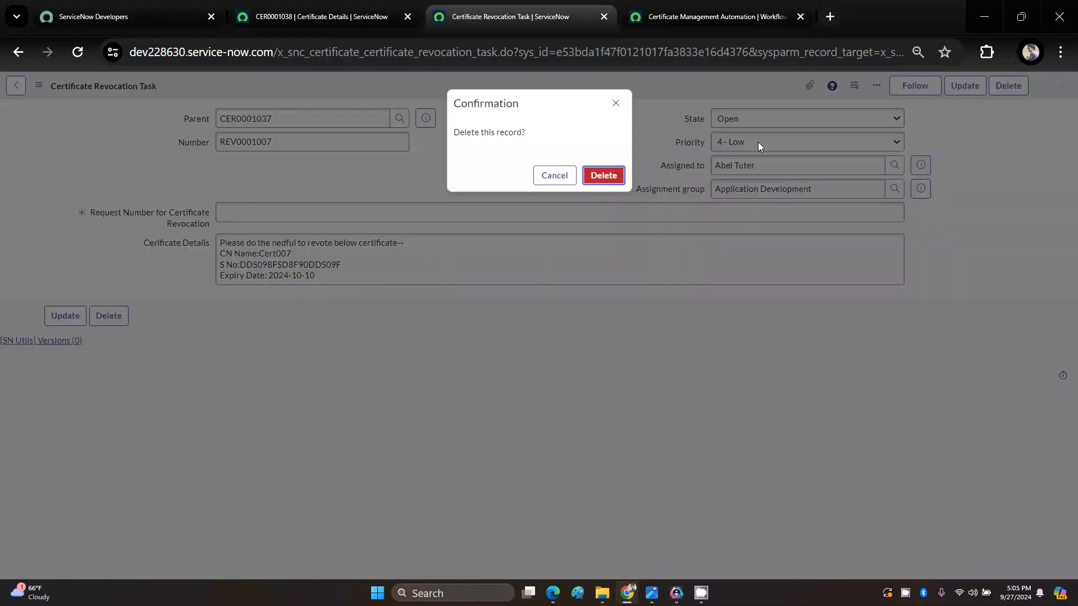
click(604, 175)
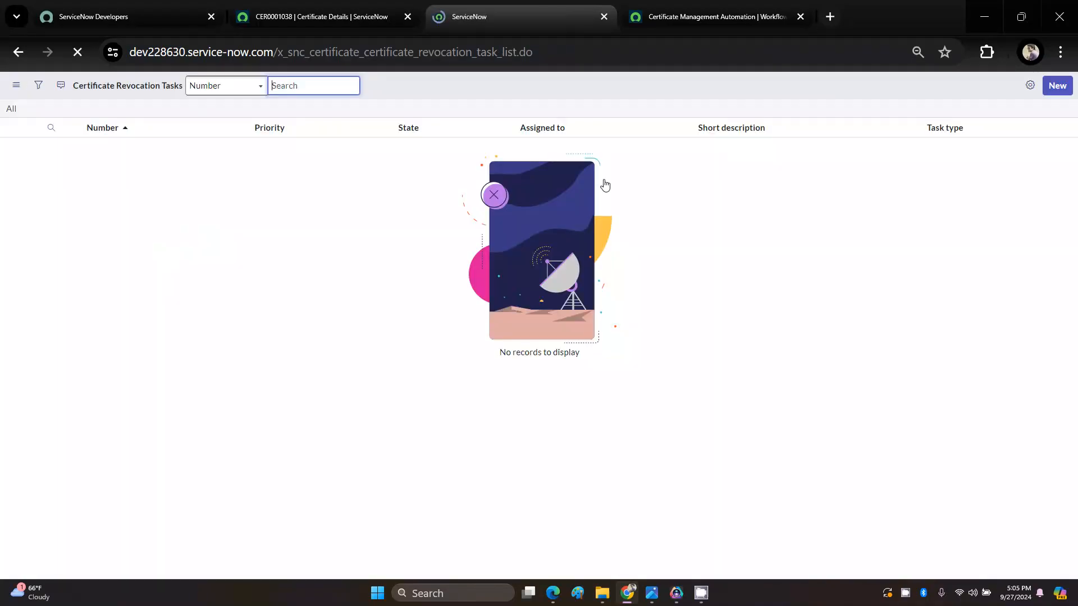
click(298, 17)
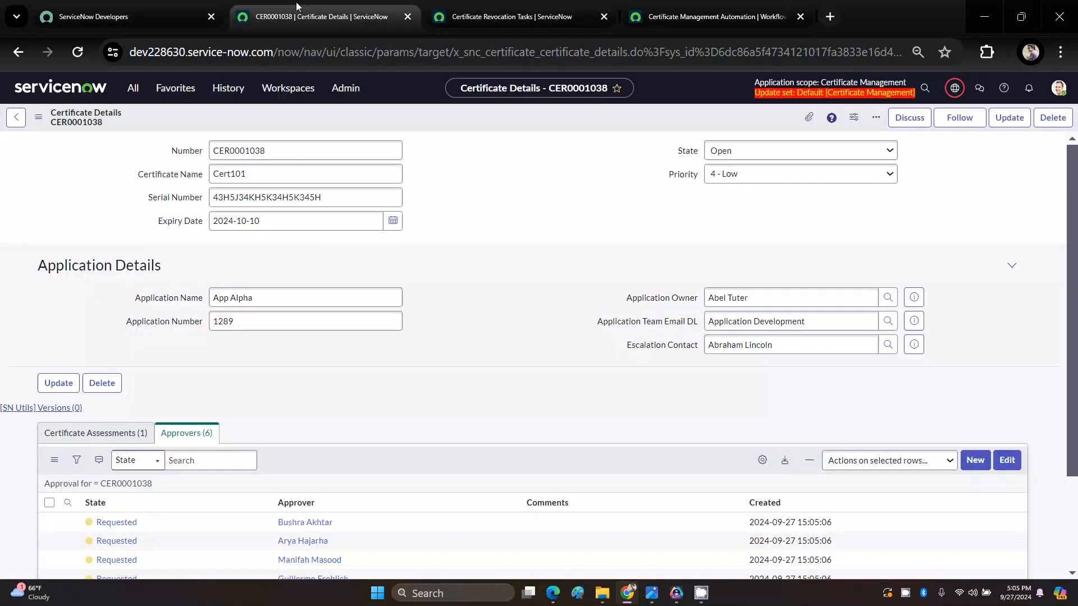
Step: Check the separate Certificate Revocation Tasks list, and review the certificate record's related Certificate Assessments and Approvers lists
click(480, 5)
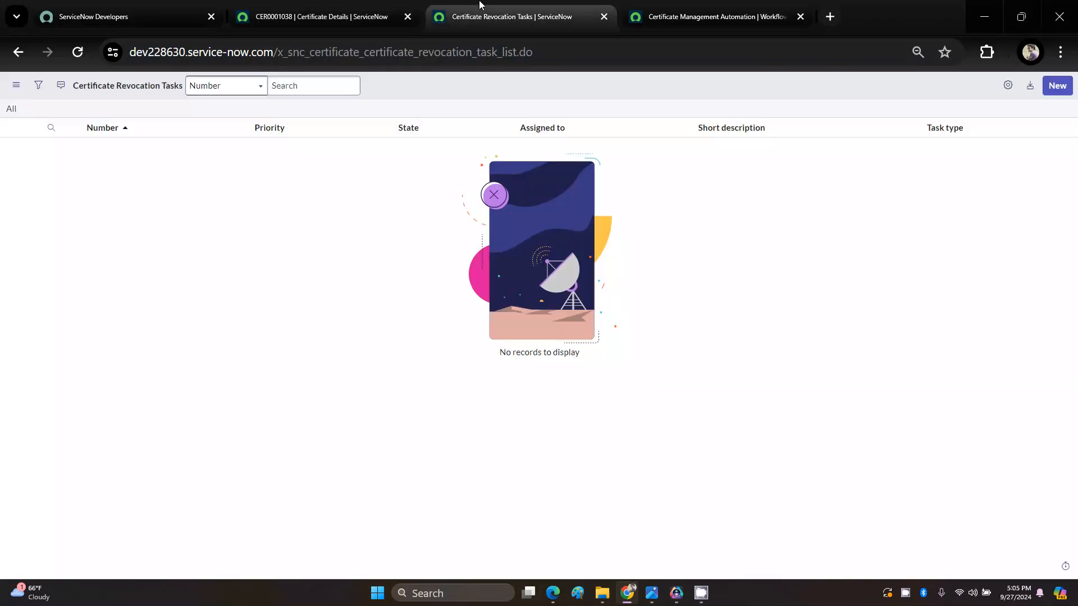
click(323, 14)
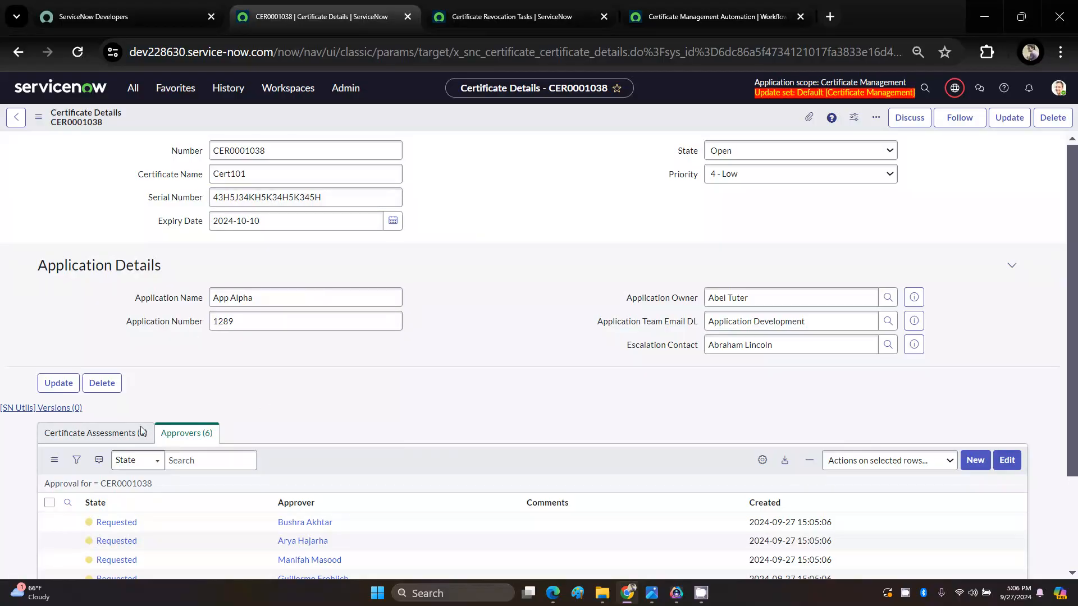
click(80, 436)
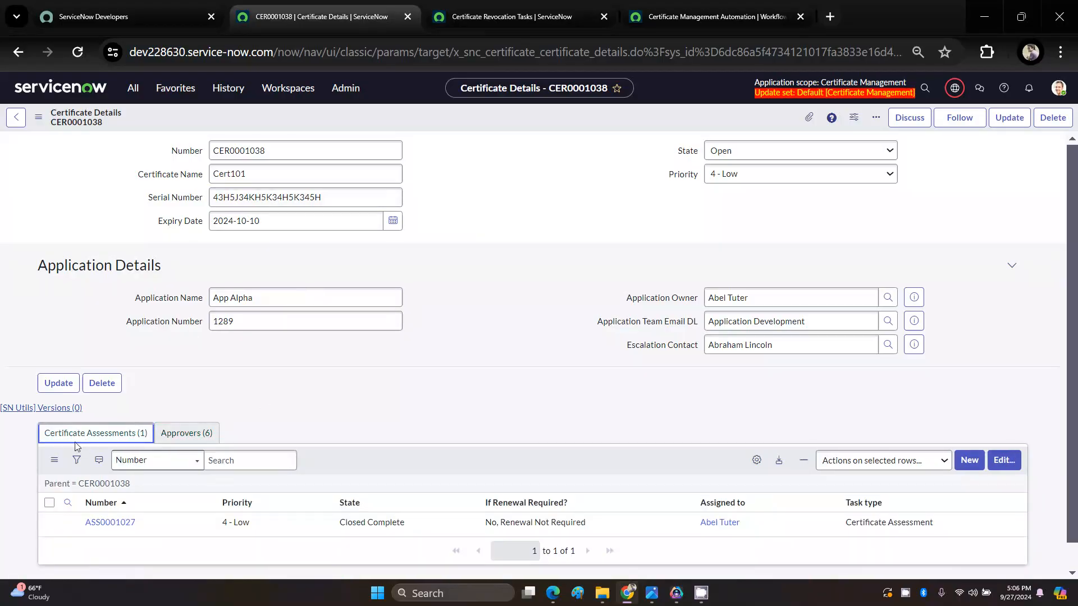
click(199, 439)
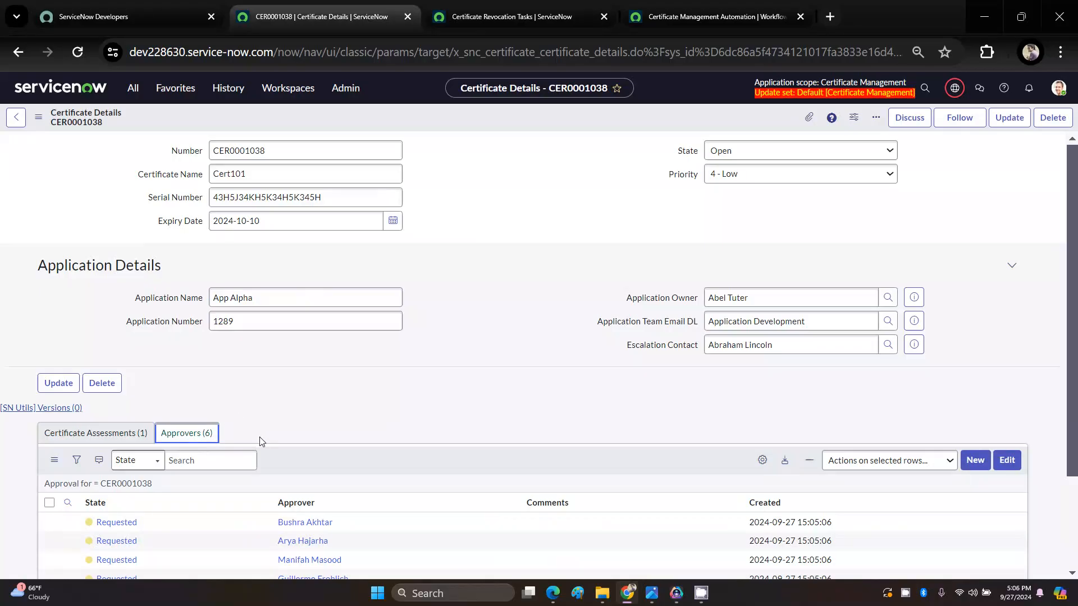
click(333, 294)
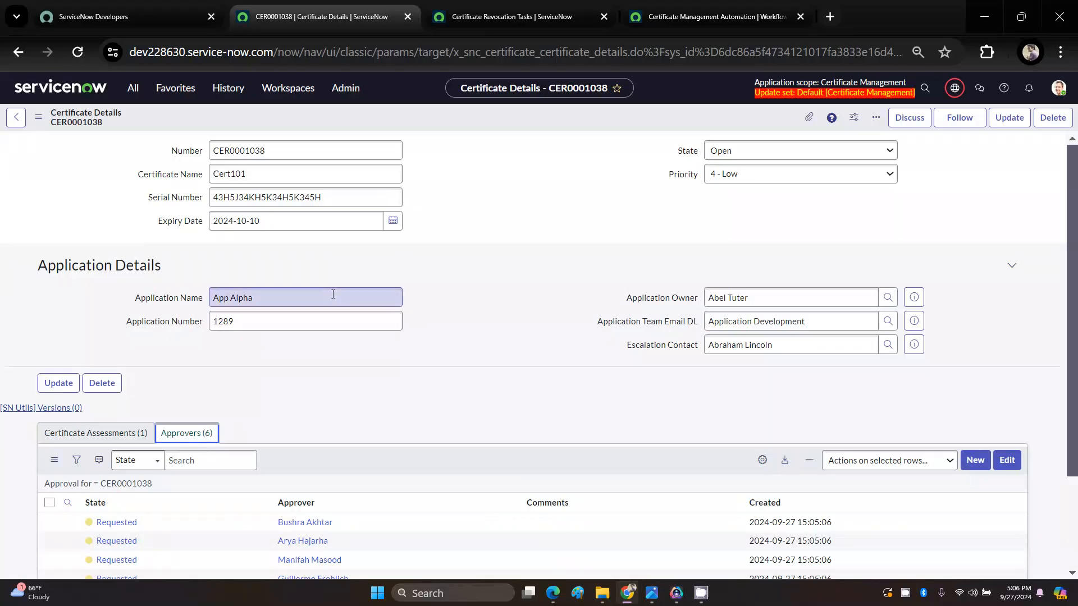
Step: Add Certificate Revocation Task->Parent to the Certificate Details form's related lists, place it above Approvers, and save the configuration
right_click(443, 120)
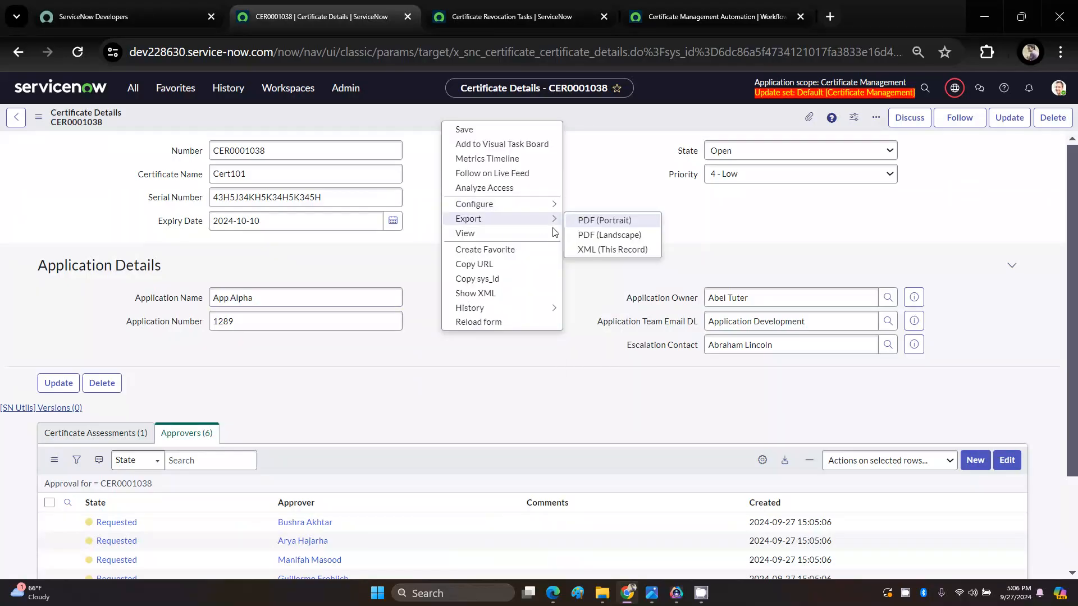
mouse_move(534, 209)
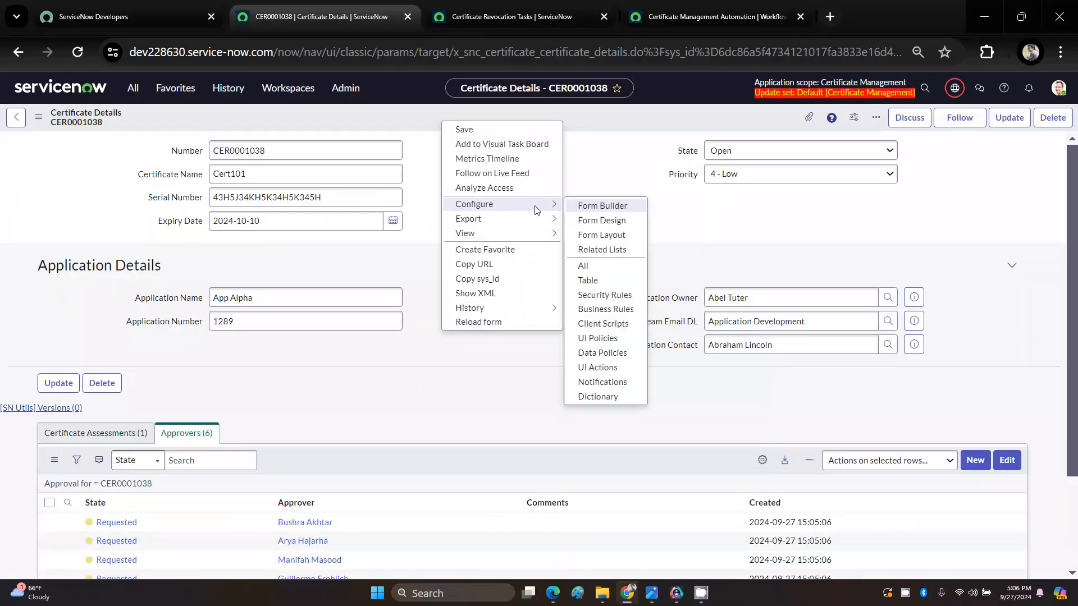
click(602, 249)
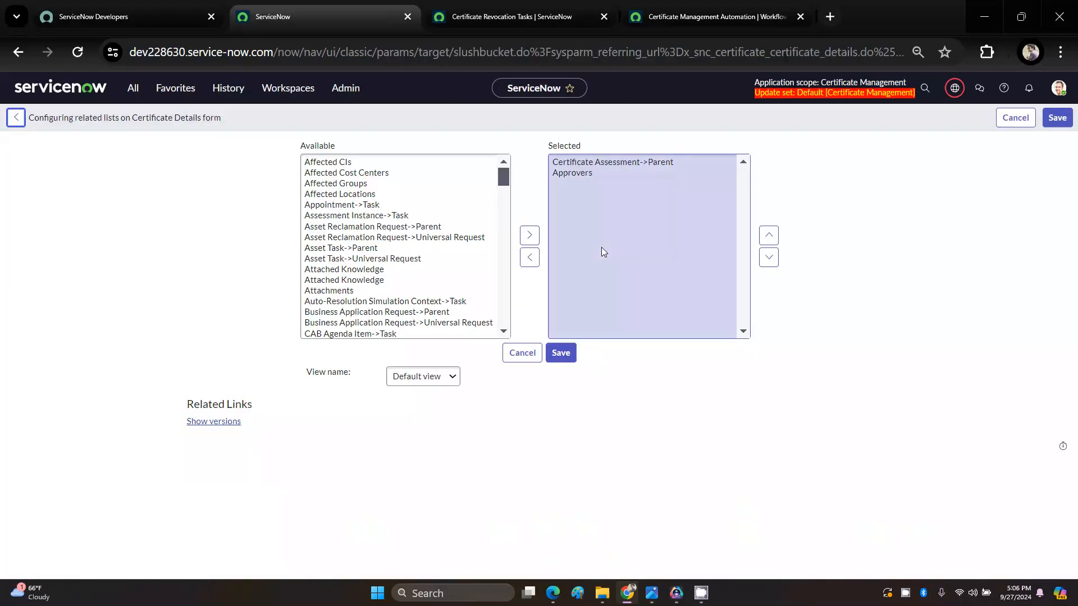
click(371, 227)
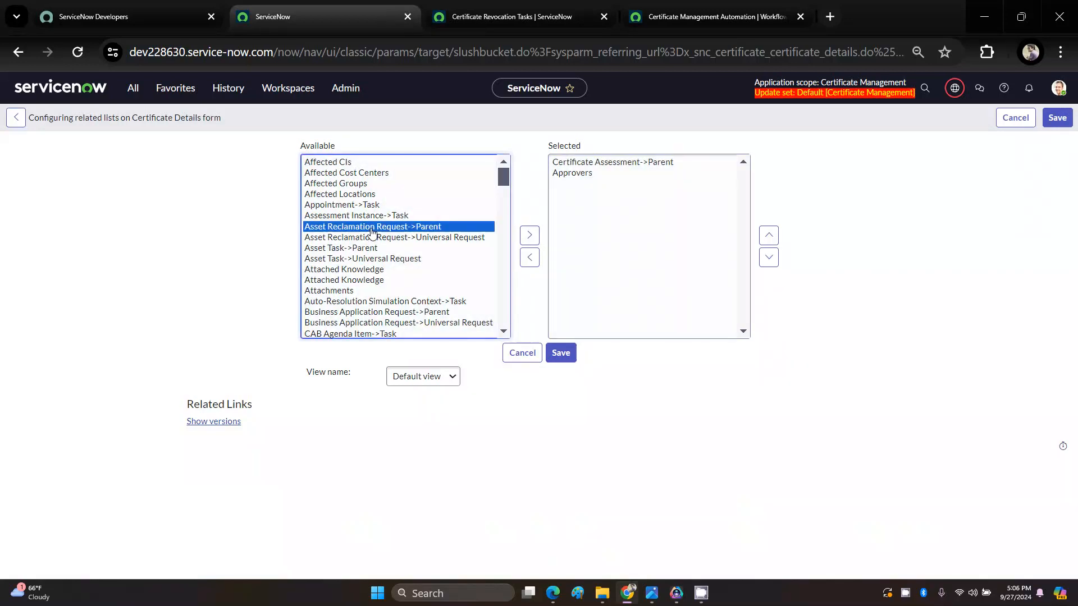
key(Page_Down)
key(Down)
key(Down)
key(Down)
key(Down)
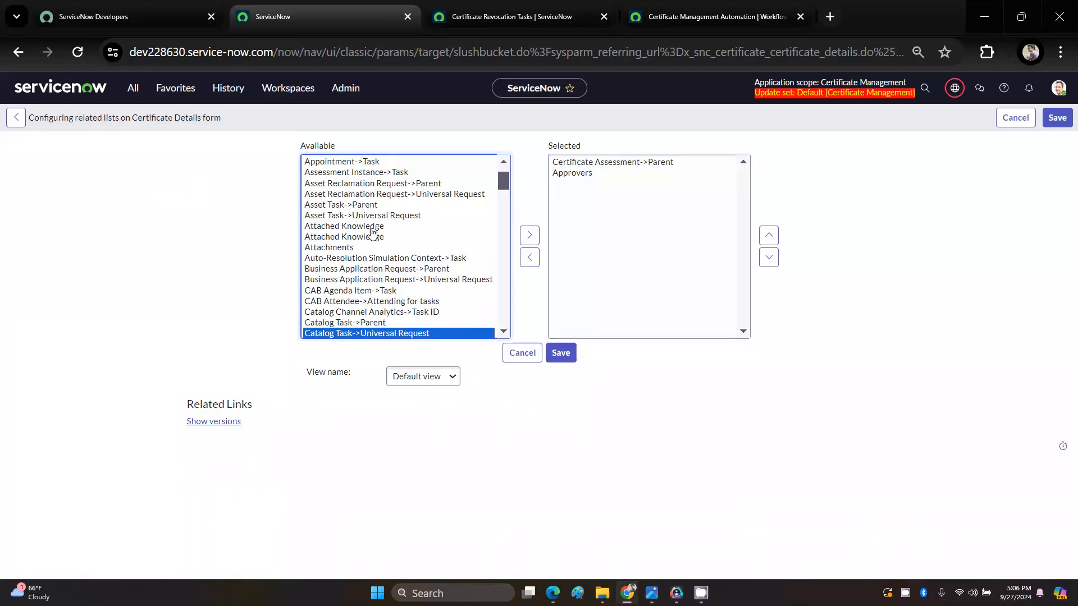
scroll(372, 277, down, 3)
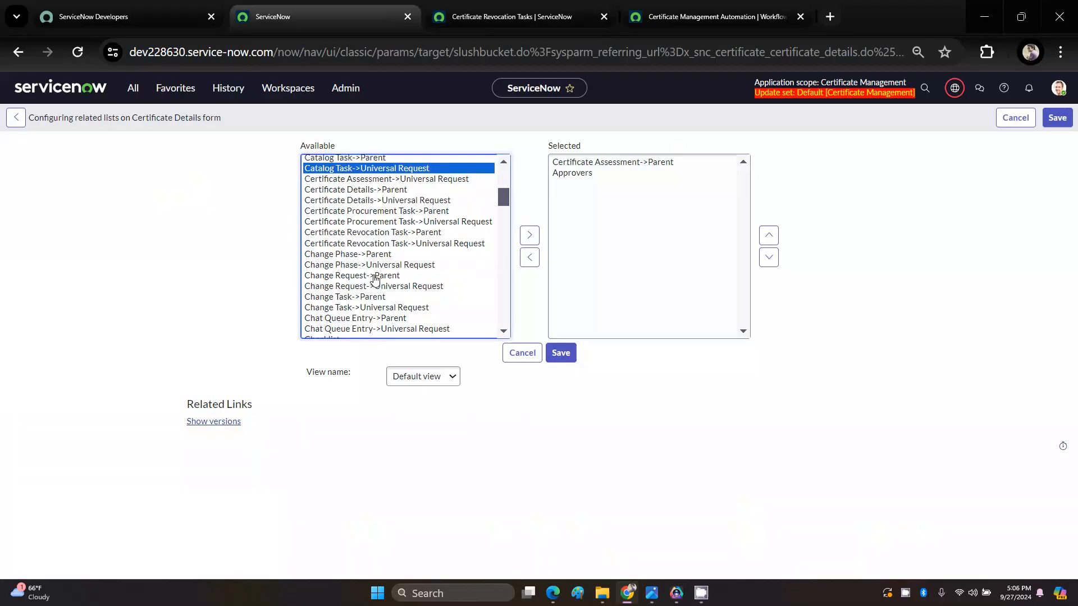
click(380, 233)
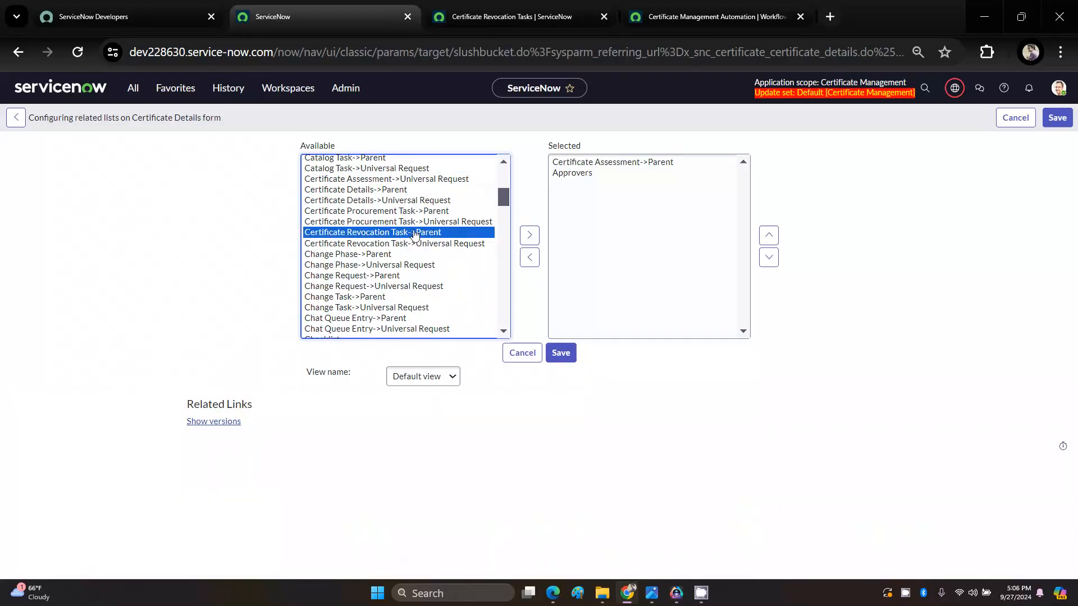
click(530, 235)
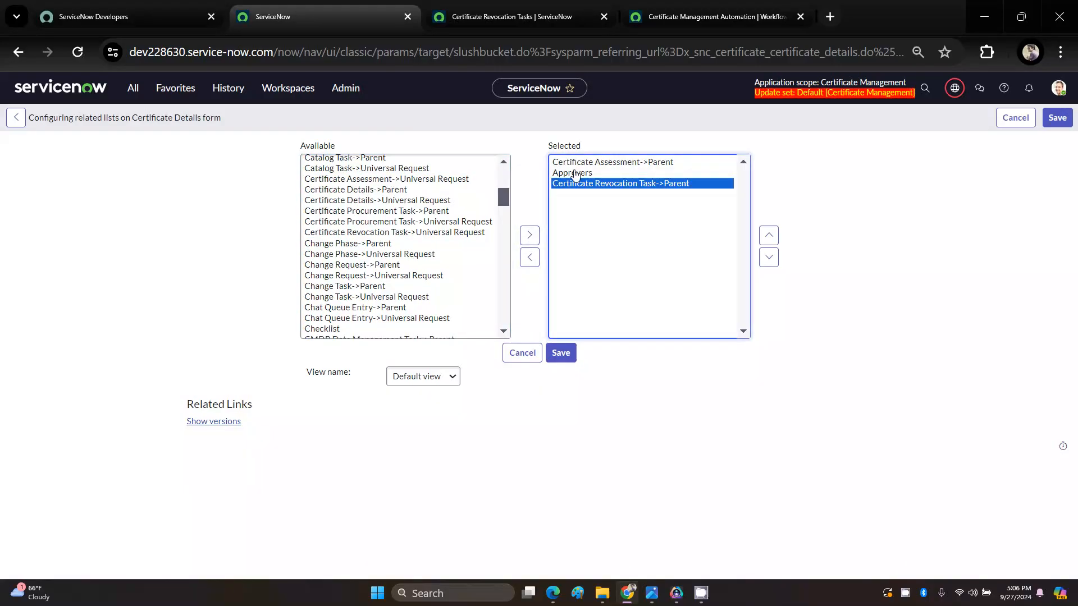
click(768, 235)
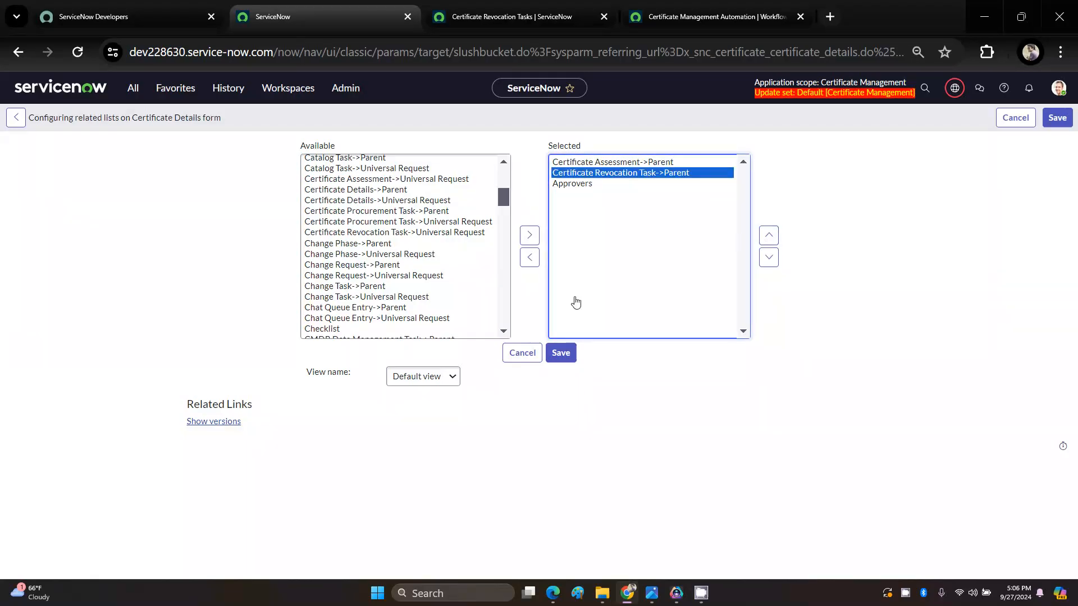
click(552, 353)
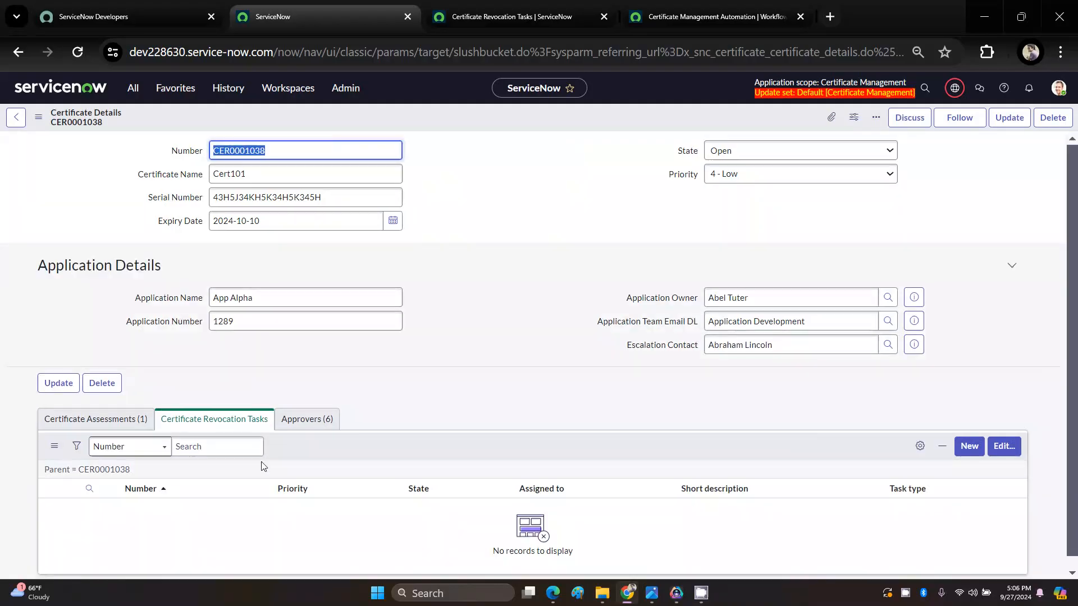
Step: Check the certificate's new Certificate Revocation Tasks related list, and approve the first requested entry in its Approvers list
click(208, 434)
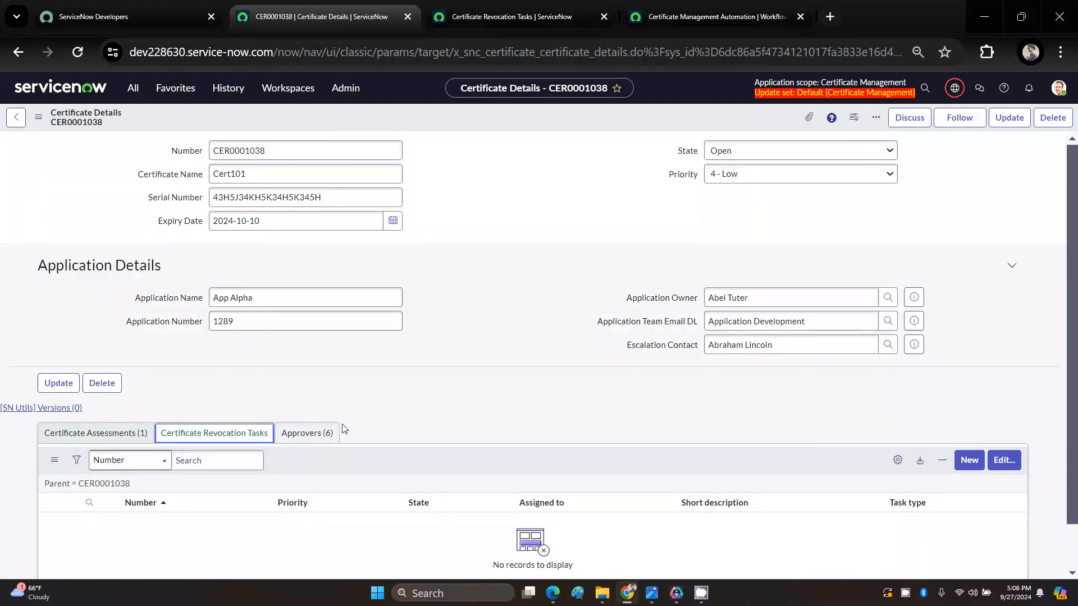
click(305, 438)
scroll(426, 423, down, 2)
scroll(414, 428, up, 2)
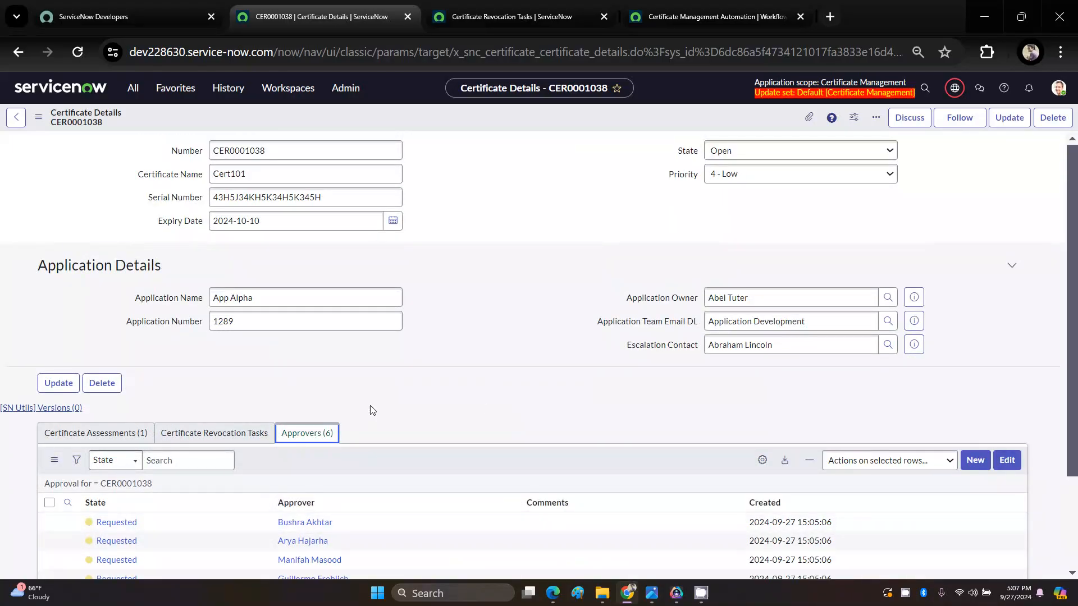
right_click(116, 528)
click(140, 498)
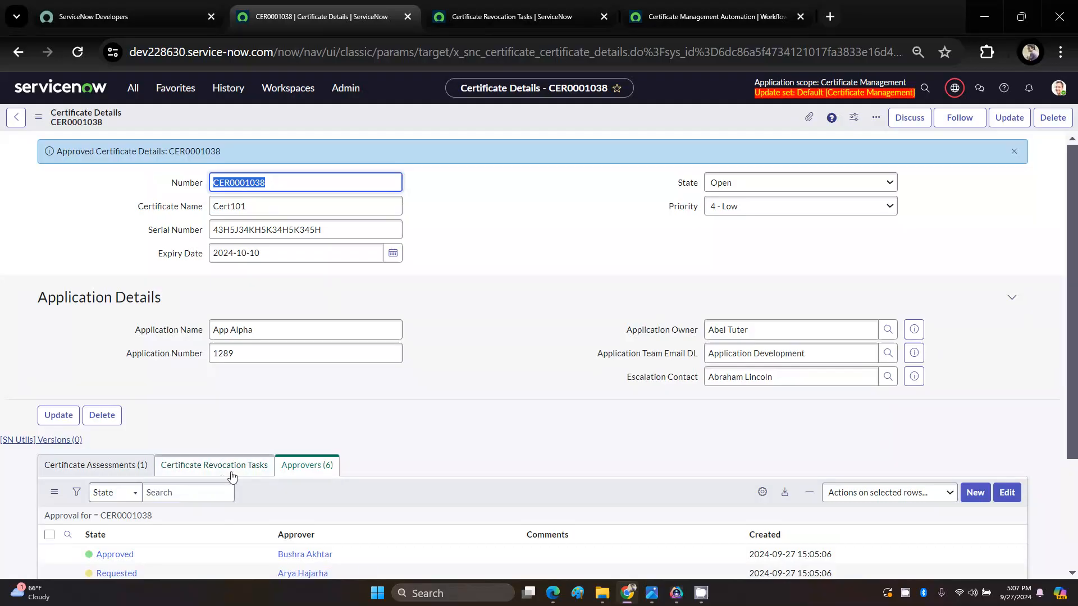
Step: Save the approved certificate record and open the task in its Certificate Revocation Tasks related list
right_click(491, 116)
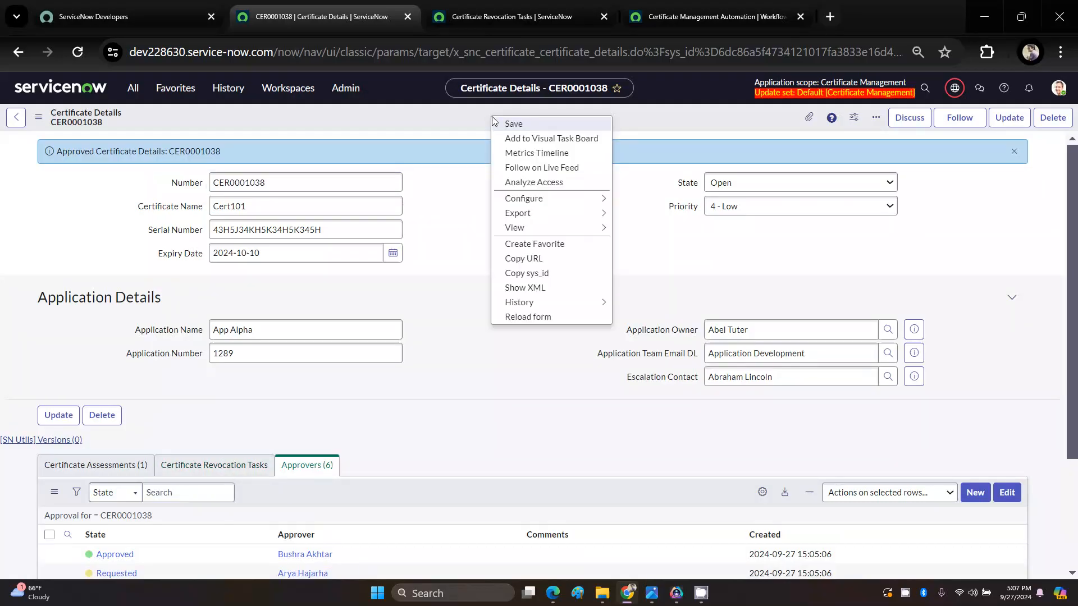
click(512, 124)
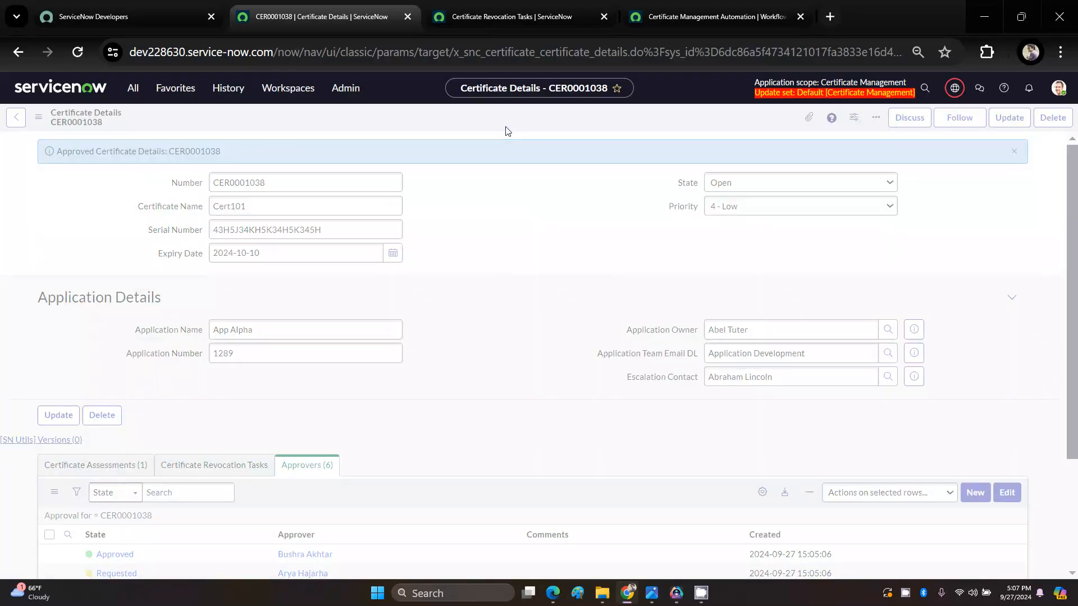
click(233, 435)
scroll(233, 439, down, 1)
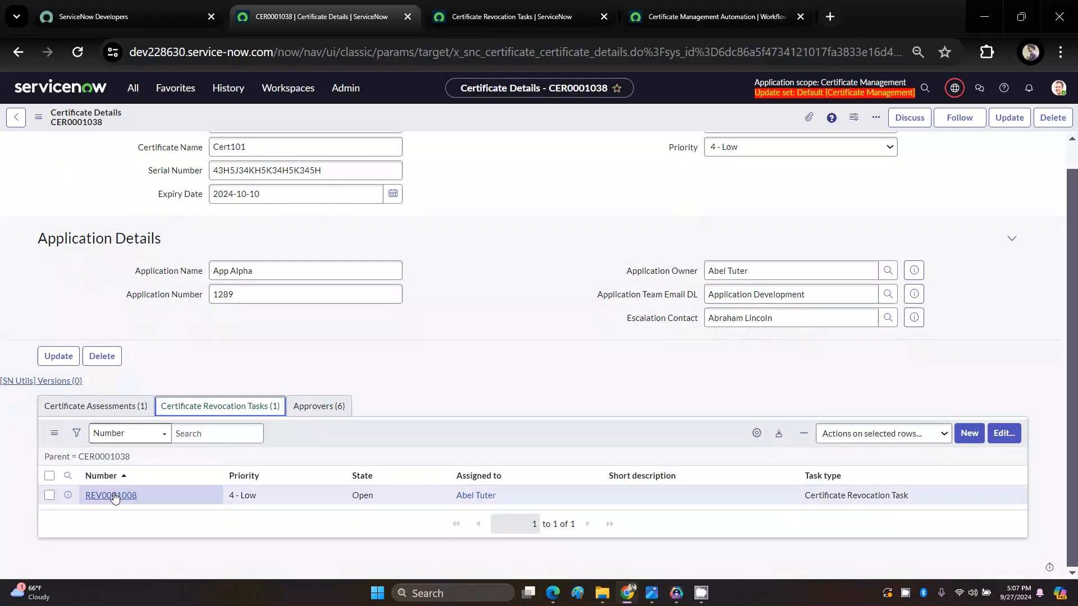
click(112, 496)
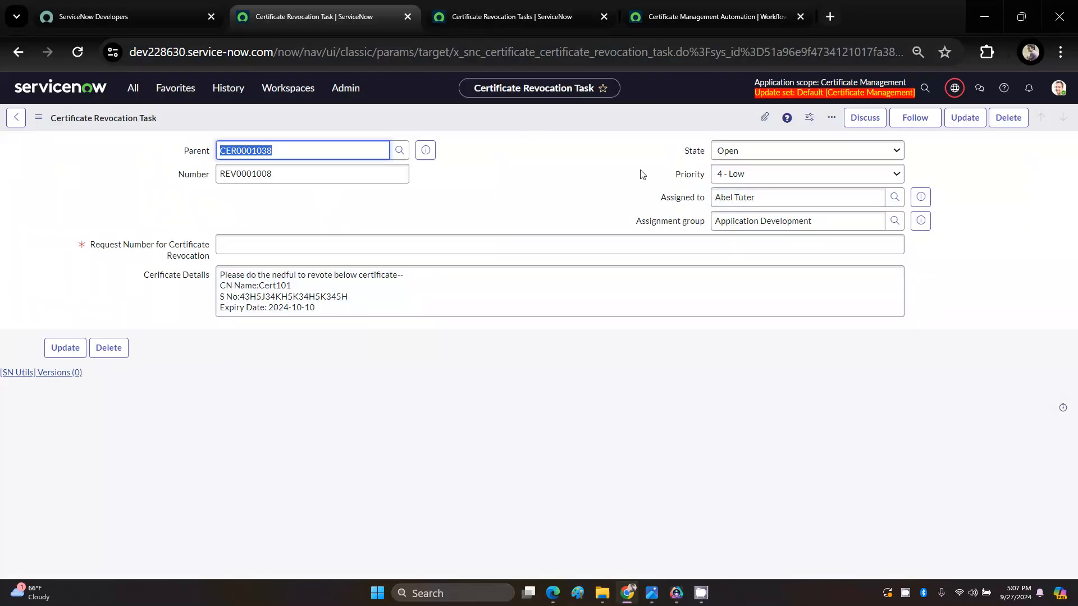
Step: Open the revocation task's parent certificate in a separate browser tab, close the old Certificate Revocation Tasks tab, and return to the task
click(485, 177)
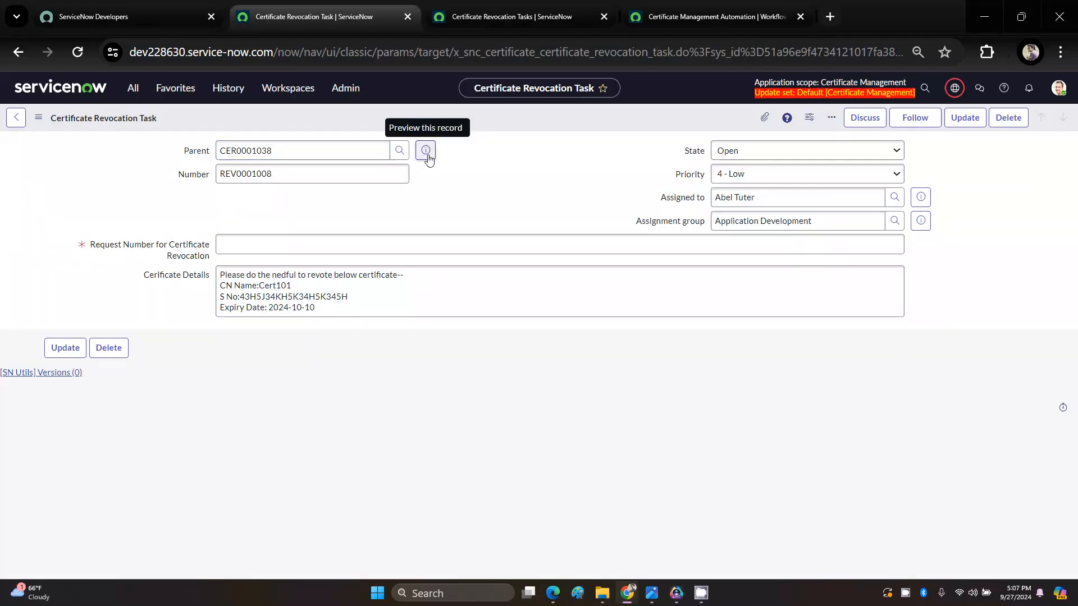
click(426, 151)
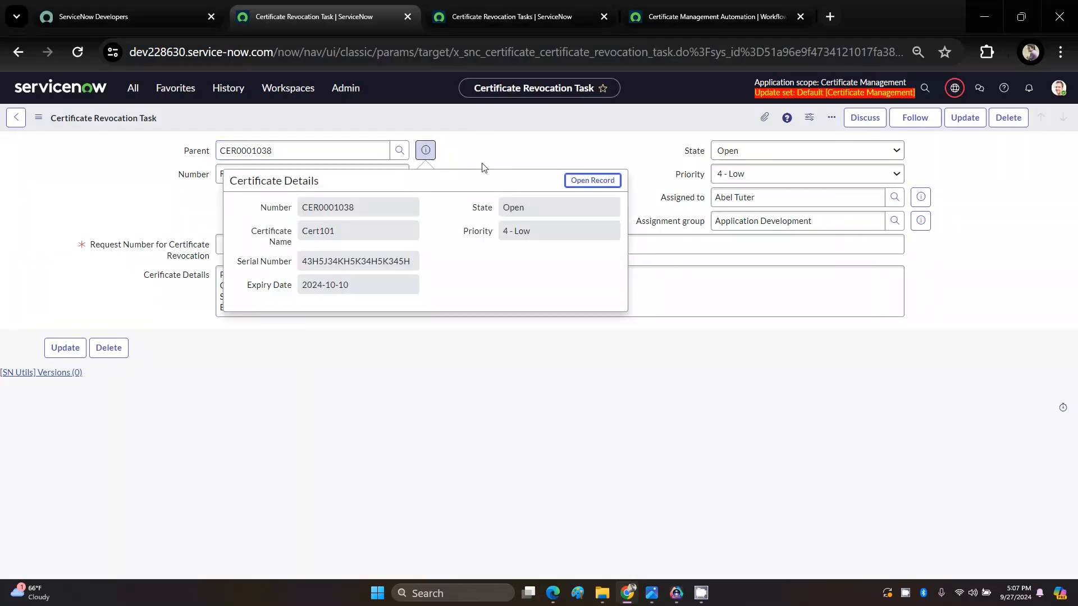
middle_click(601, 182)
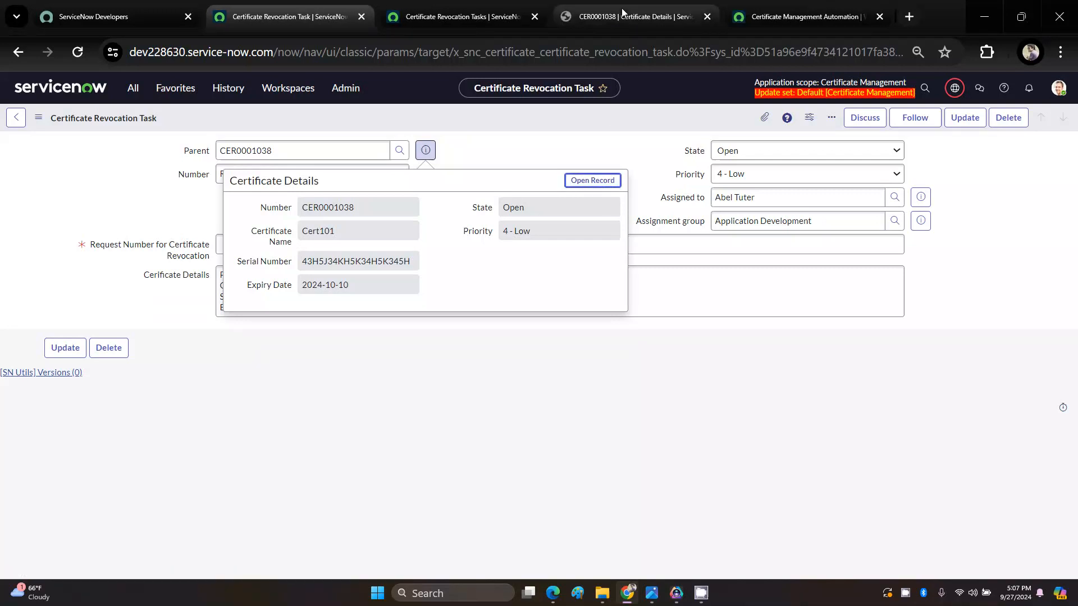
click(622, 9)
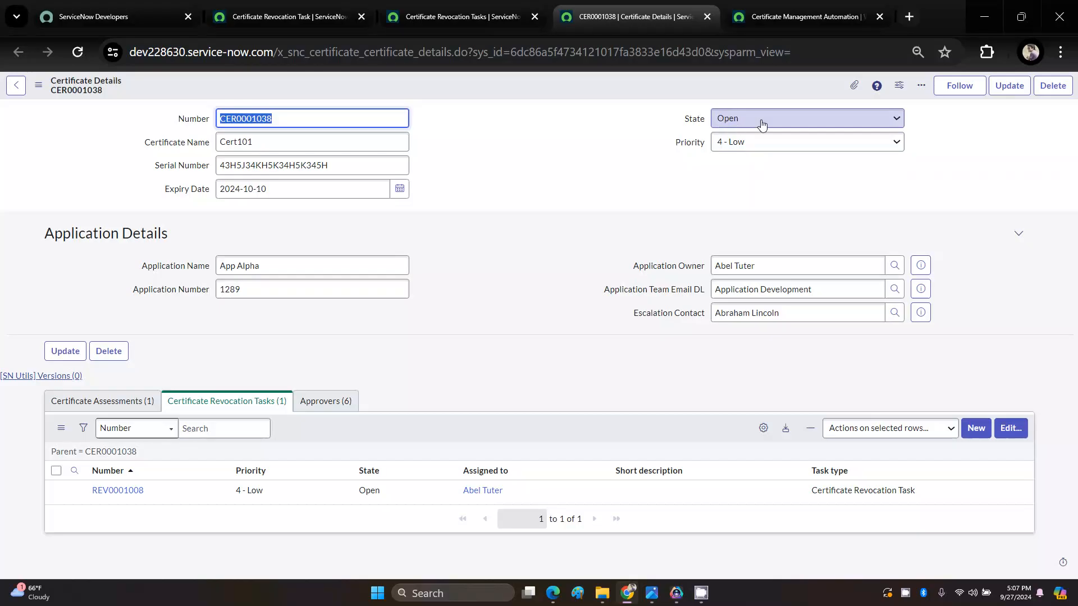
click(481, 16)
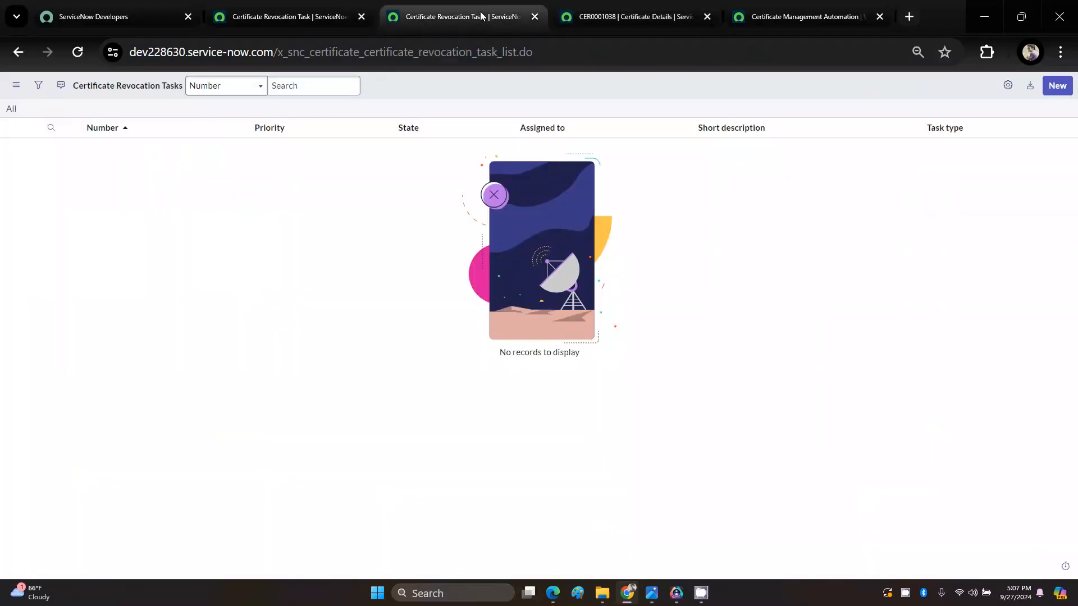
click(535, 17)
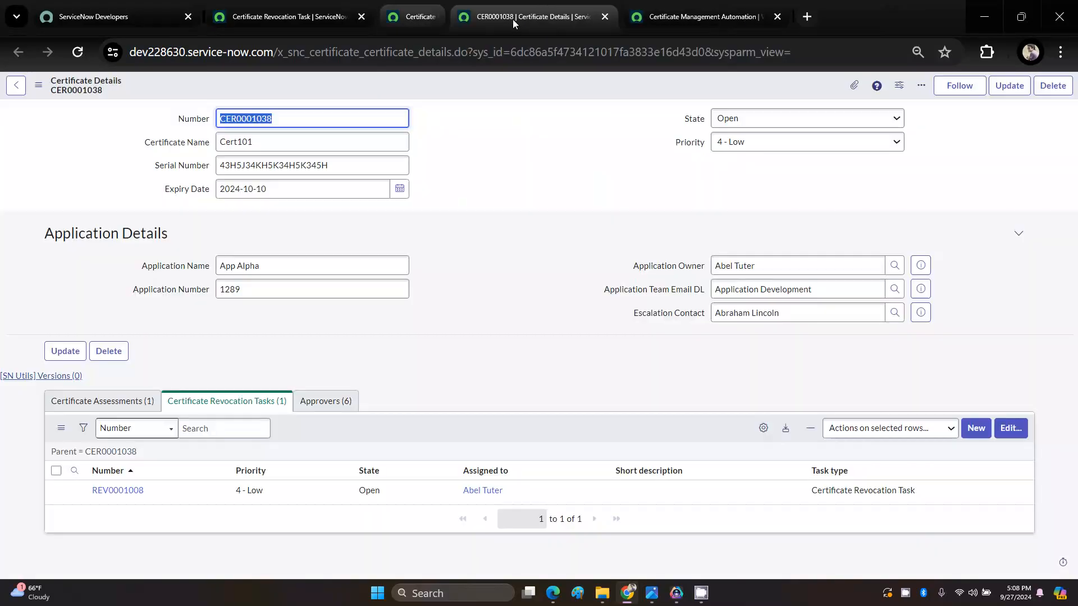
click(319, 3)
click(512, 135)
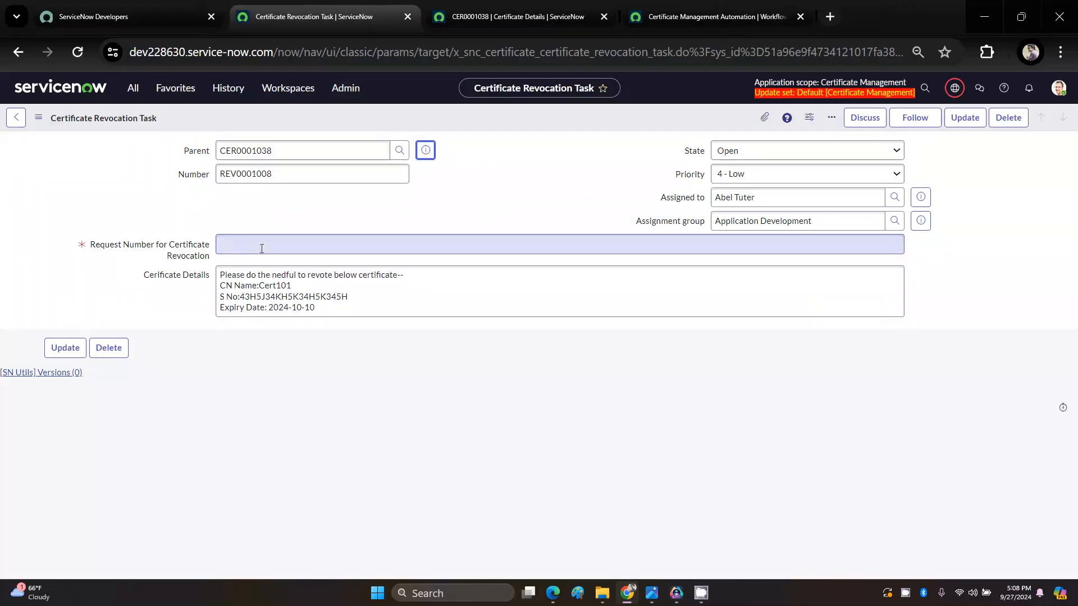
key(ctrl+Tab)
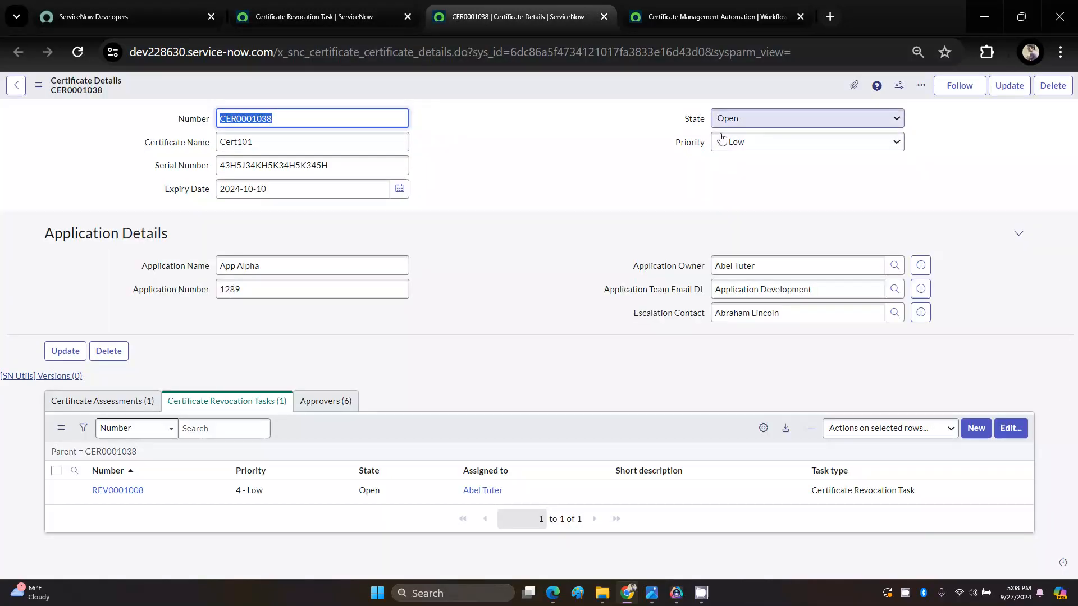
click(331, 16)
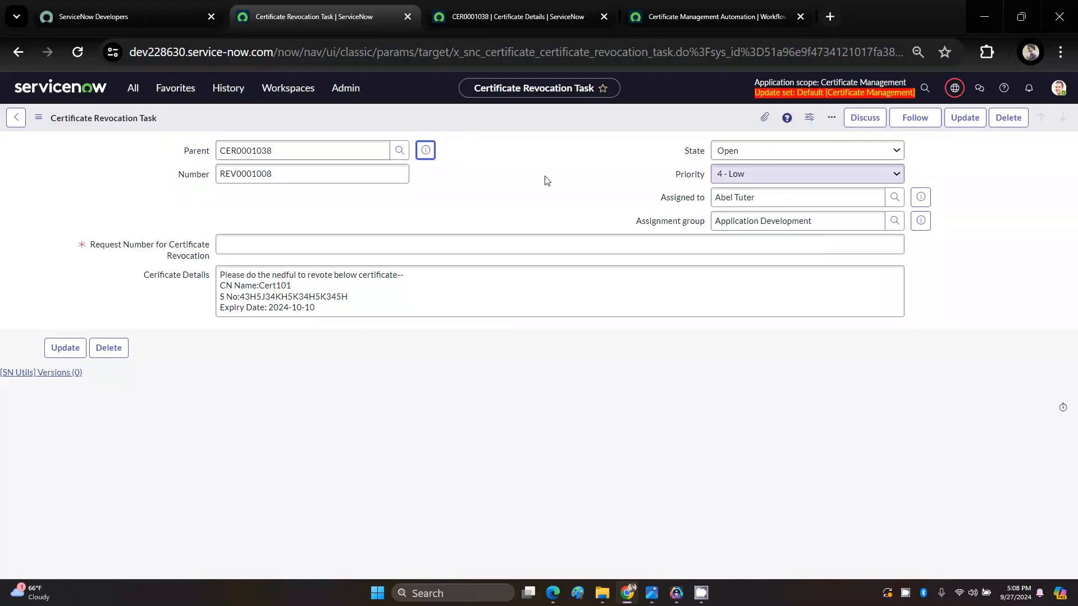
Step: Set the revocation task's state to Closed Complete, enter JIRA001 as the Request Number for Certificate Revocation, and save the record
click(752, 150)
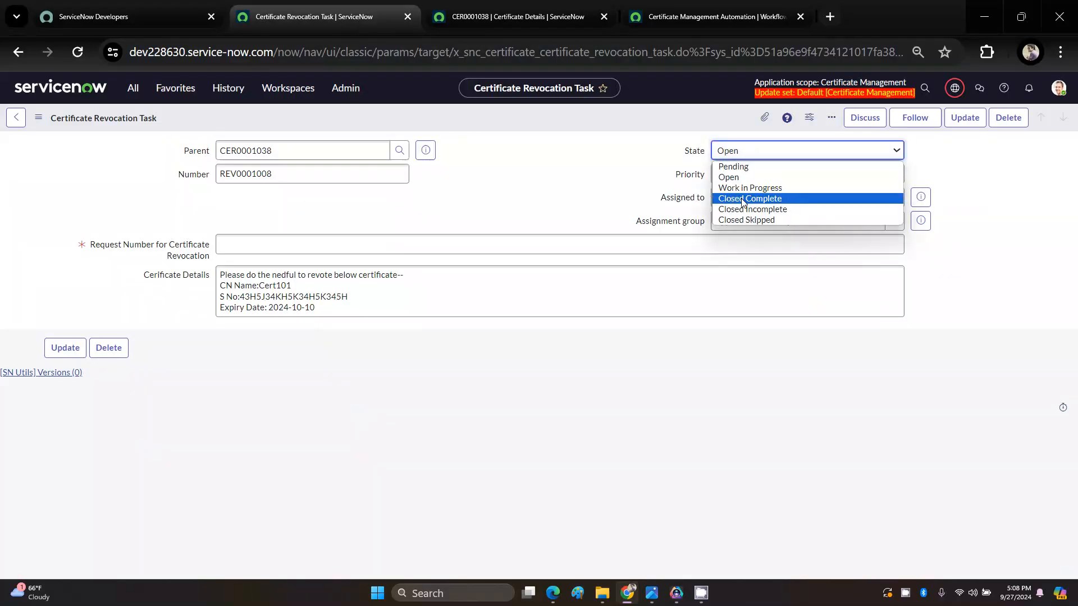
click(743, 202)
click(455, 245)
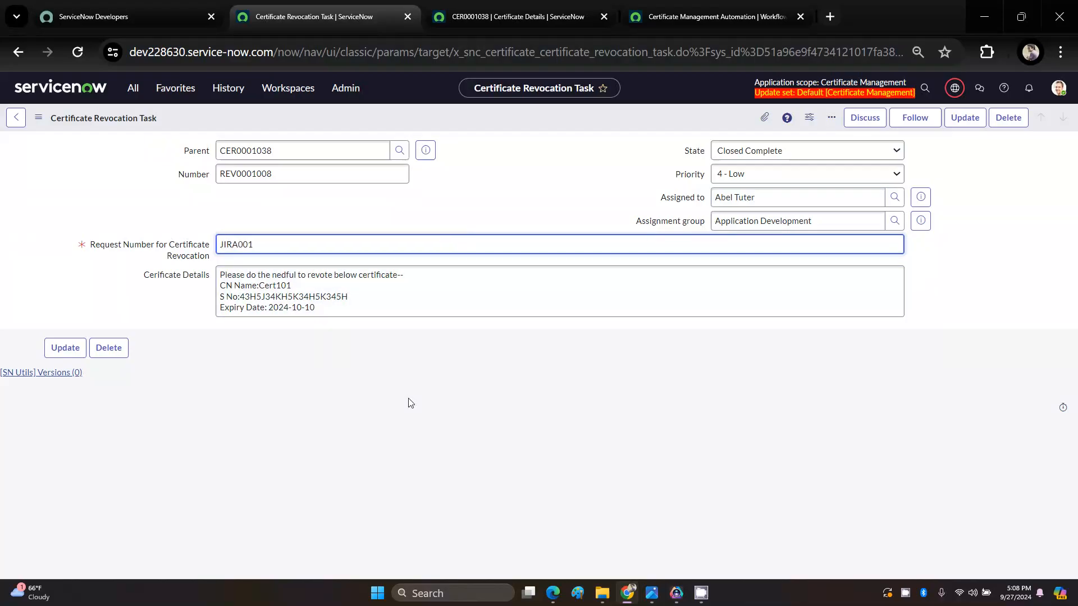
right_click(500, 119)
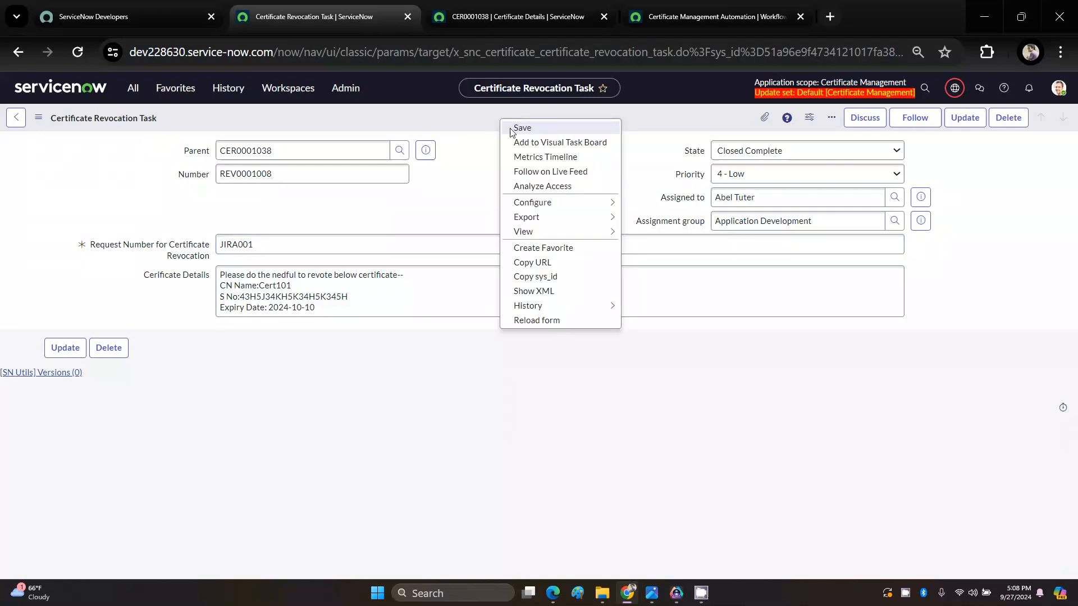
click(652, 168)
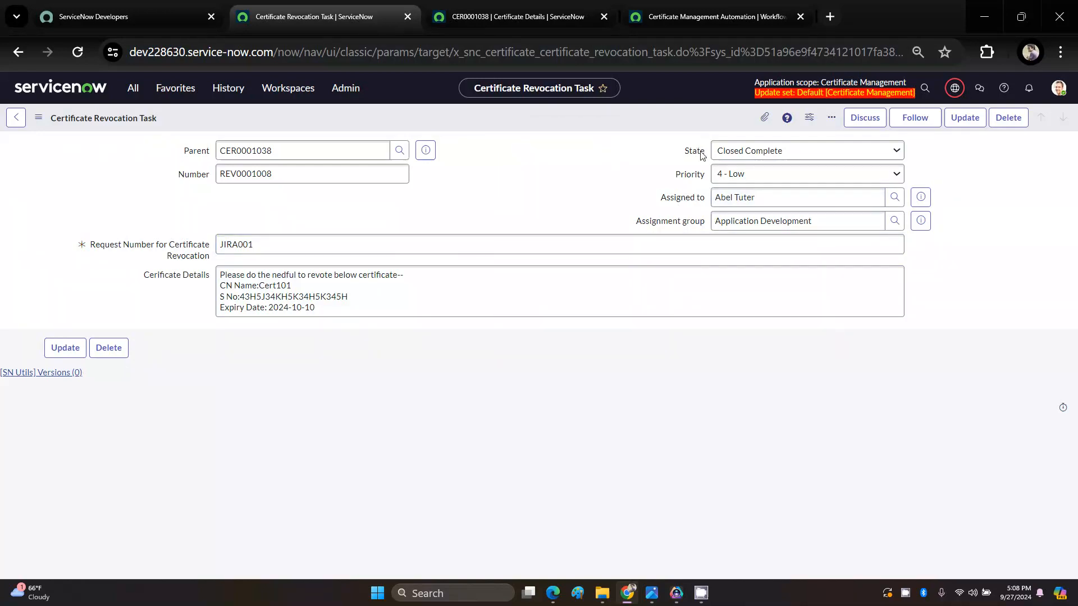
right_click(591, 117)
click(610, 128)
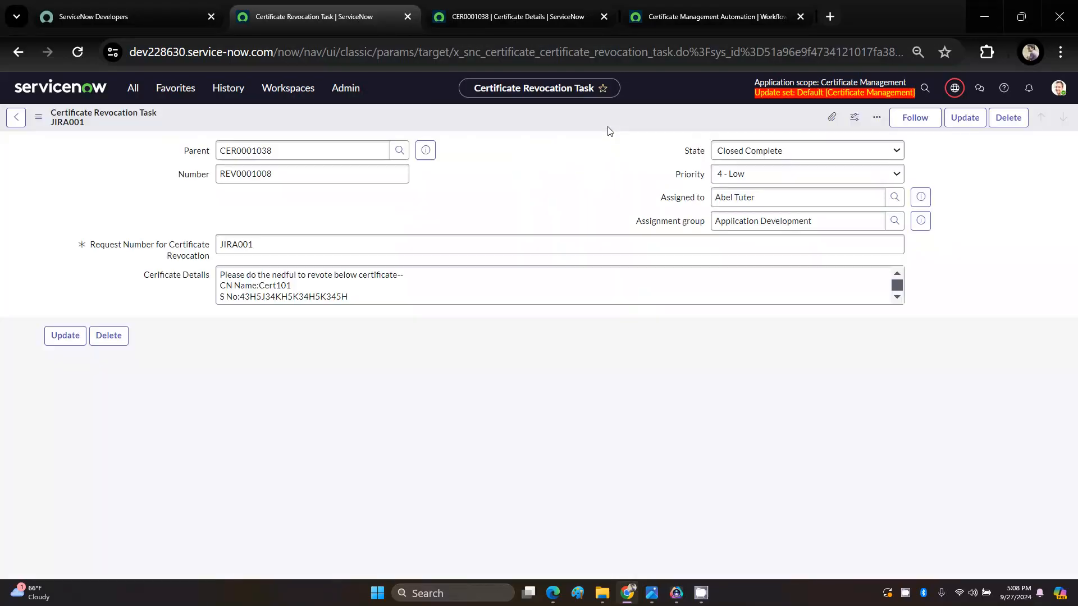
Step: Check the parent certificate's state on its Certificate Details record, and switch to the Flow D.jpg process diagram in the image viewer
click(701, 593)
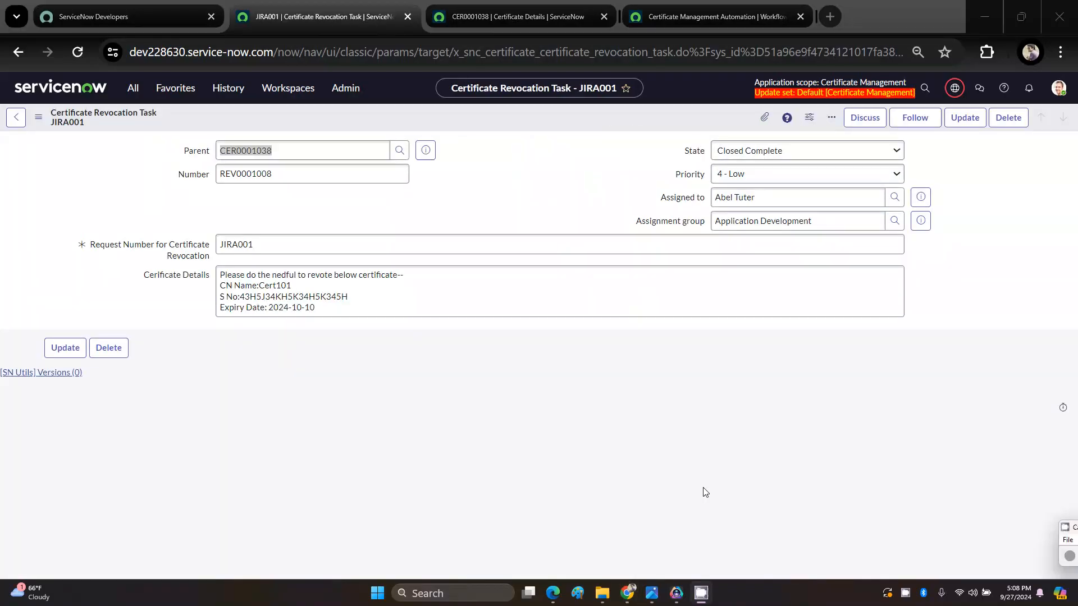
click(517, 16)
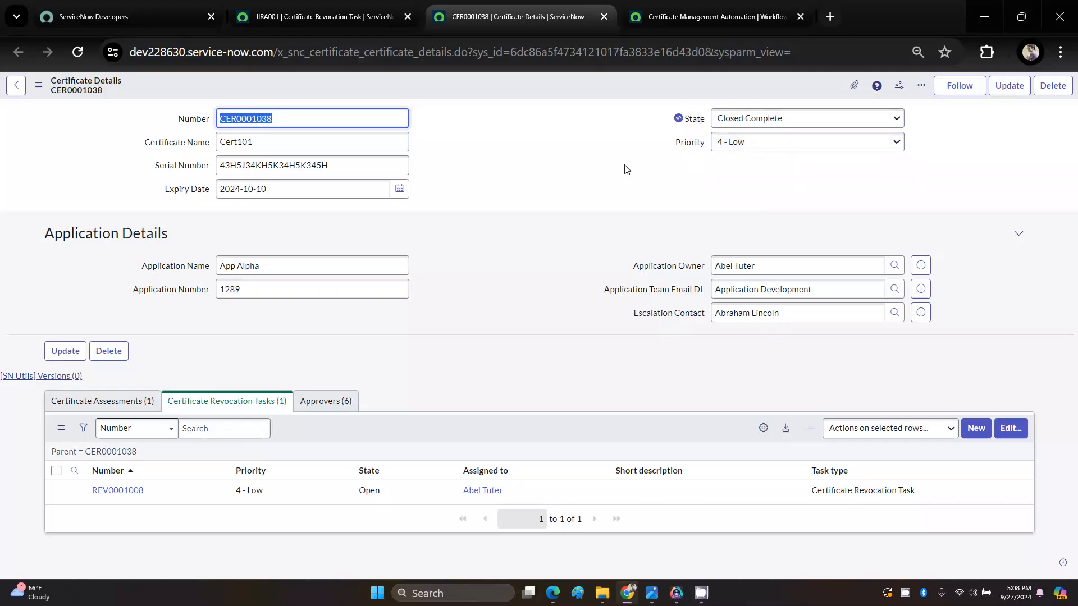
click(601, 376)
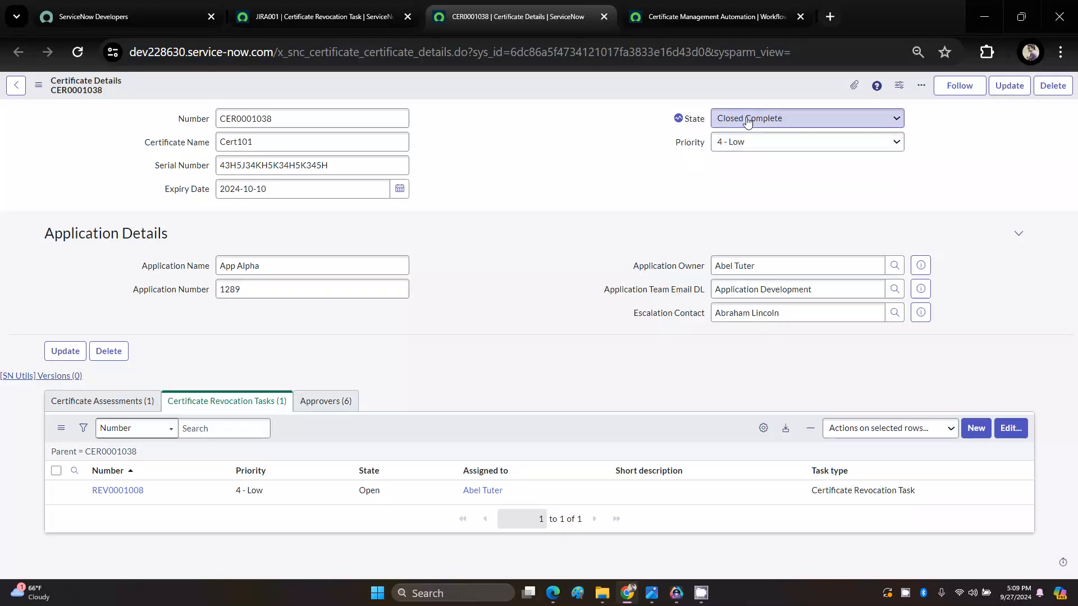
mouse_move(656, 597)
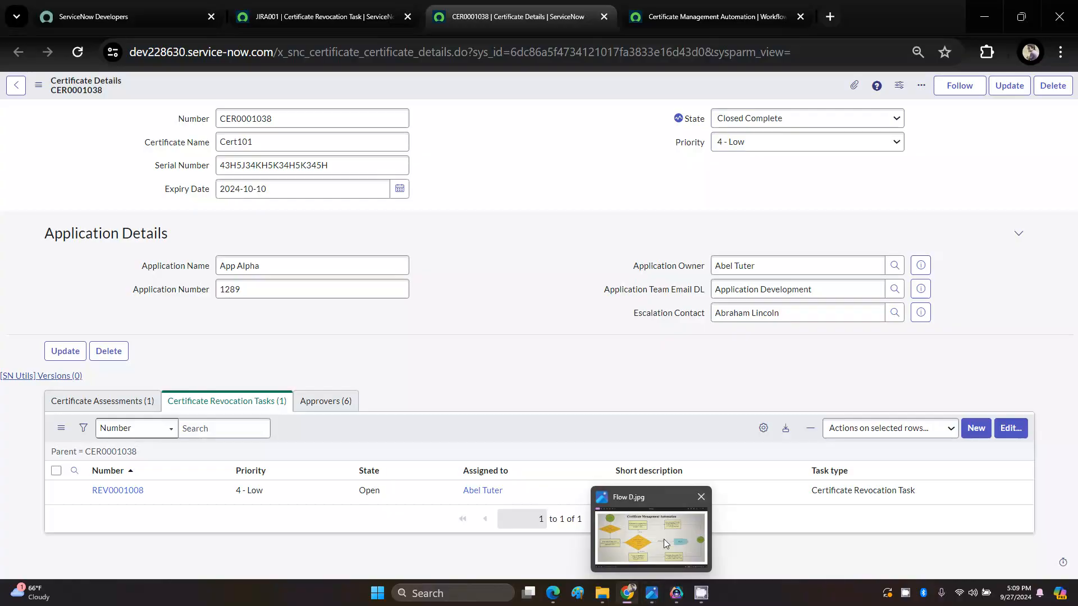
click(650, 526)
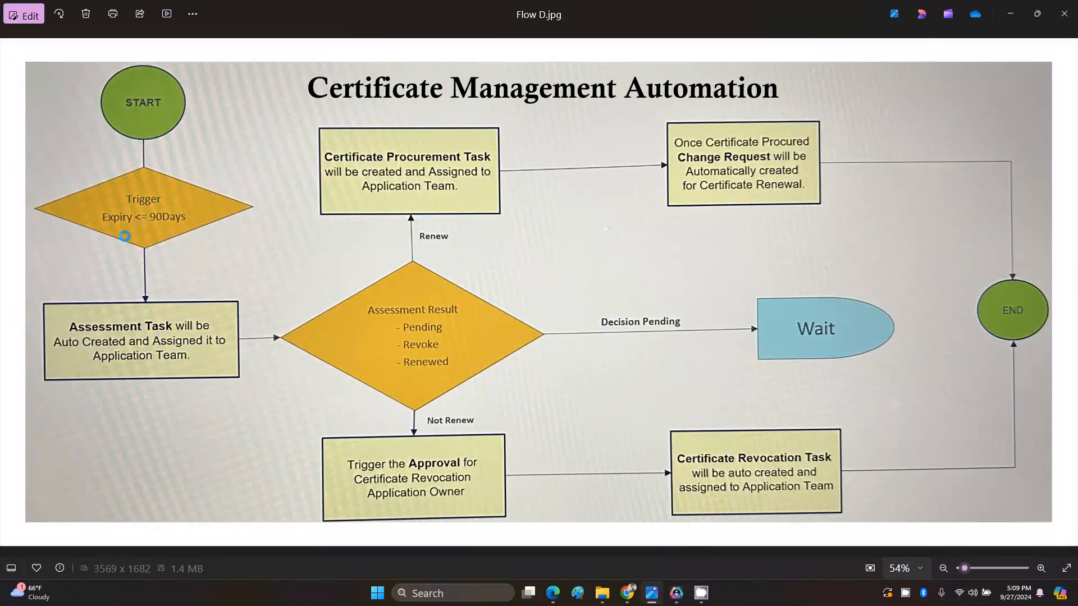